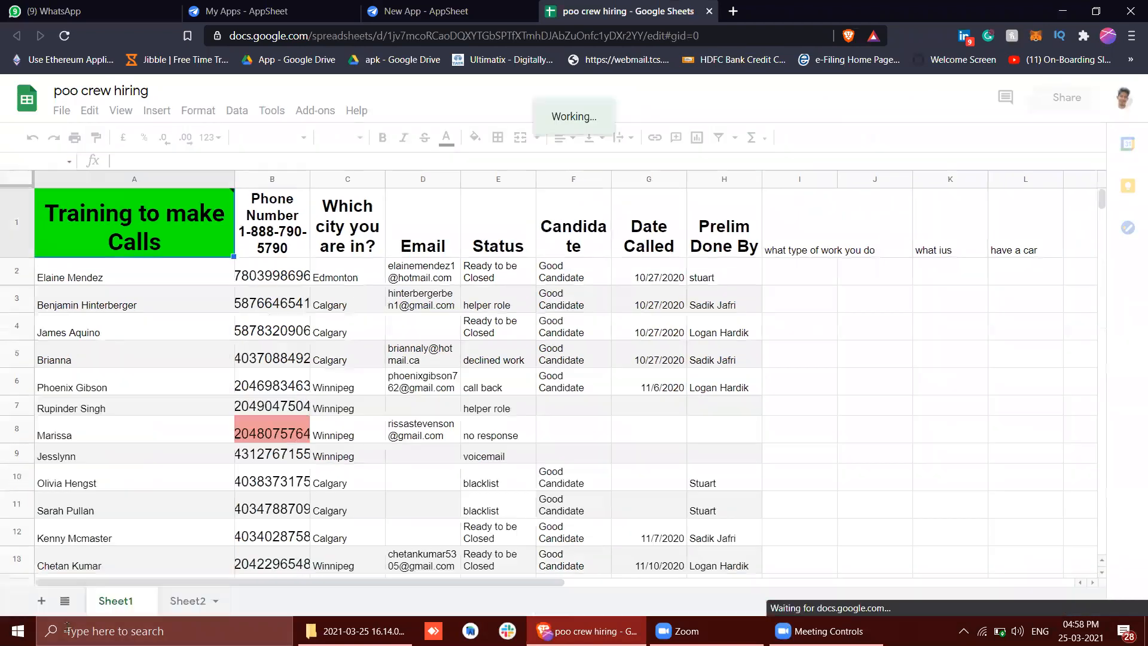
Look over the contents of Sheet2 and return to Sheet1
click(177, 602)
click(123, 601)
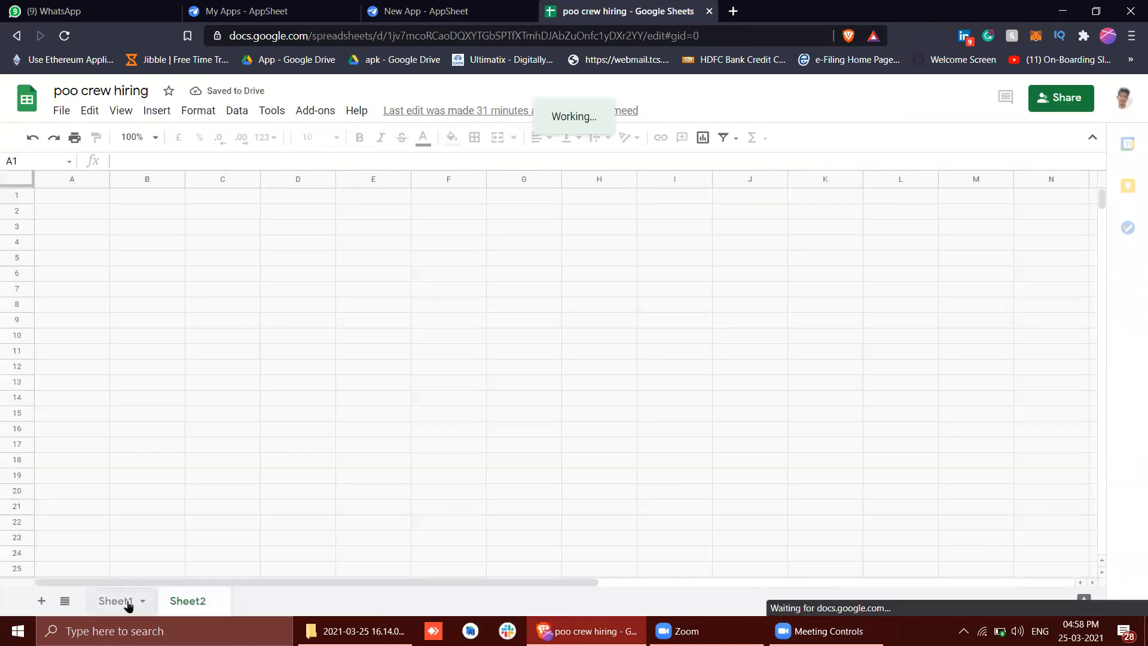
click(482, 278)
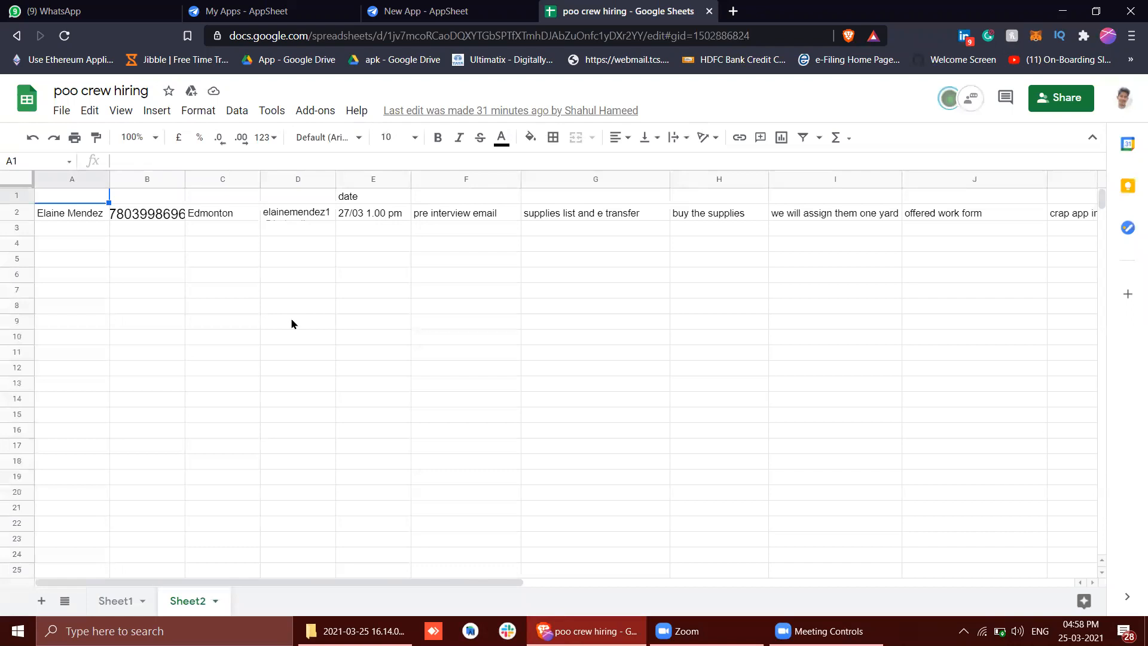
click(119, 607)
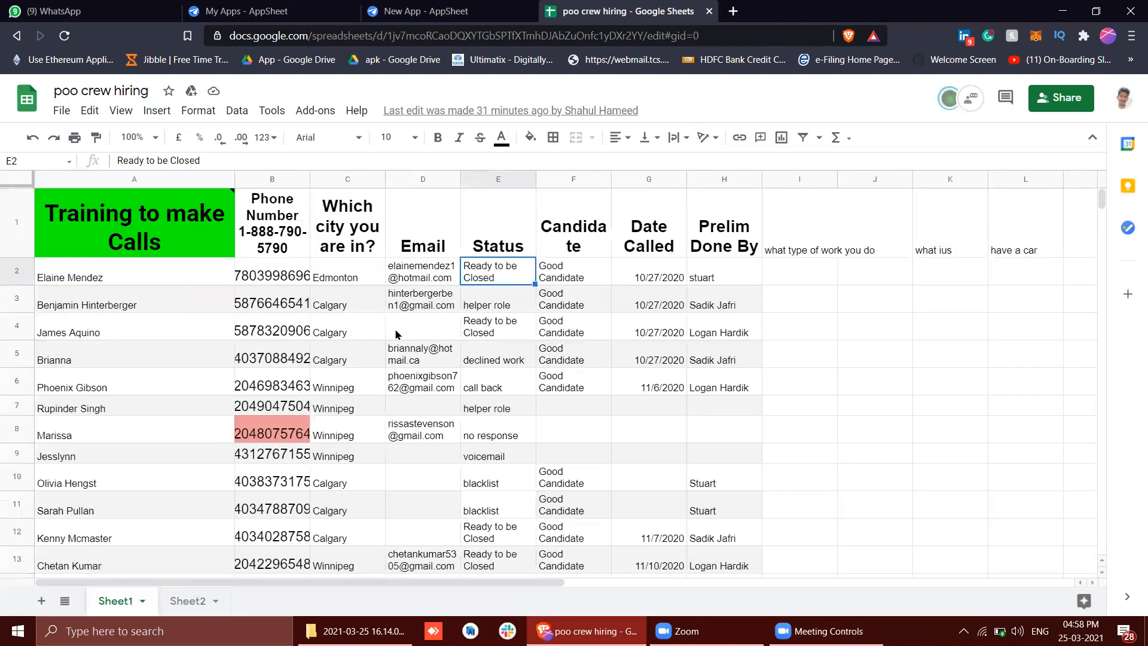
Format the entire header row of Sheet1 in Comic Sans MS at size 10
click(17, 222)
click(326, 137)
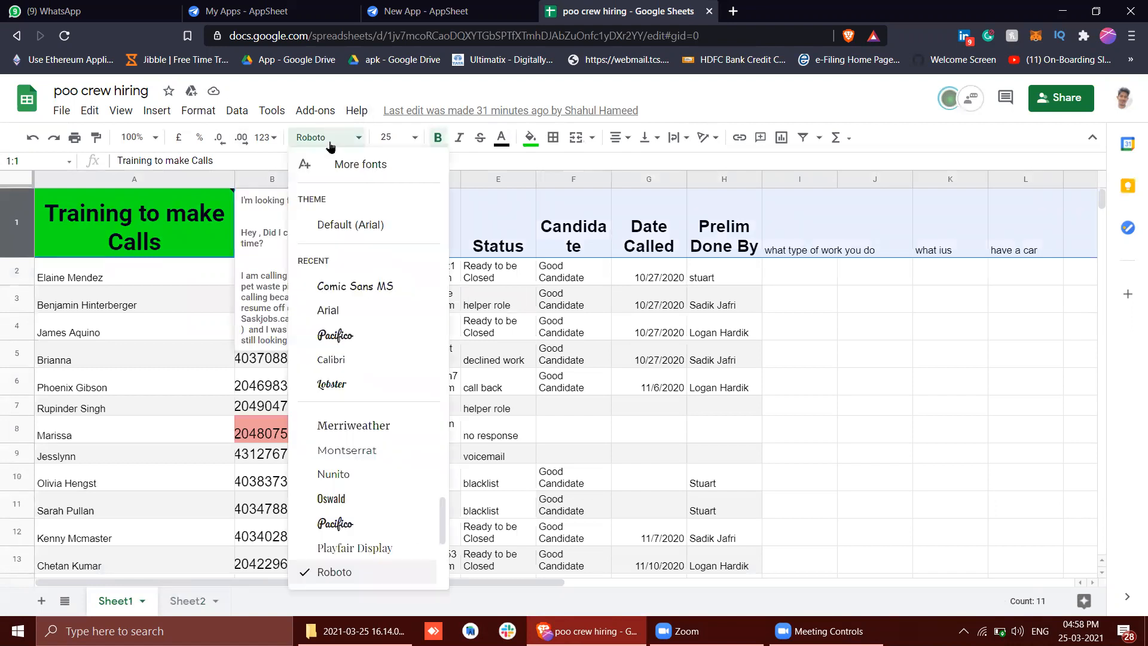
click(356, 289)
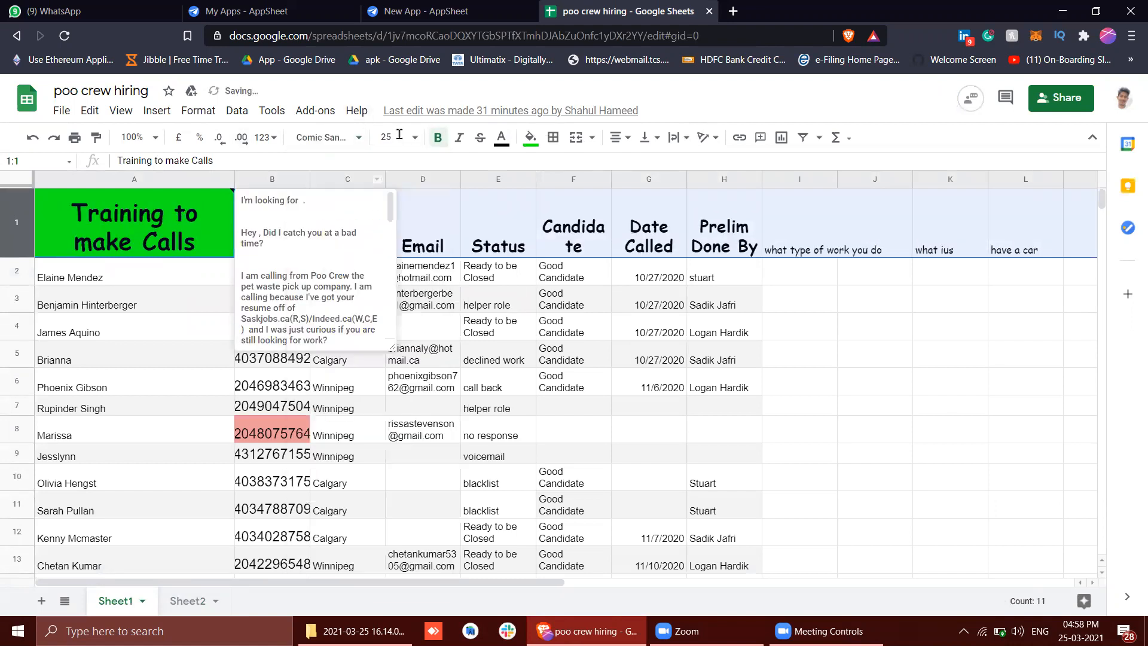
click(395, 137)
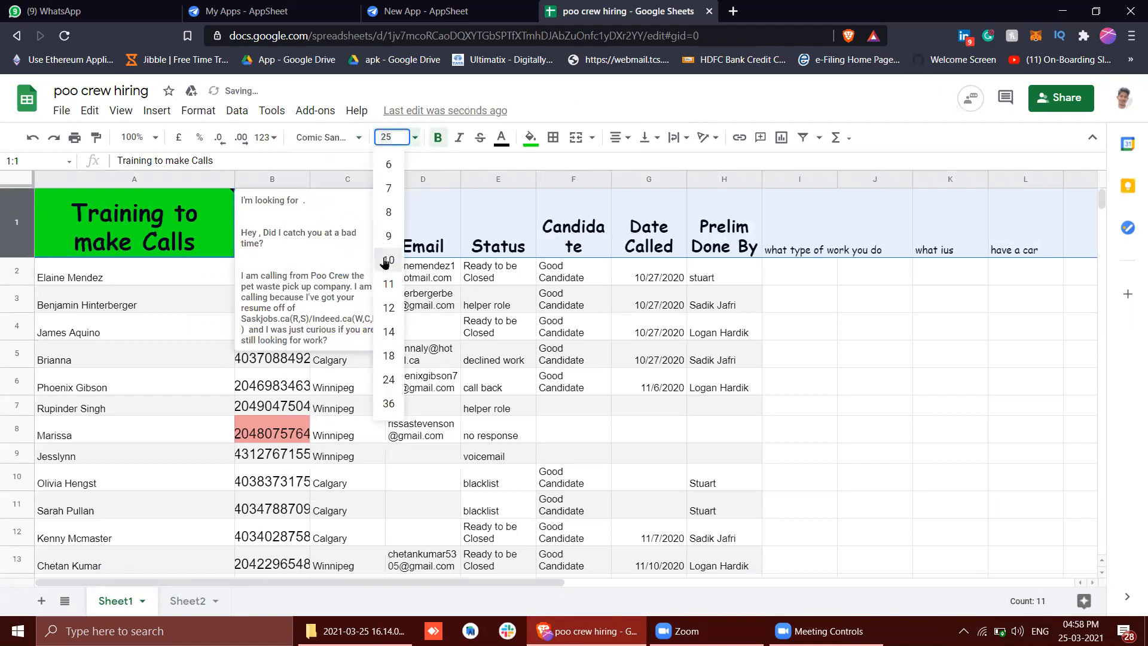
click(386, 261)
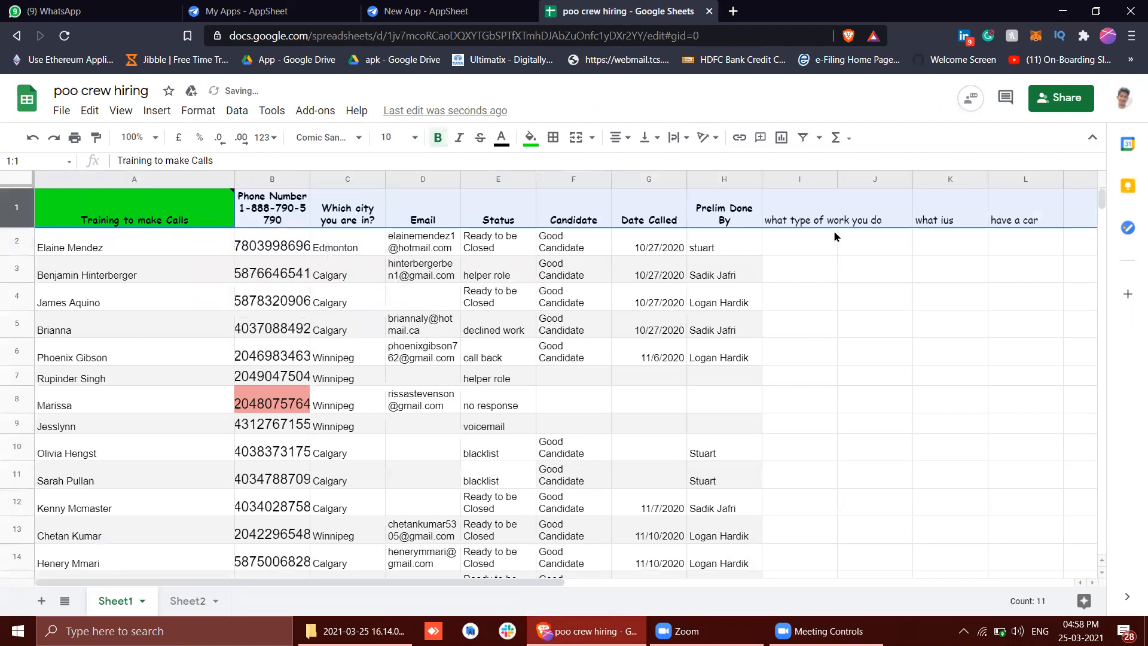
Widen the "Prelim Done By" column so its header fits on a single line
scroll(836, 236, right, 2)
drag(561, 179, 607, 174)
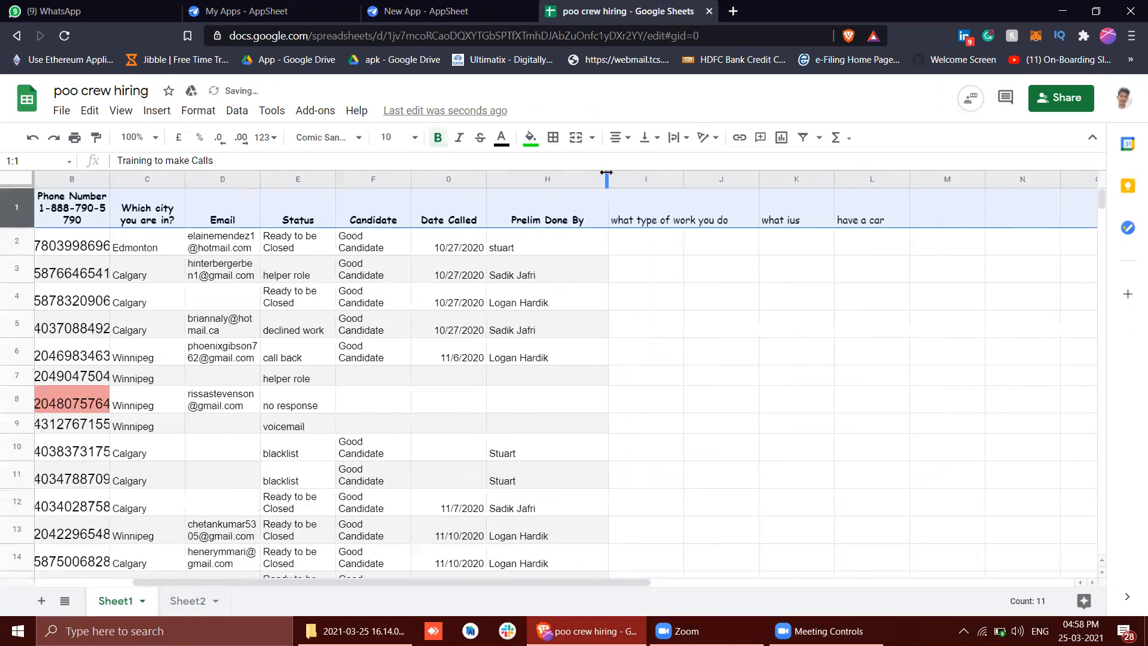
triple_click(628, 206)
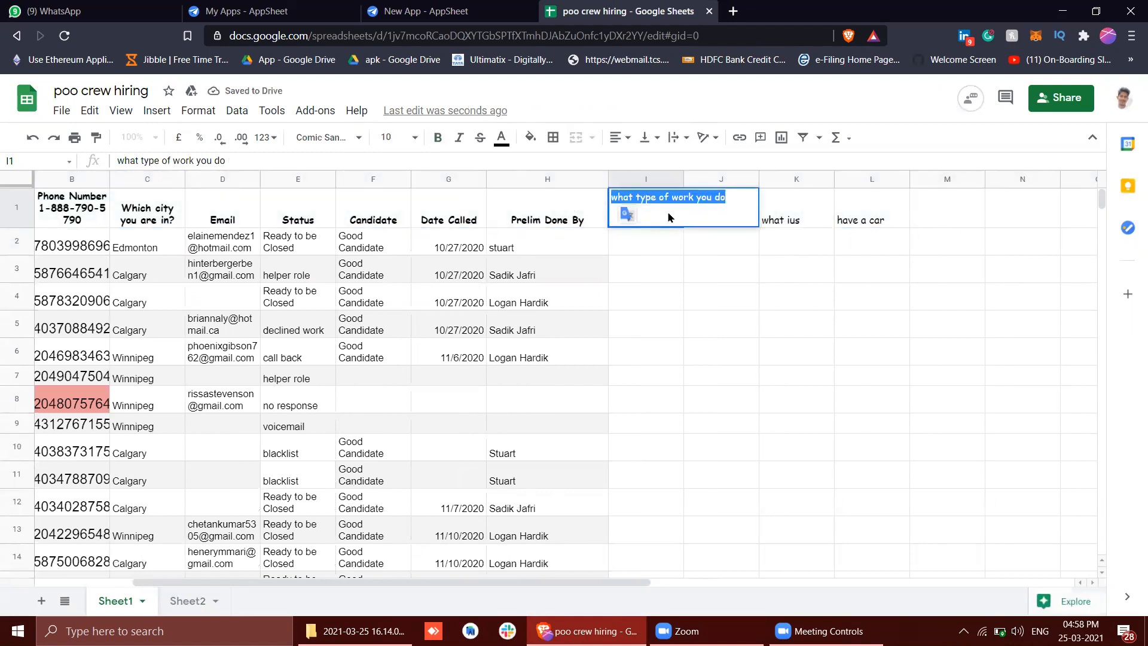
click(662, 280)
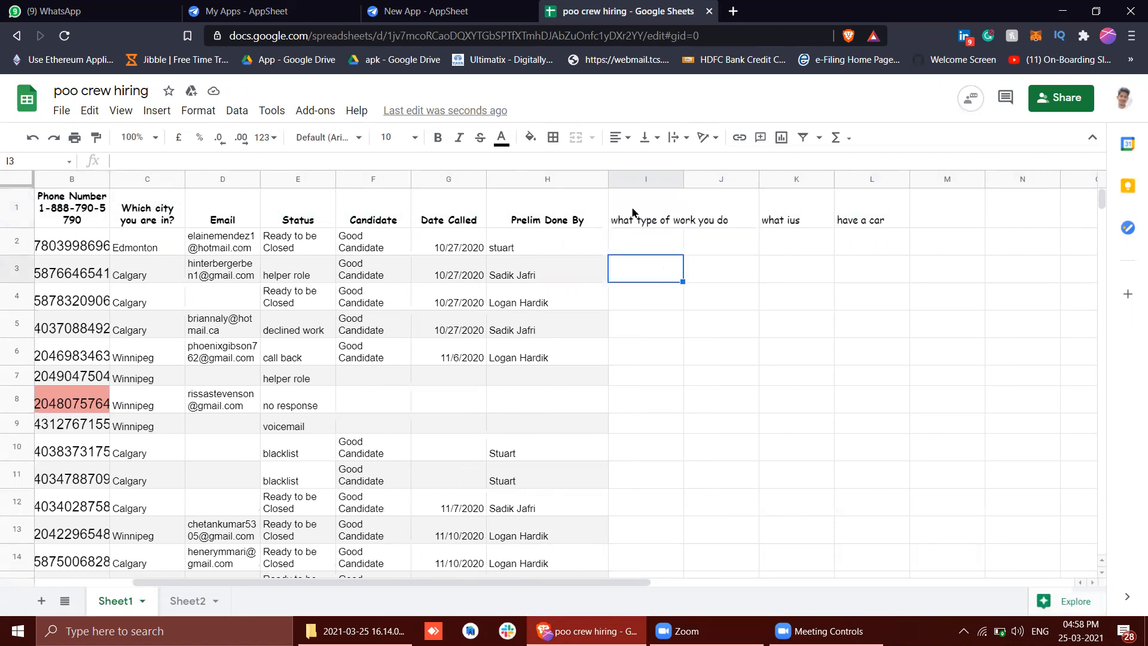
scroll(404, 391, left, 3)
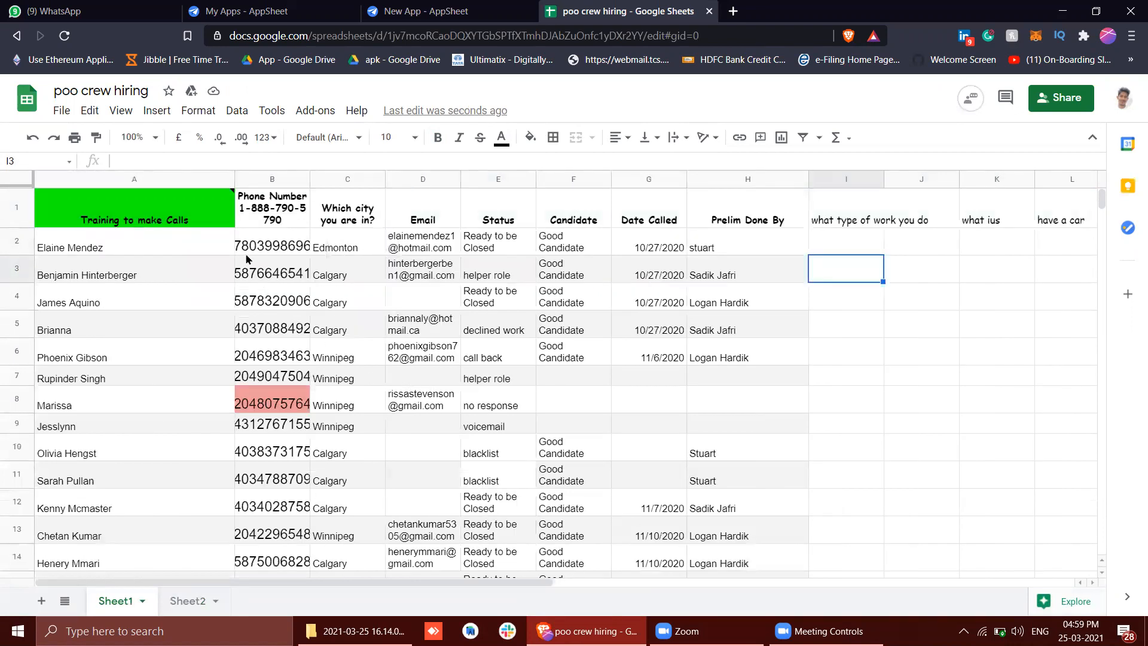
Delete the toll-free number from the header in B1, leaving only "Phone Number"
double_click(257, 223)
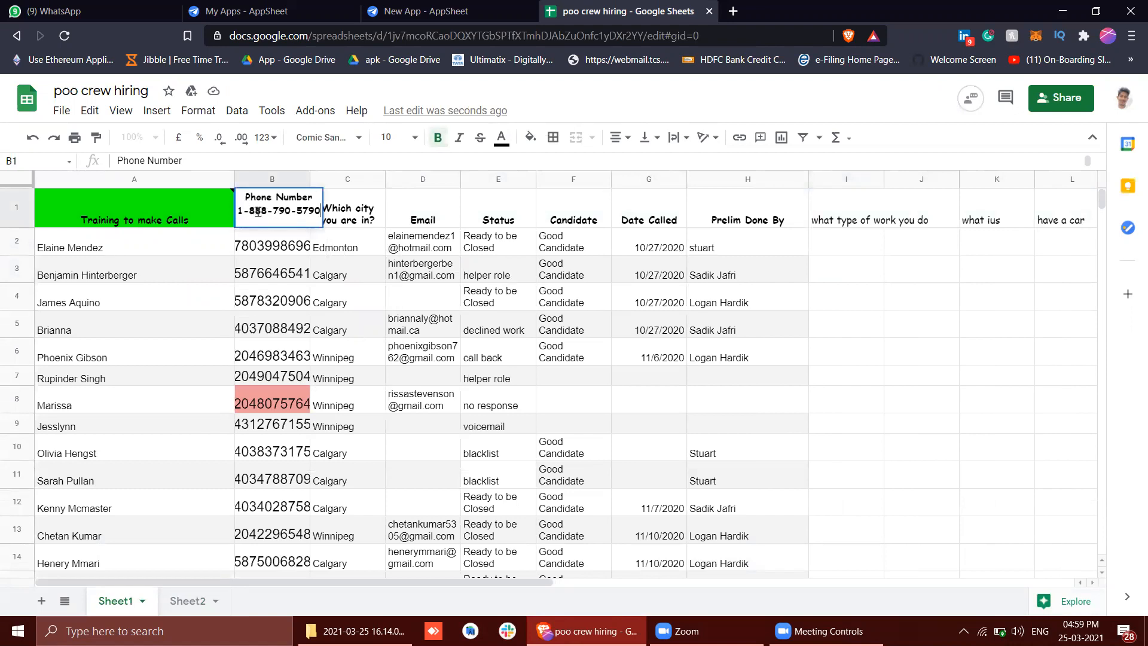
click(299, 270)
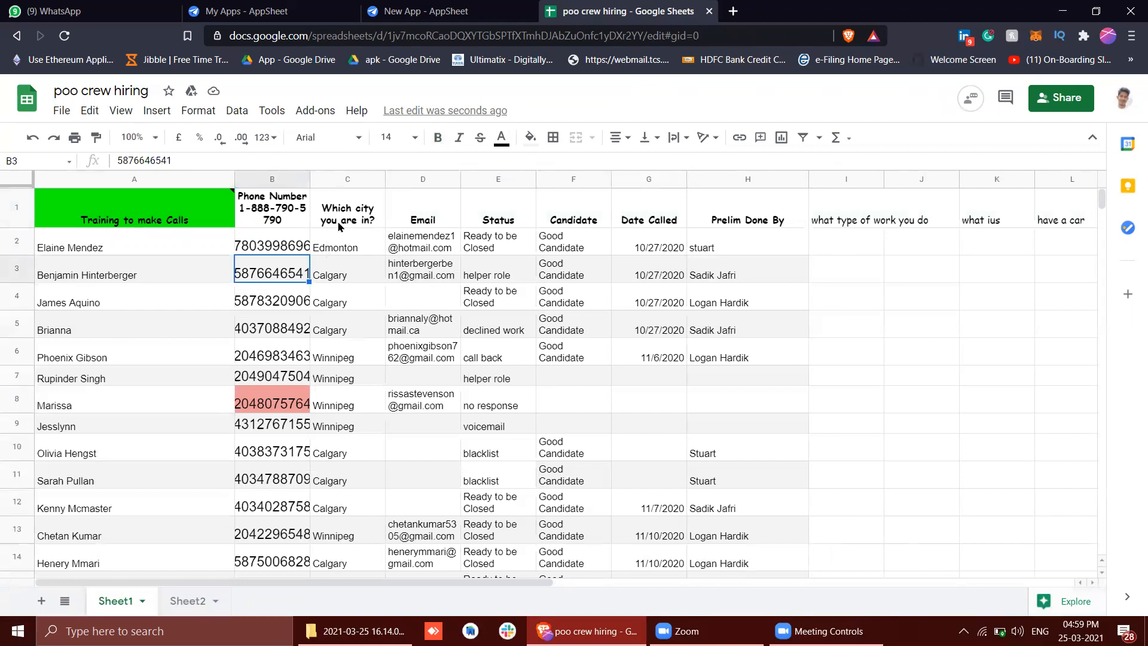
double_click(296, 223)
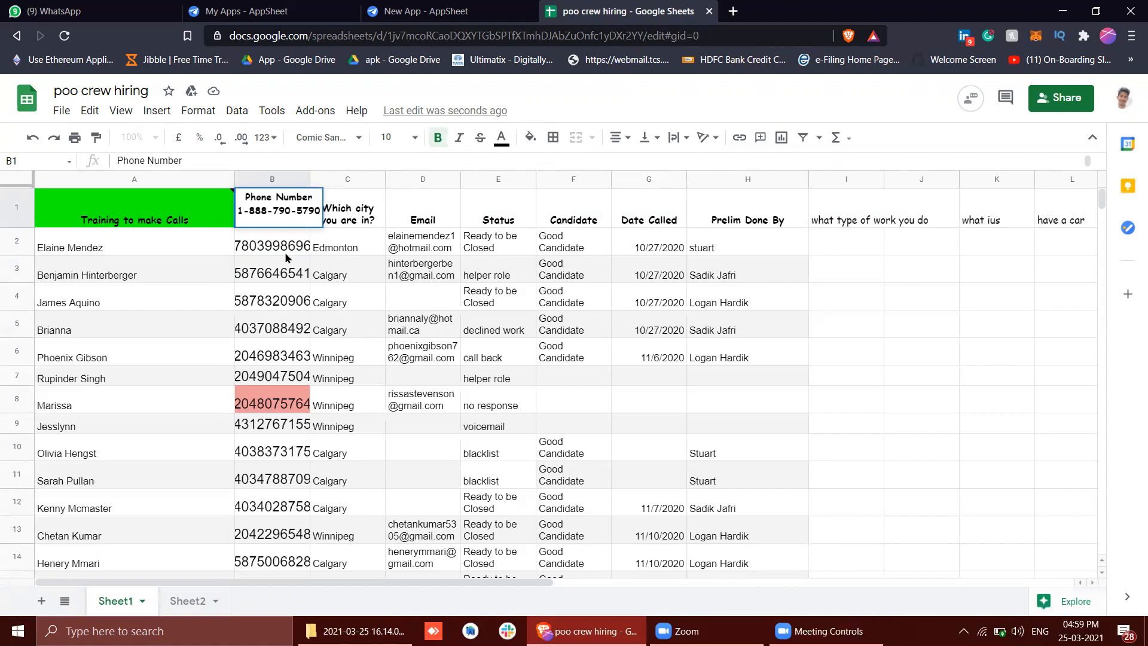
drag(239, 210, 330, 216)
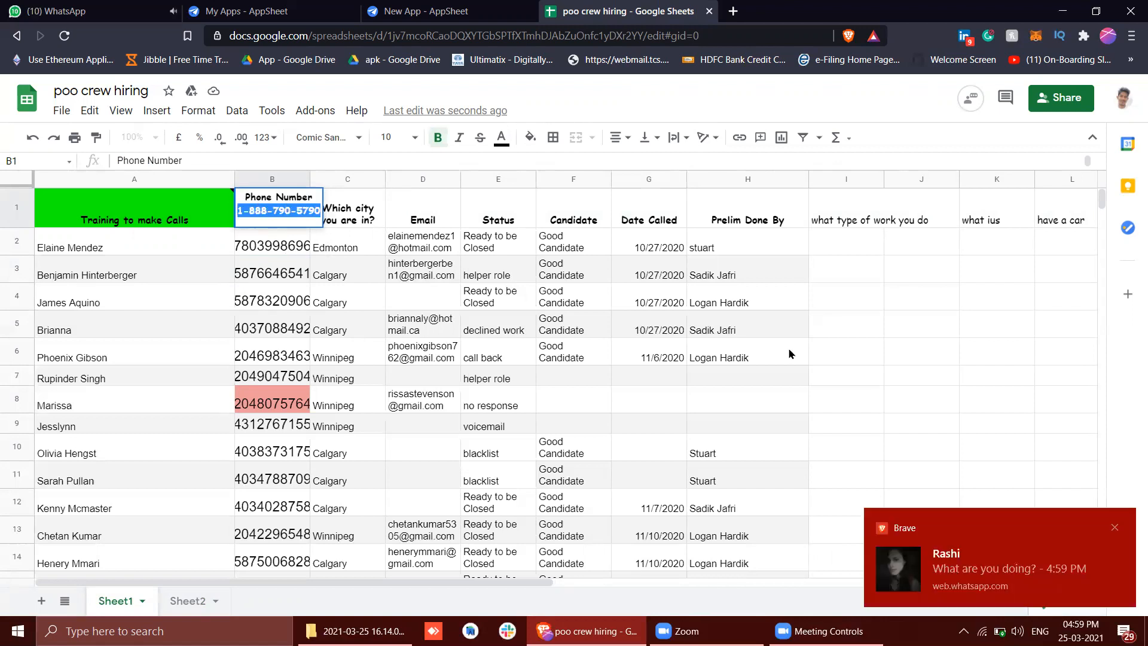
click(1115, 530)
key(BackSpace)
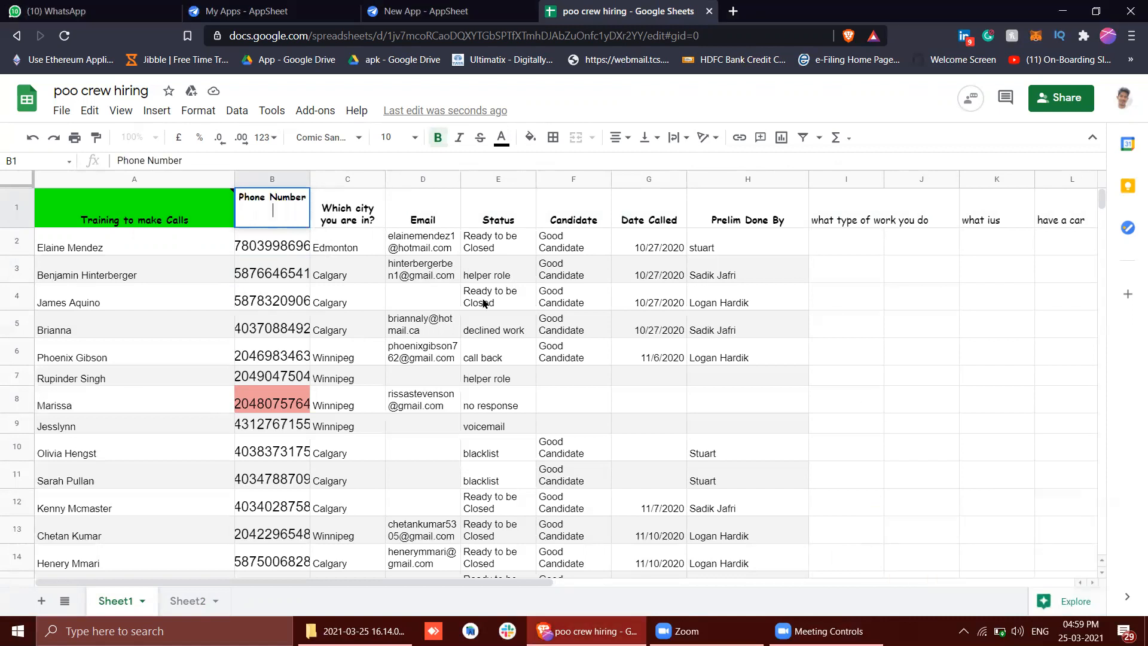
key(Return)
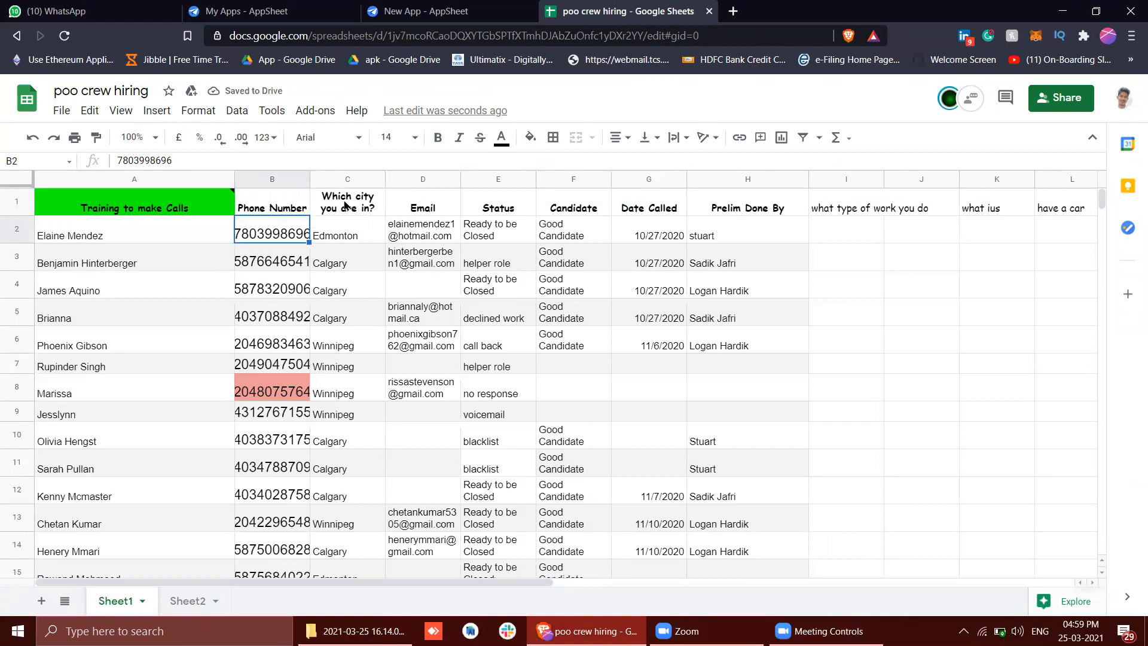
Close the WhatsApp browser tab and stay on the hiring spreadsheet
triple_click(345, 205)
click(363, 242)
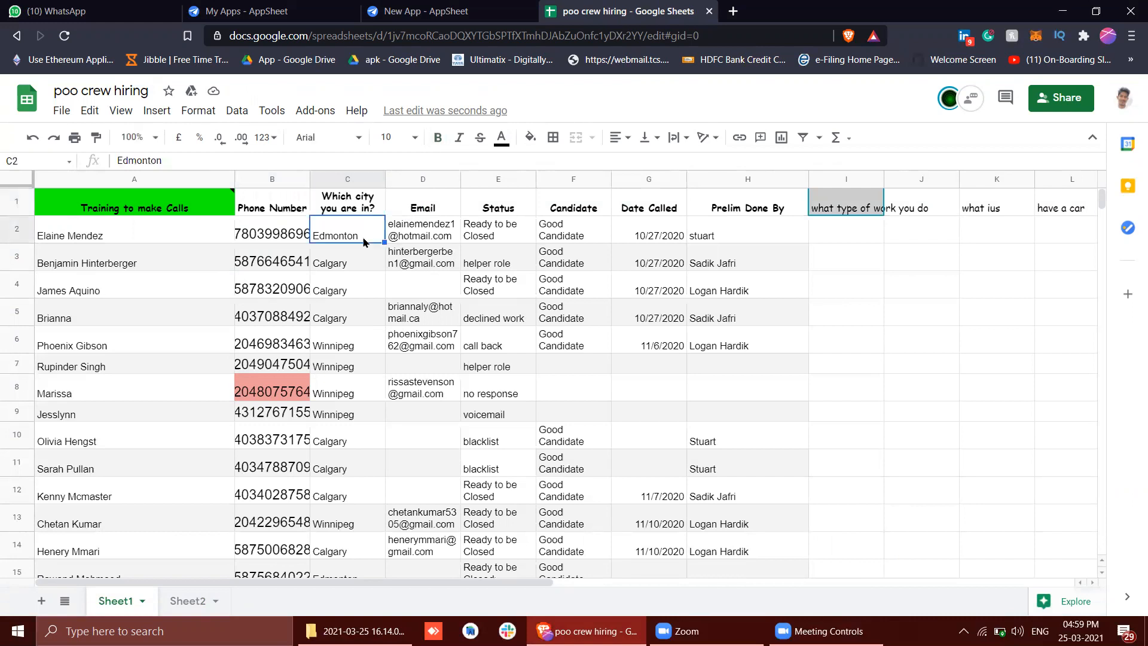
click(175, 12)
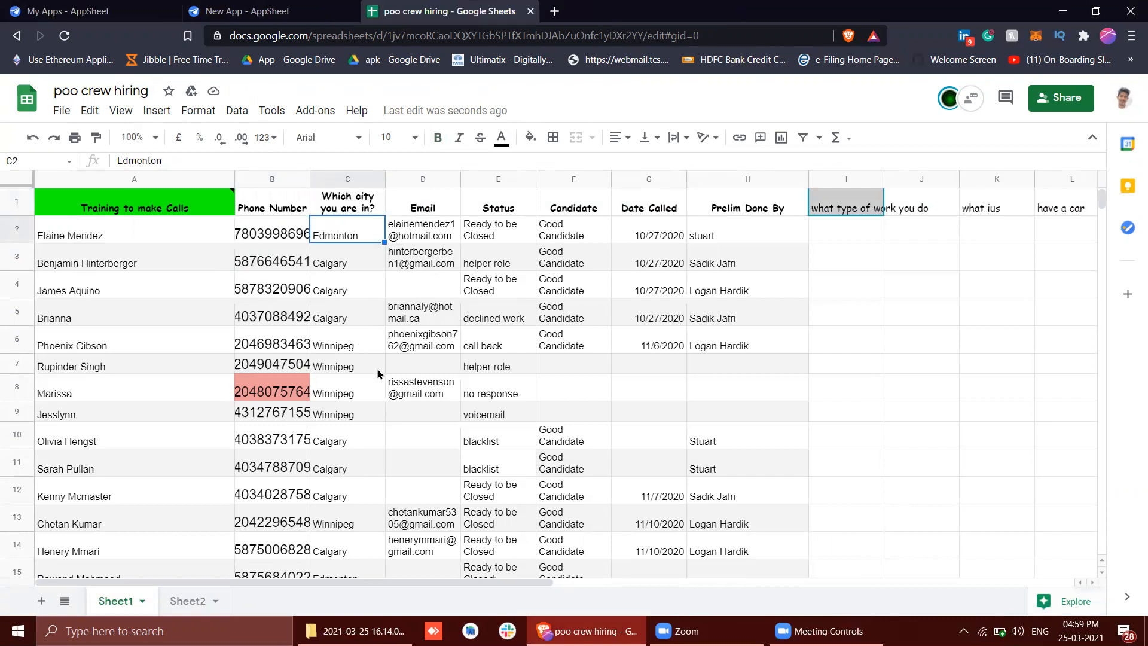
Examine the Sheet1 headers from the candidate list column through the screening question columns
scroll(618, 273, right, 3)
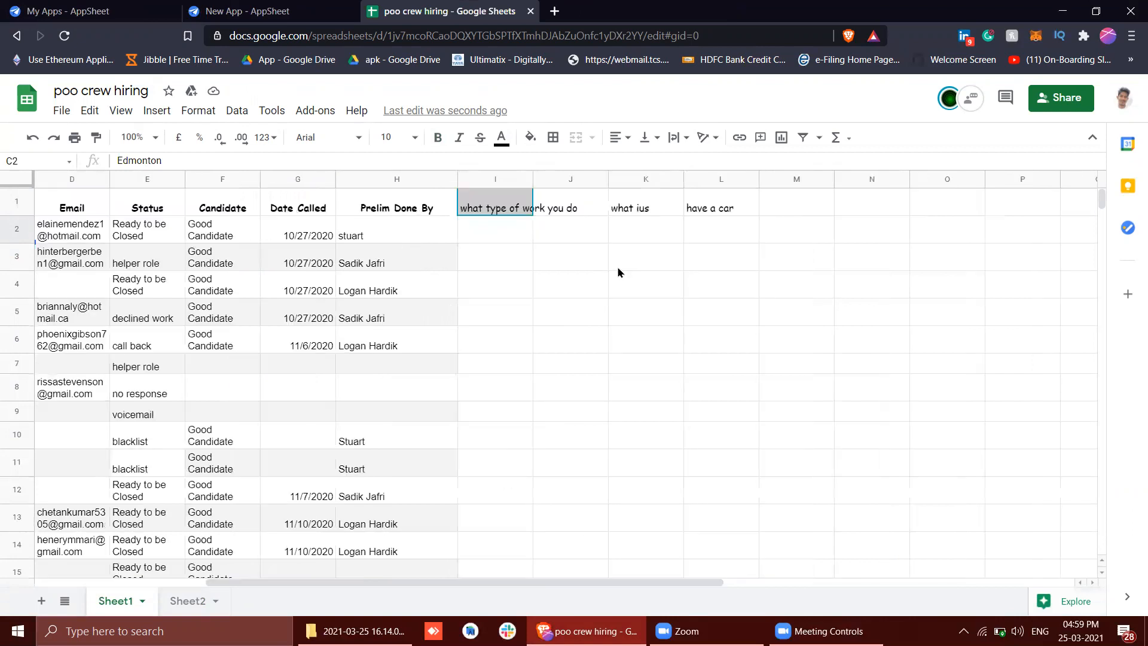
scroll(618, 272, left, 3)
scroll(618, 273, right, 3)
scroll(618, 272, left, 3)
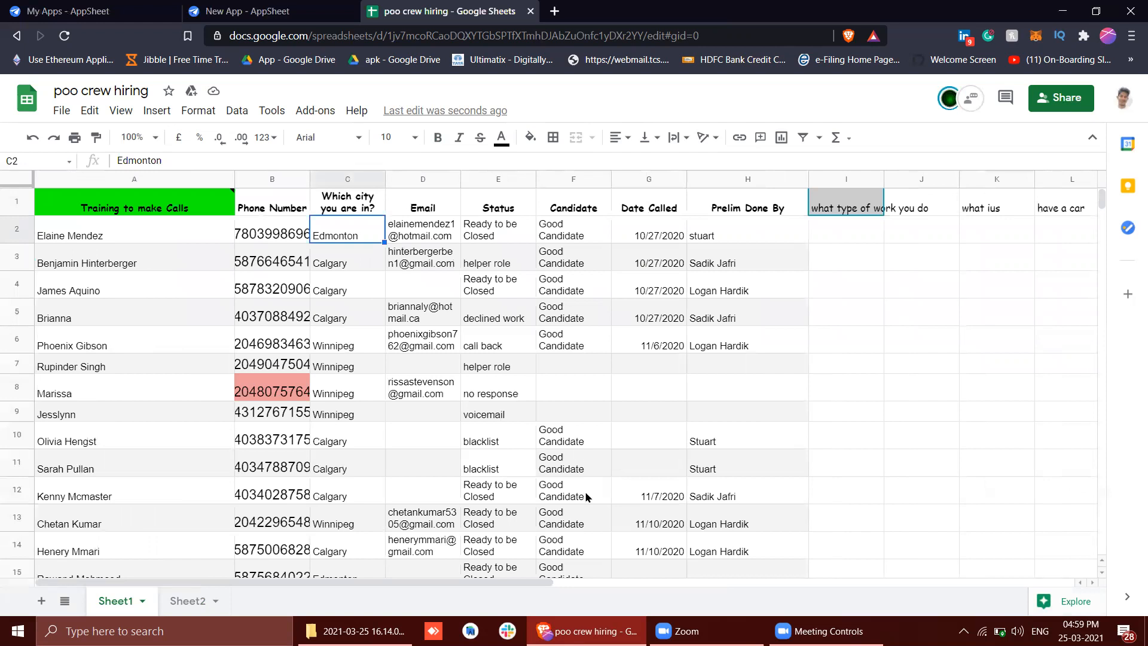
mouse_move(664, 628)
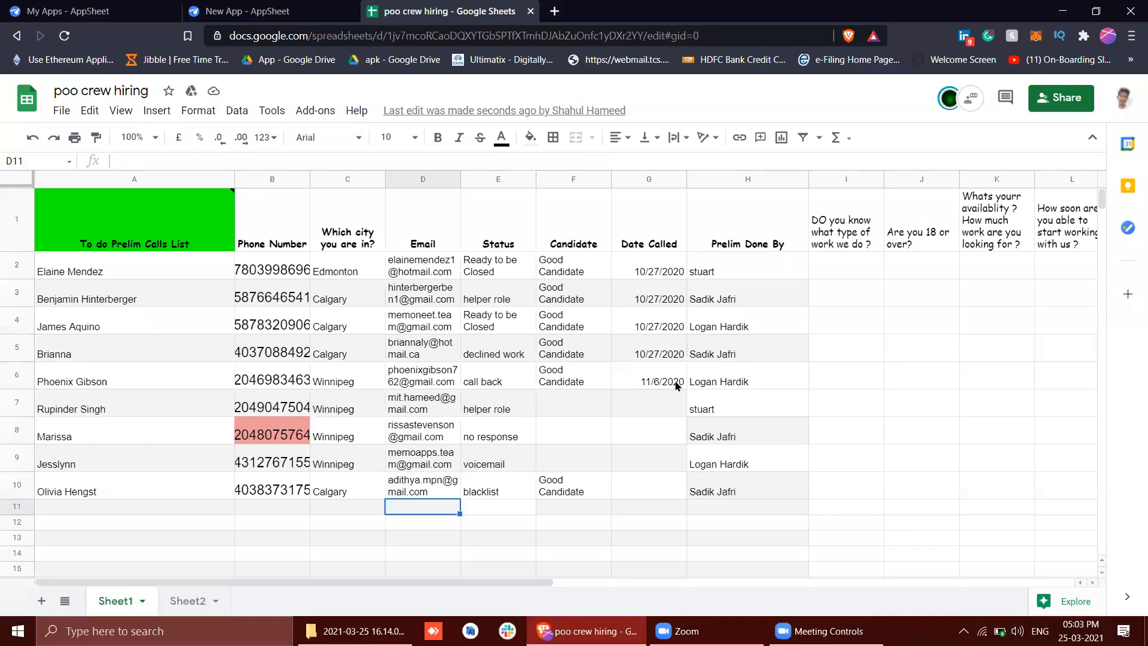
scroll(677, 386, right, 3)
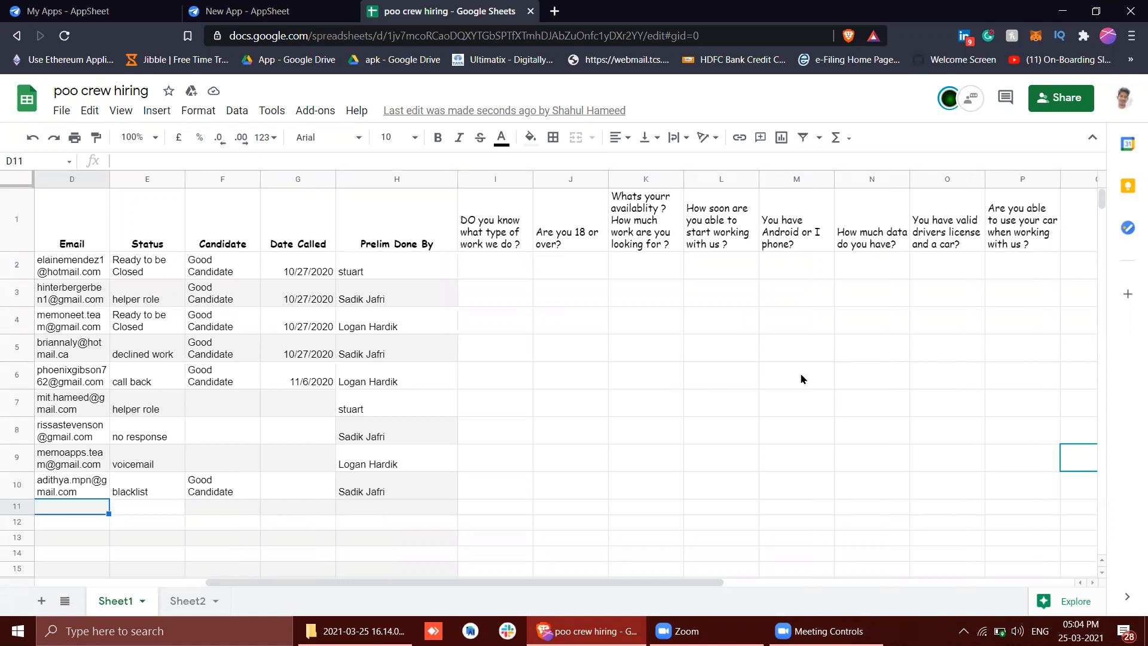
scroll(801, 378, left, 3)
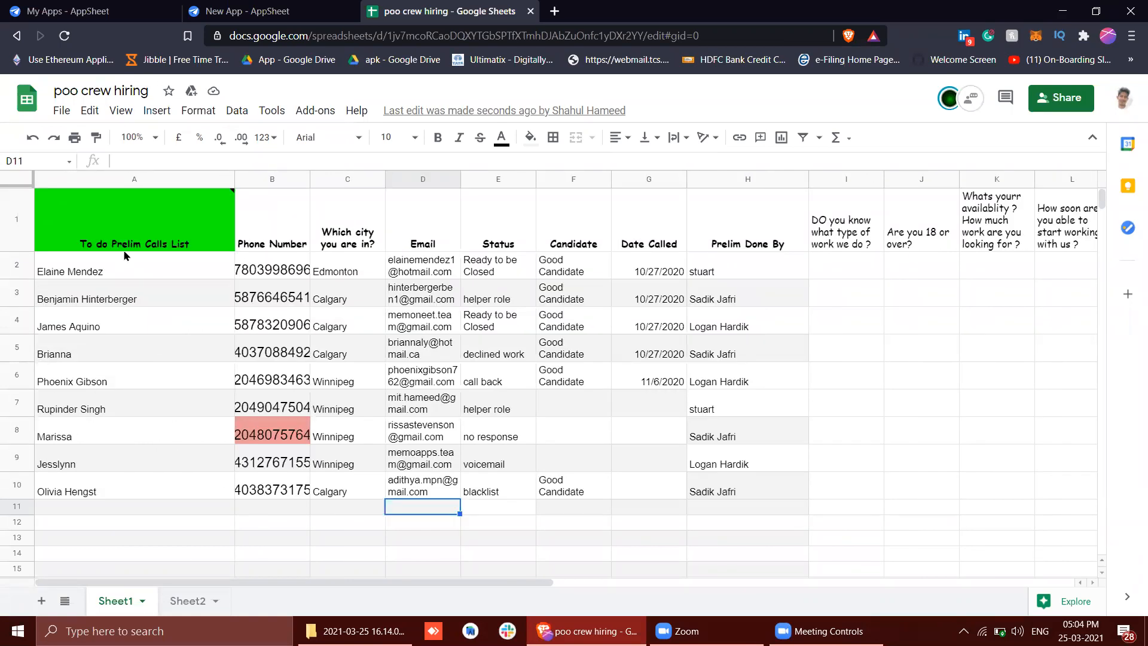
click(300, 15)
click(414, 7)
scroll(546, 324, right, 5)
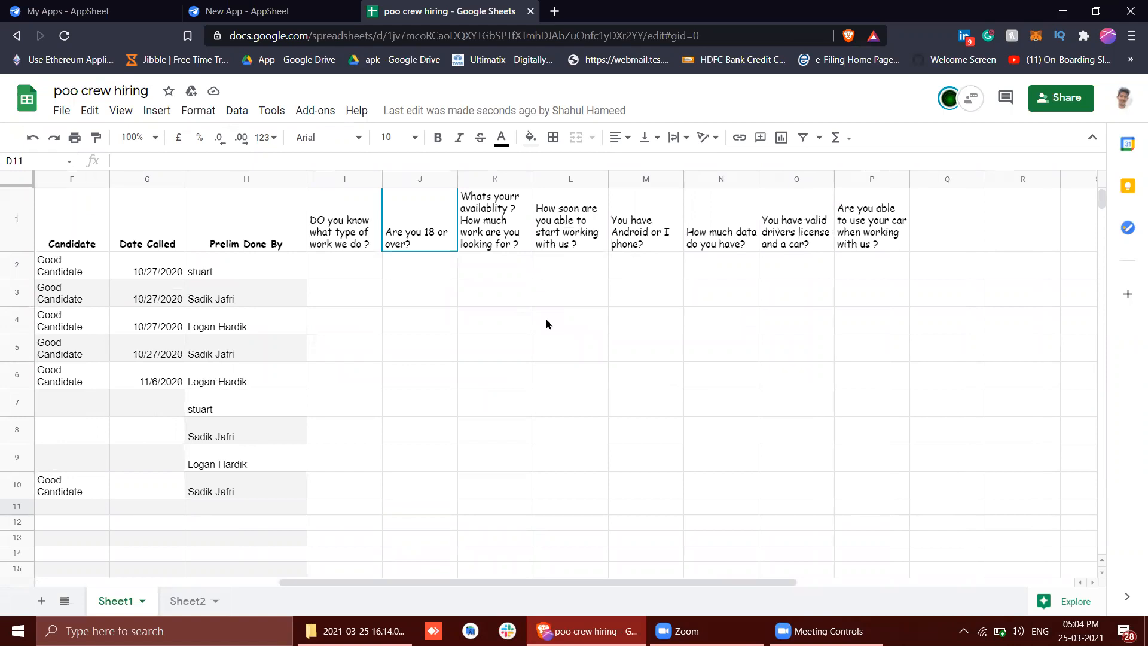
scroll(546, 324, left, 5)
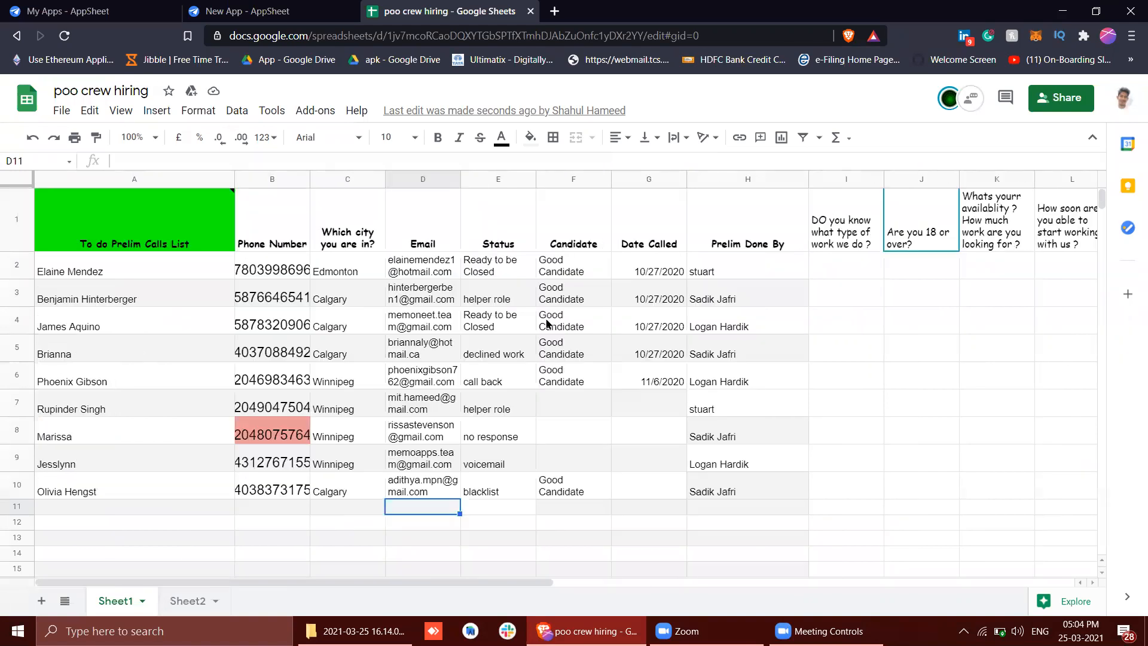
click(163, 232)
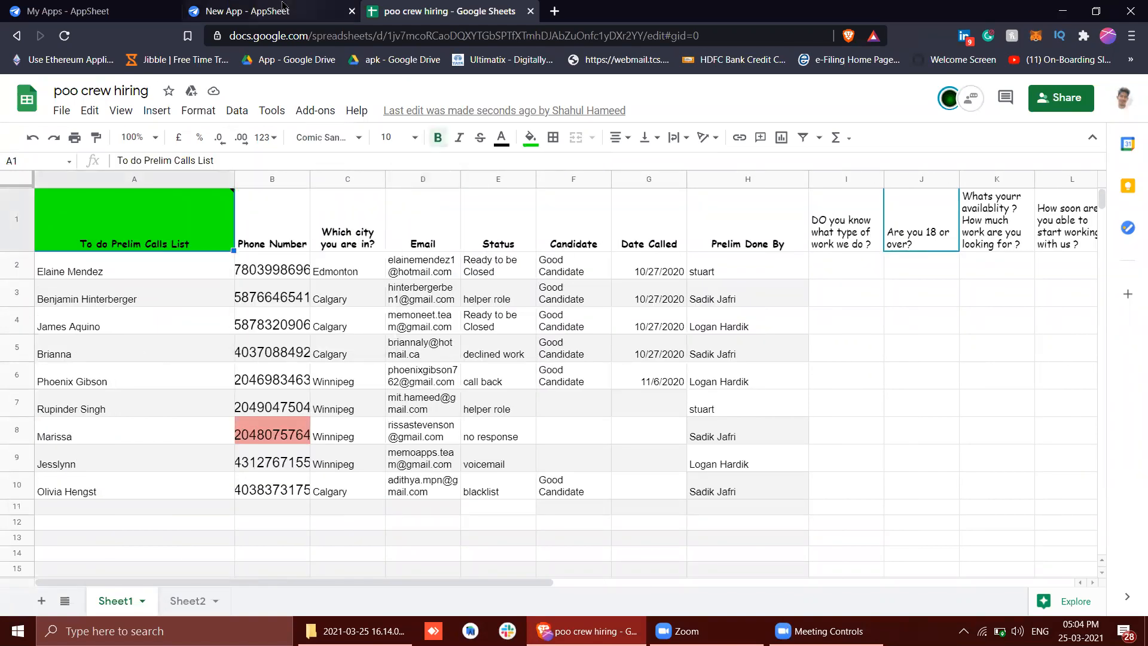
Switch to the New App editor in AppSheet and regenerate the column structure of the poo crew hiring table
click(257, 11)
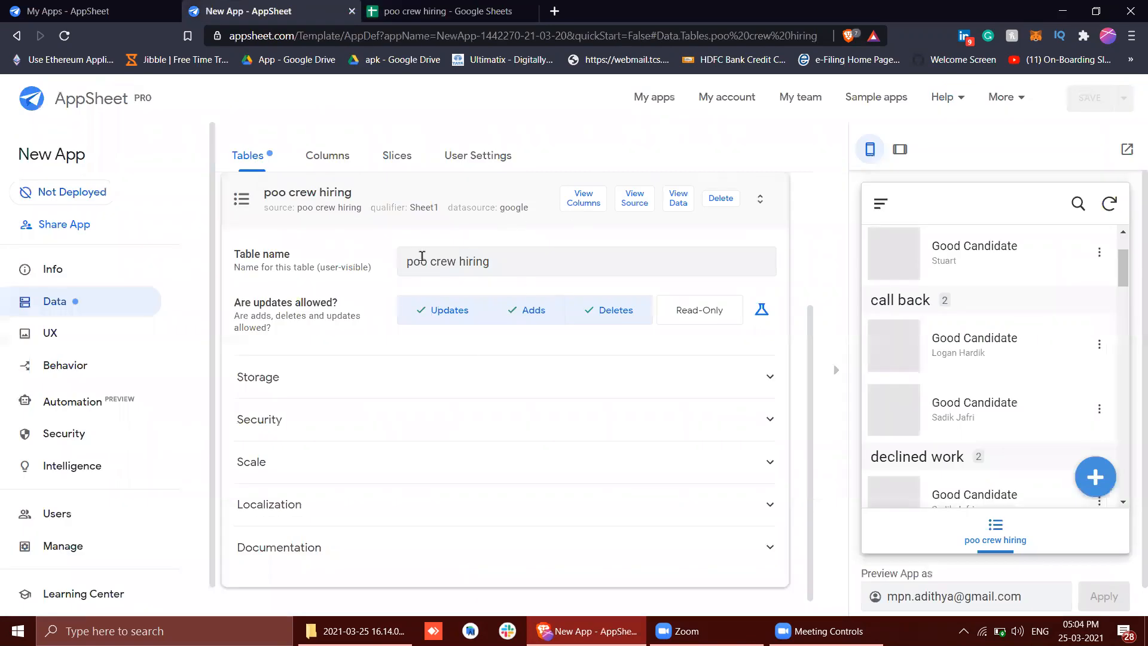
click(583, 348)
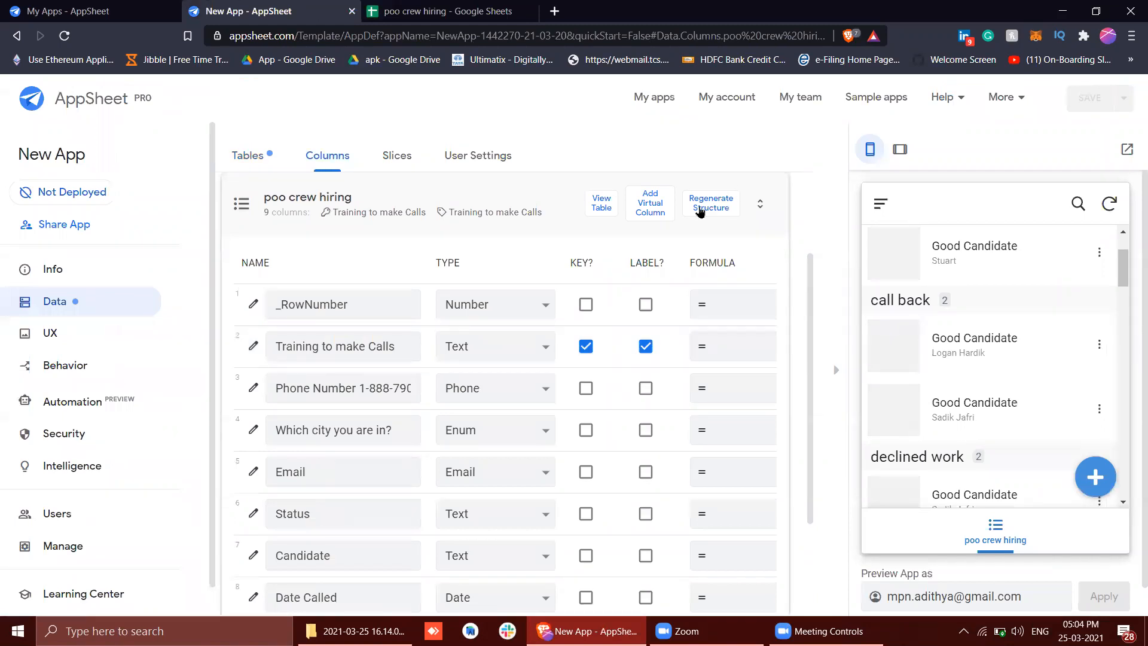
click(700, 207)
click(699, 209)
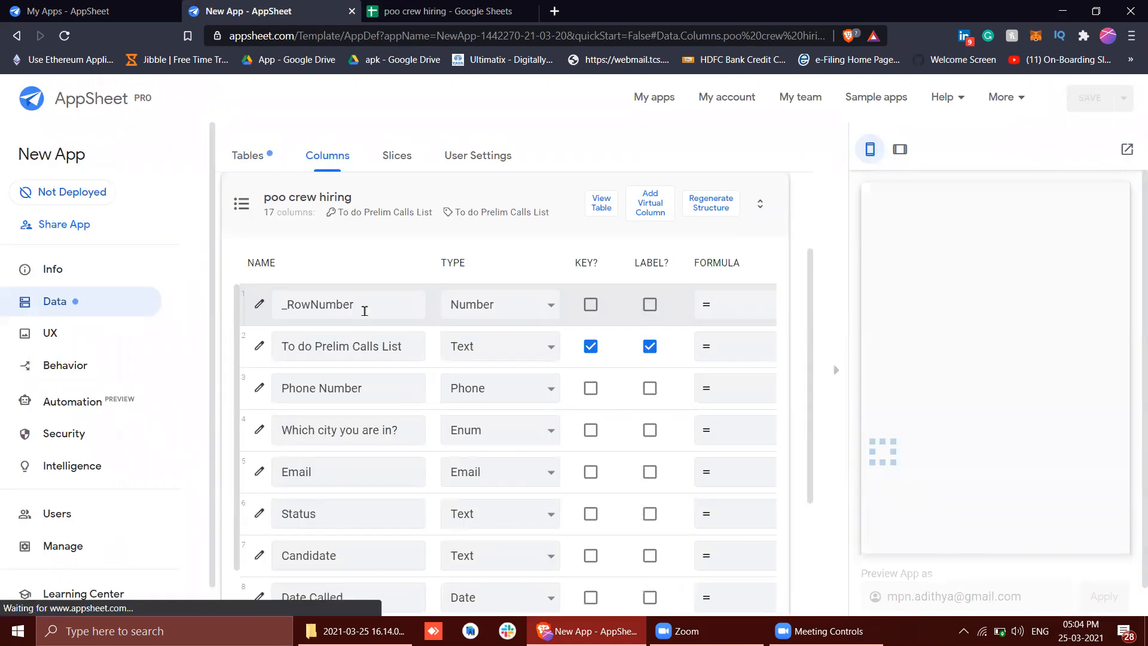
Review the table's regenerated columns, including _RowNumber, and compare them with the rows in the poo crew hiring spreadsheet
scroll(321, 364, down, 6)
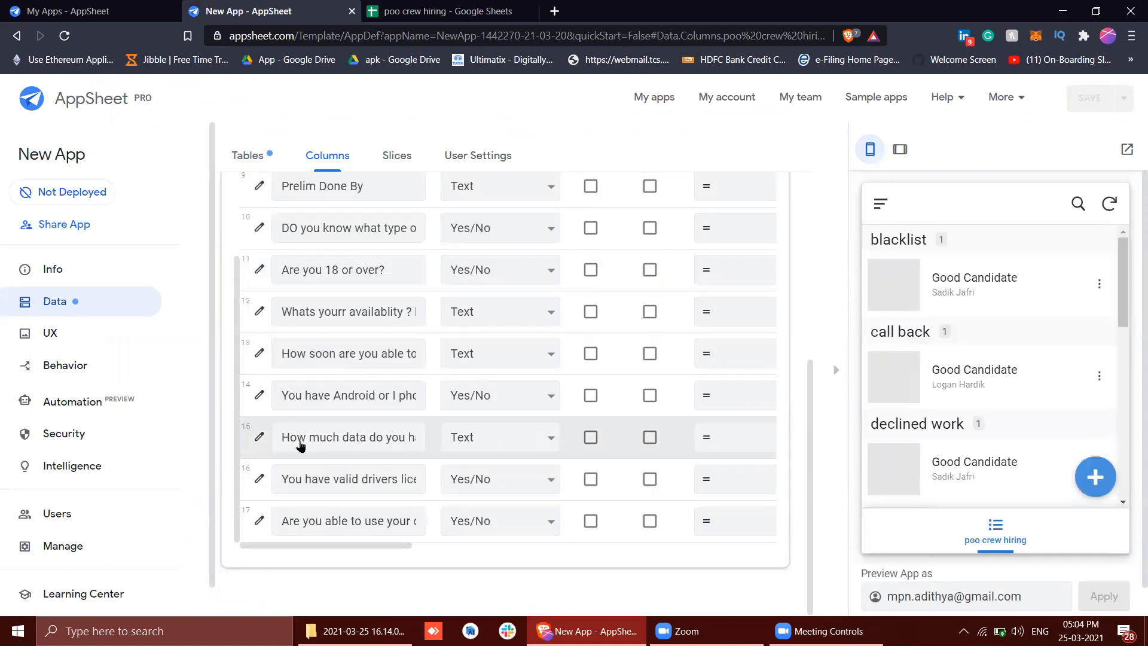
scroll(300, 441, up, 7)
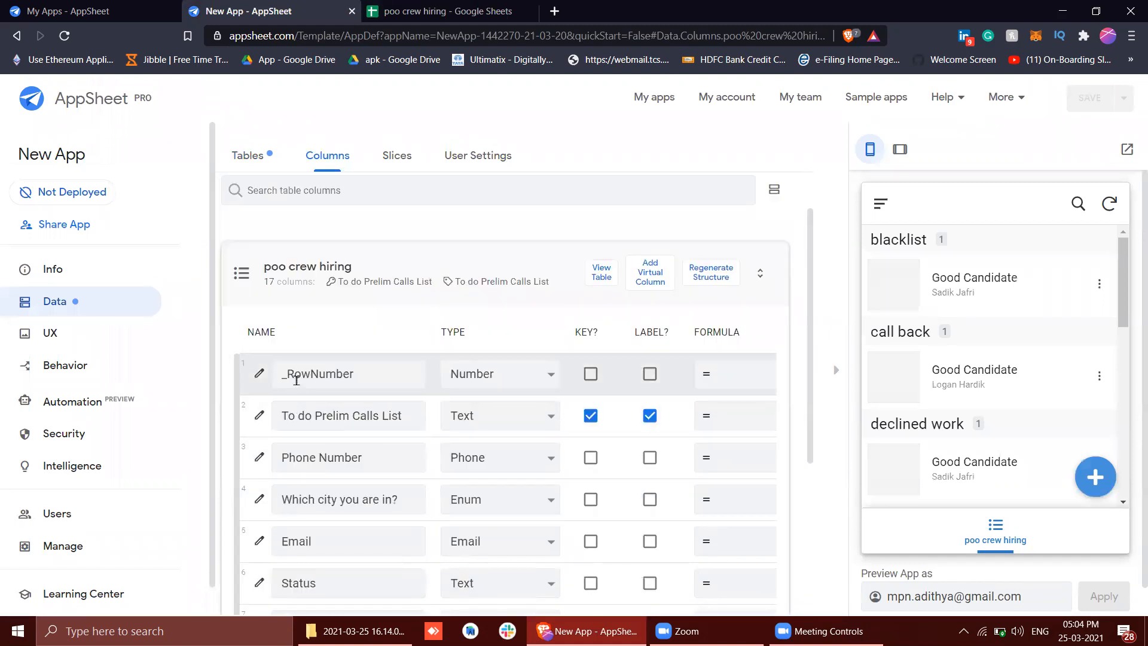
double_click(297, 377)
click(389, 372)
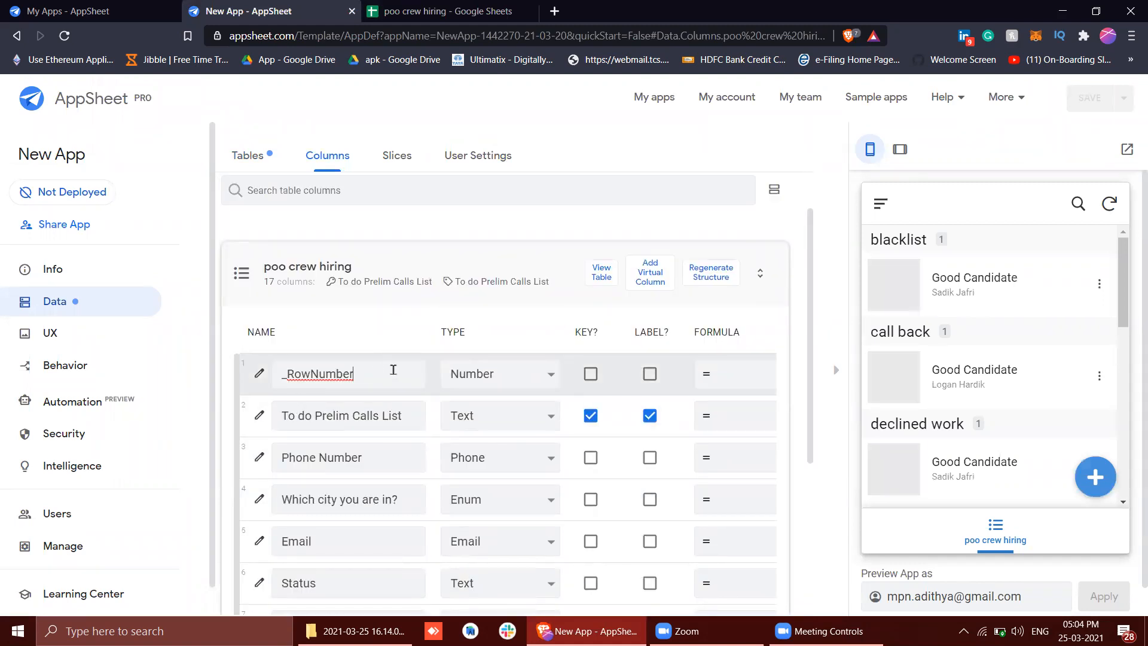
click(443, 11)
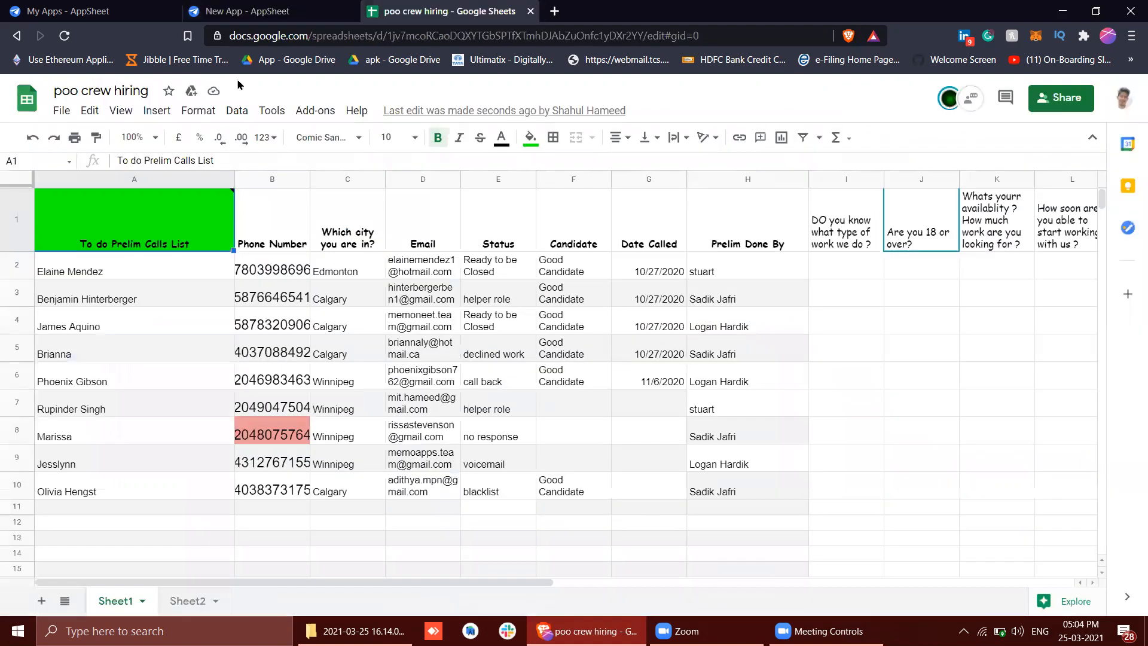
click(11, 187)
click(177, 323)
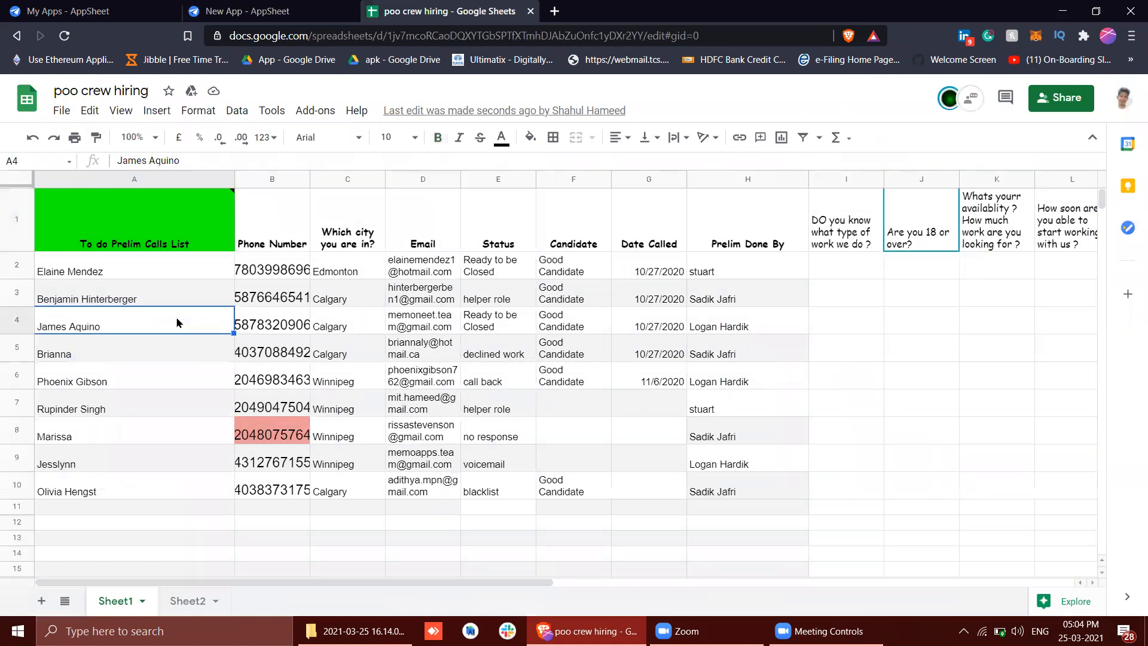
Examine the poo crew hiring columns and the preview's status groups in AppSheet, and compare them with the Candidate column in the hiring spreadsheet
click(245, 8)
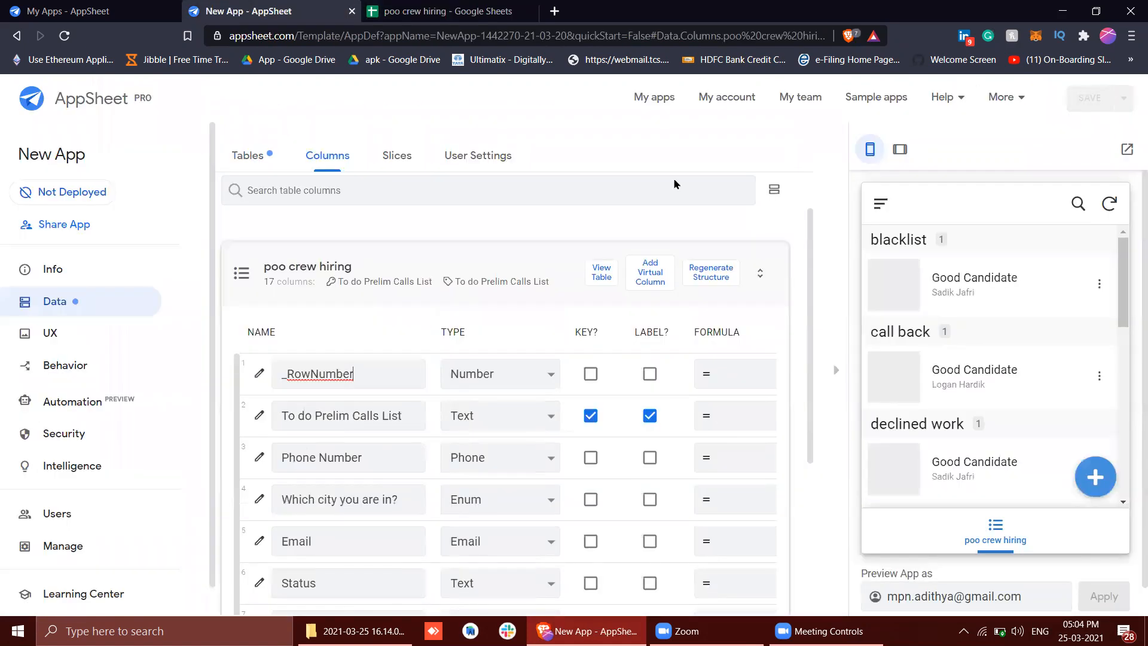
click(424, 372)
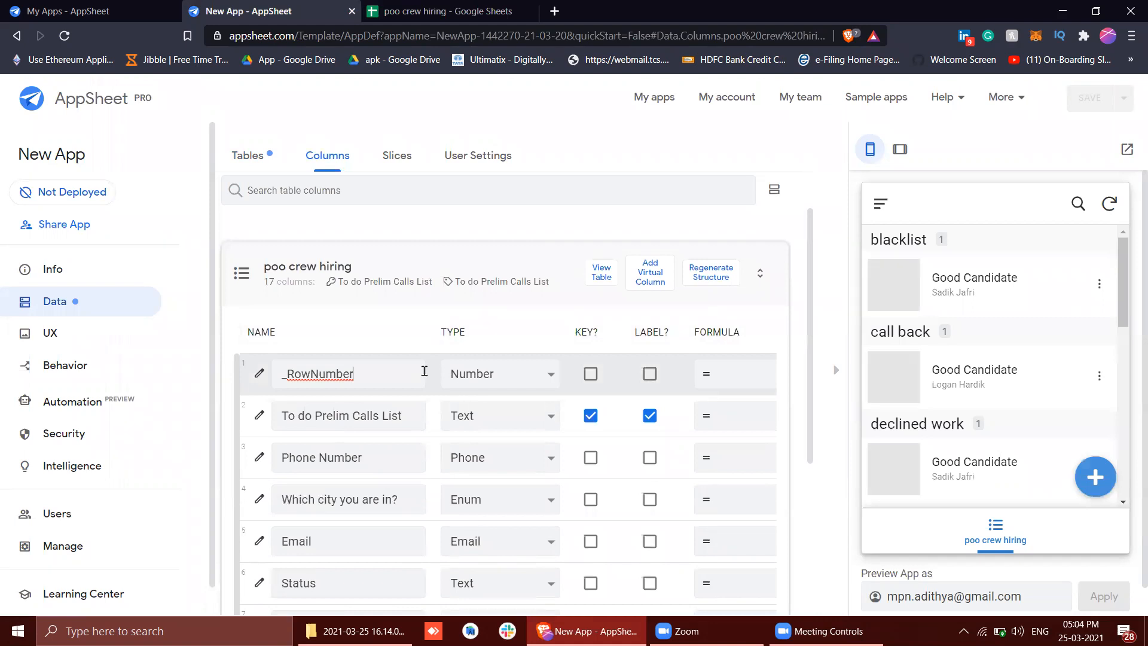
scroll(424, 371, down, 2)
scroll(978, 321, down, 8)
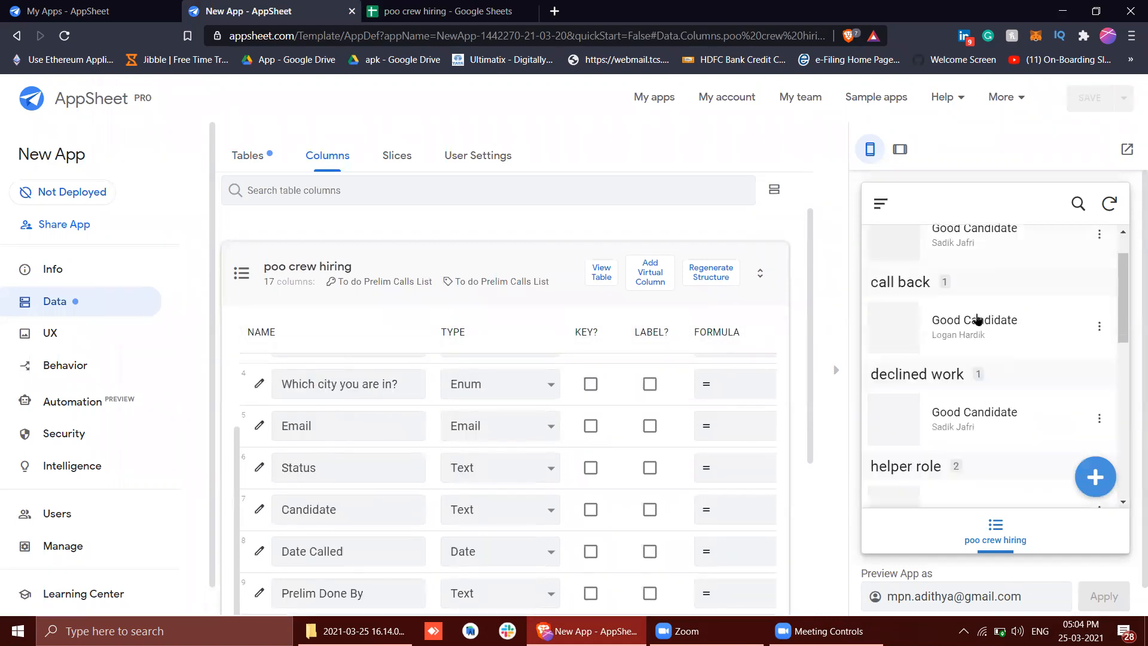
scroll(977, 320, up, 10)
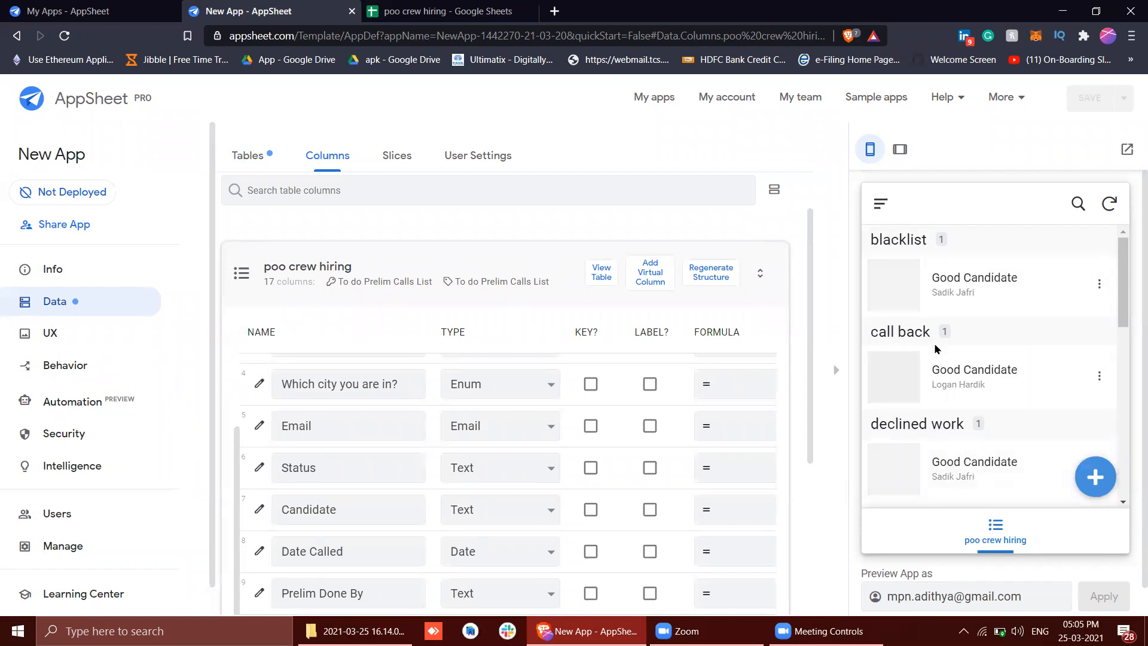
scroll(936, 349, down, 8)
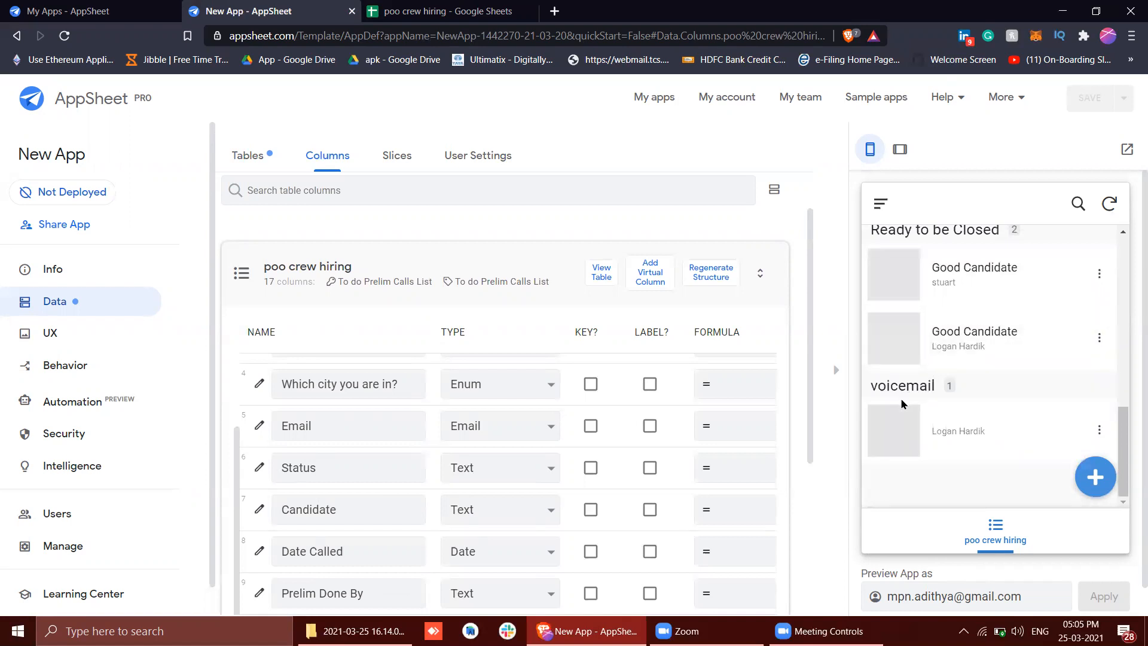
scroll(525, 347, down, 3)
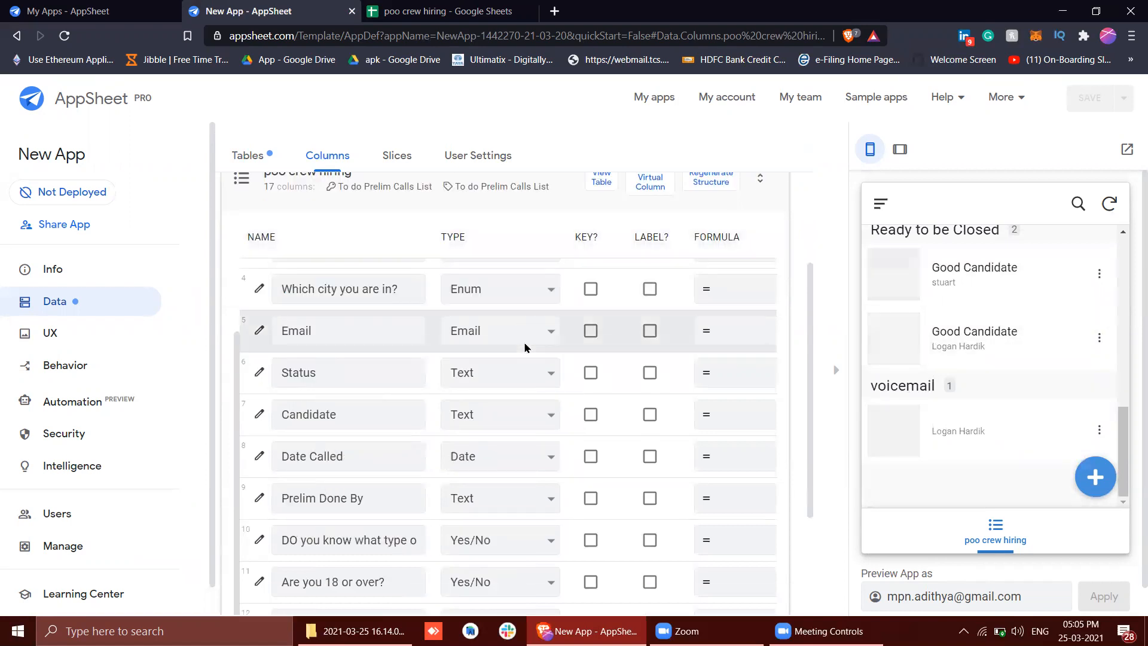
scroll(448, 221, up, 3)
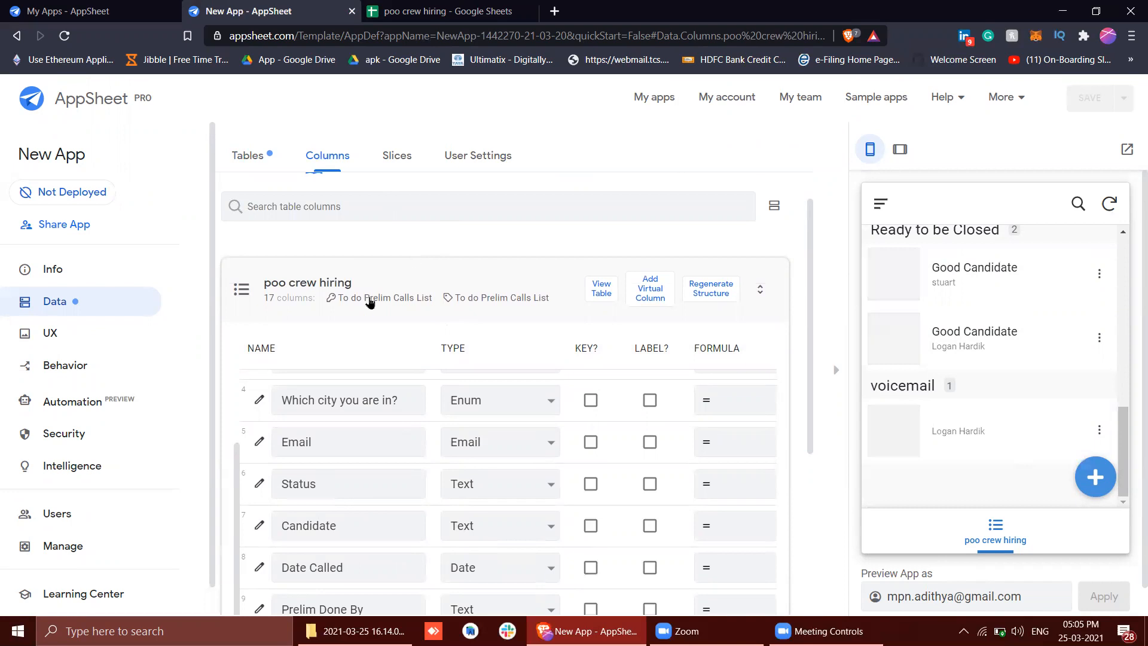
click(443, 9)
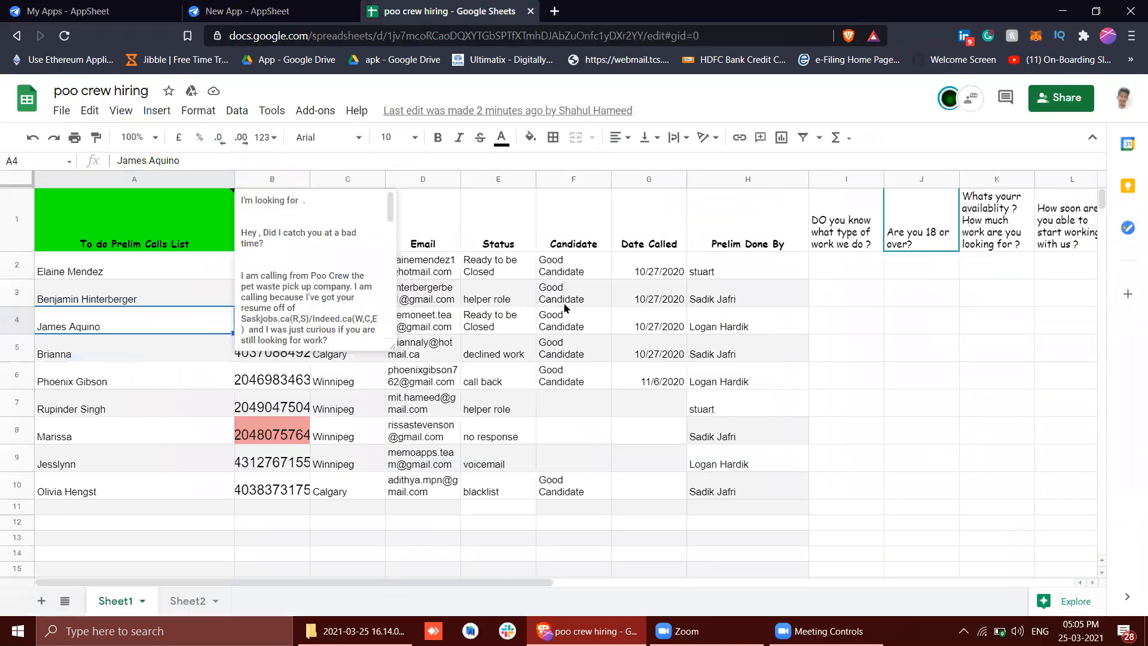
click(569, 353)
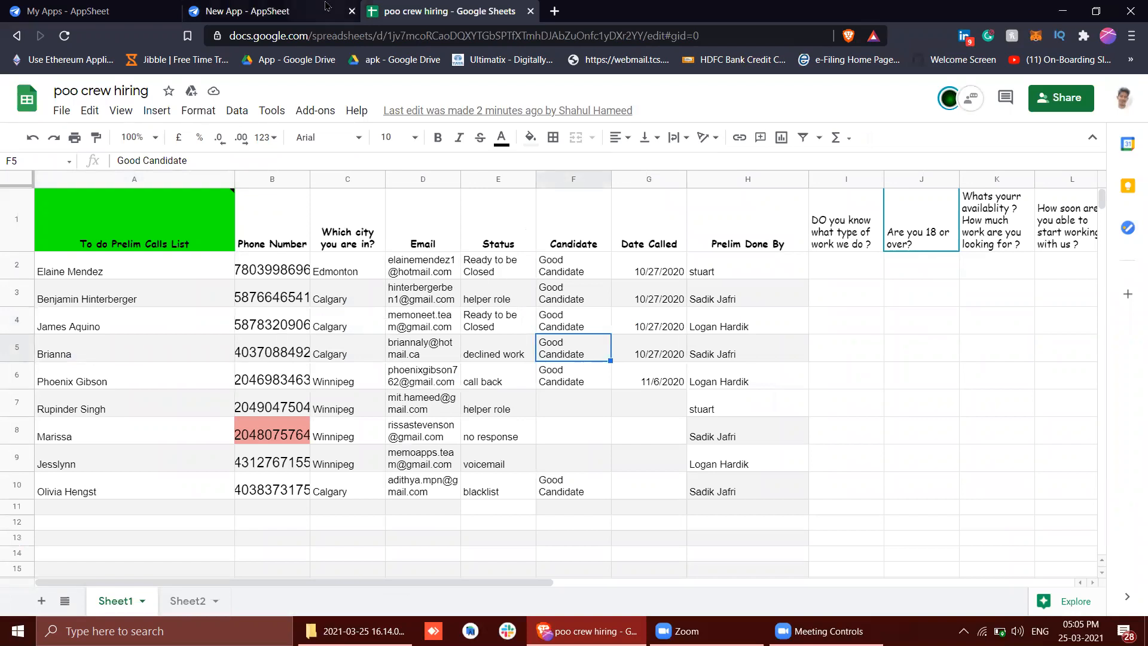
Switch to the New App editor and create a new slice from the poo crew hiring table, checking the spreadsheet rows for its filter
click(257, 10)
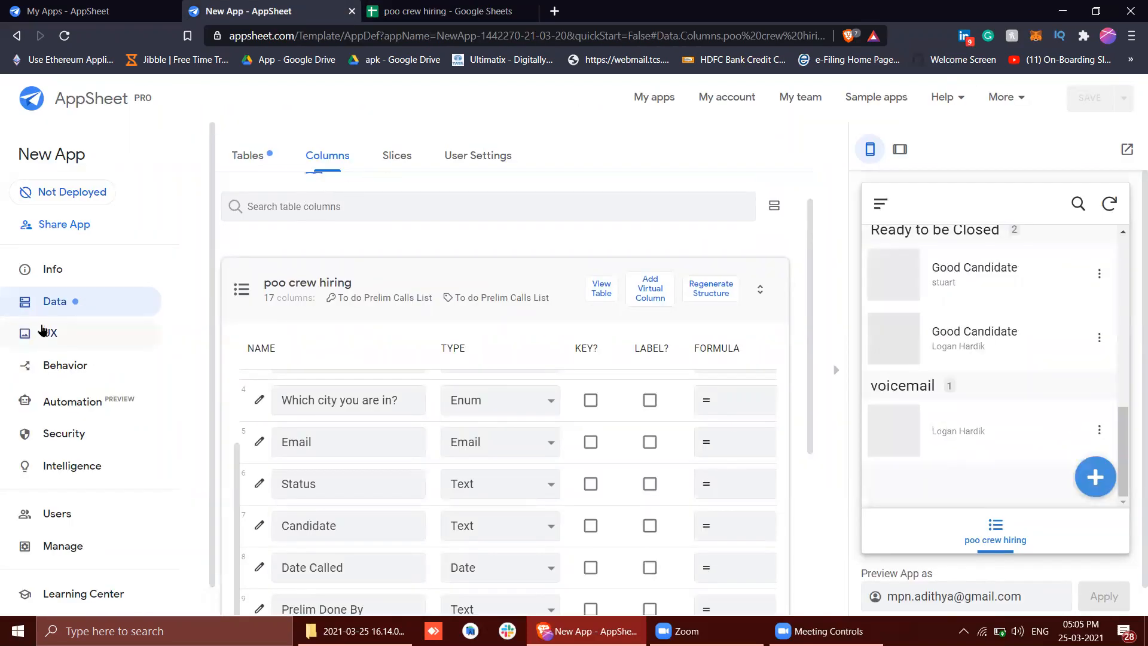
click(45, 301)
click(389, 157)
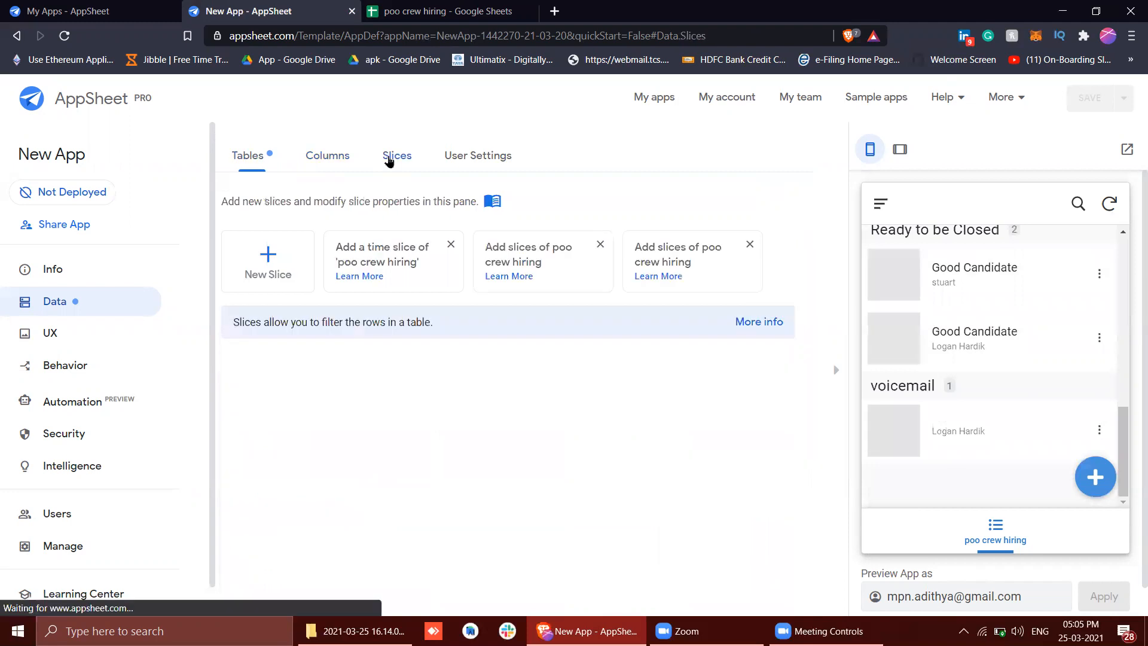
click(267, 256)
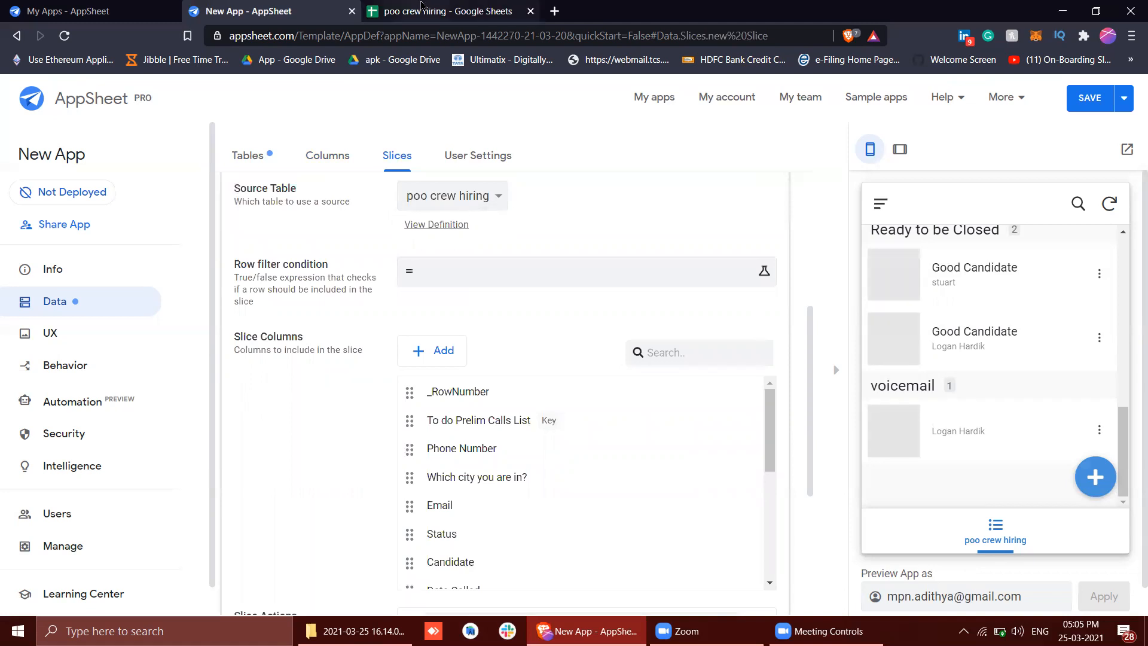
click(422, 9)
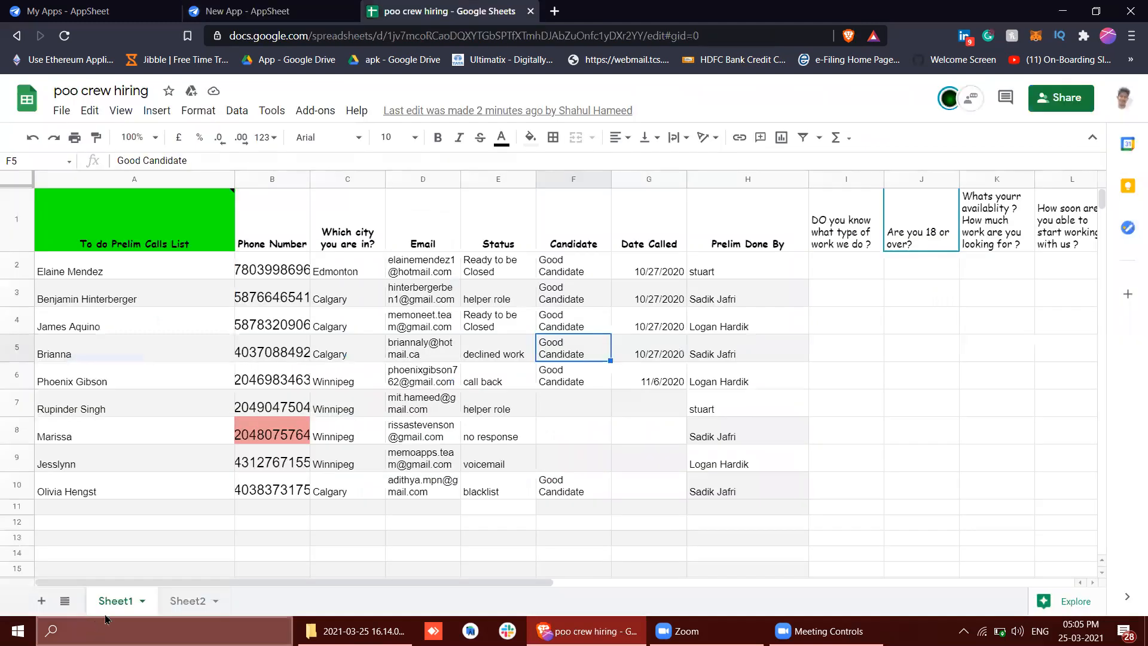
click(283, 8)
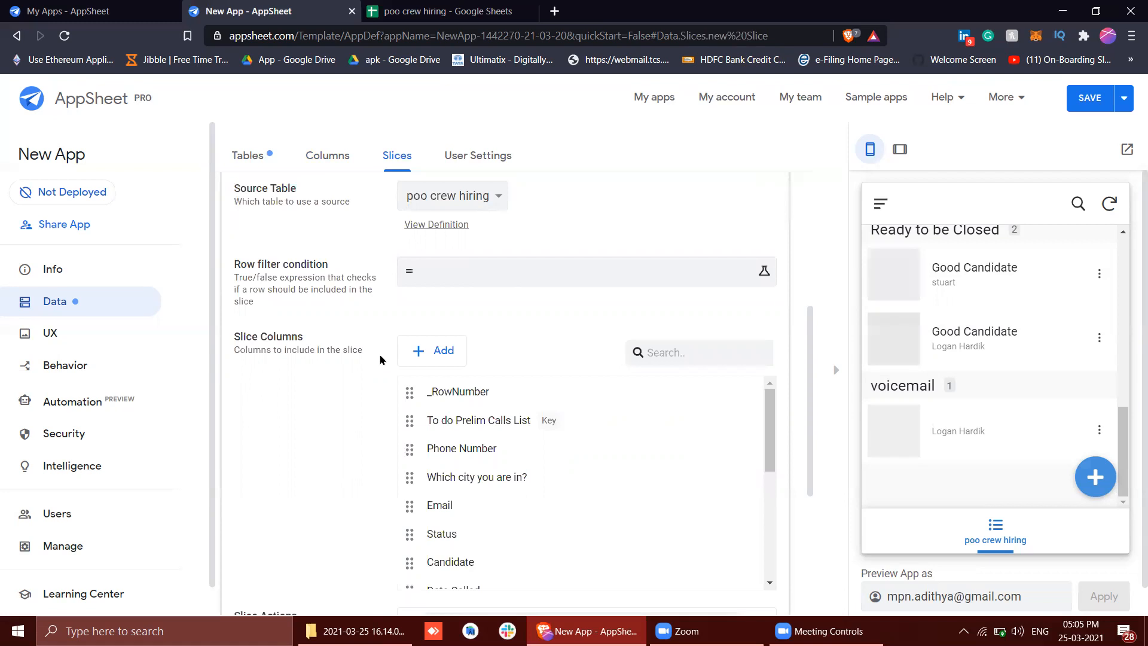
scroll(385, 356, up, 2)
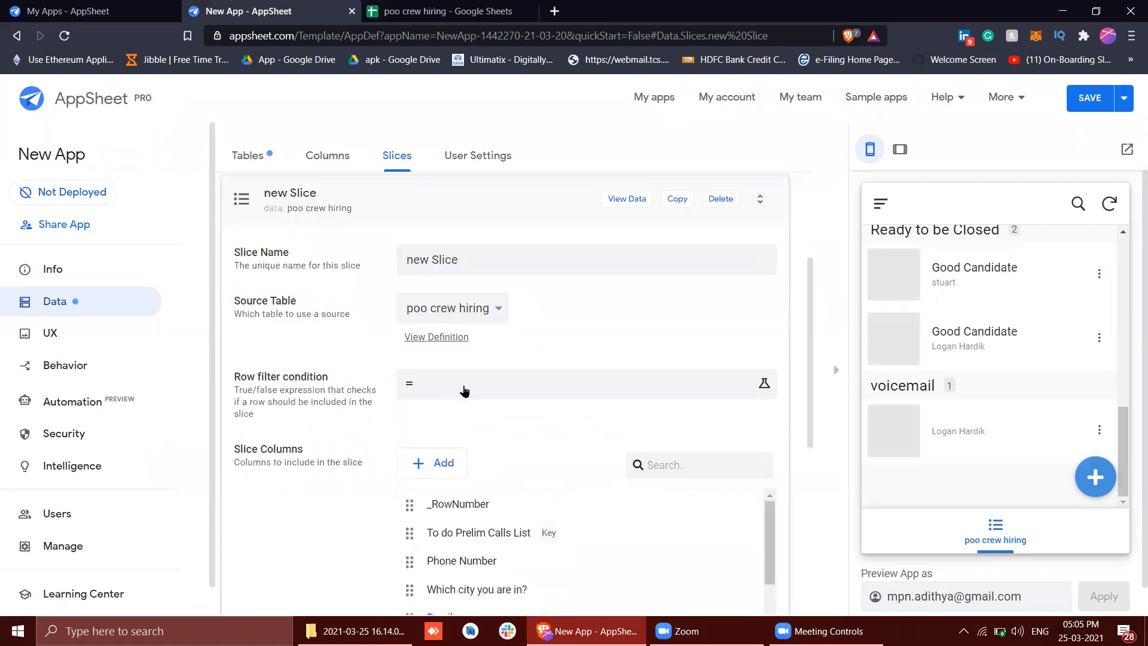
Describe the new slice's row filter condition as "status column should be blank" and save the description
click(464, 391)
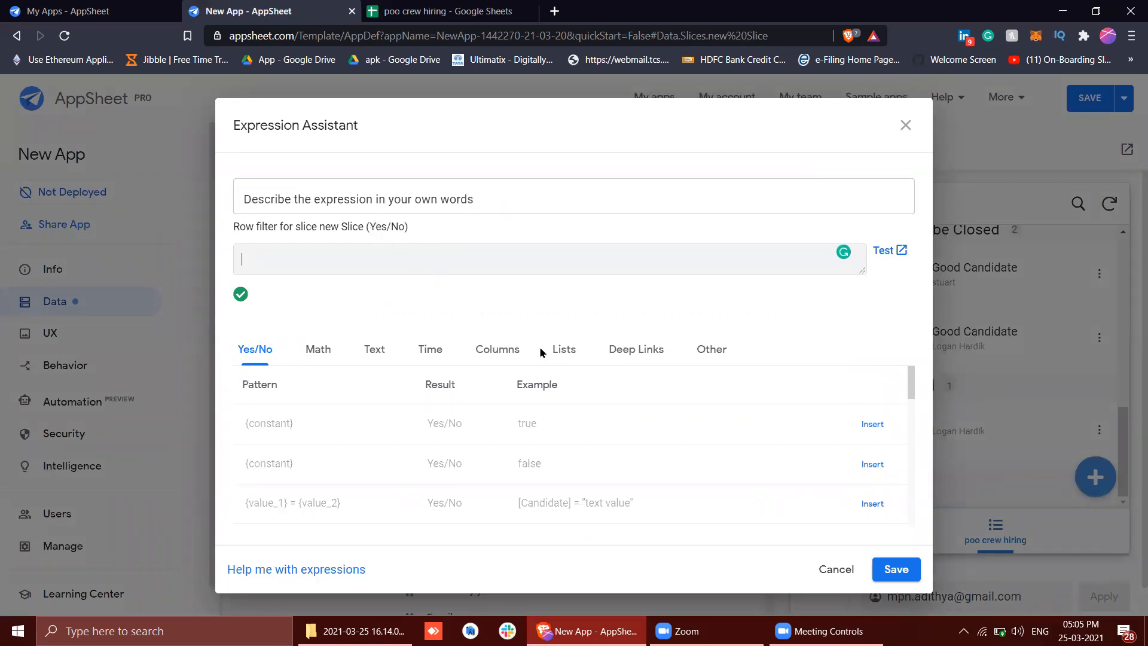
click(377, 198)
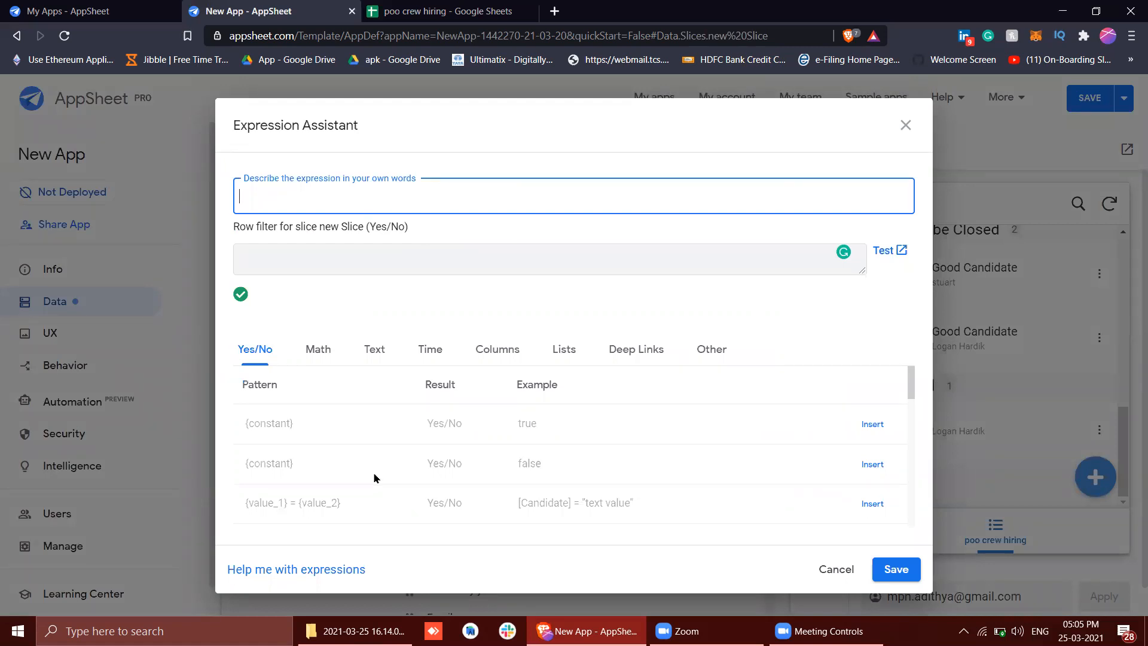
scroll(375, 477, down, 5)
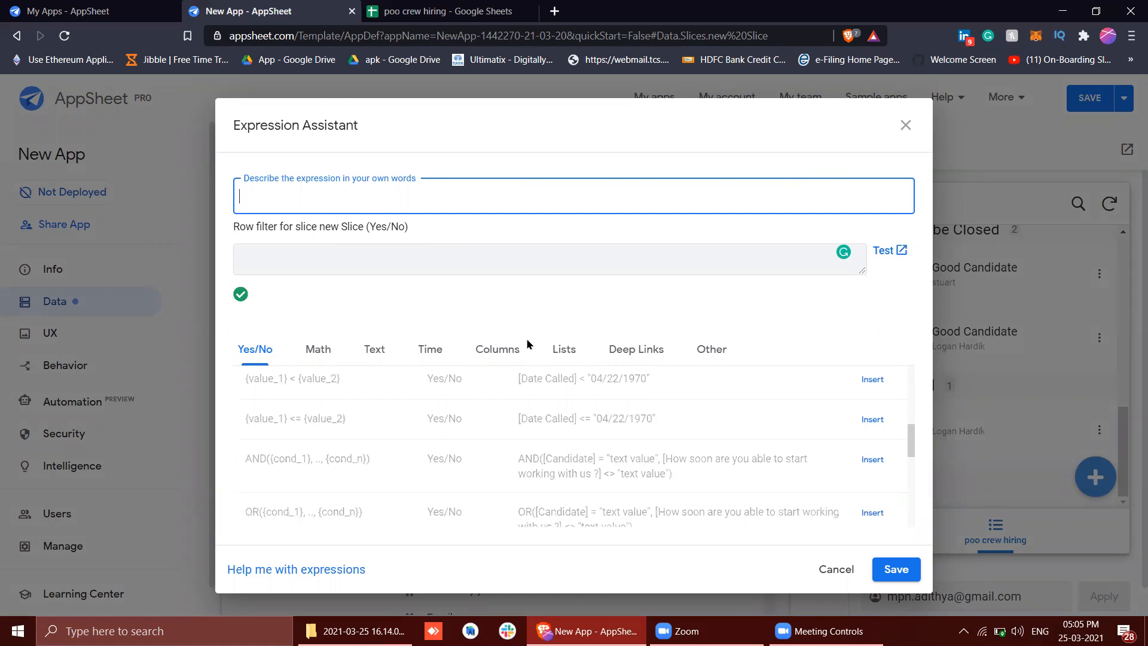
click(497, 351)
scroll(522, 485, down, 5)
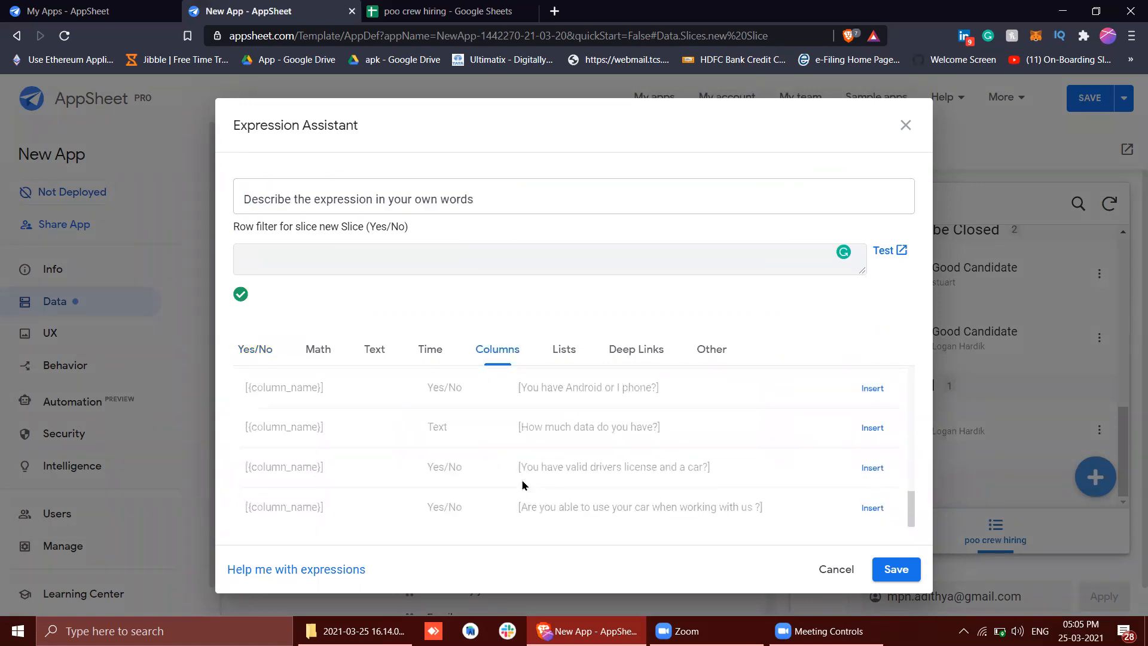
scroll(522, 485, up, 5)
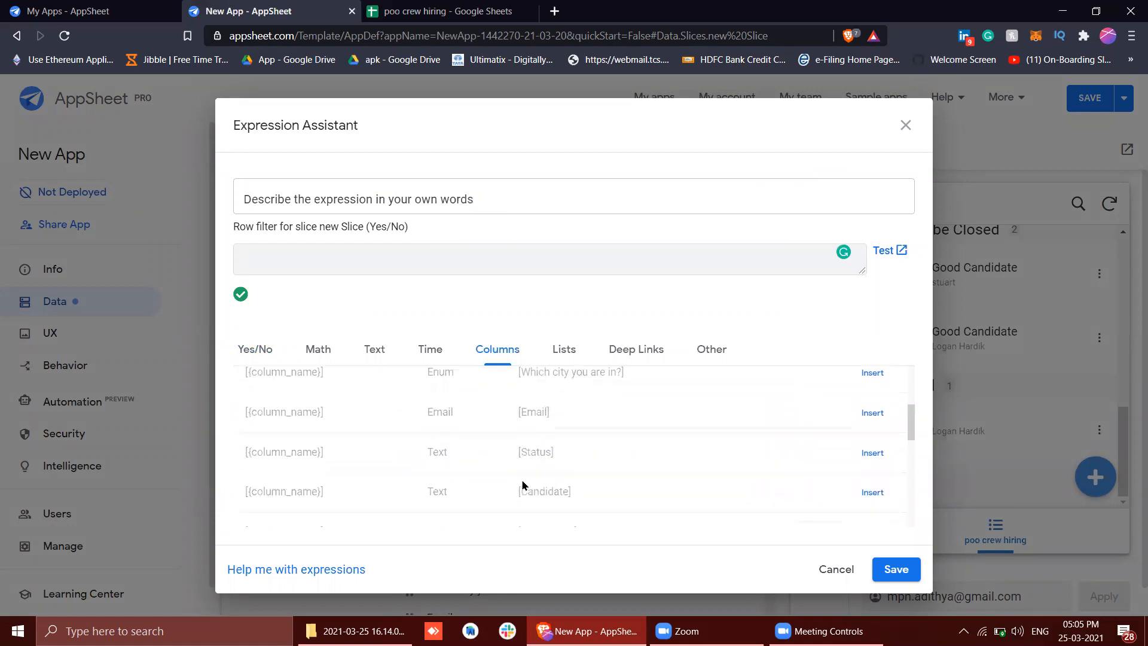
double_click(532, 462)
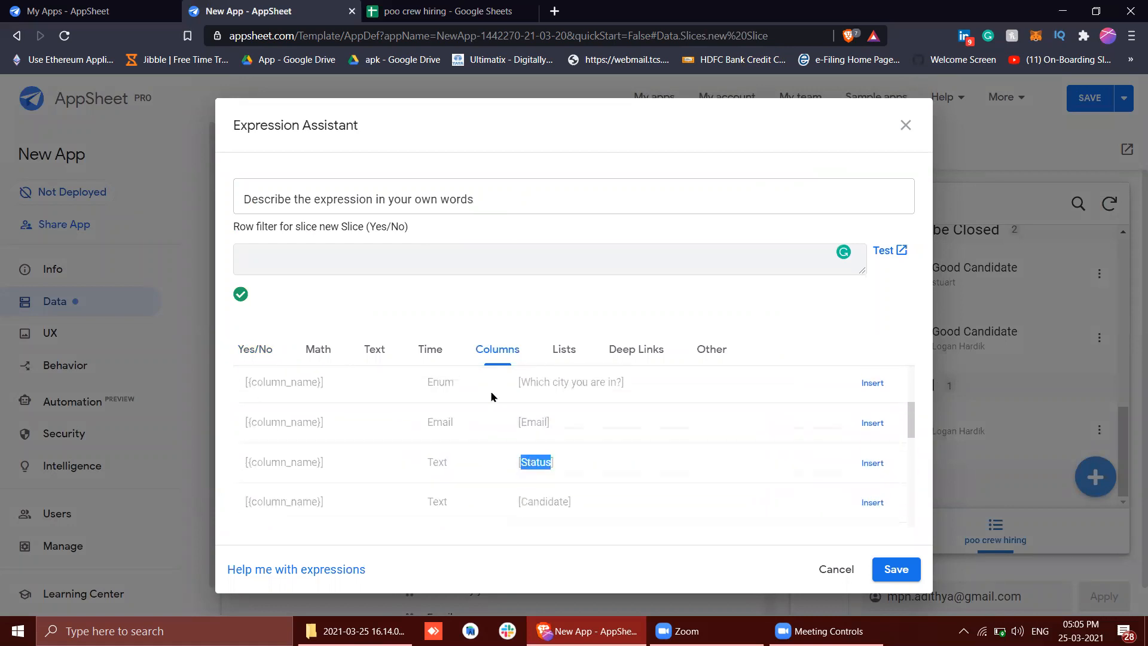
click(355, 192)
text(status column sho)
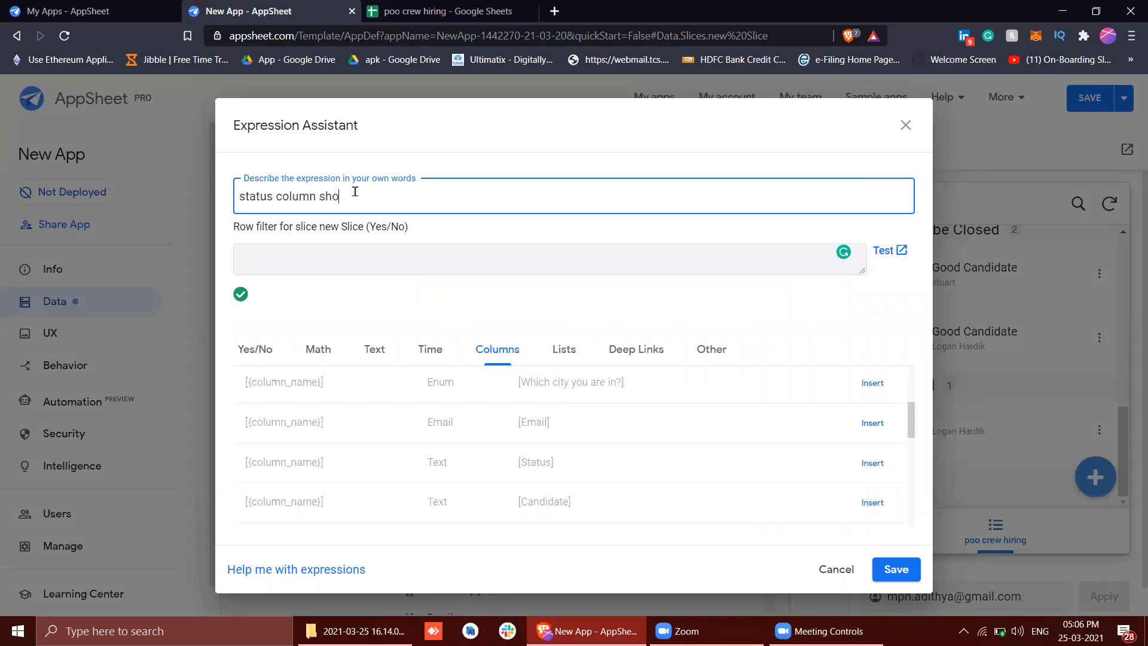
text(uld be blam)
click(440, 243)
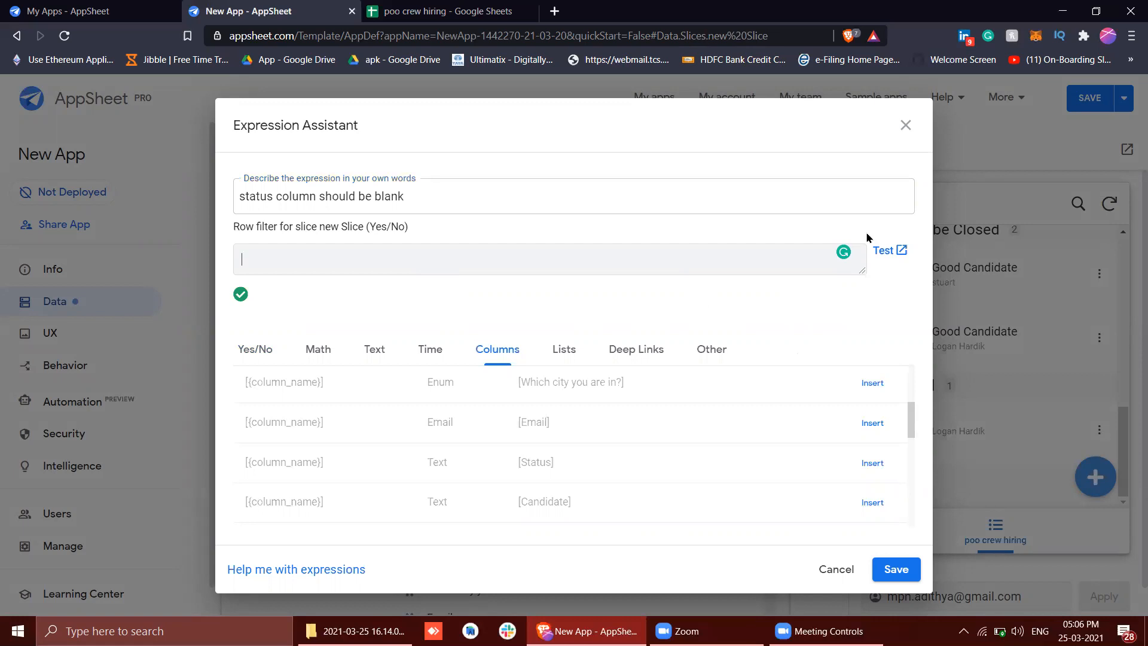
click(896, 569)
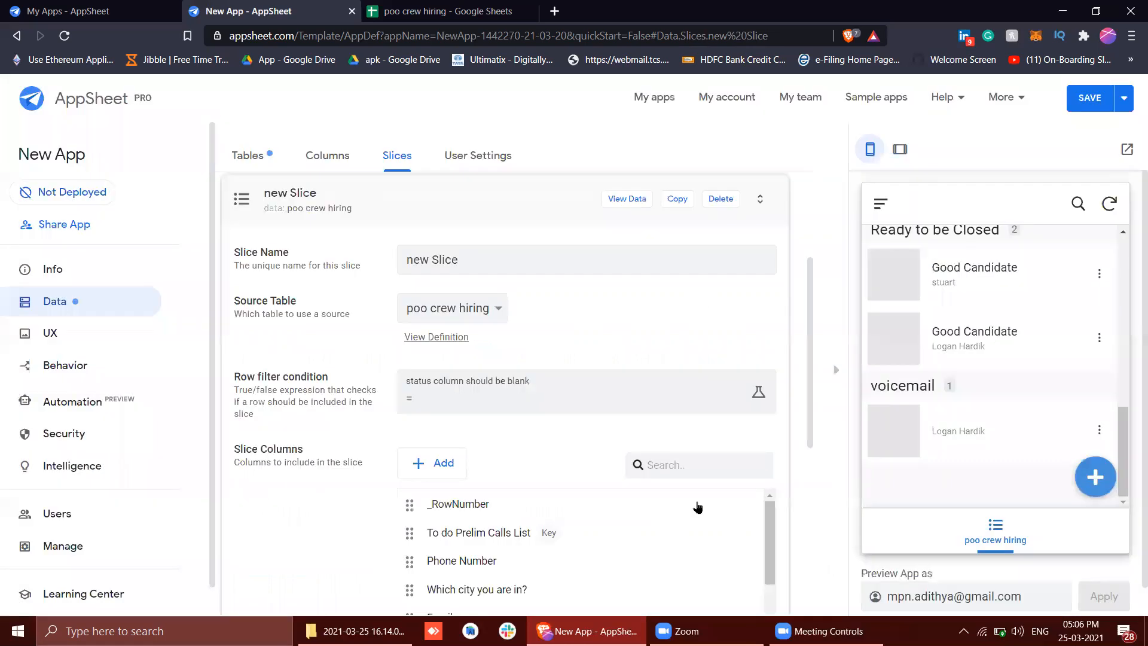
Set the slice's row filter expression to ISBLANK([Status]) and save it
click(442, 398)
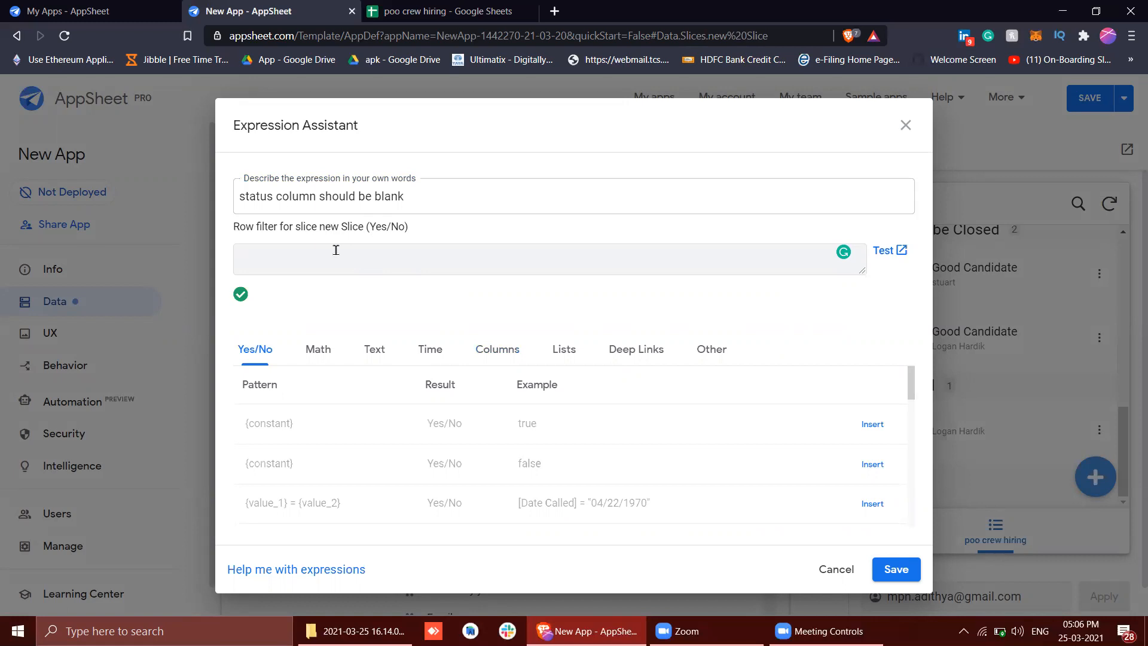
scroll(554, 483, down, 5)
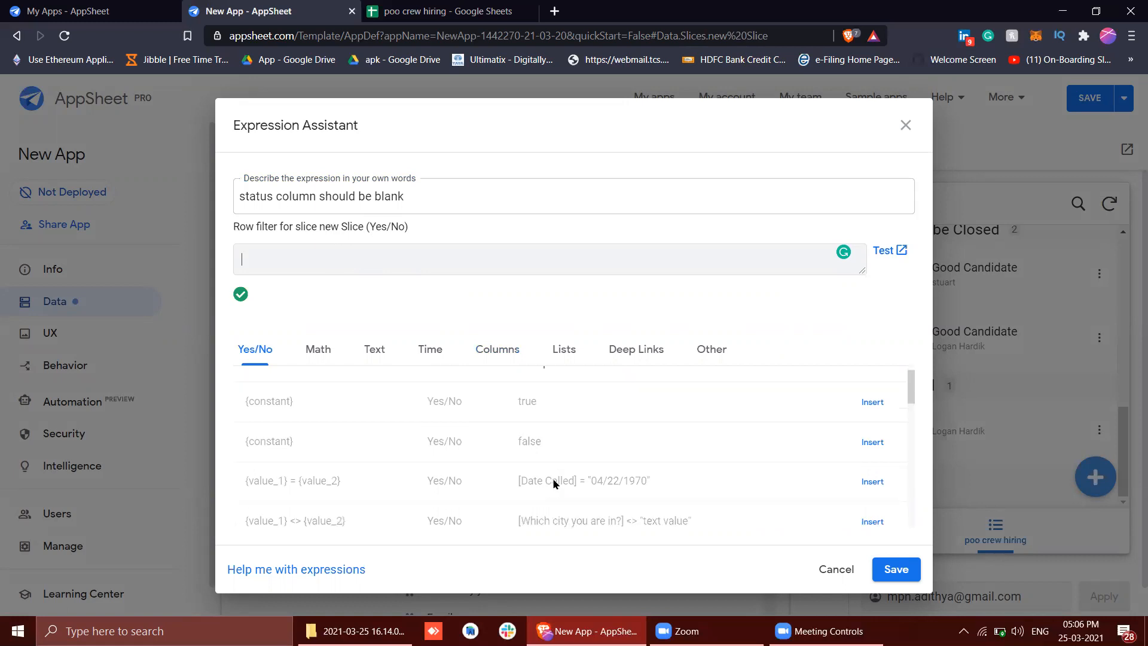
click(490, 346)
scroll(531, 443, down, 3)
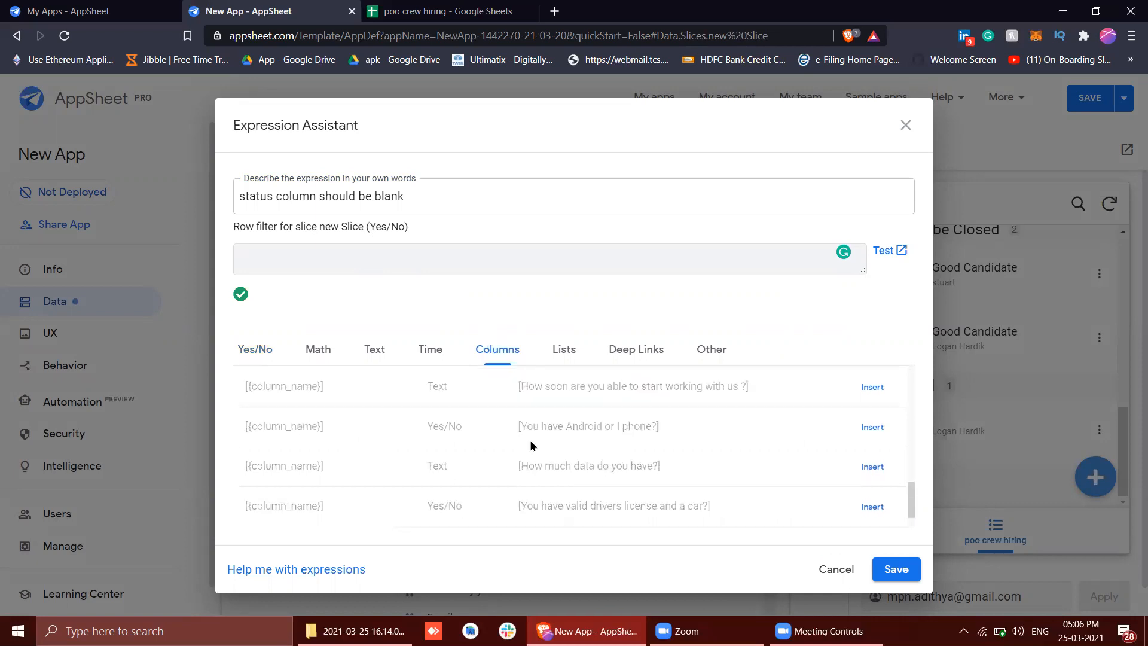
scroll(530, 445, up, 3)
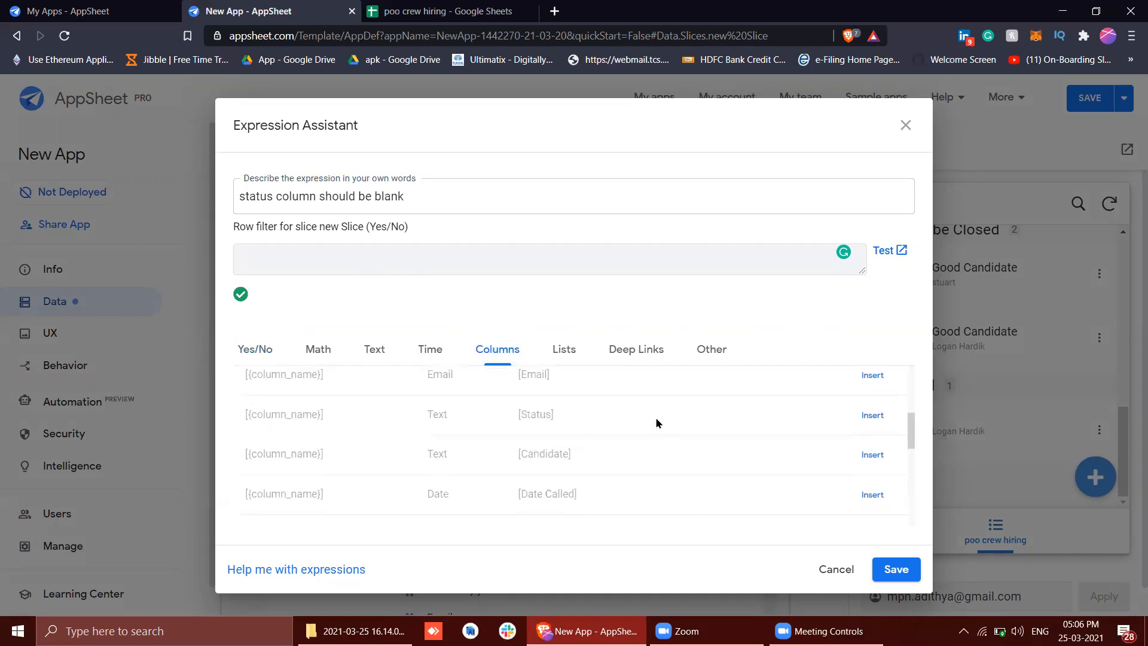
click(868, 422)
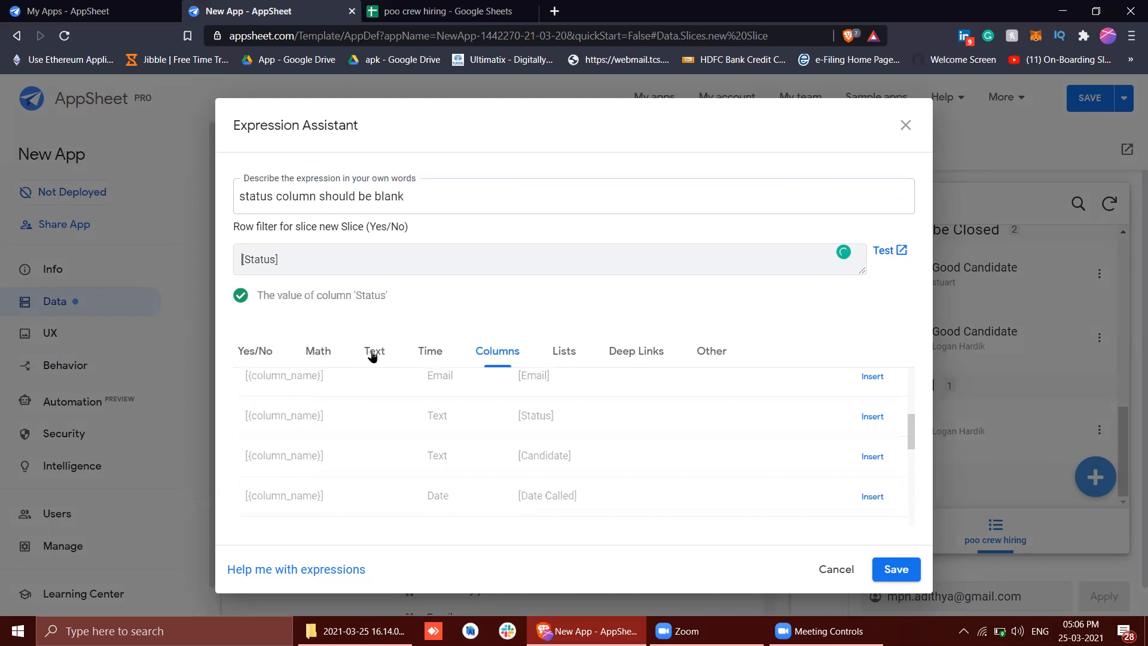
text(ISBLANK)
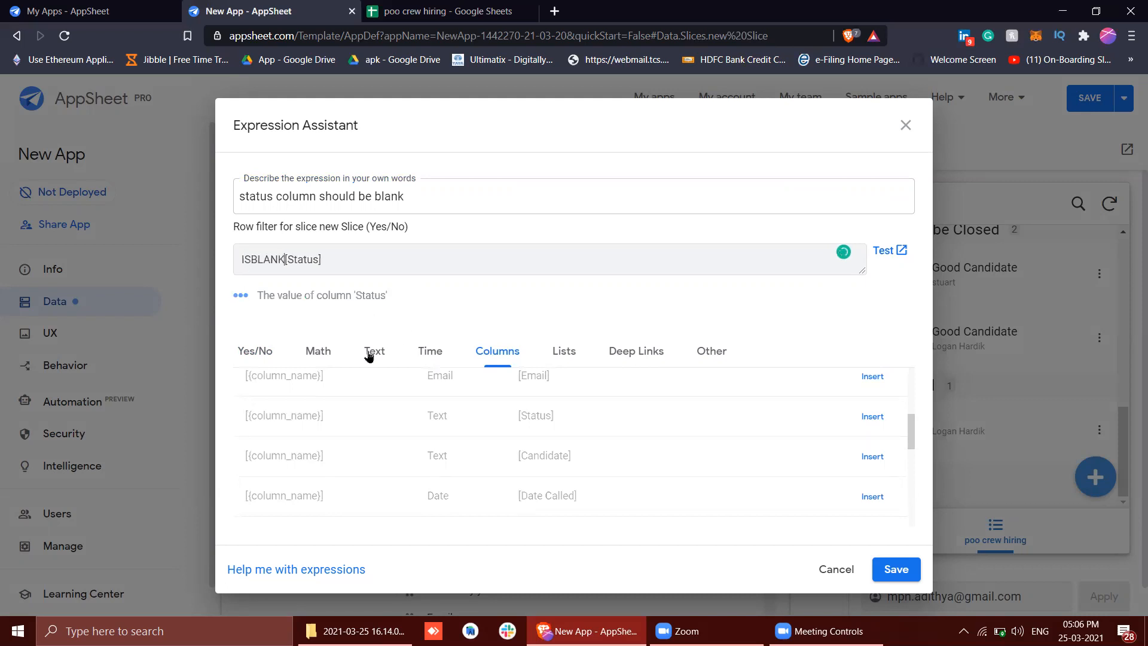
text(()
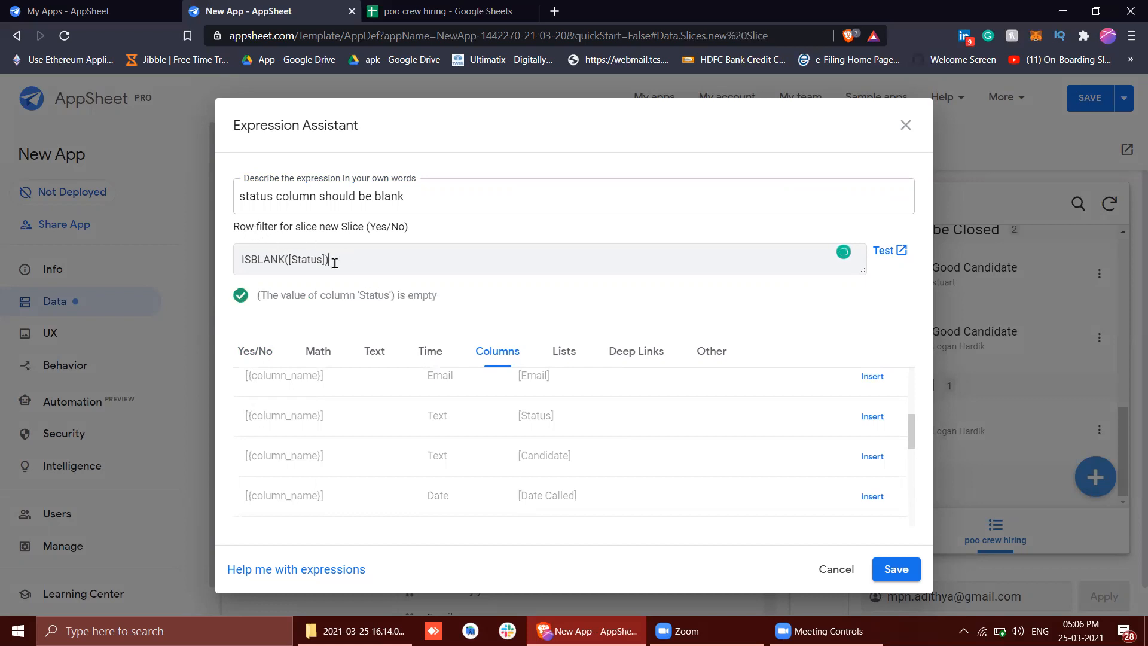
click(897, 569)
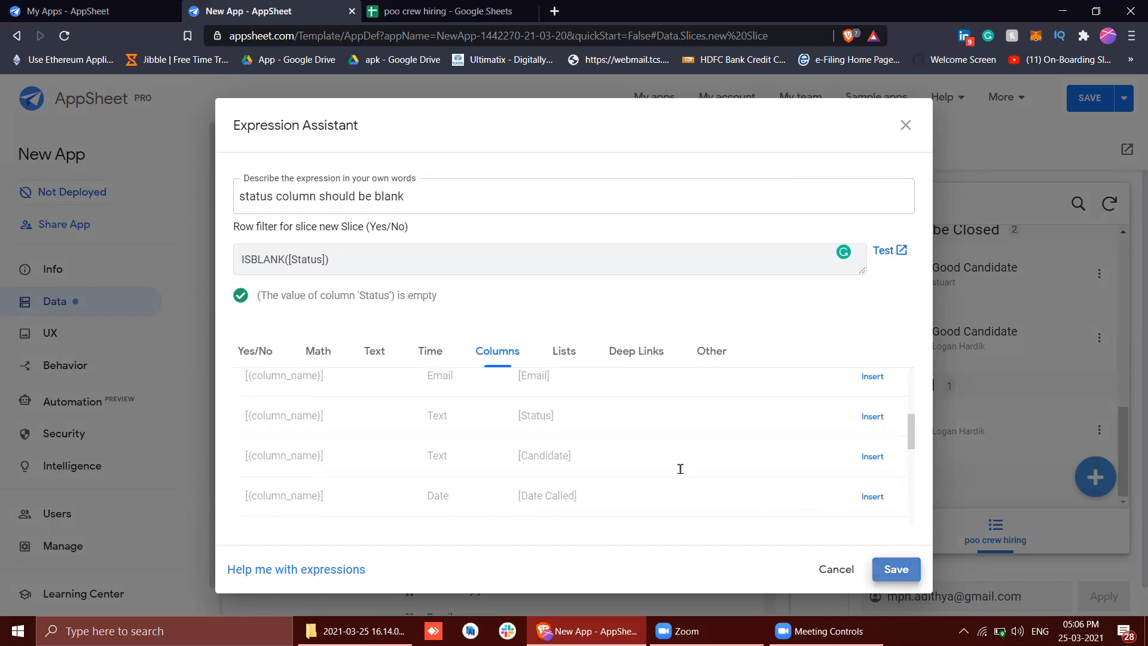
Review the new slice's included columns, slice actions and update mode settings
scroll(593, 421, down, 3)
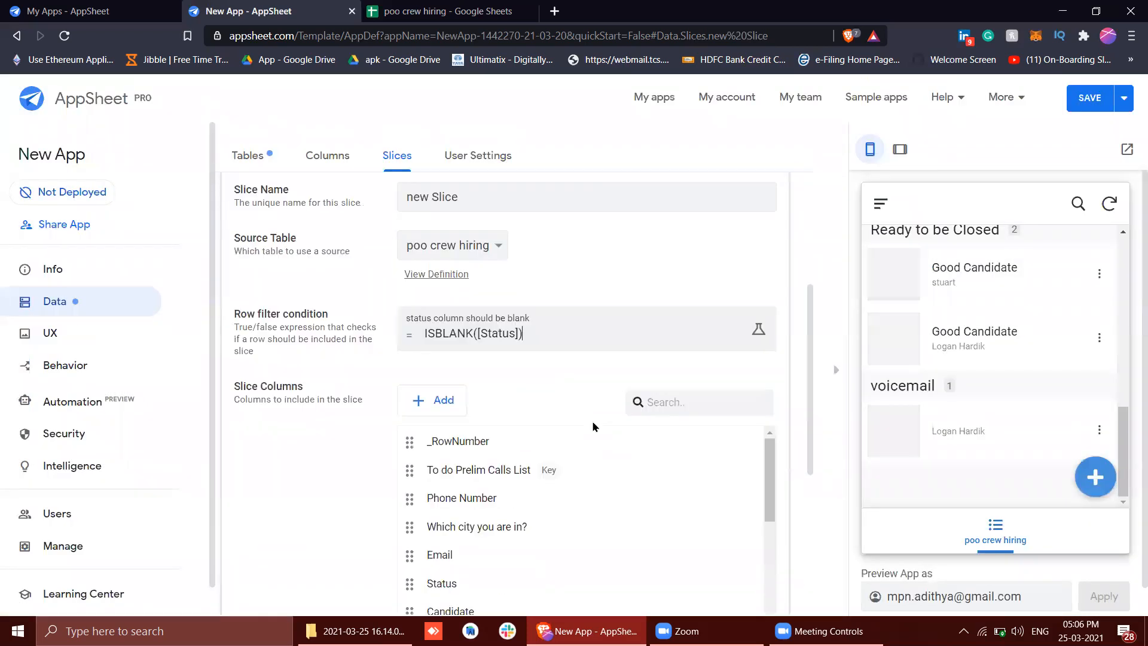
scroll(593, 424, down, 10)
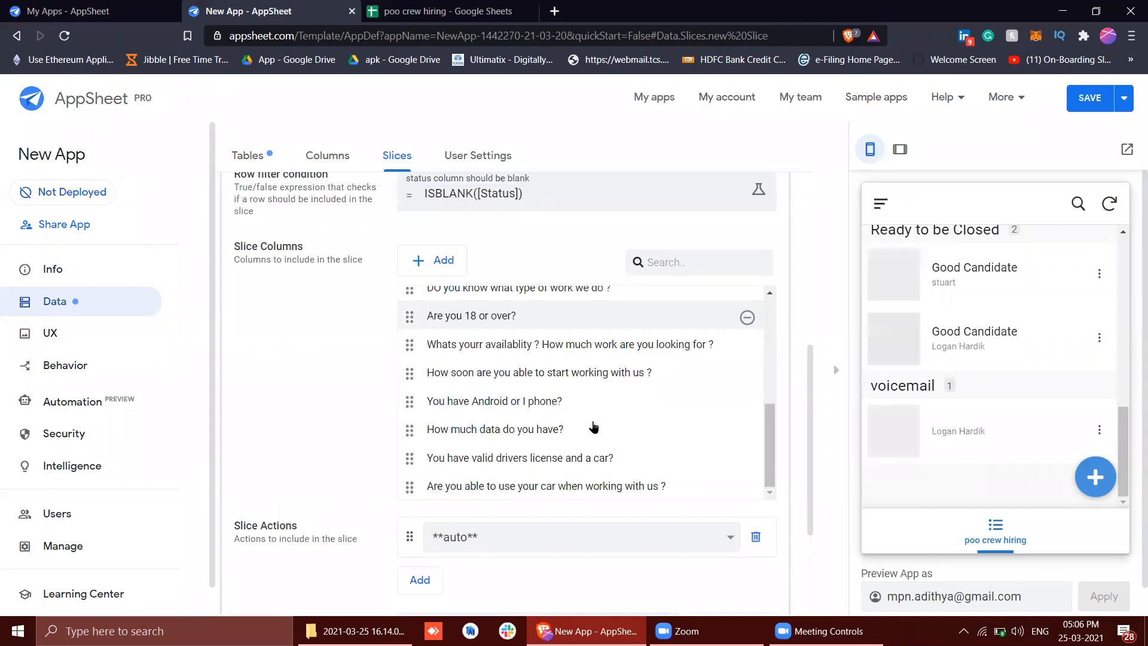
scroll(598, 419, up, 1)
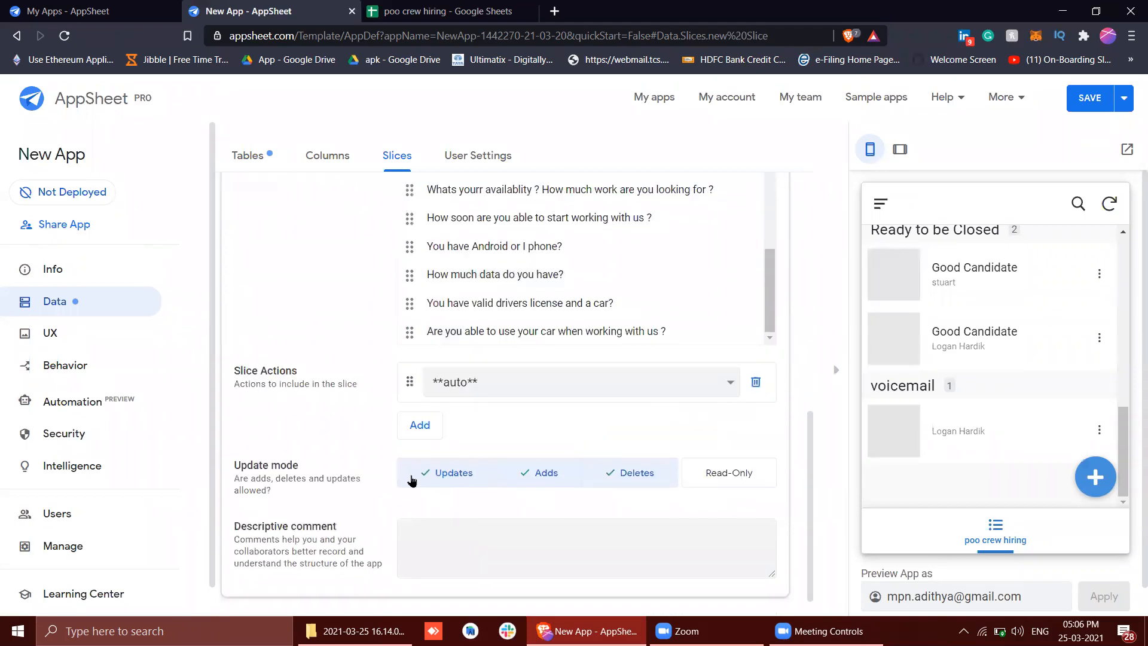
Rename the new slice as Hiring Status Blank Slice and save the app
scroll(628, 403, up, 10)
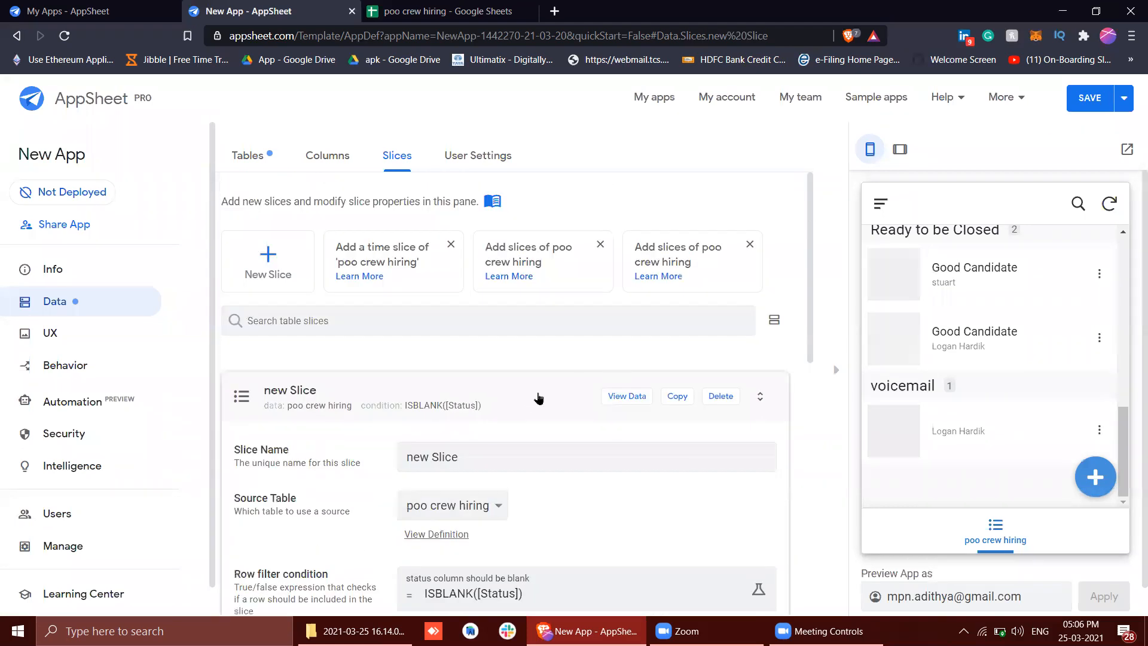
triple_click(522, 447)
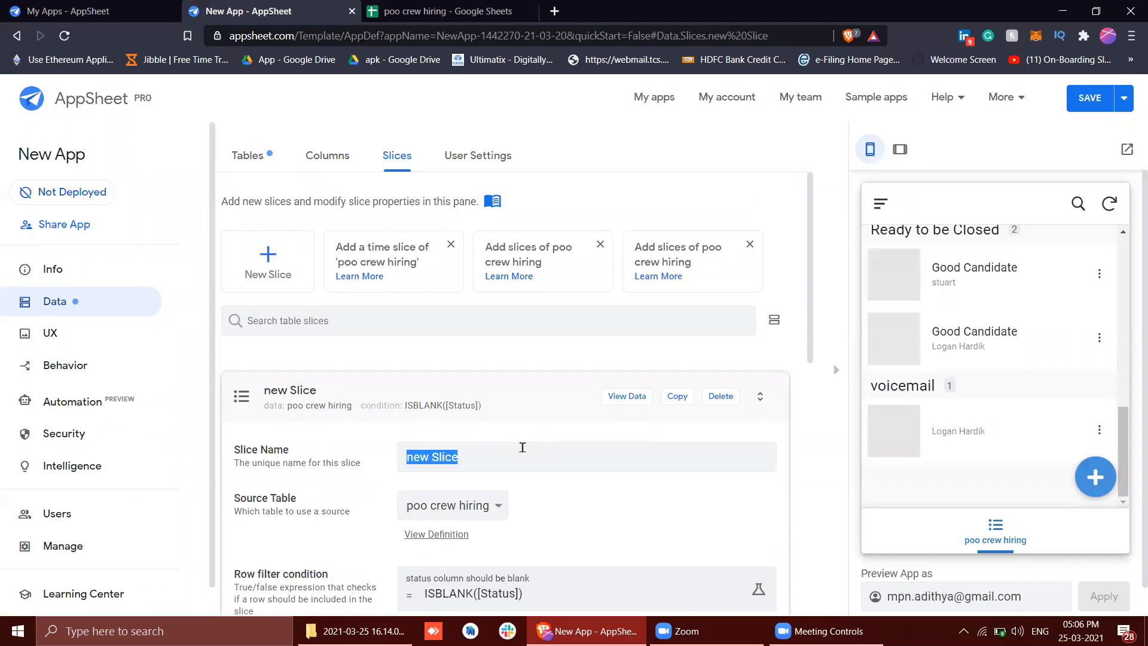
text(Status)
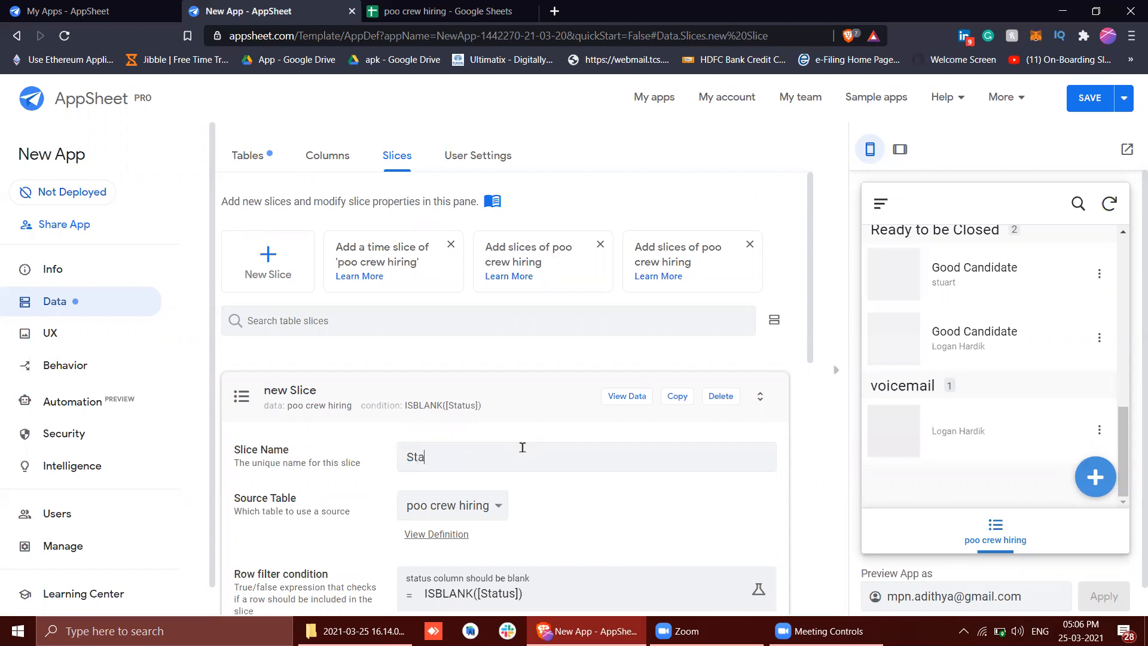
key(BackSpace)
key(BackSpace)
key(BackSpace)
key(BackSpace)
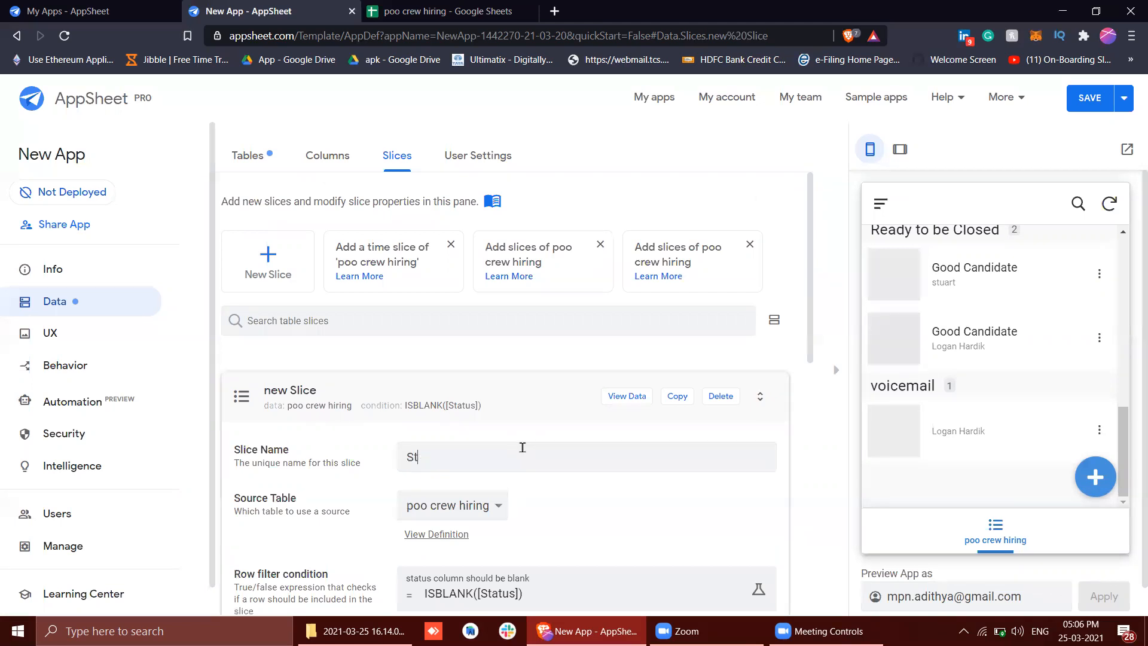
text(HIring)
key(BackSpace)
key(BackSpace)
key(BackSpace)
key(BackSpace)
key(BackSpace)
text(irinfg Status Blank Slice)
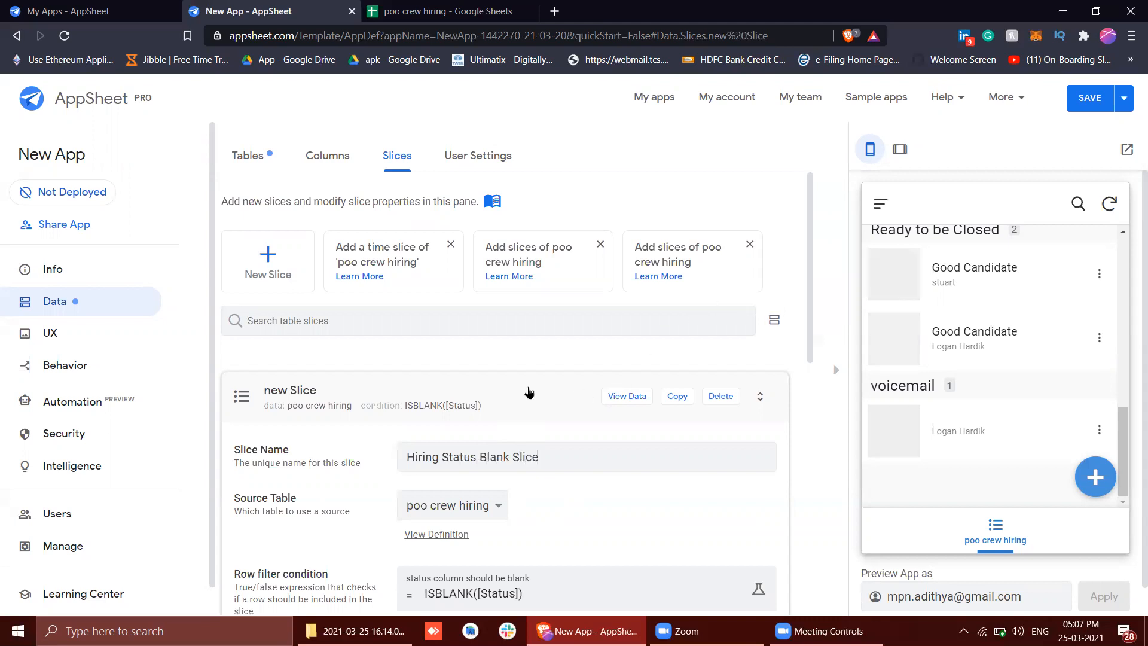
click(1079, 112)
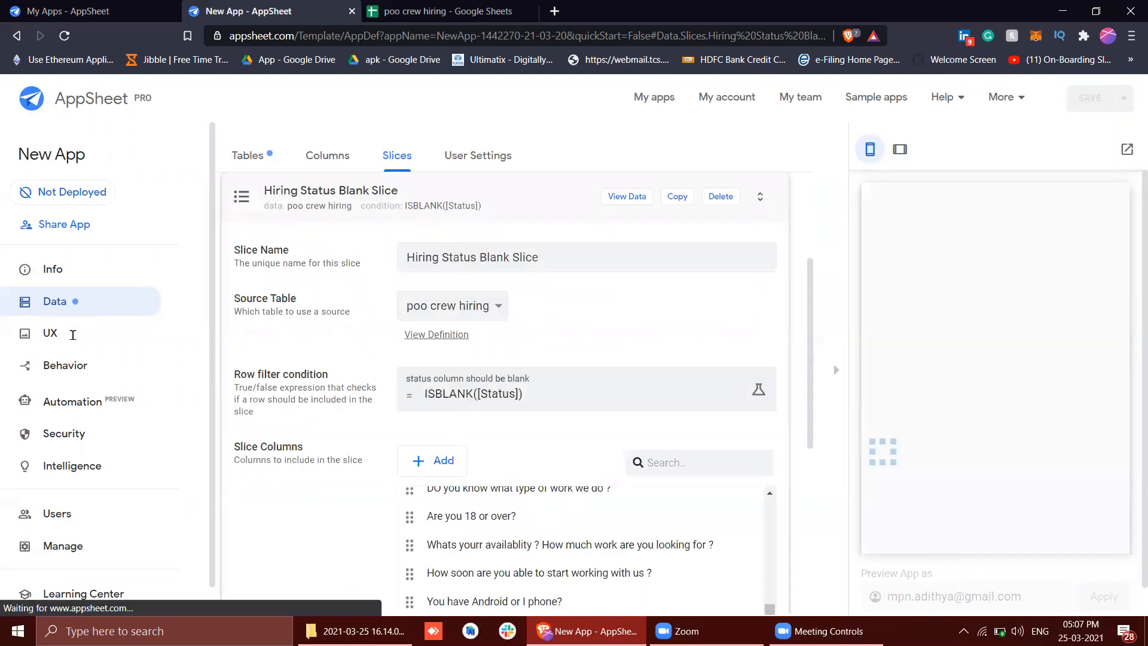
Set the poo crew hiring view to the deck type and base its data on Hiring Status Blank Slice
click(96, 336)
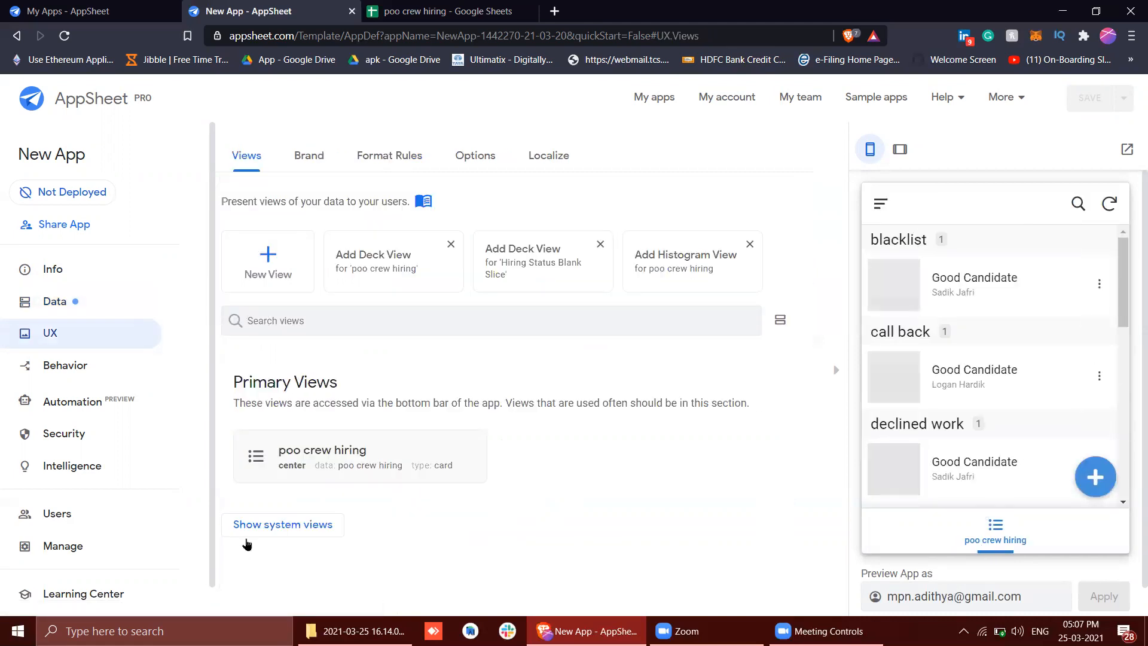
click(386, 471)
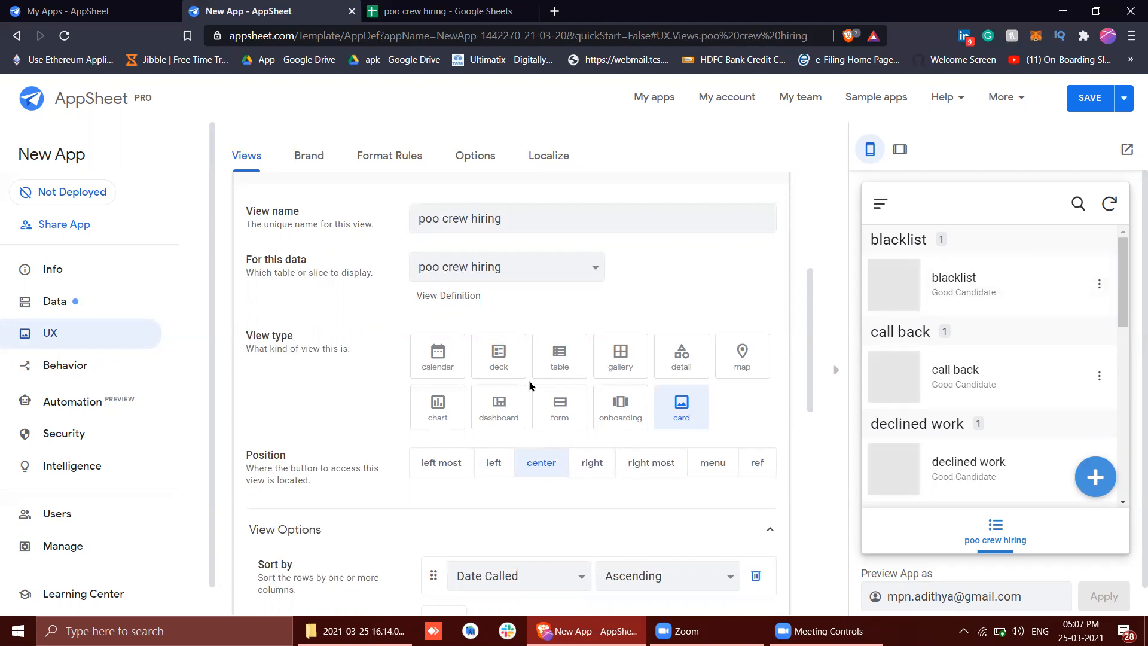
click(510, 373)
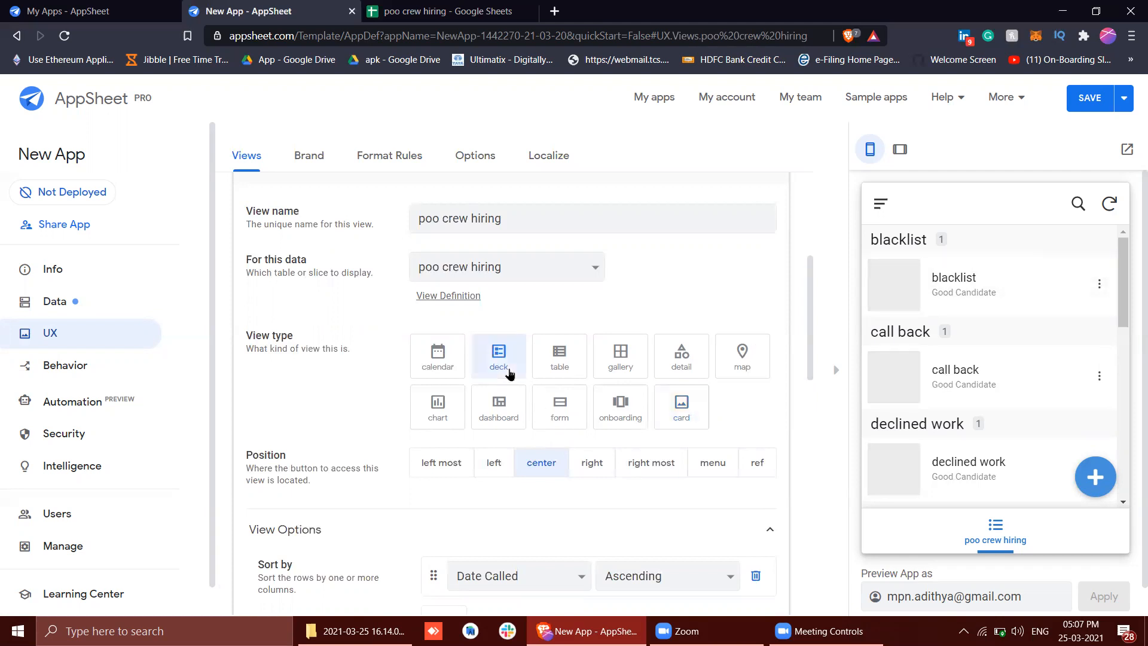
click(508, 274)
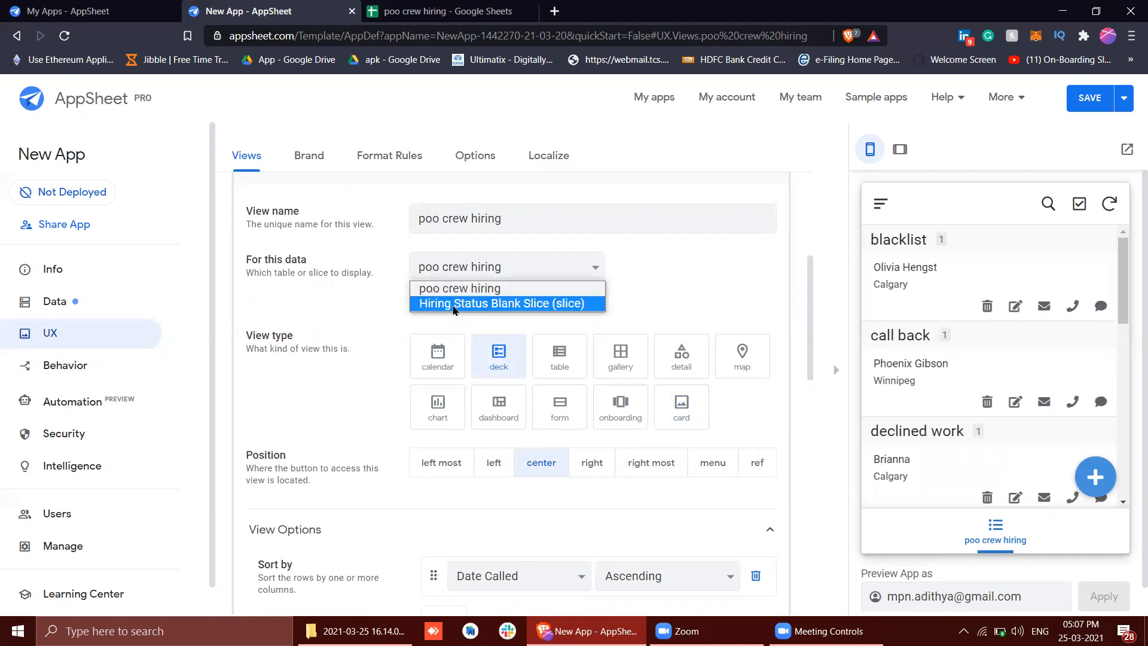
click(454, 304)
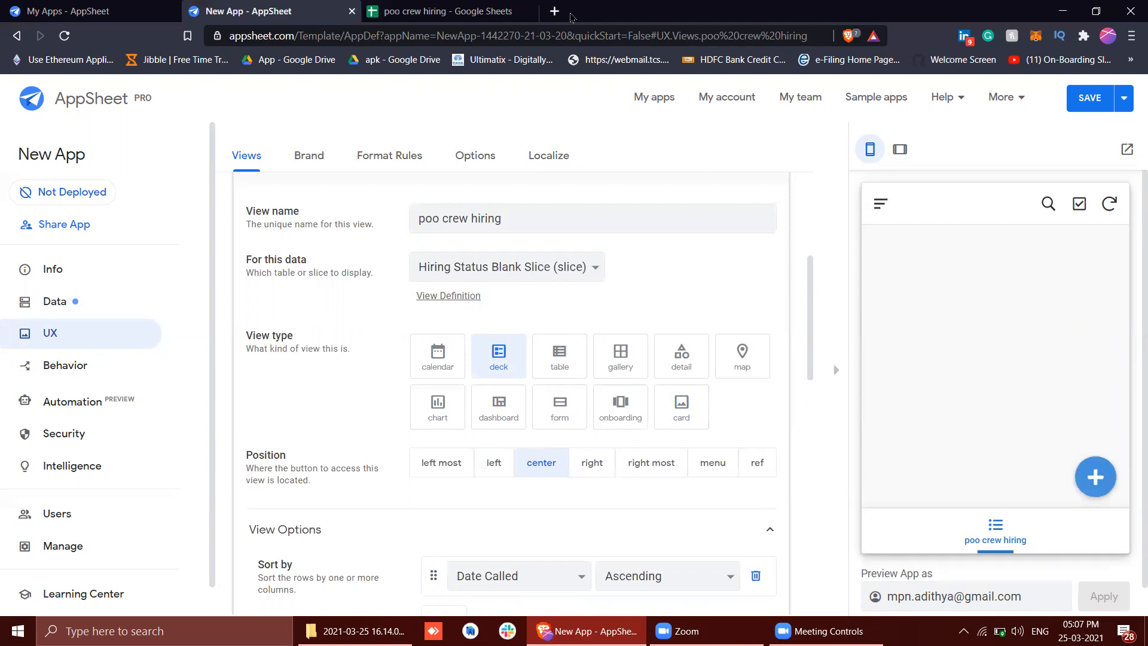
Switch to the poo crew hiring spreadsheet, copy row 10 into row 11 and clear the Status cell of the copied row
click(455, 11)
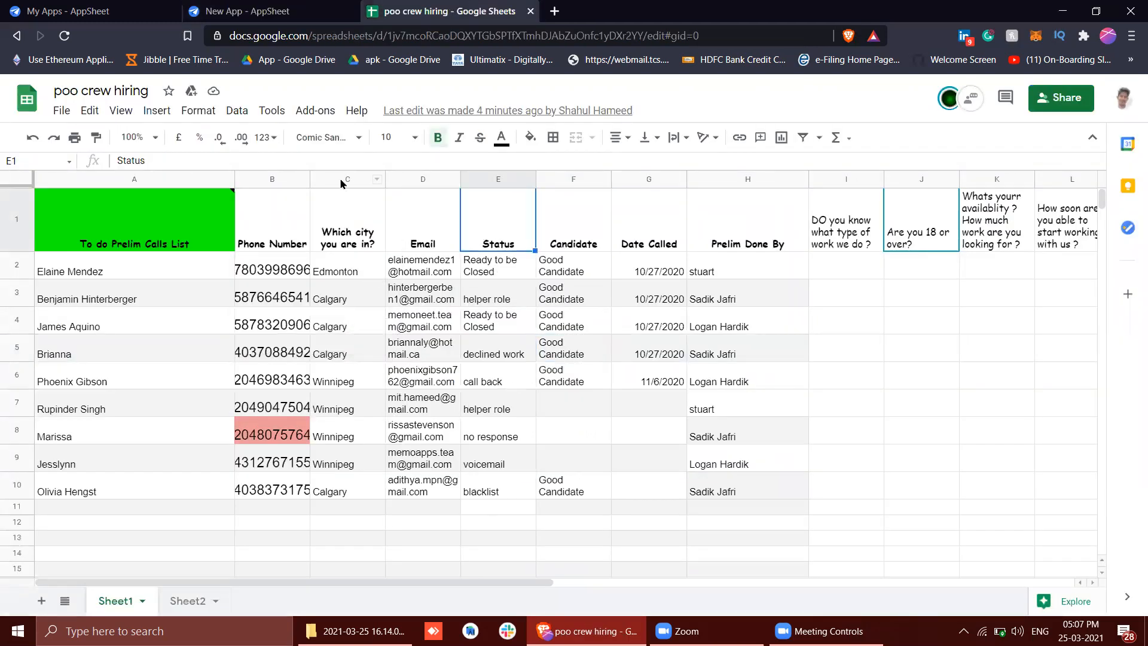
click(16, 486)
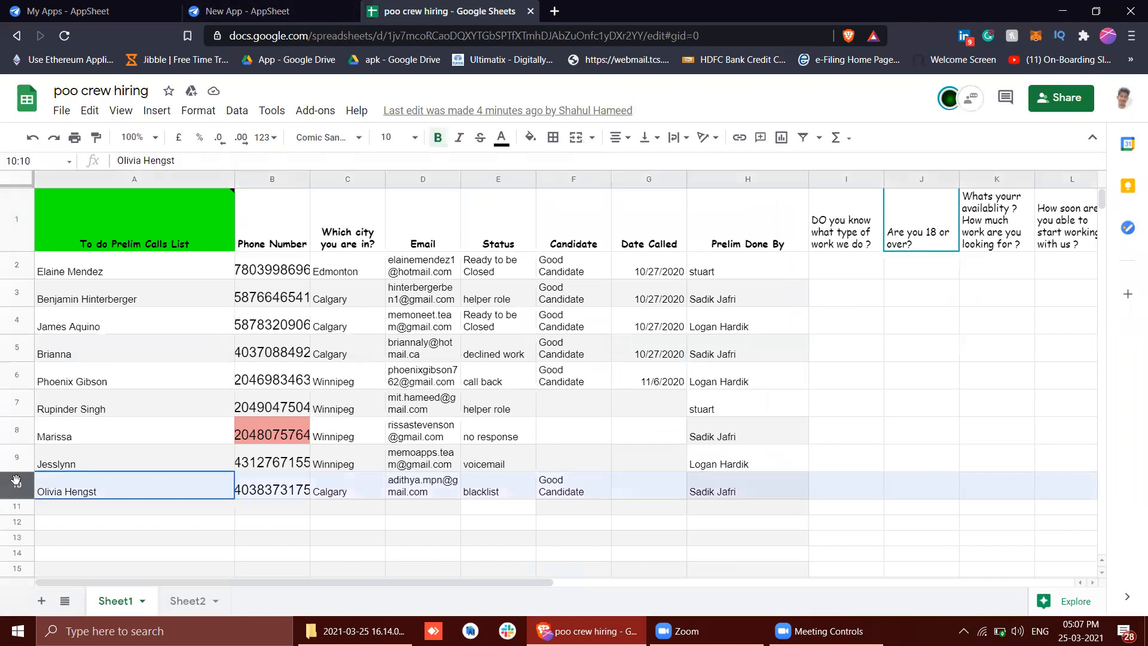
key(ctrl+c)
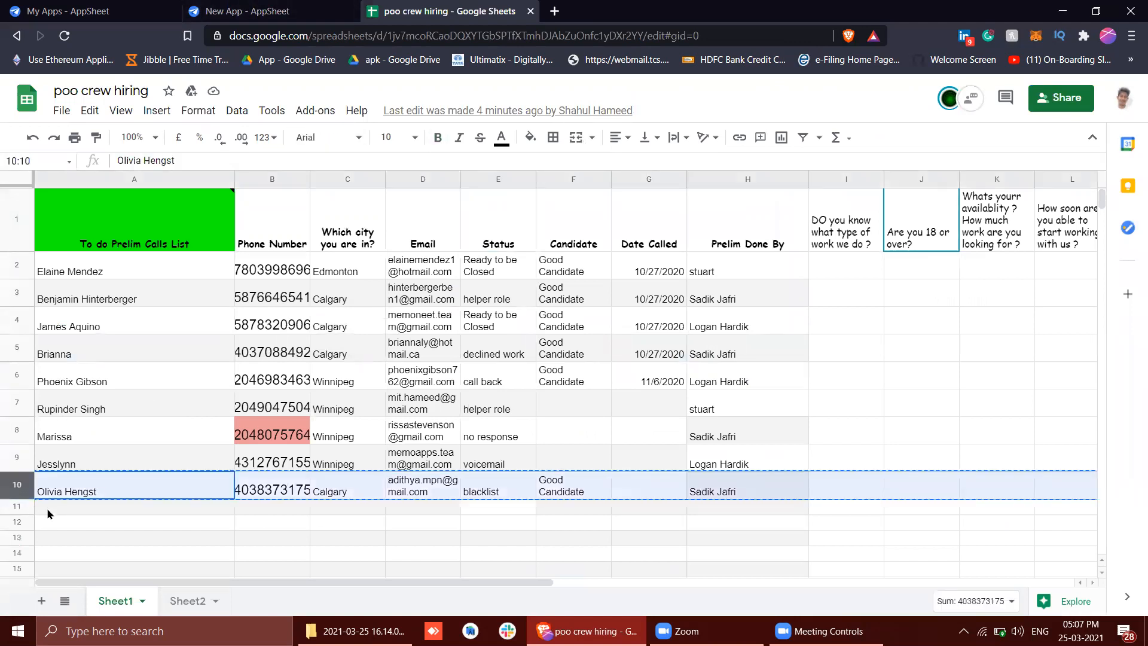
click(48, 514)
key(ctrl+v)
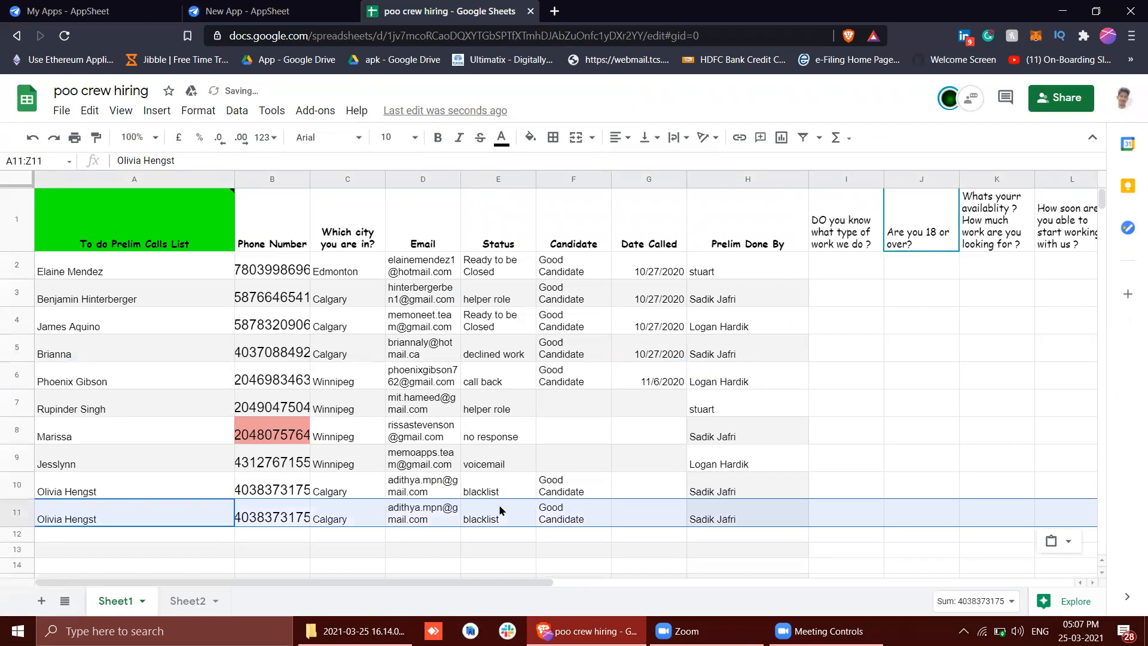
click(501, 510)
key(Delete)
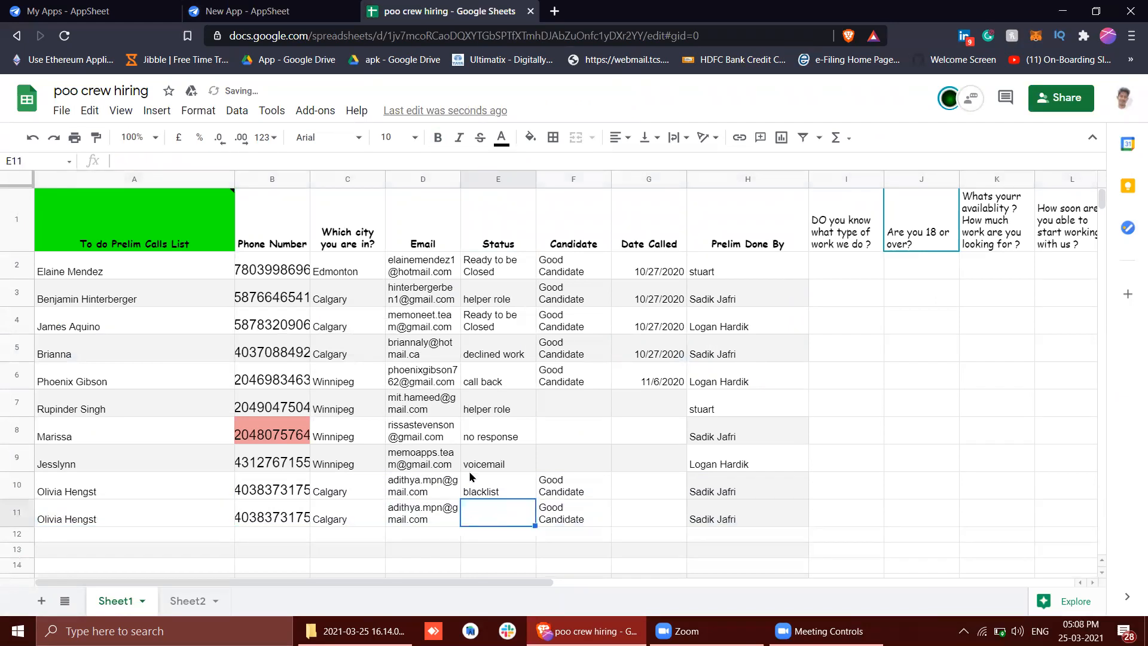
click(458, 442)
Switch back to the New App editor, sync the app preview and save the view changes
click(275, 11)
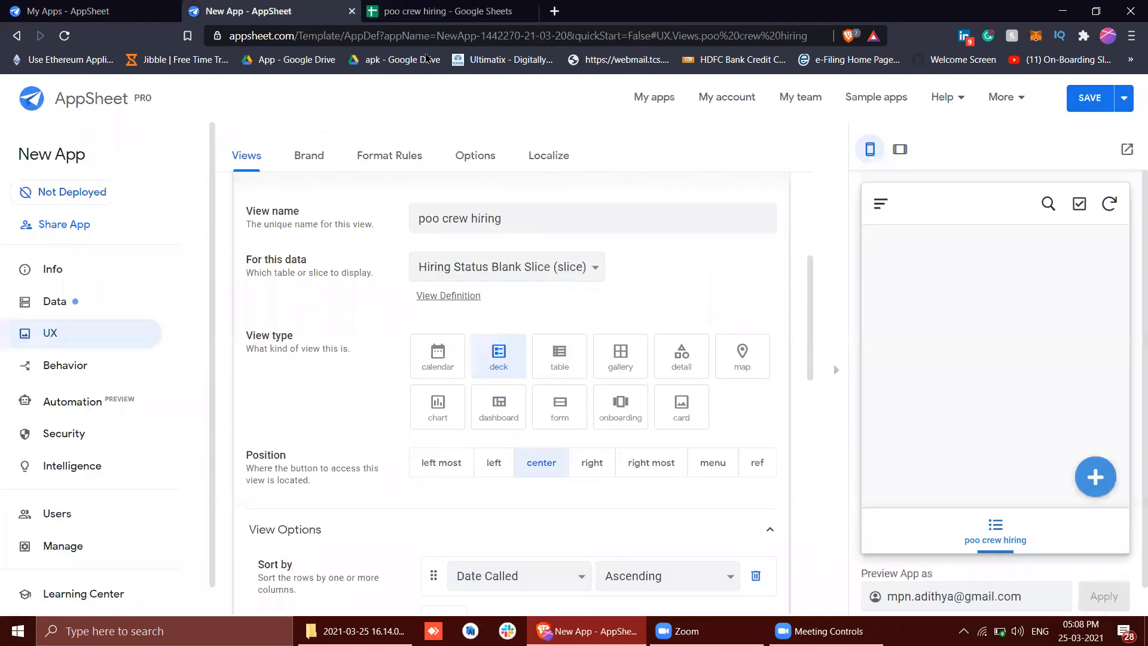
click(1108, 203)
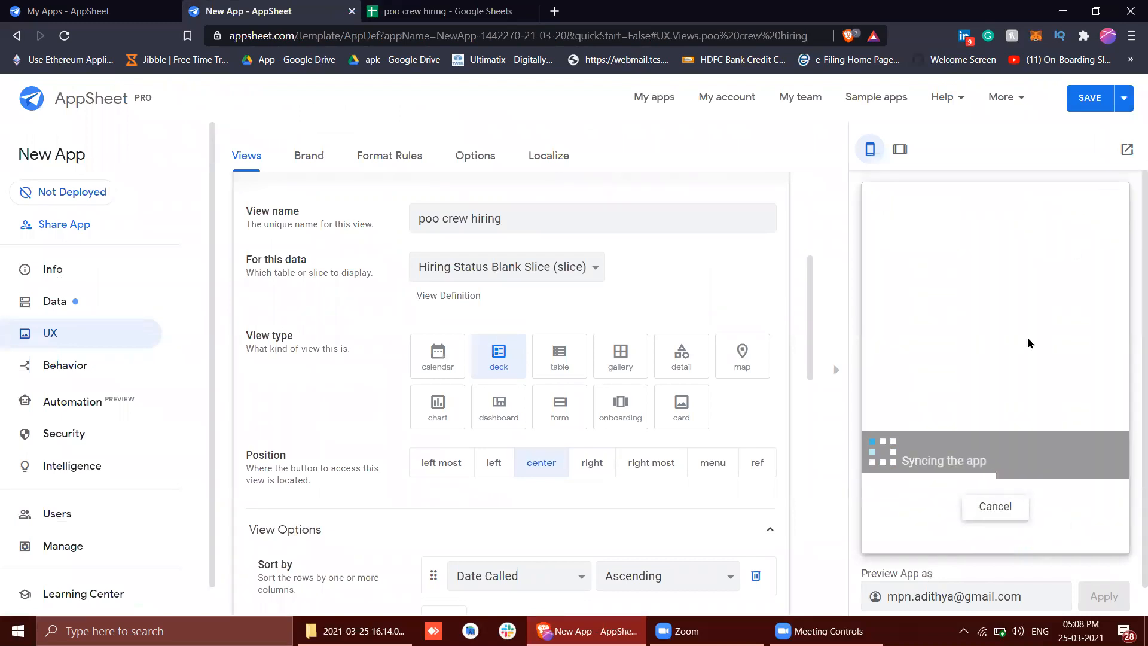
scroll(951, 291, down, 3)
scroll(945, 299, up, 3)
click(1070, 103)
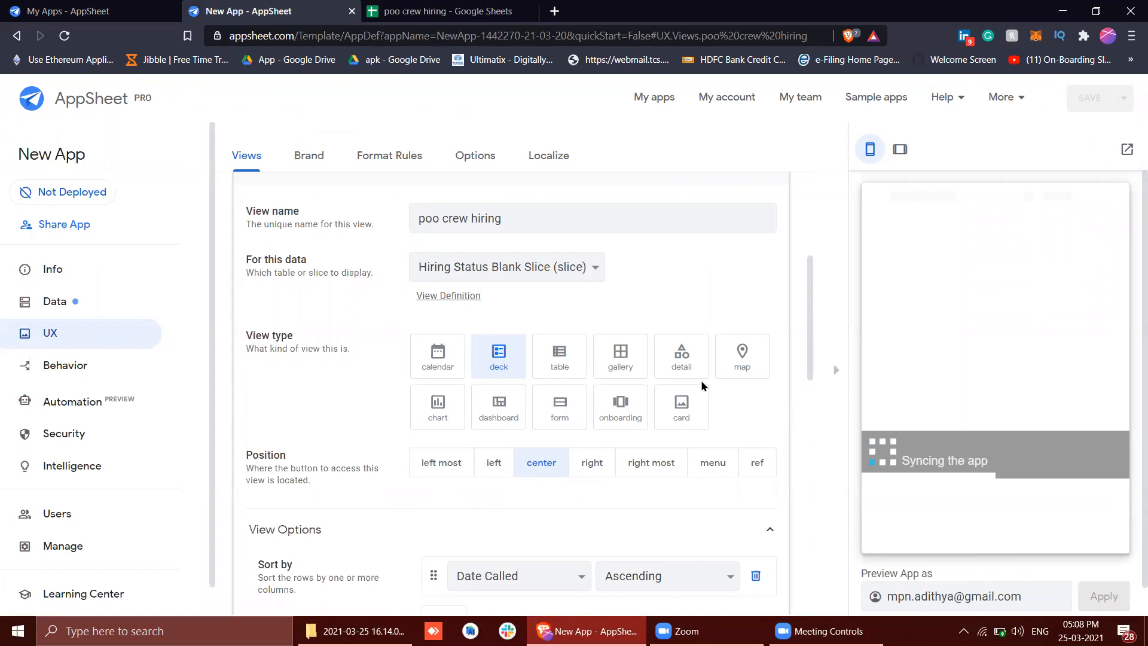
scroll(777, 406, down, 1)
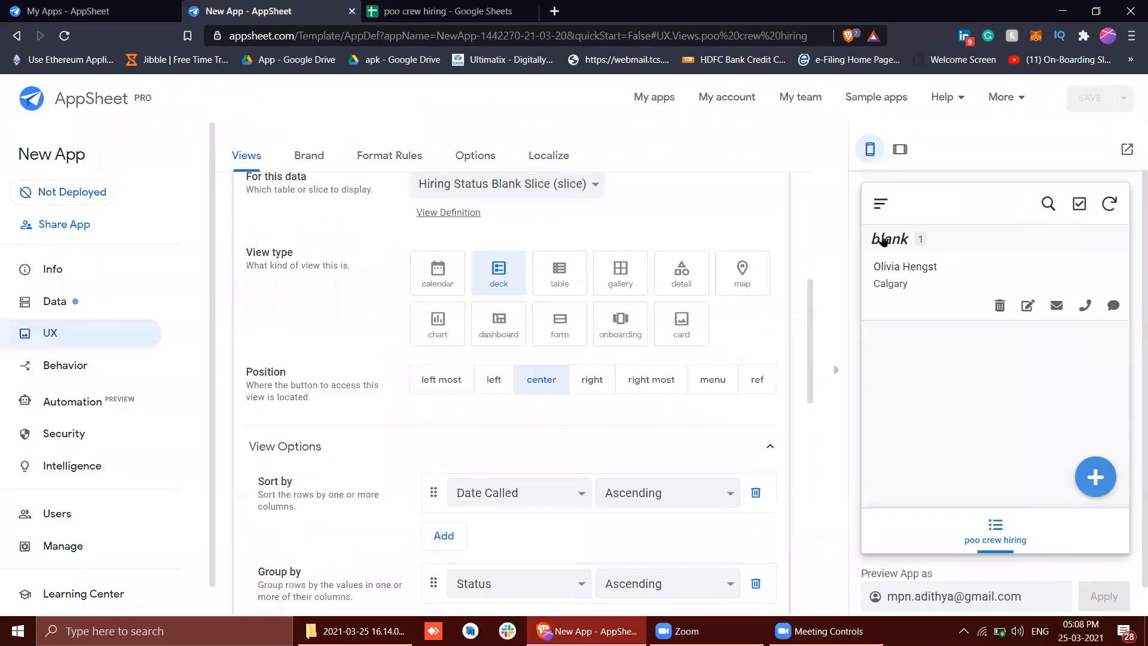
Open the blank-status candidate's record for editing in the app preview and review the form's call script and question fields
click(927, 293)
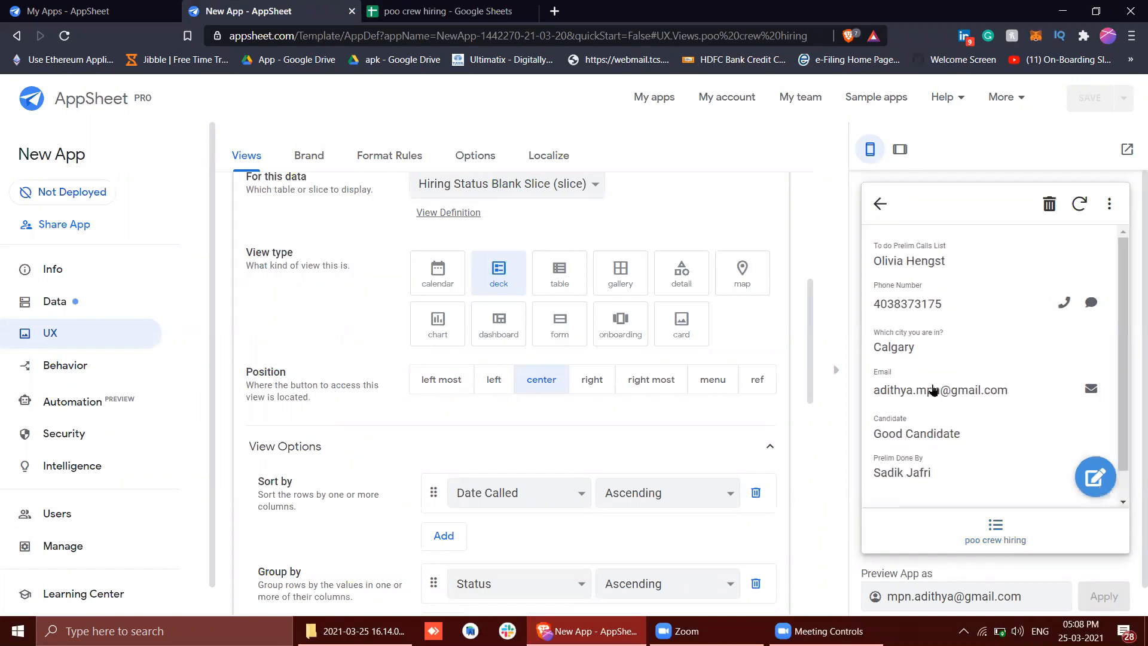
scroll(933, 389, down, 1)
click(1095, 476)
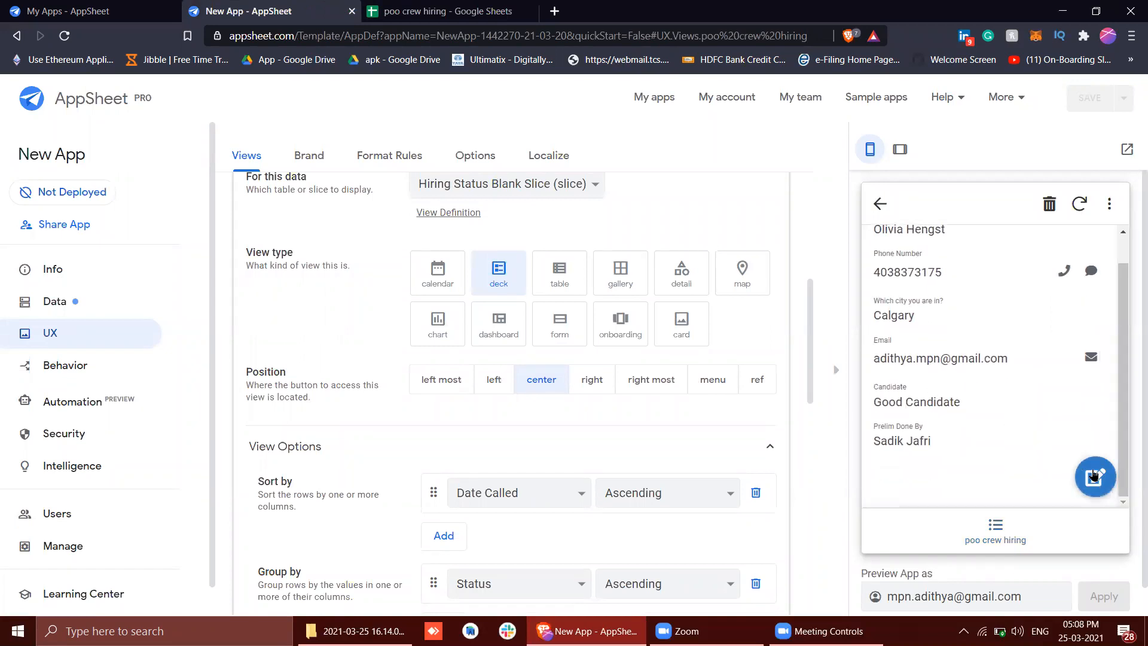
scroll(964, 404, down, 3)
scroll(964, 404, up, 3)
scroll(964, 404, down, 10)
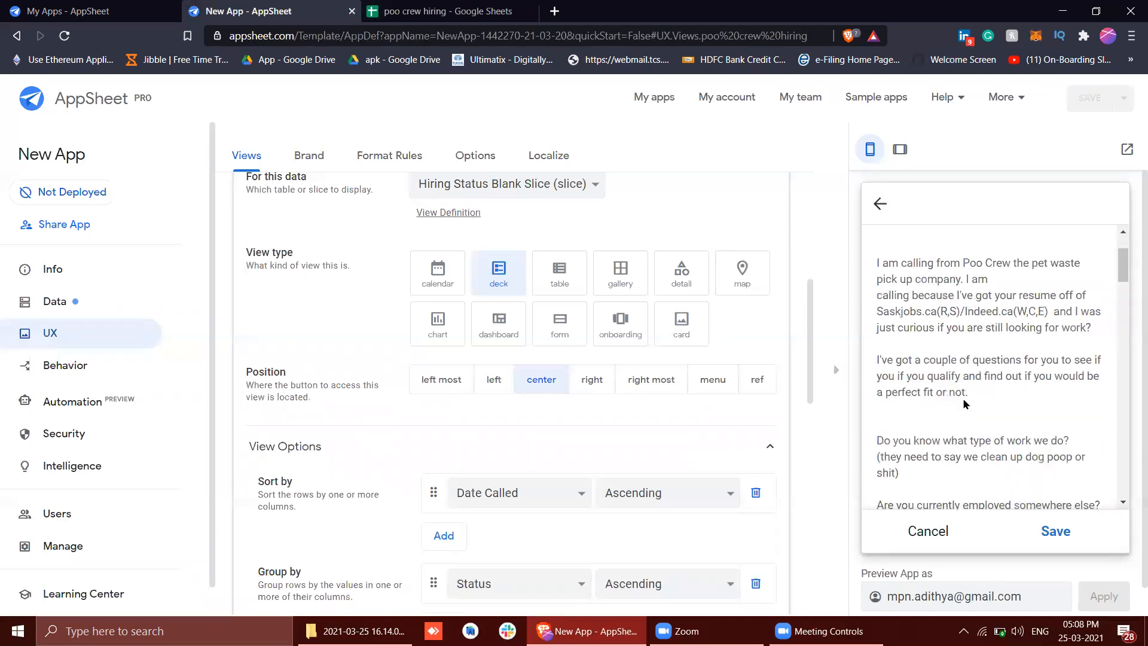
scroll(1004, 472, up, 6)
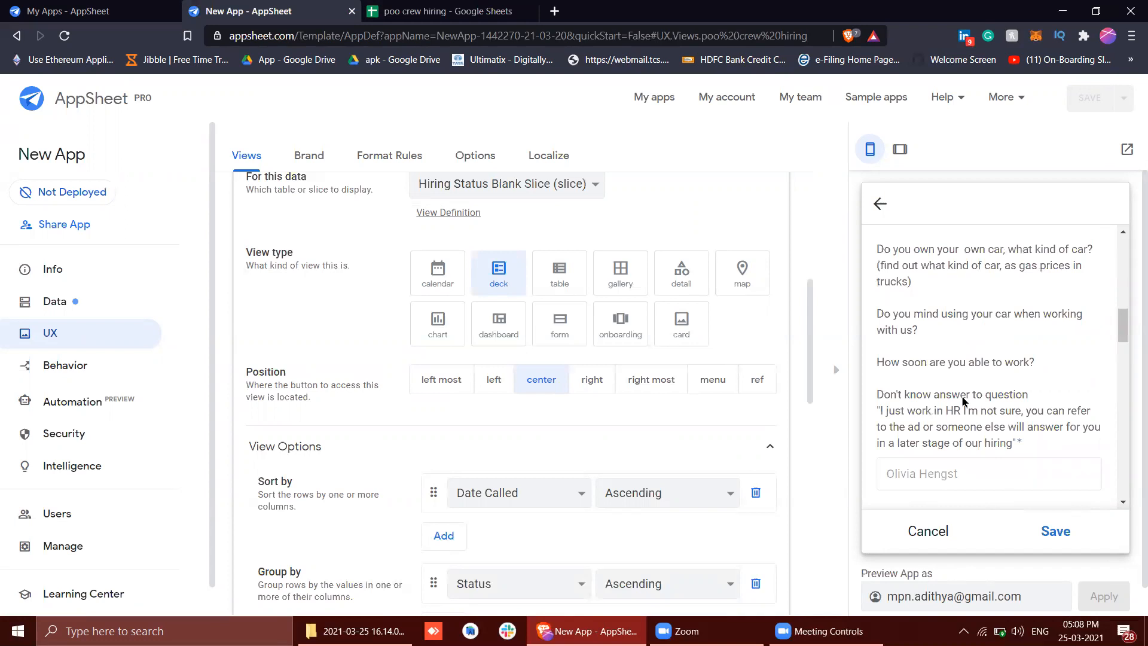
scroll(964, 403, up, 1)
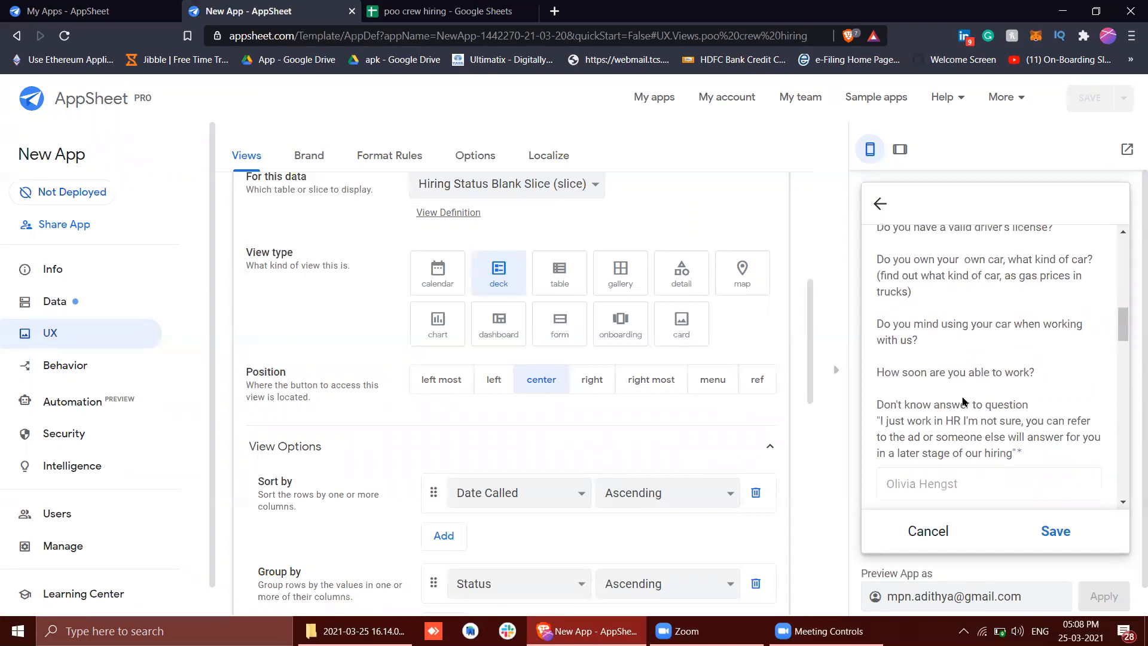
scroll(964, 403, up, 6)
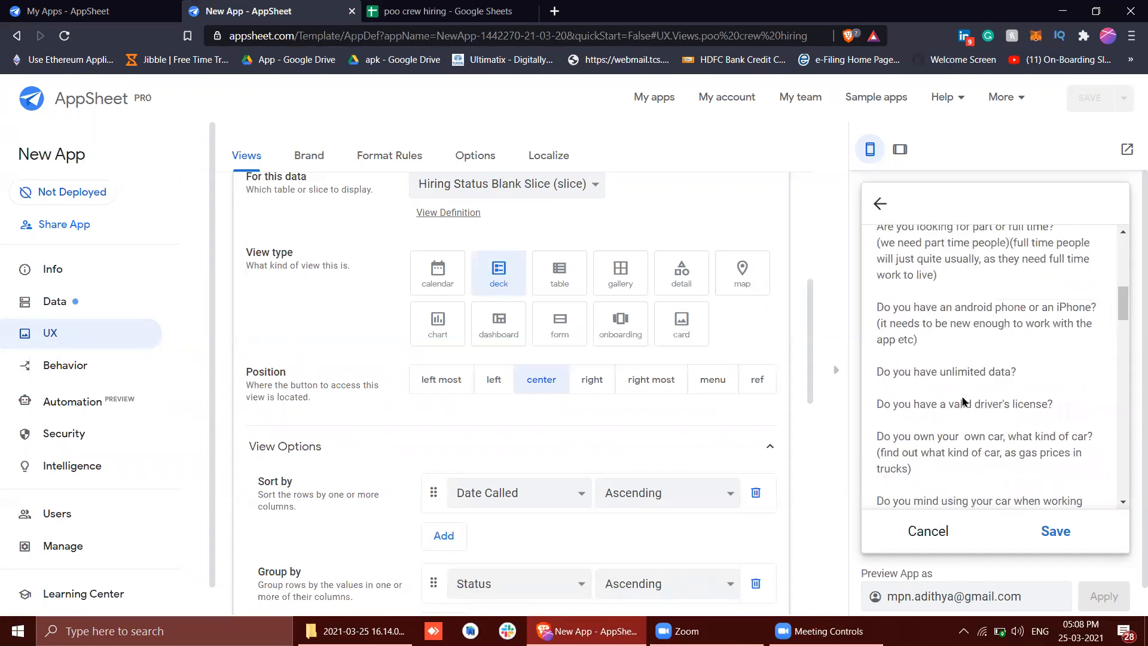
scroll(964, 403, down, 7)
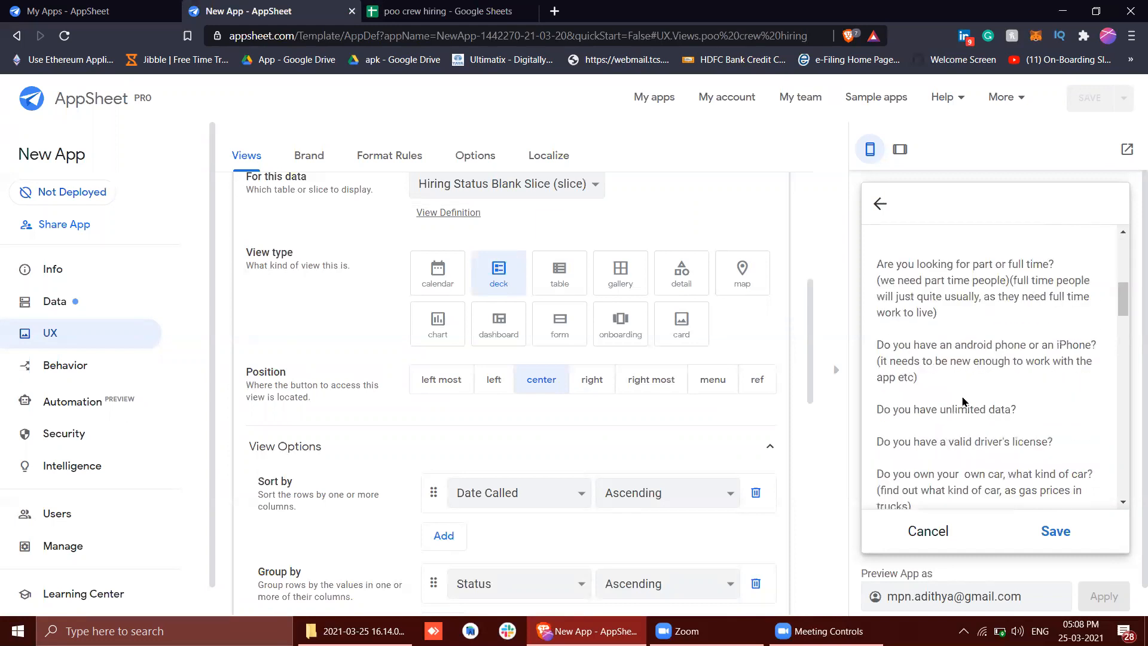
scroll(964, 403, down, 4)
scroll(962, 397, up, 2)
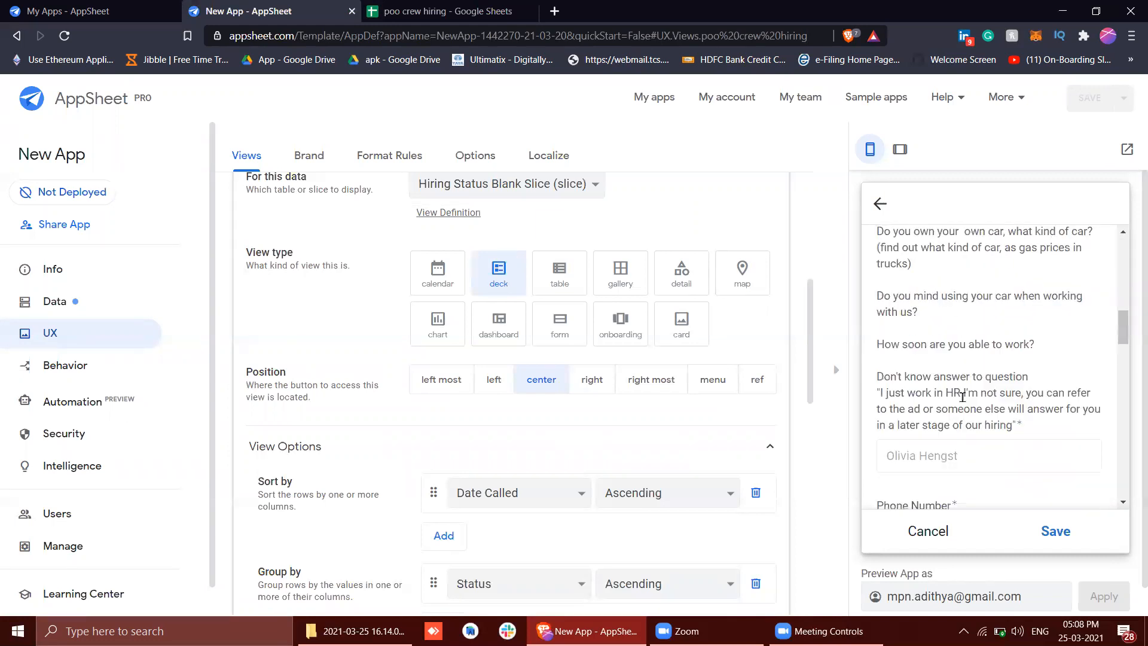
scroll(961, 396, down, 10)
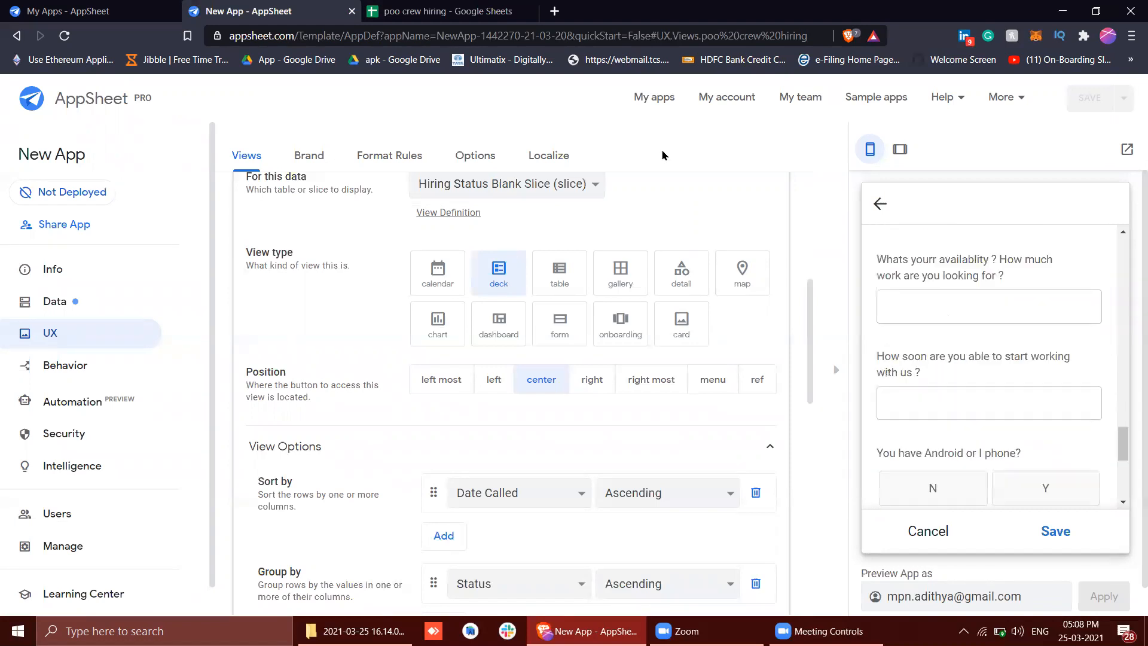
Switch to the poo crew hiring spreadsheet and read the note attached to the To do Prelim Calls List header cell
click(449, 11)
double_click(184, 217)
click(196, 290)
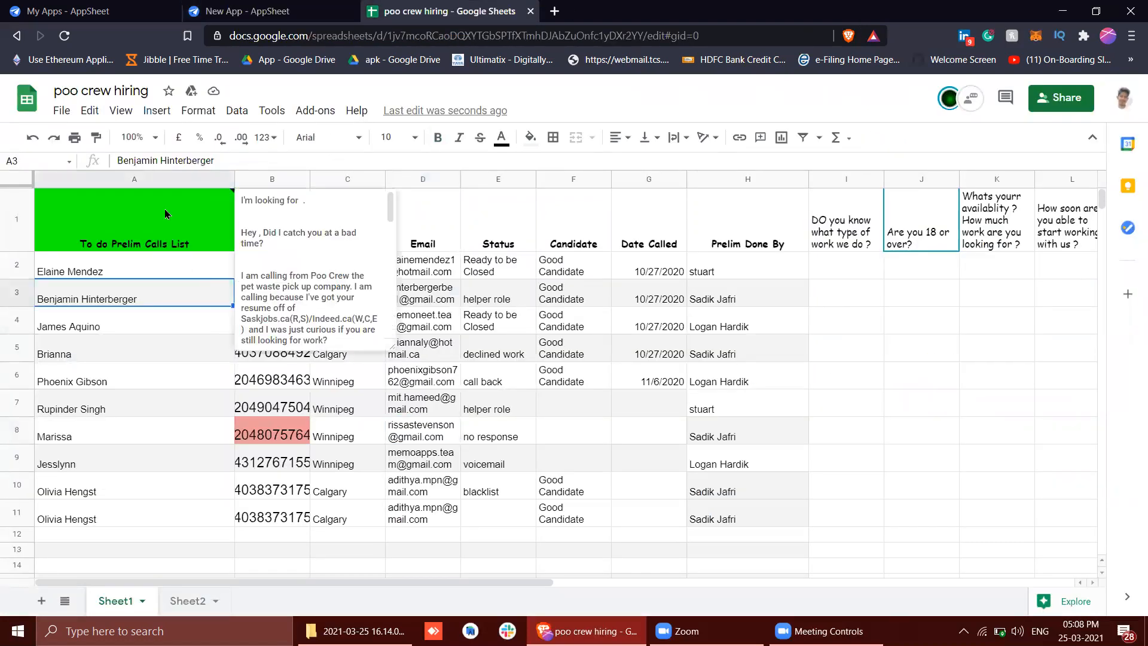
click(229, 195)
scroll(288, 214, down, 5)
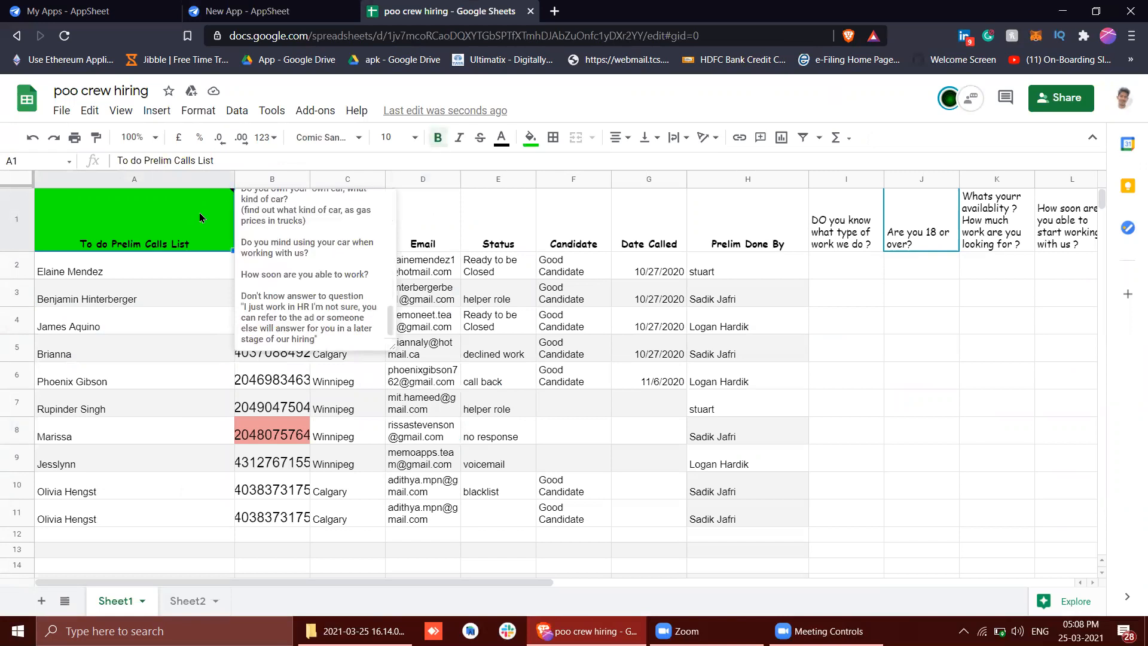
Return to the New App editor and check the call script at the start of the preview's edit form
click(338, 8)
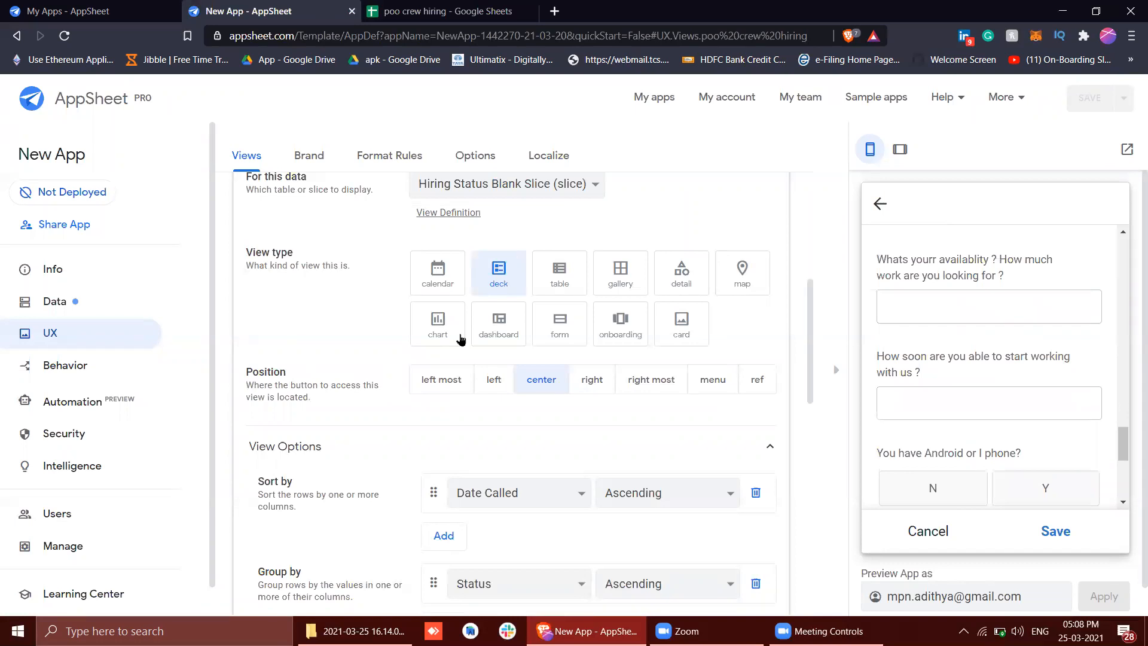
scroll(880, 336, up, 15)
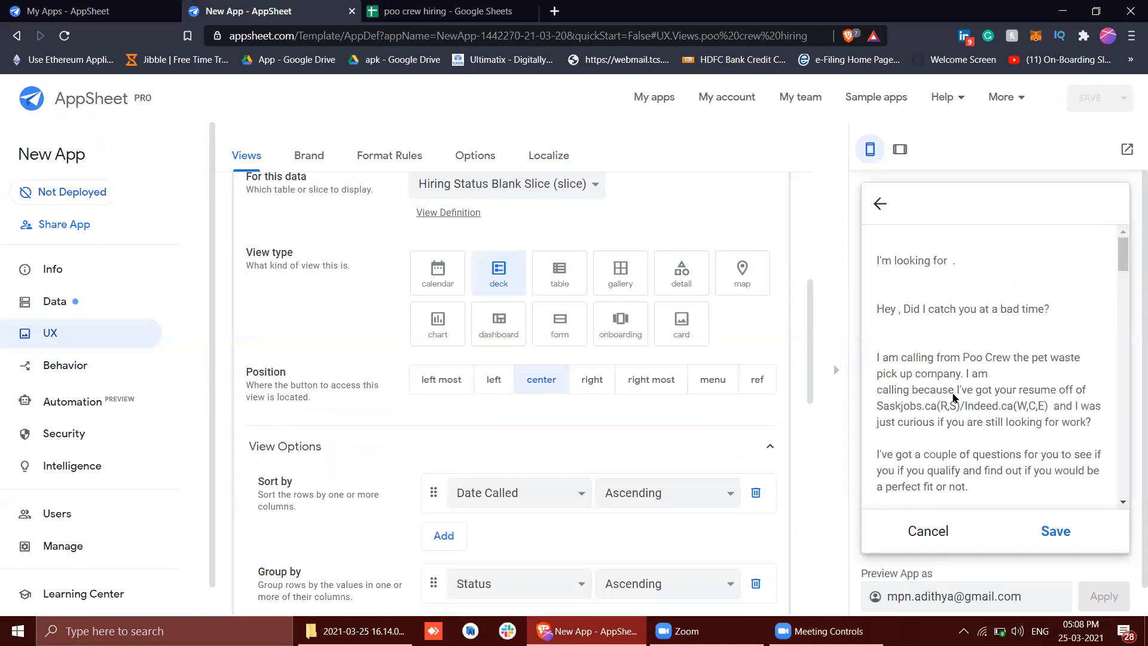
scroll(954, 397, down, 3)
scroll(953, 398, up, 3)
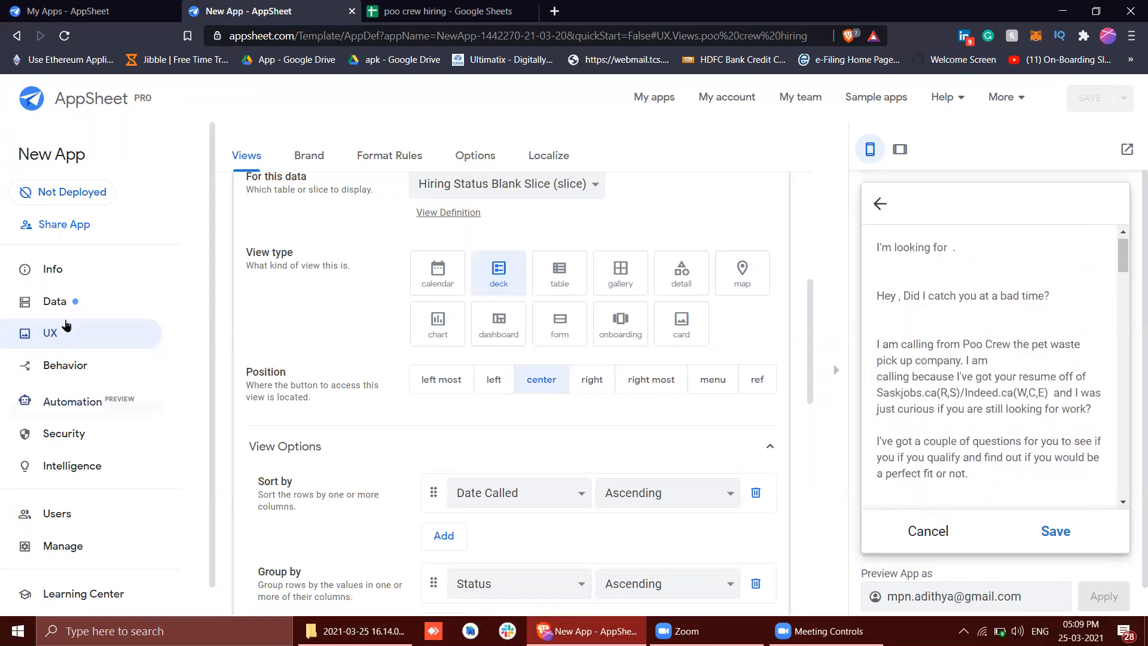
Open the settings of the To do Prelim Calls List column in the poo crew hiring table
click(52, 302)
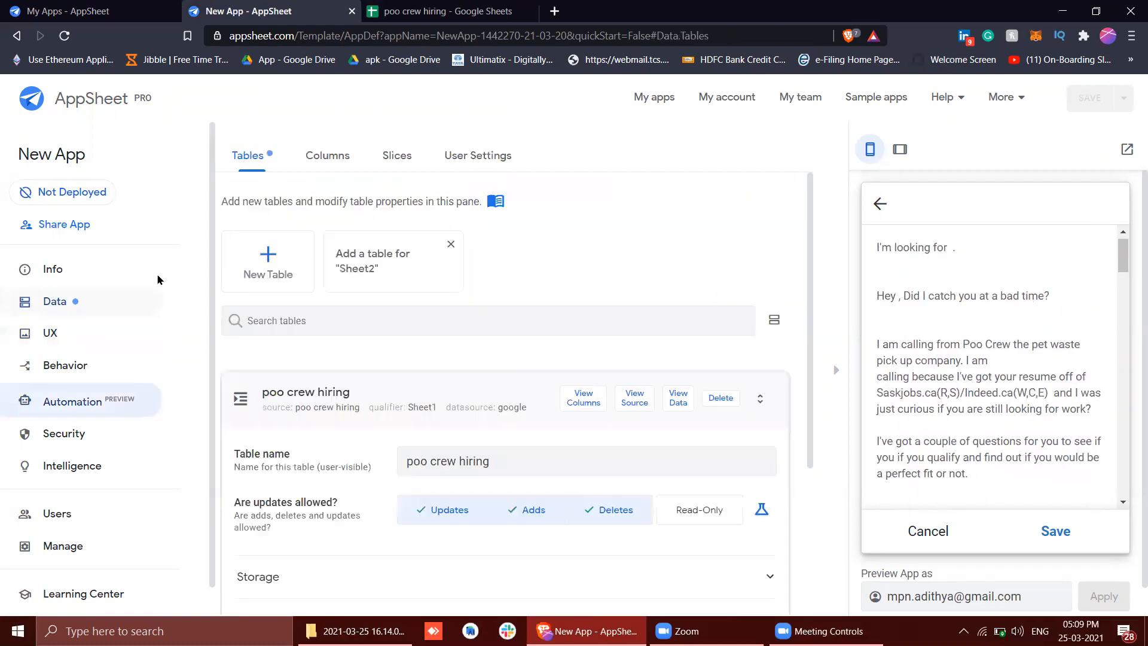
click(568, 400)
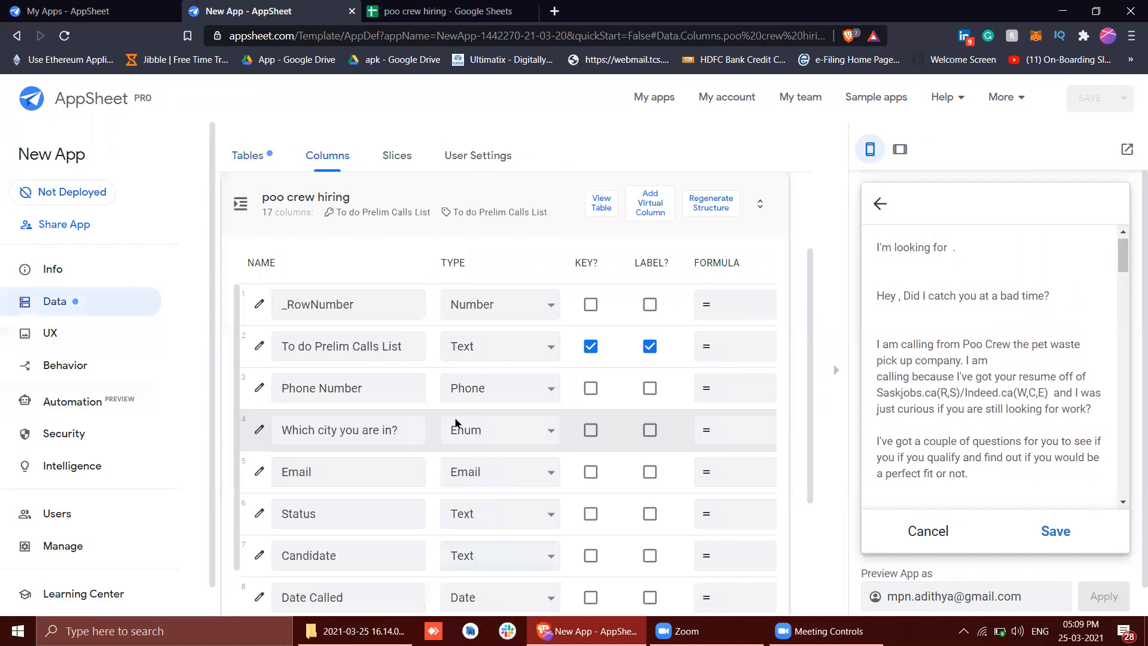
scroll(454, 418, down, 1)
scroll(455, 418, up, 1)
click(257, 345)
scroll(449, 359, down, 2)
click(449, 371)
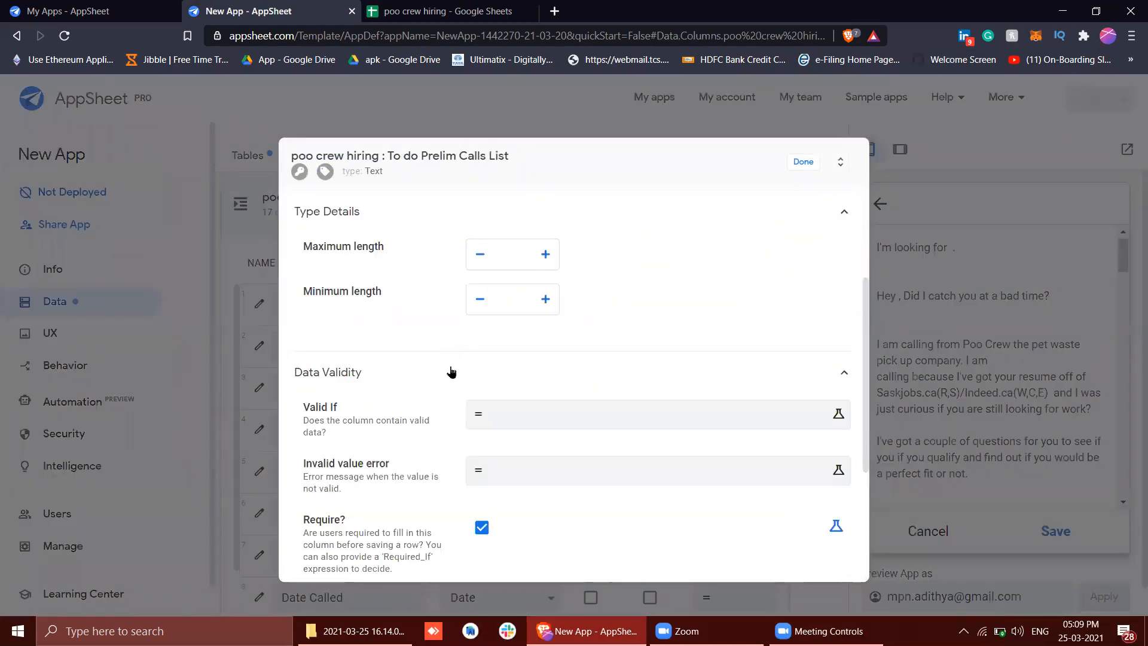
Inspect the call-script Description expression in the column's display settings, then close the settings without changes
scroll(458, 413, down, 3)
click(459, 421)
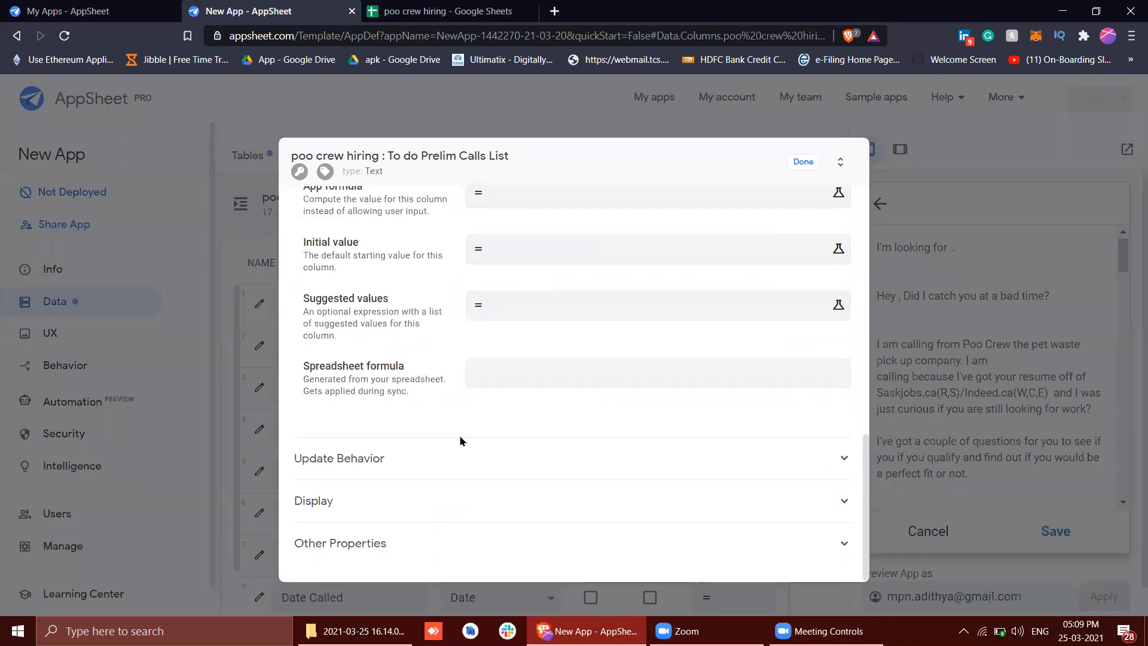
click(461, 477)
click(461, 518)
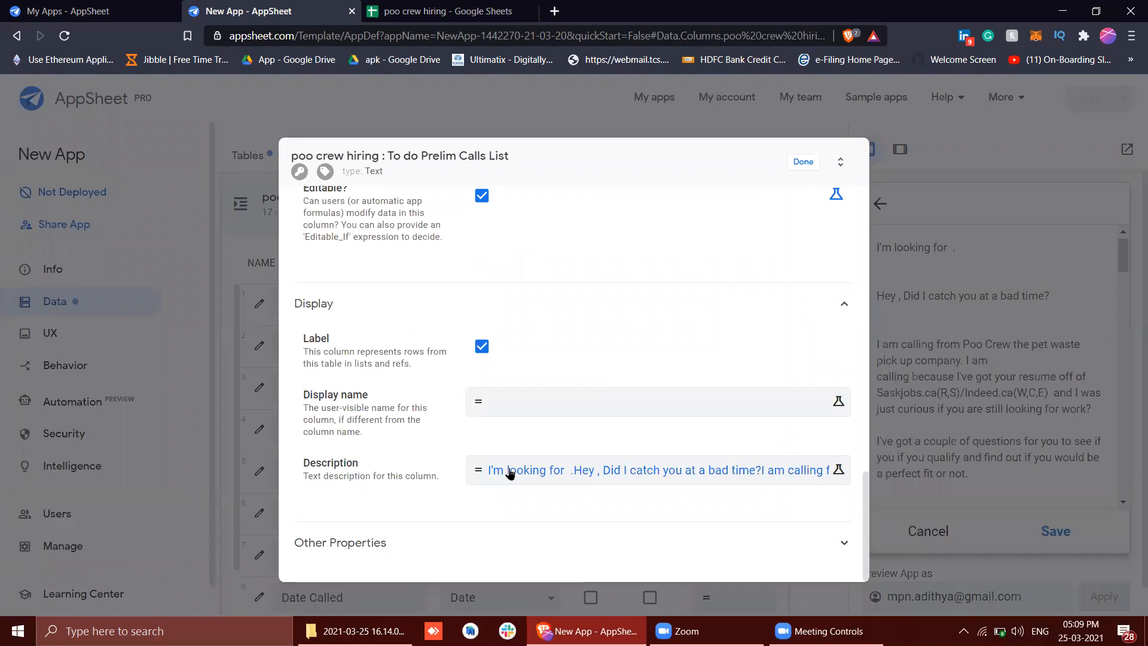
click(510, 472)
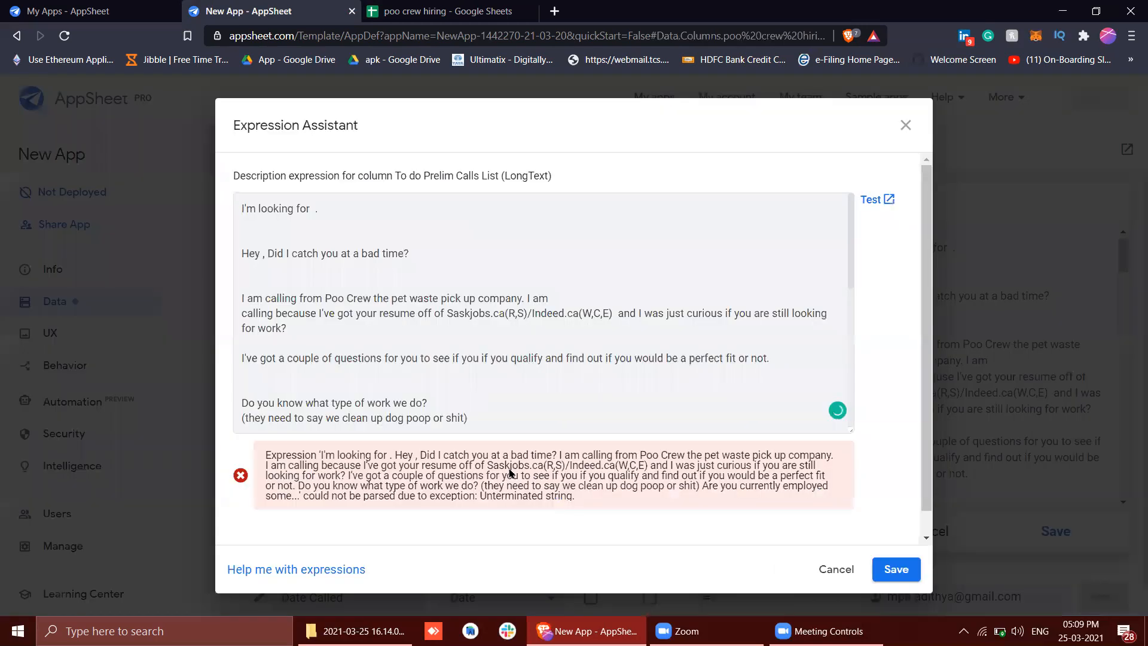
click(904, 126)
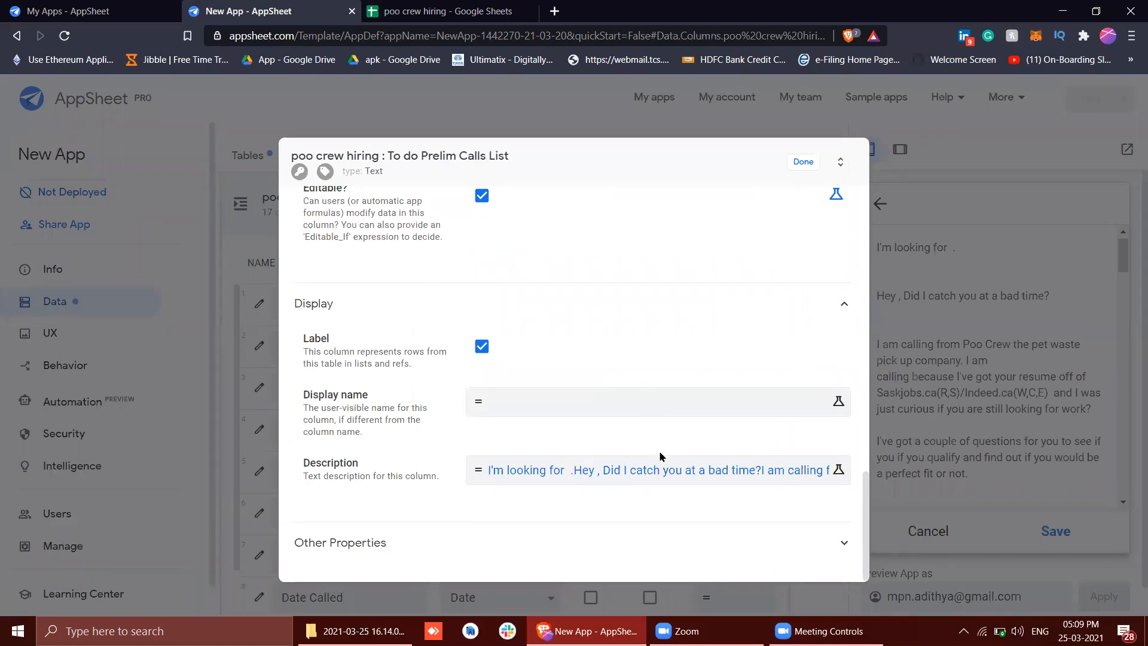
click(803, 164)
Review the preview form's contact fields and check how the Status field accepts input
scroll(894, 375, down, 5)
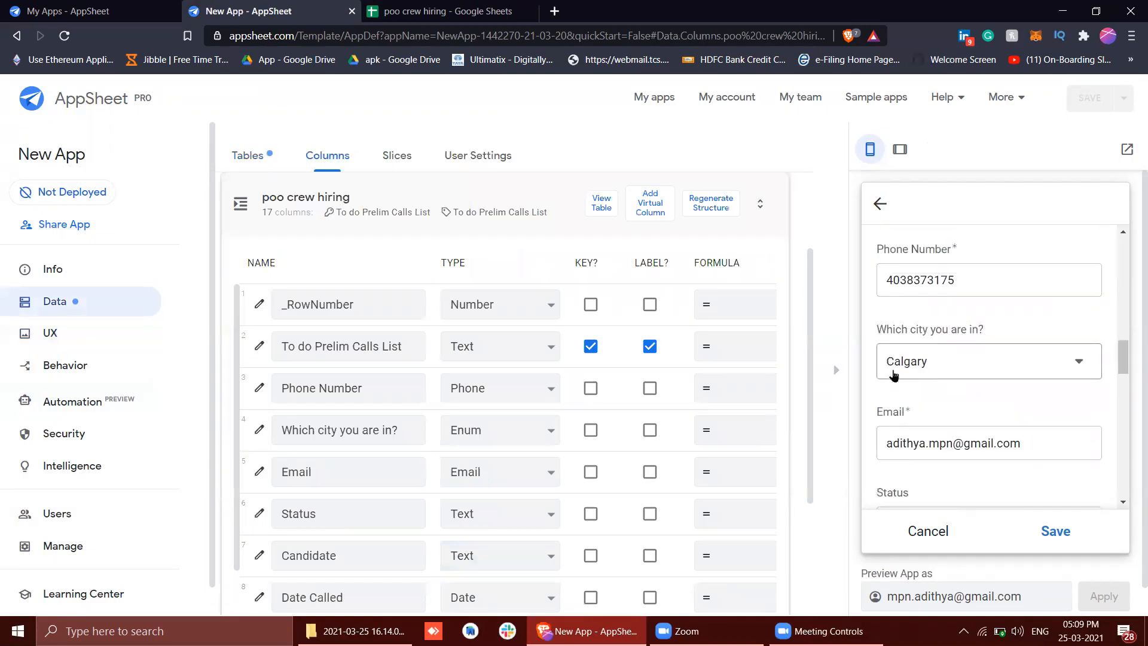
scroll(894, 375, up, 1)
scroll(895, 375, up, 1)
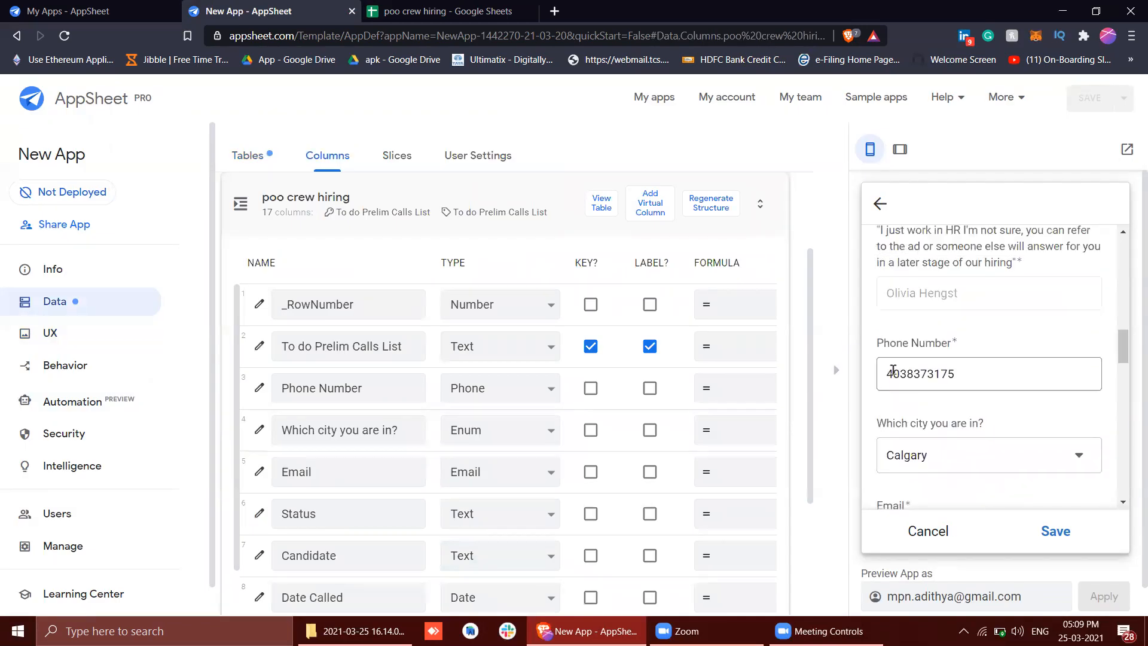
scroll(896, 375, down, 3)
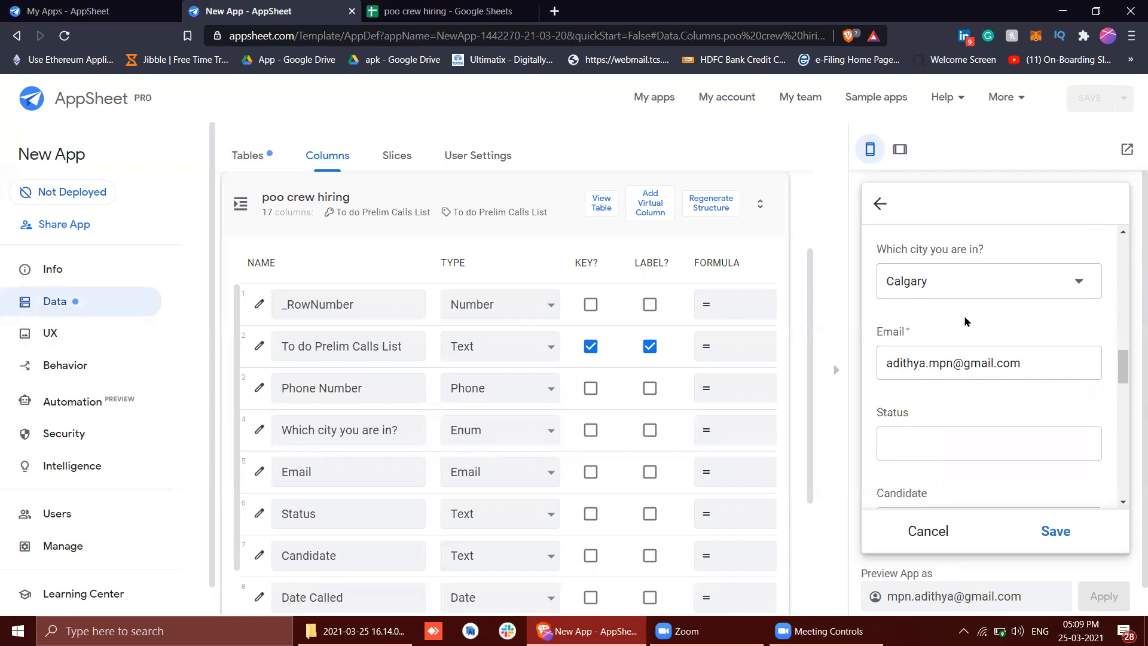
scroll(966, 324, down, 1)
click(952, 377)
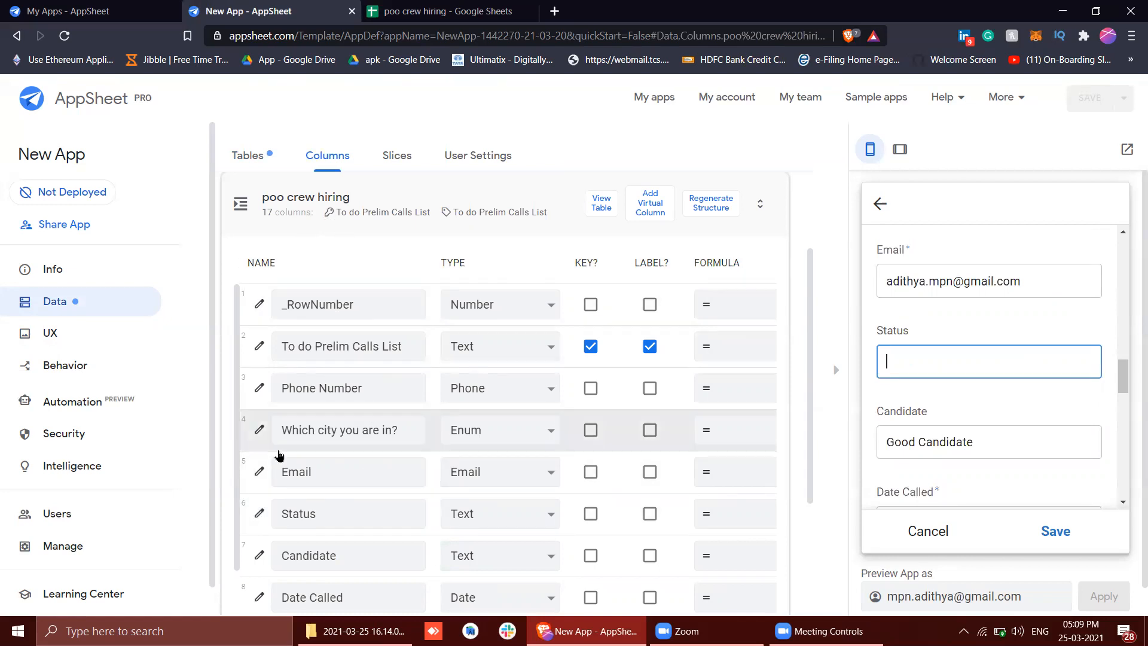
Open the Status column's settings in the poo crew hiring table and set its type to Enum
scroll(257, 287, up, 3)
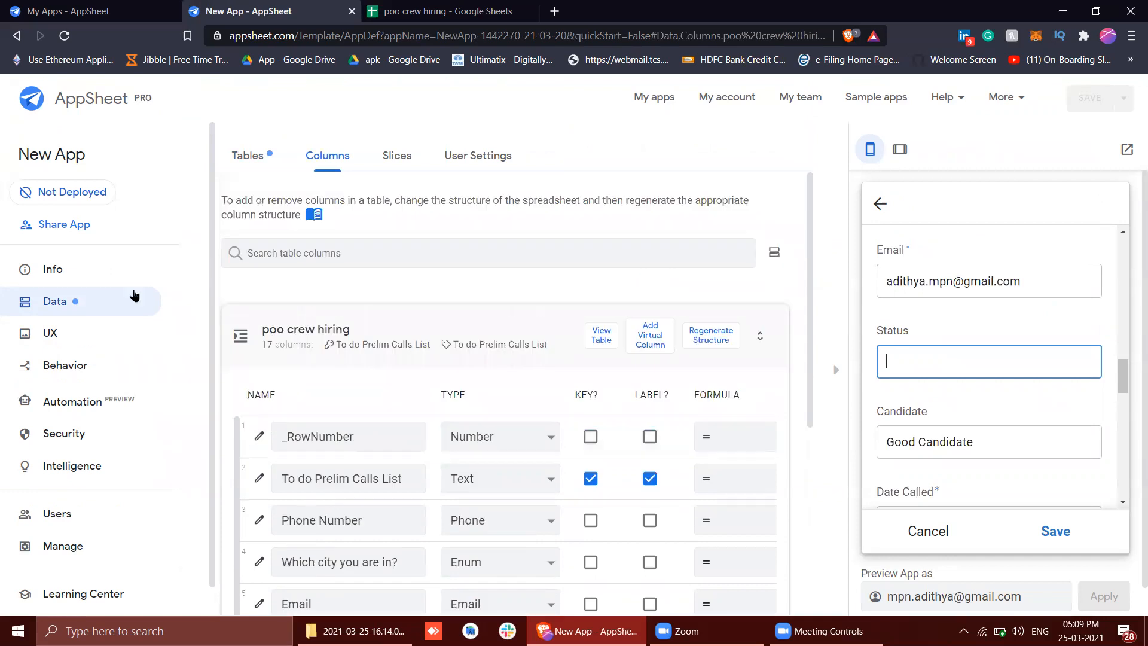
click(245, 157)
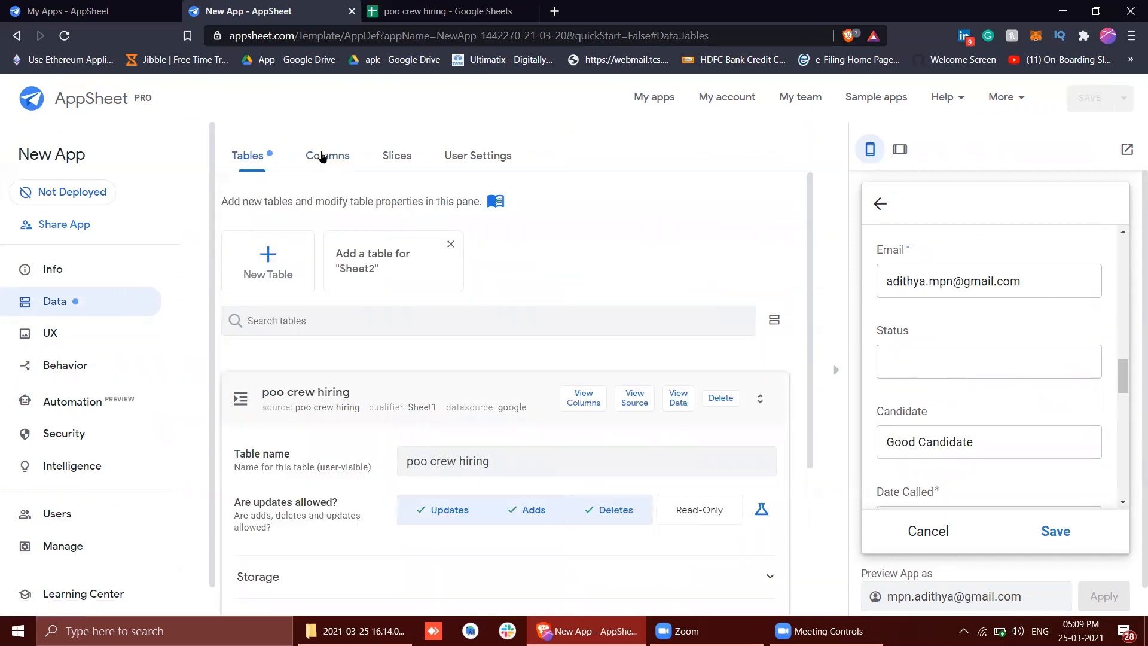
scroll(410, 397, down, 2)
click(328, 157)
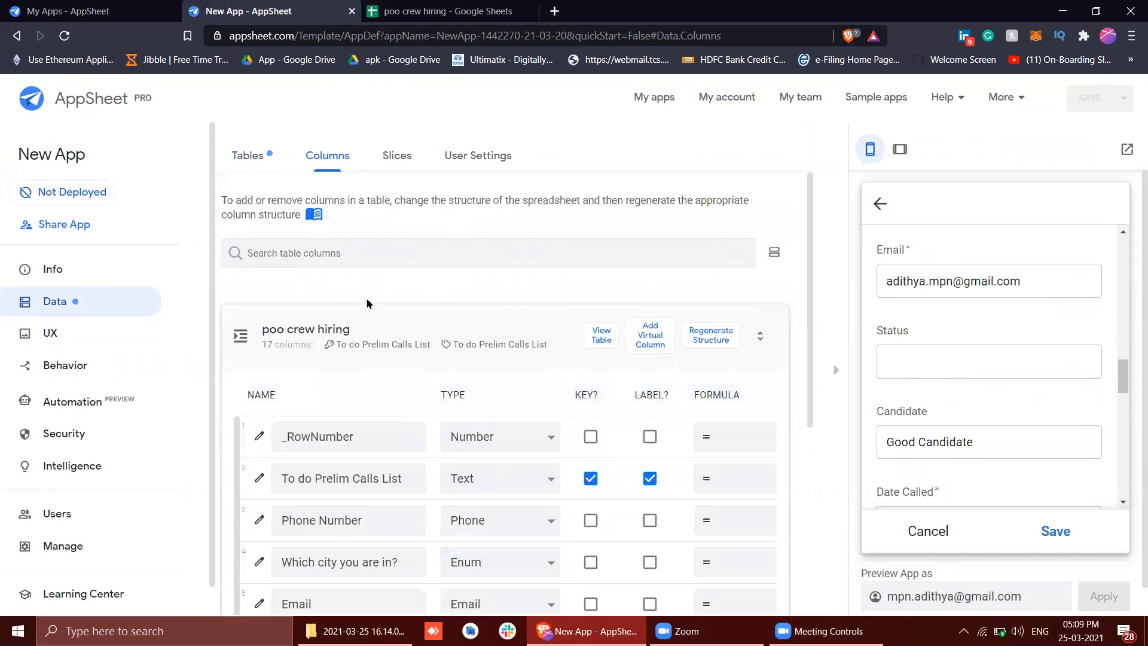
scroll(368, 304, down, 3)
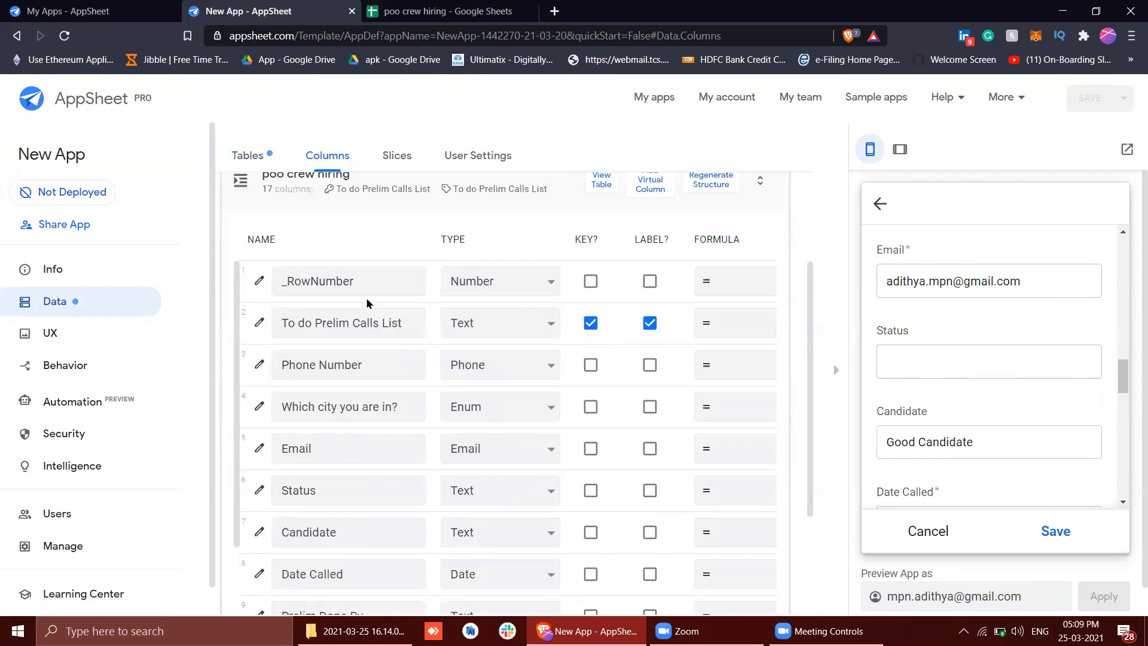
click(259, 490)
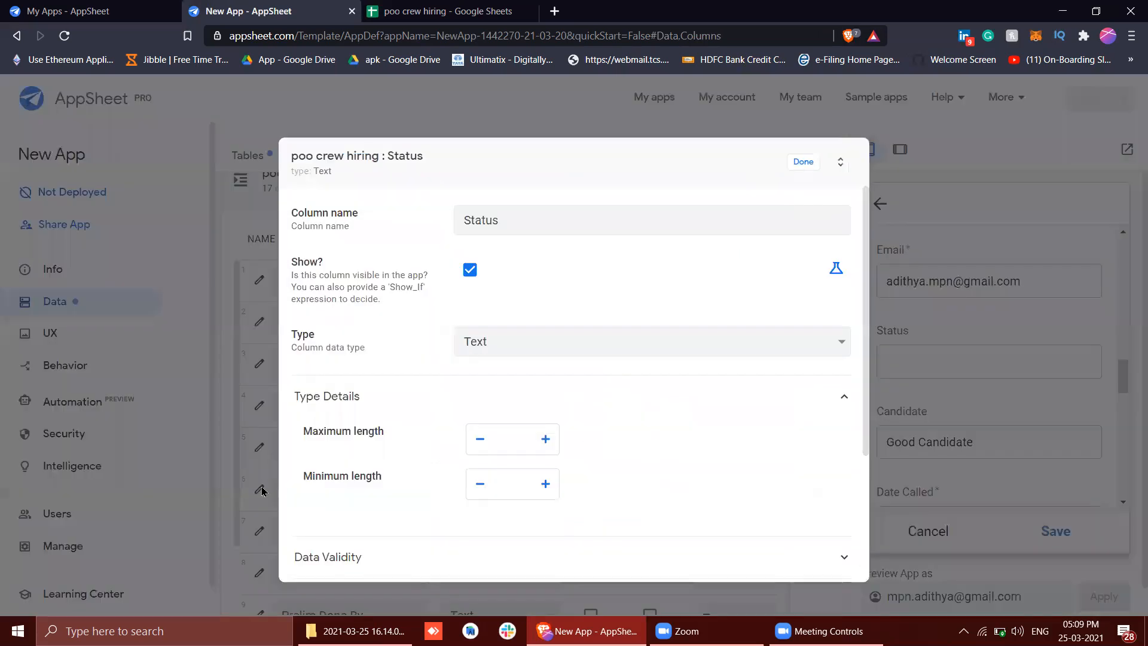
click(489, 341)
key(e)
key(n)
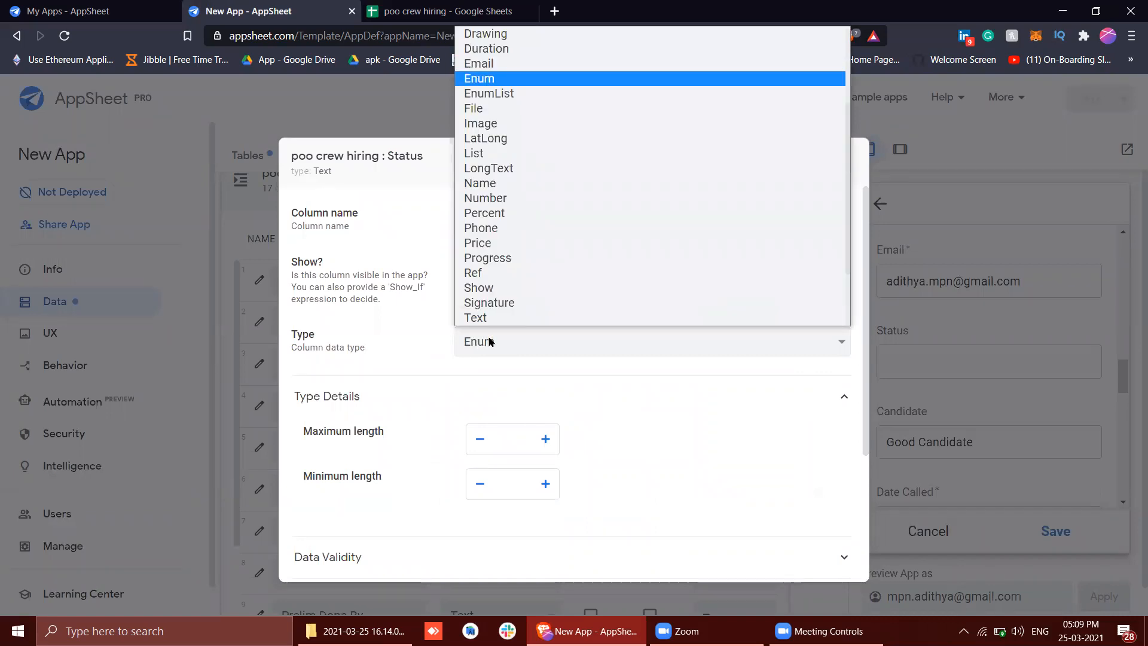
key(Return)
Add Voice Mail, Declined Work and Callback as the Status column's allowed values
scroll(492, 359, down, 2)
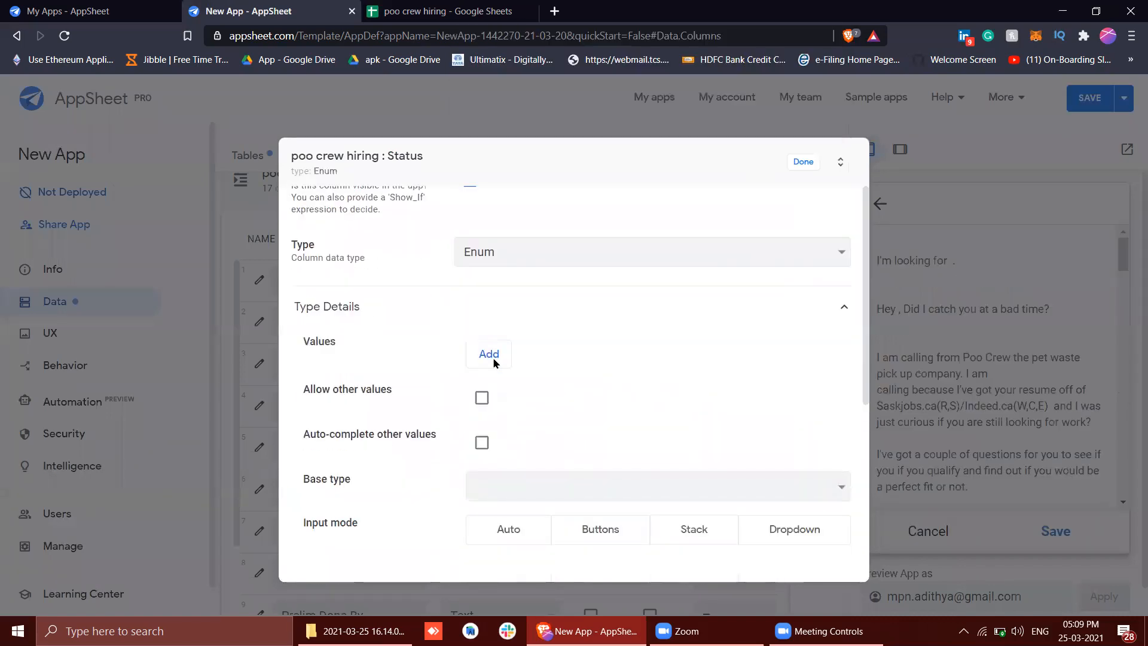
click(494, 362)
click(497, 397)
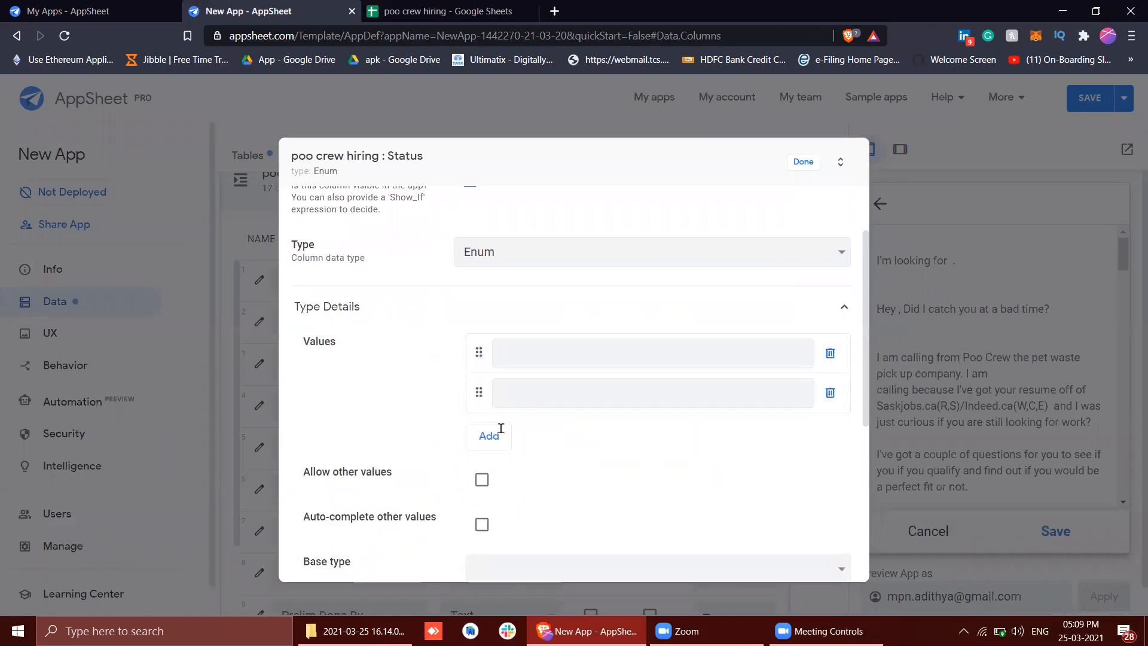
click(500, 436)
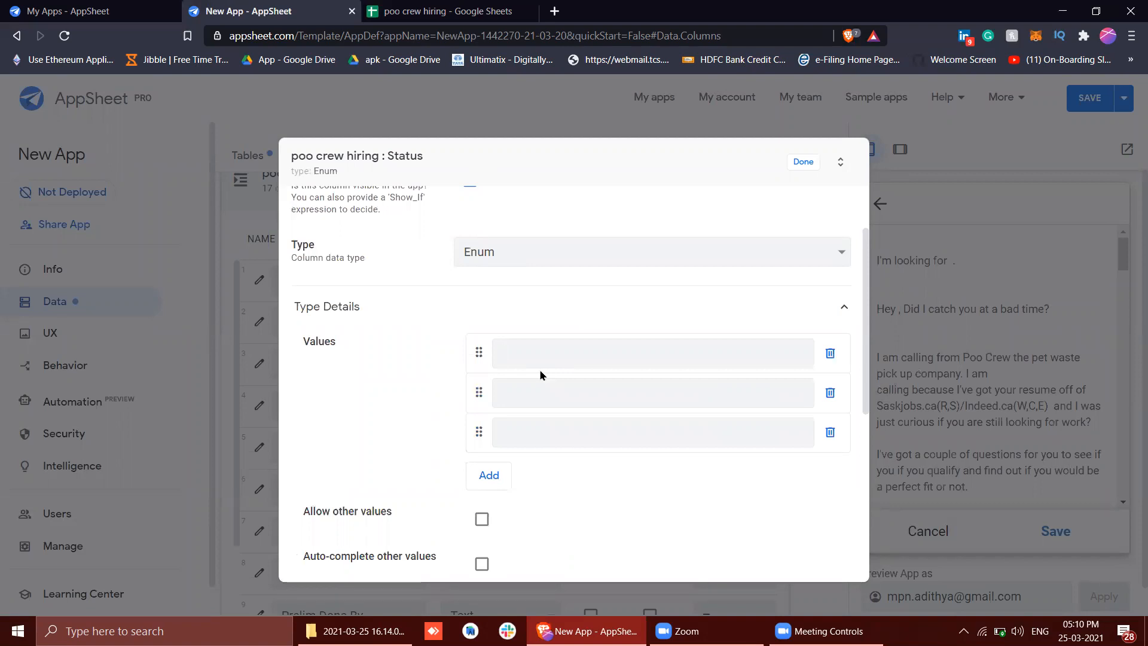
text(Voice Mail)
click(549, 399)
text(Declined Wotk)
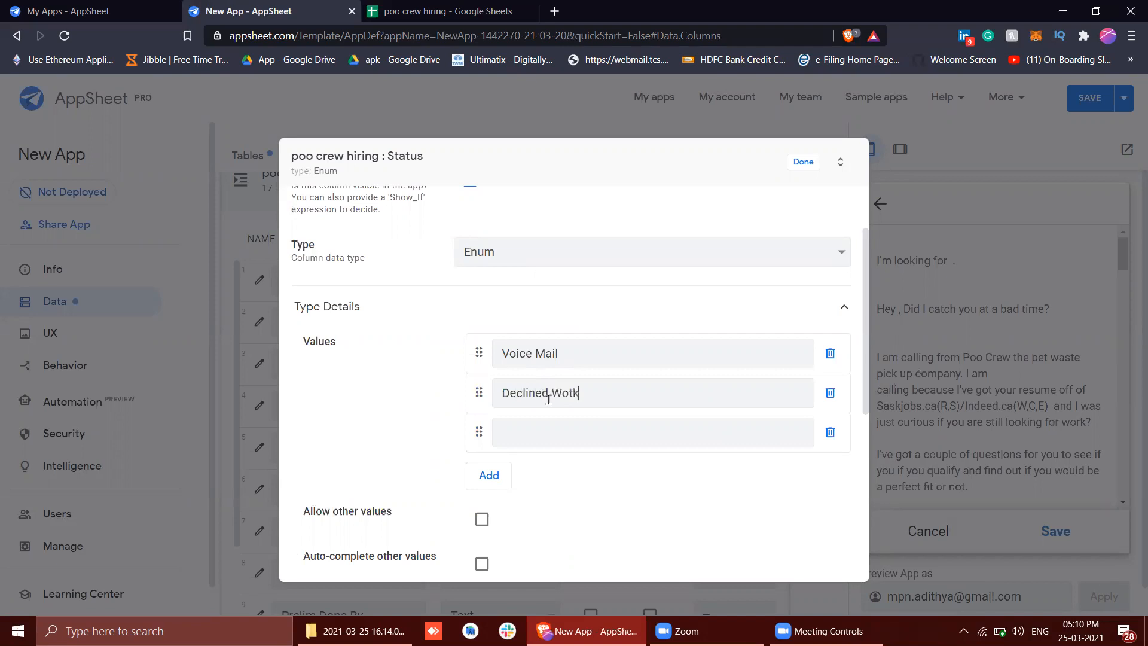
click(532, 435)
text(Callback)
Add Ready to be closed as a fourth allowed value for the Status column
click(488, 476)
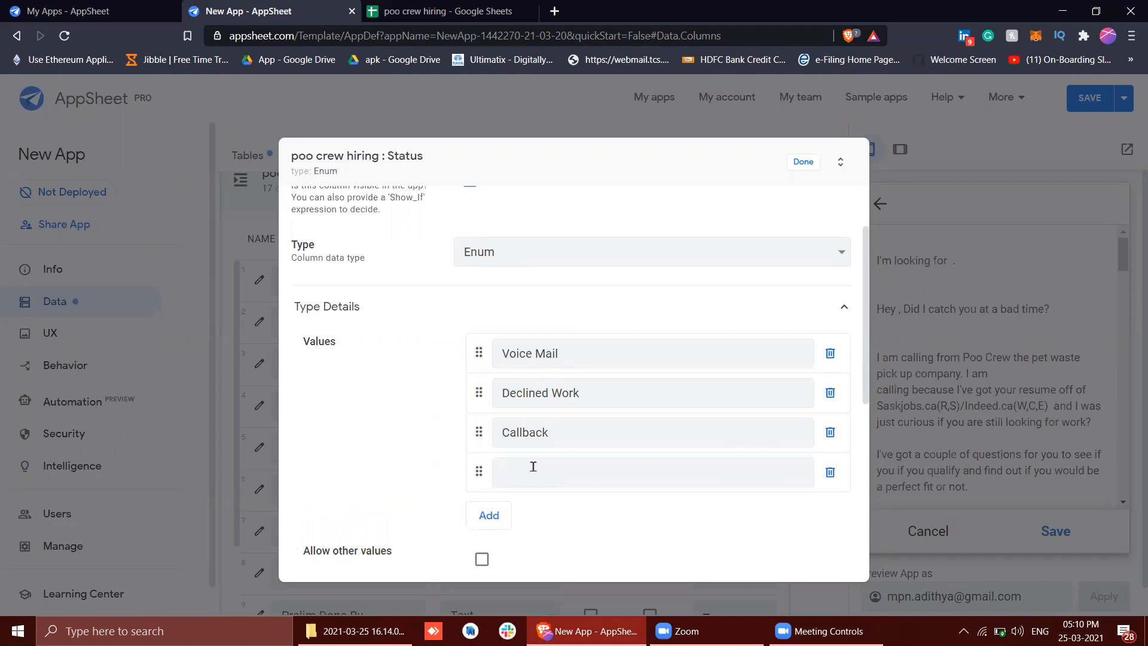
text(Ready to be)
text( cosed)
key(BackSpace)
key(BackSpace)
text(ed)
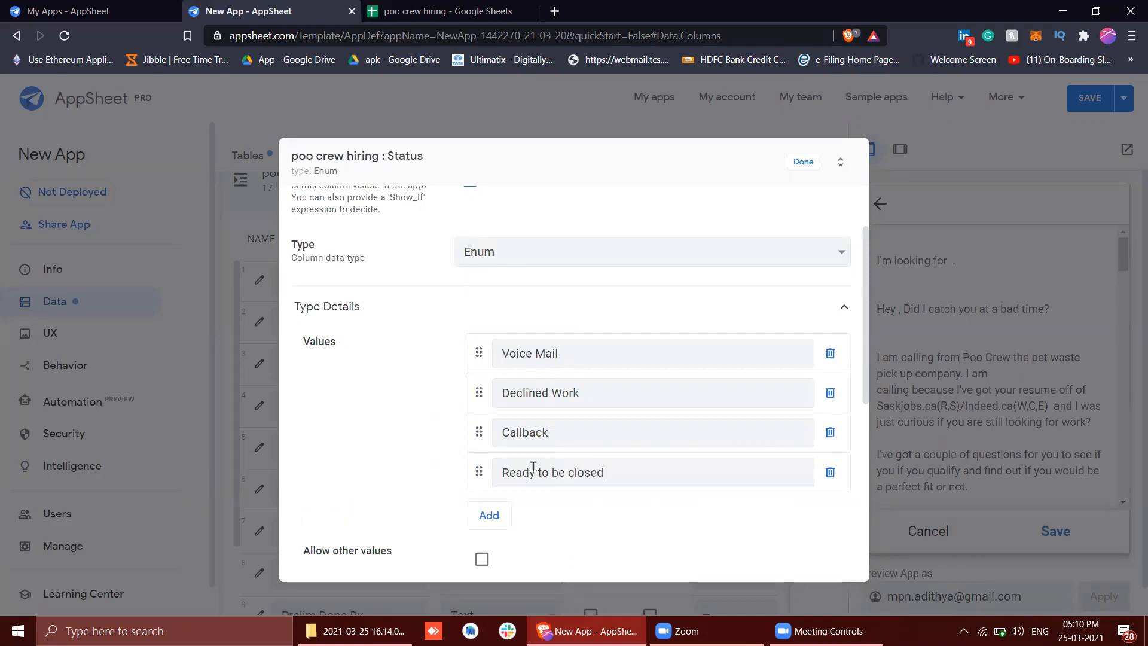
Set the base type of the Status column's enum to Text
scroll(534, 469, down, 3)
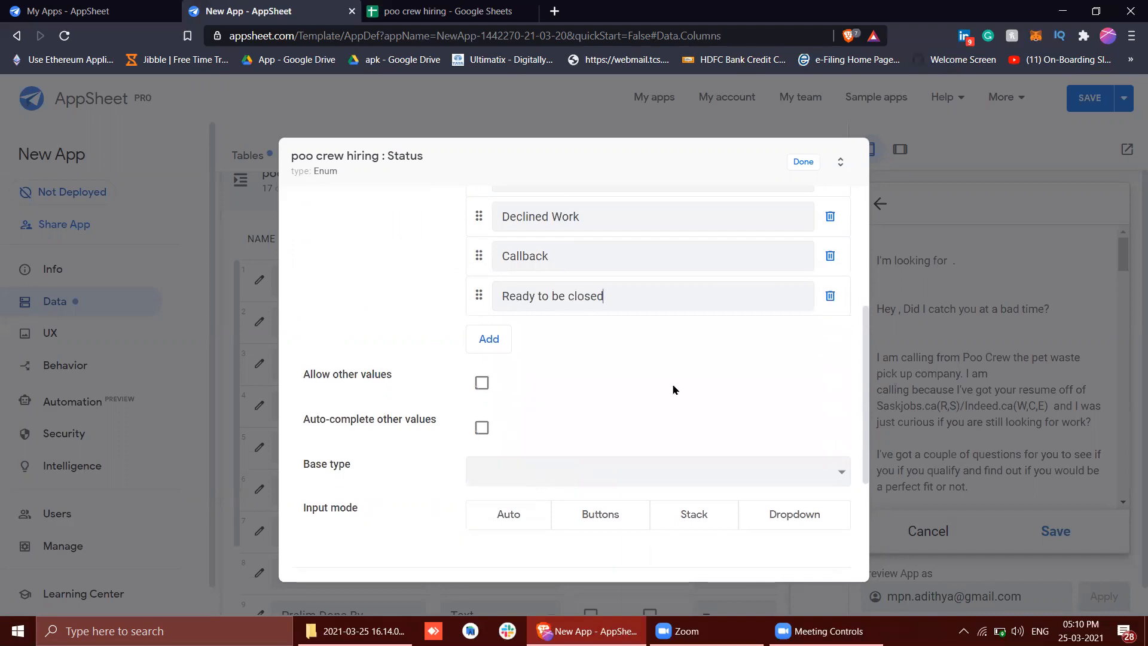
scroll(673, 385, down, 2)
click(596, 300)
key(t)
key(t)
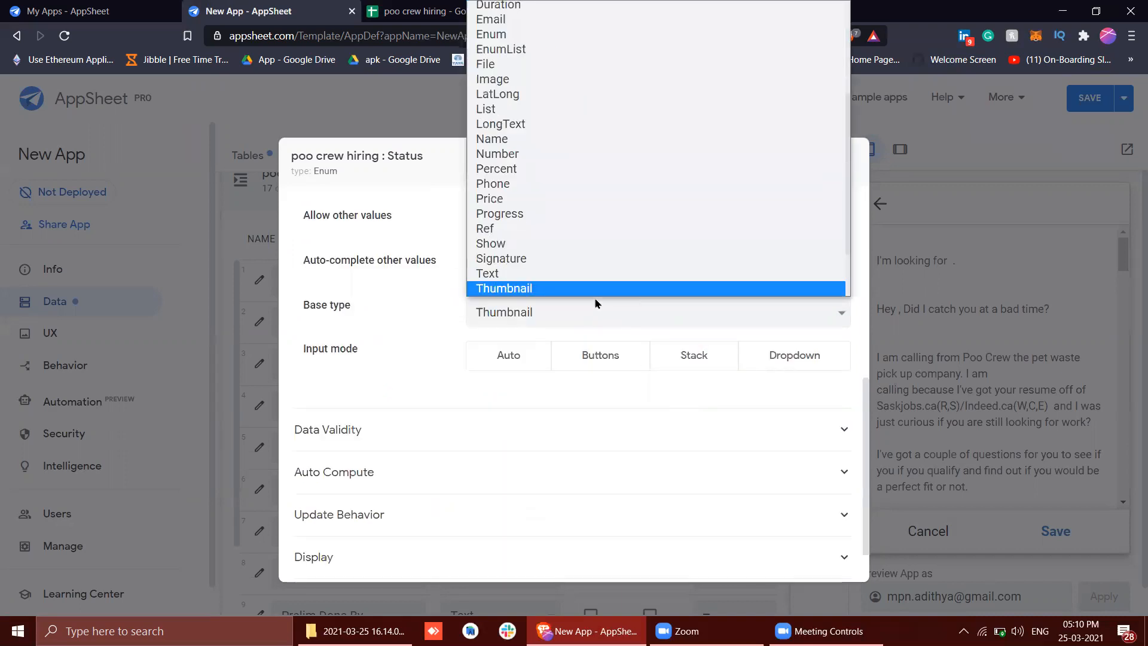
key(t)
key(Return)
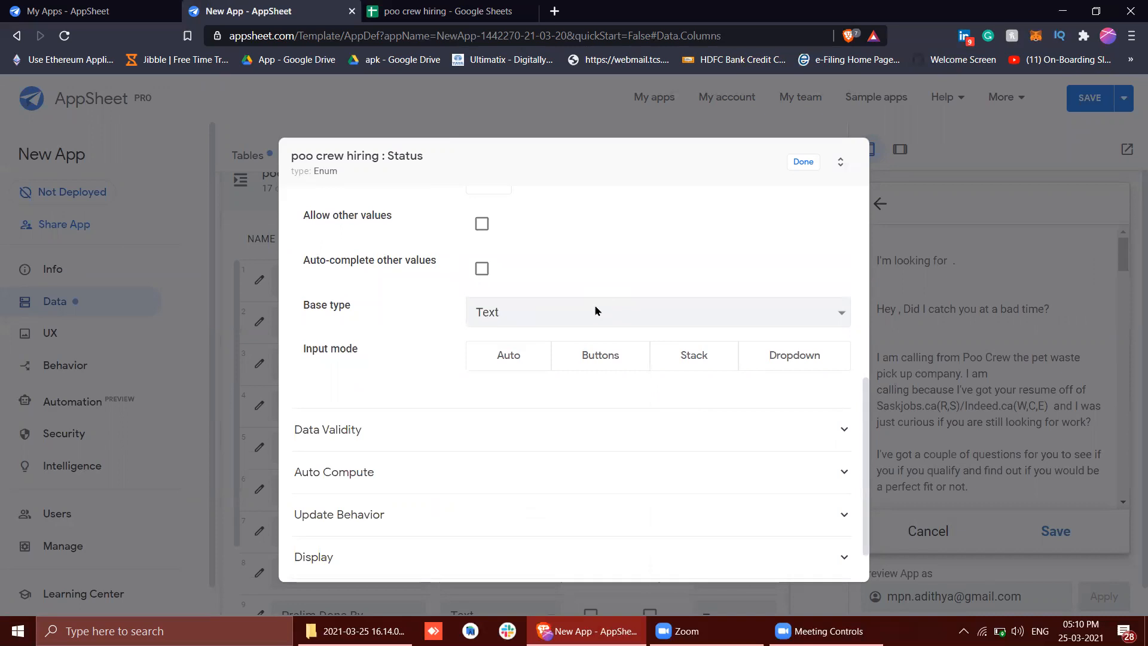
Set the Status column's input mode to Dropdown, close its settings and save the app
scroll(643, 356, up, 3)
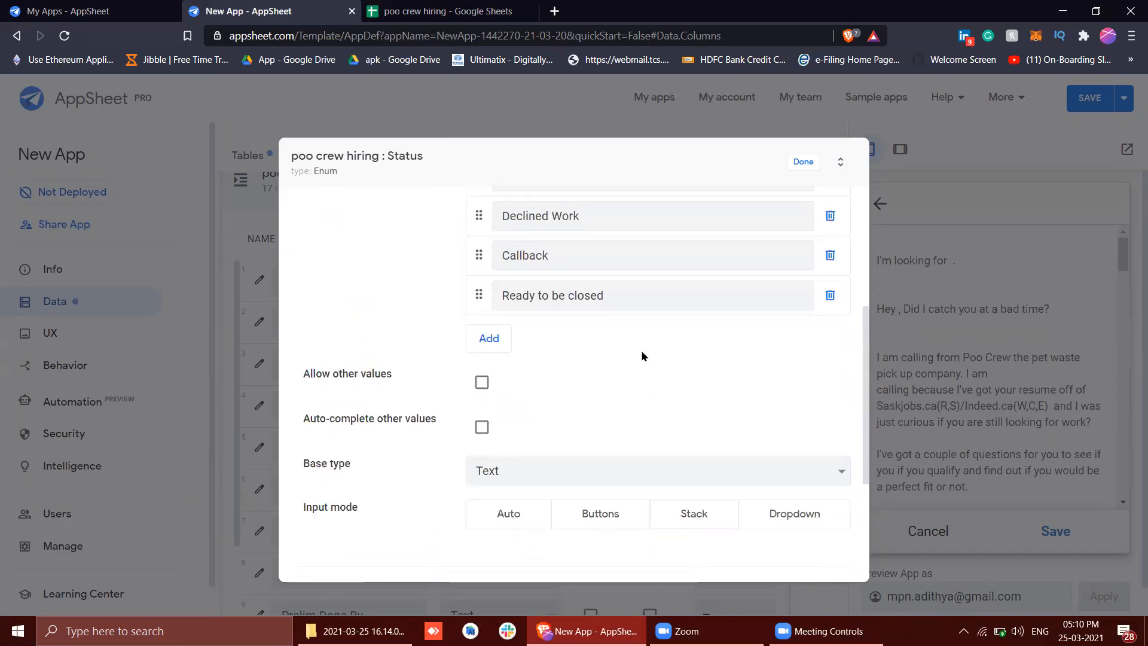
click(782, 466)
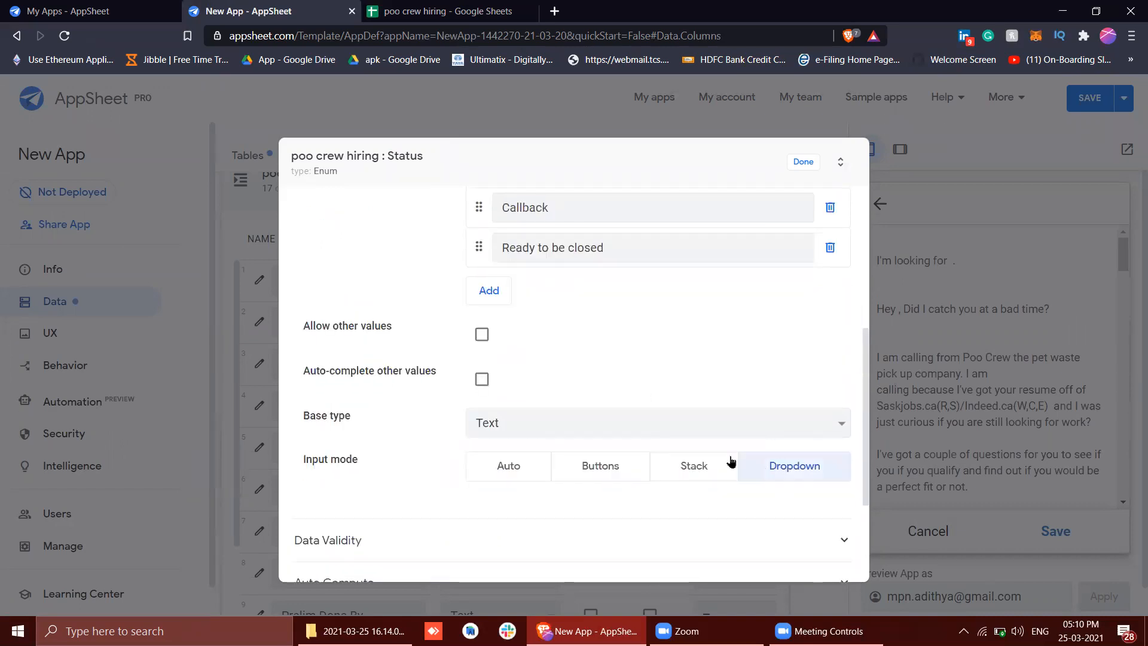
scroll(657, 332, up, 3)
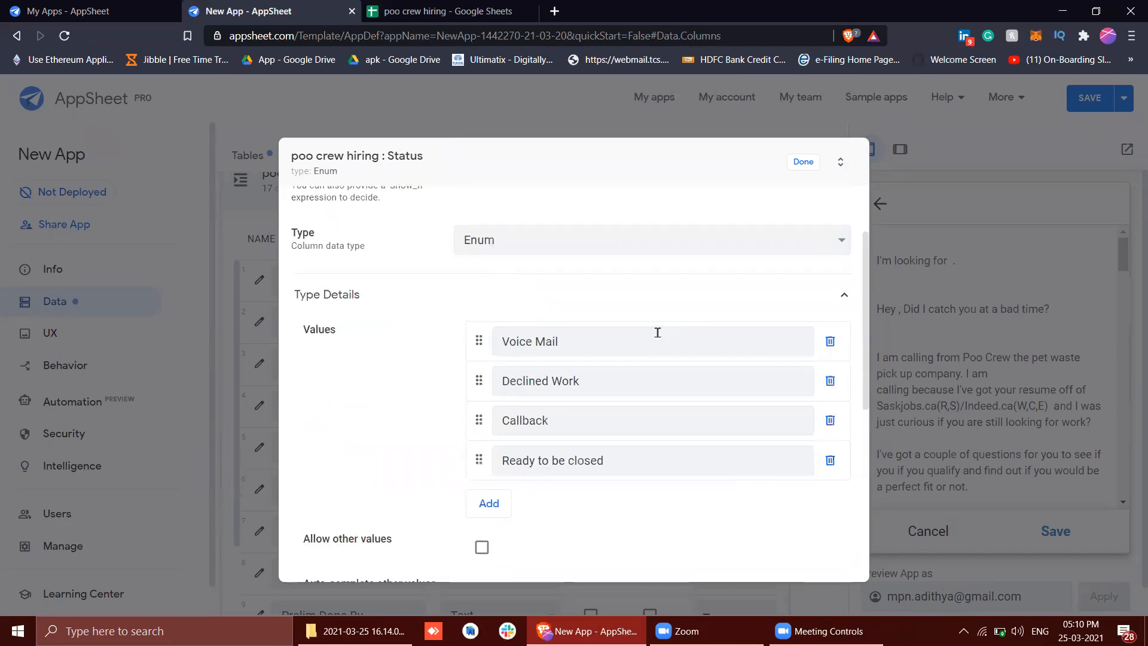
click(796, 165)
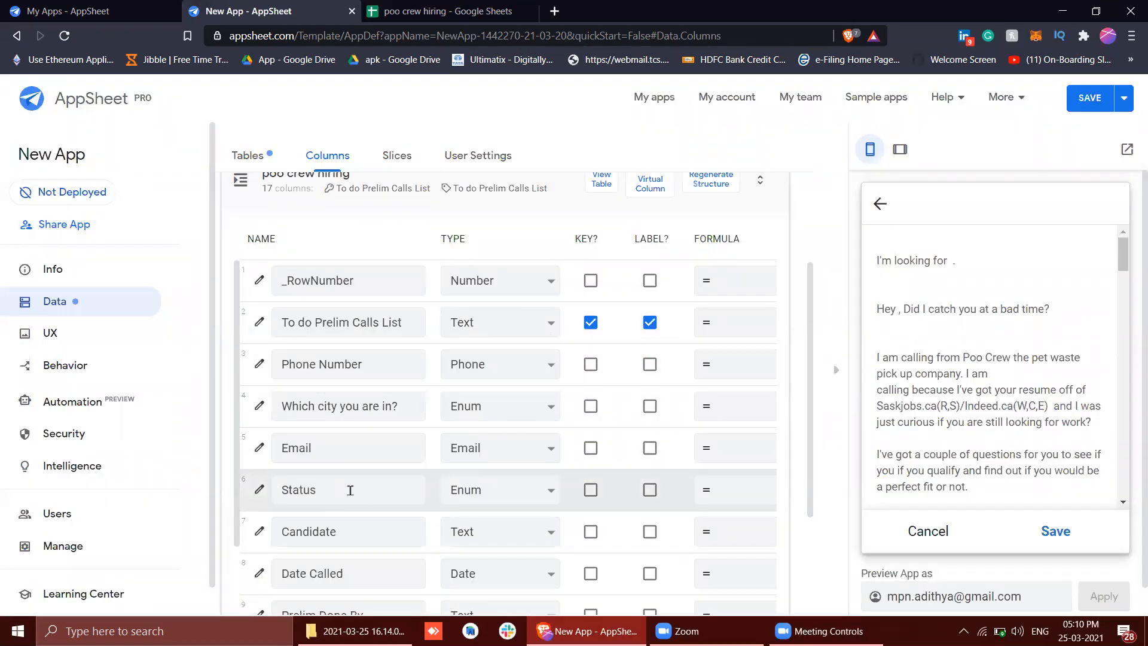
scroll(351, 490, down, 2)
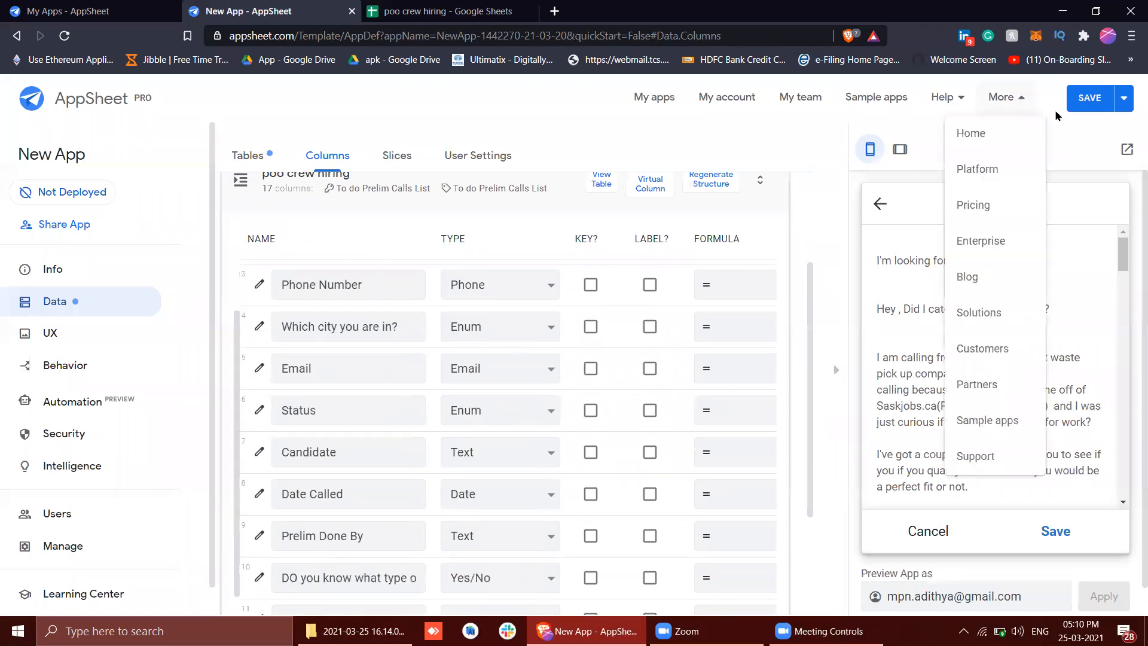
click(1069, 110)
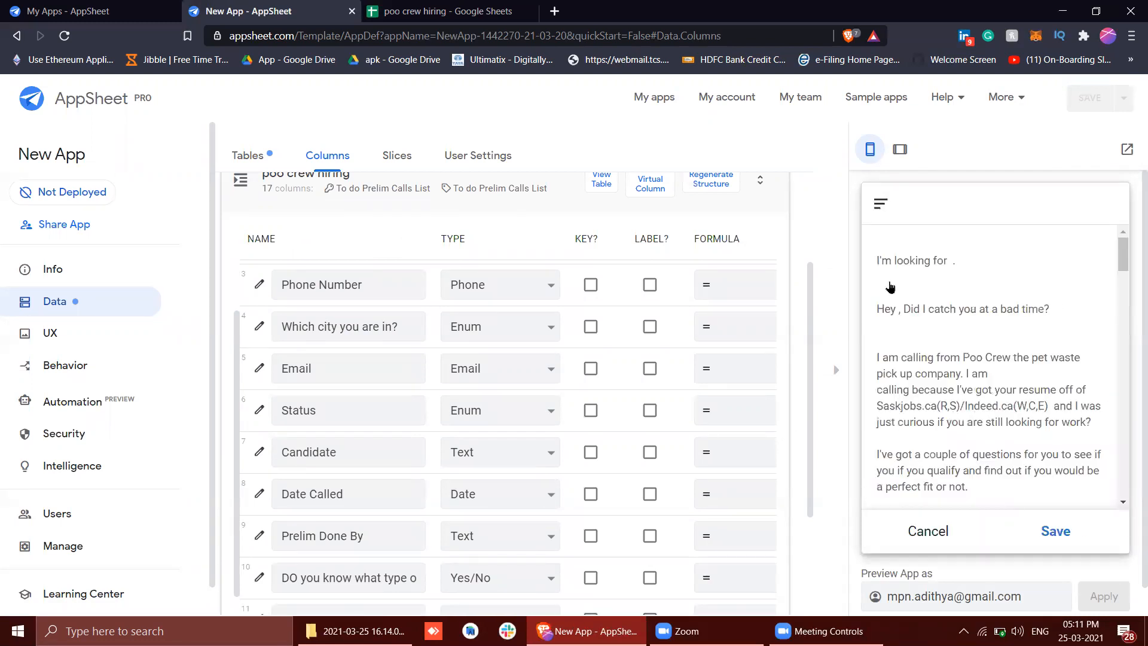
Check the Status field's dropdown options in the preview form and close the list without choosing one
scroll(885, 287, down, 10)
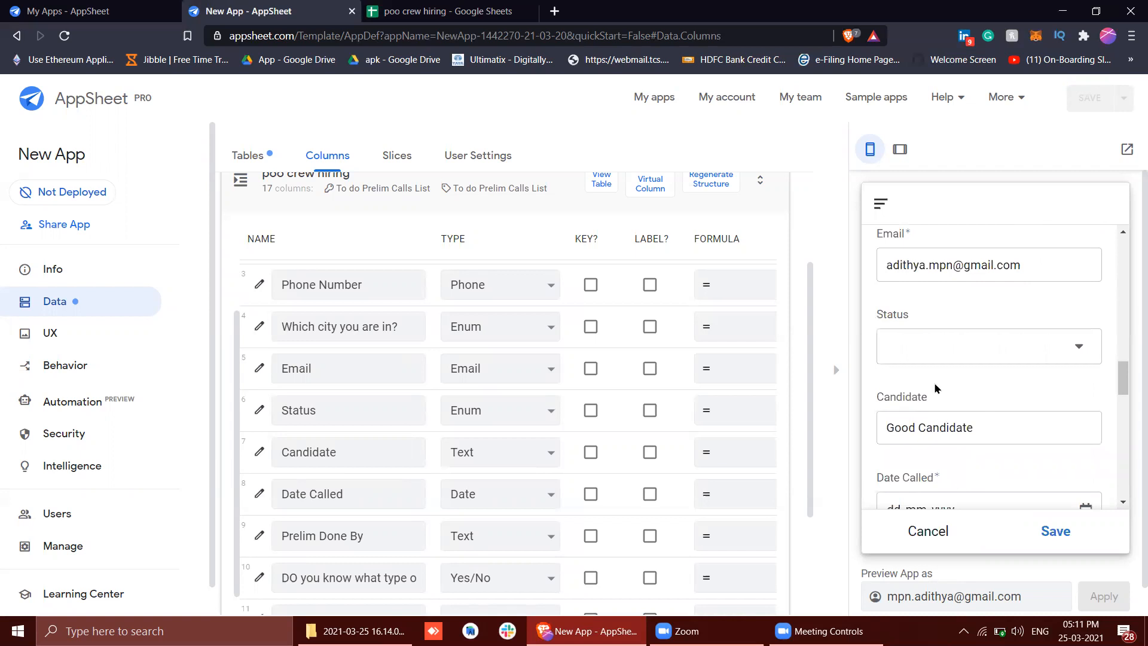
click(923, 335)
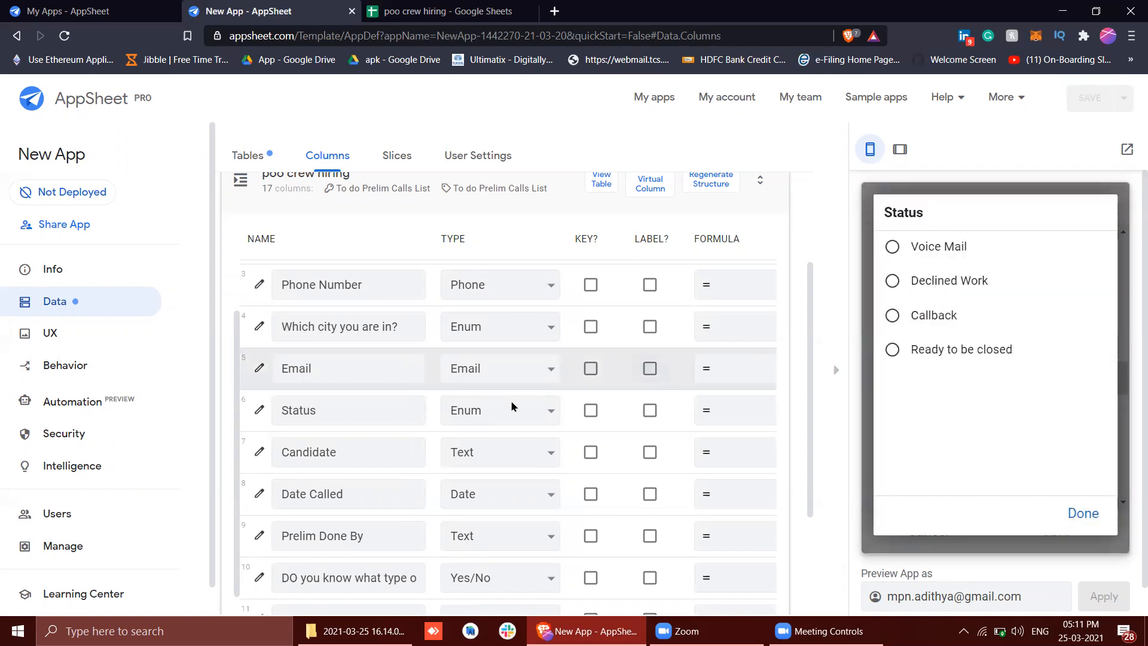
click(1073, 513)
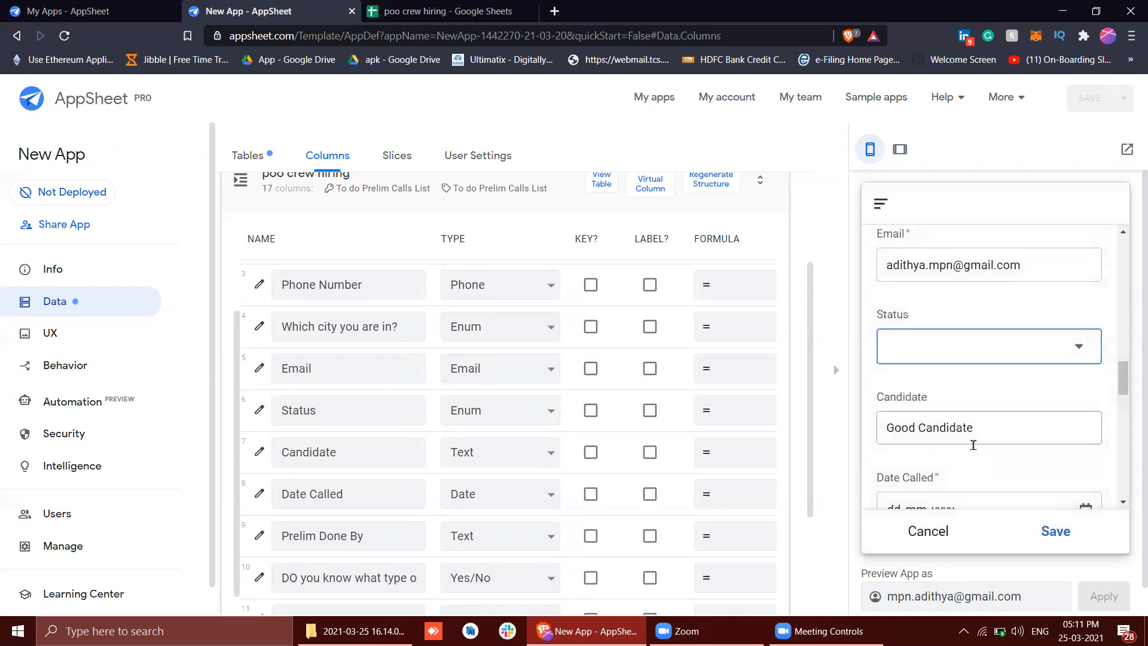
Compare the Candidate field in the preview form with the Candidate column in the Google Sheets spreadsheet, returning to AppSheet
scroll(962, 445, down, 1)
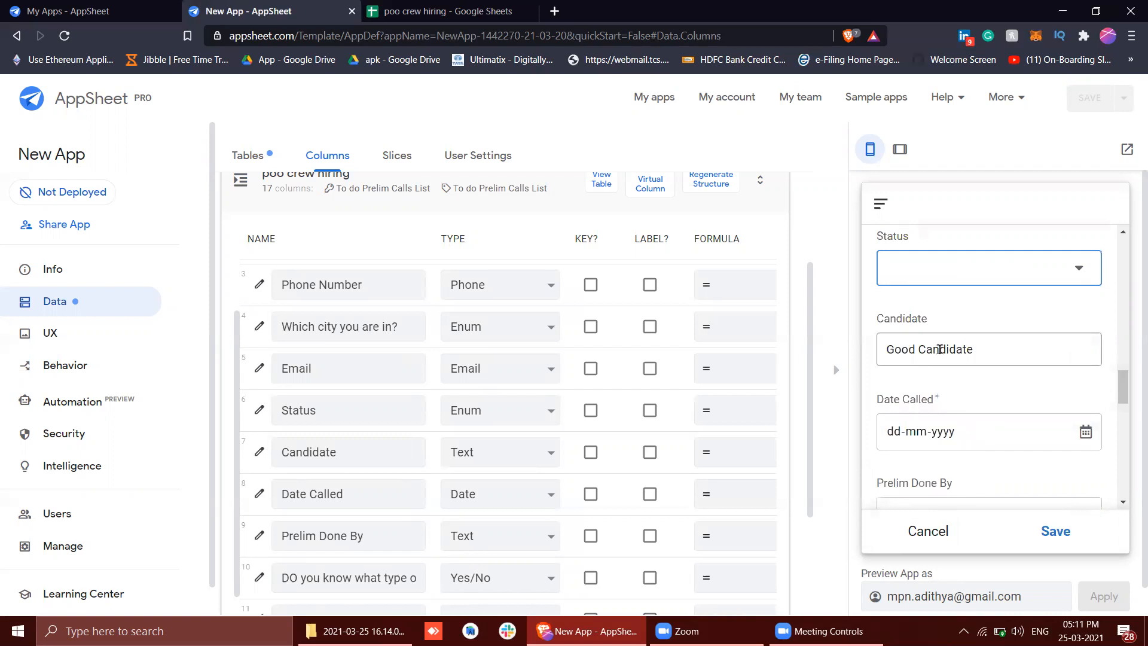
triple_click(940, 349)
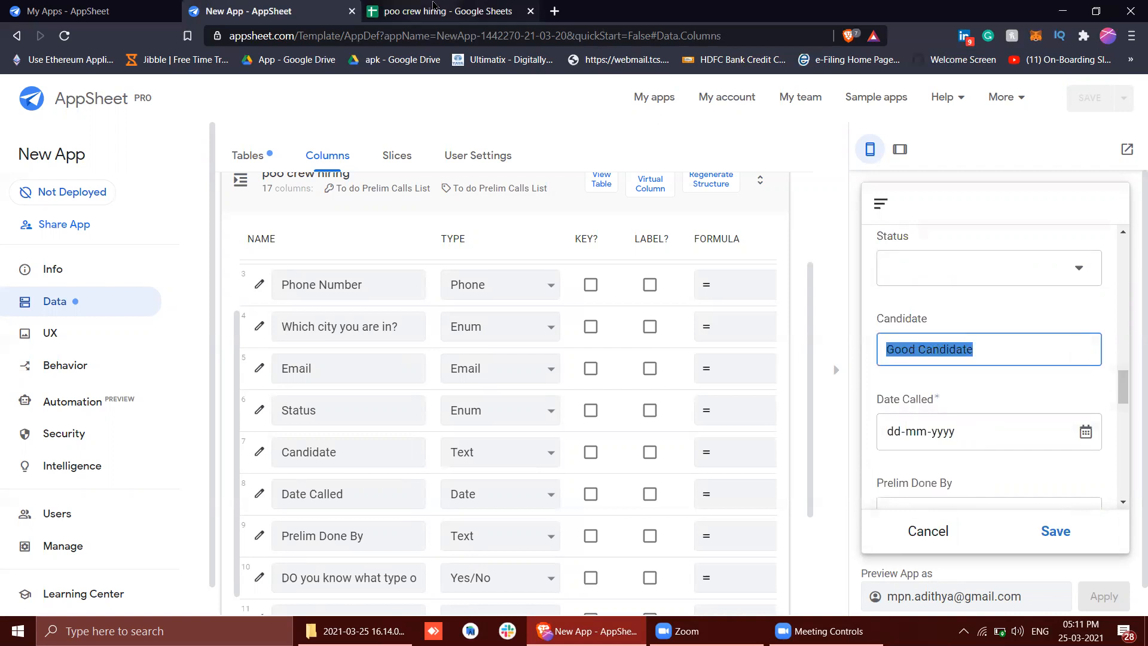
click(454, 8)
click(476, 263)
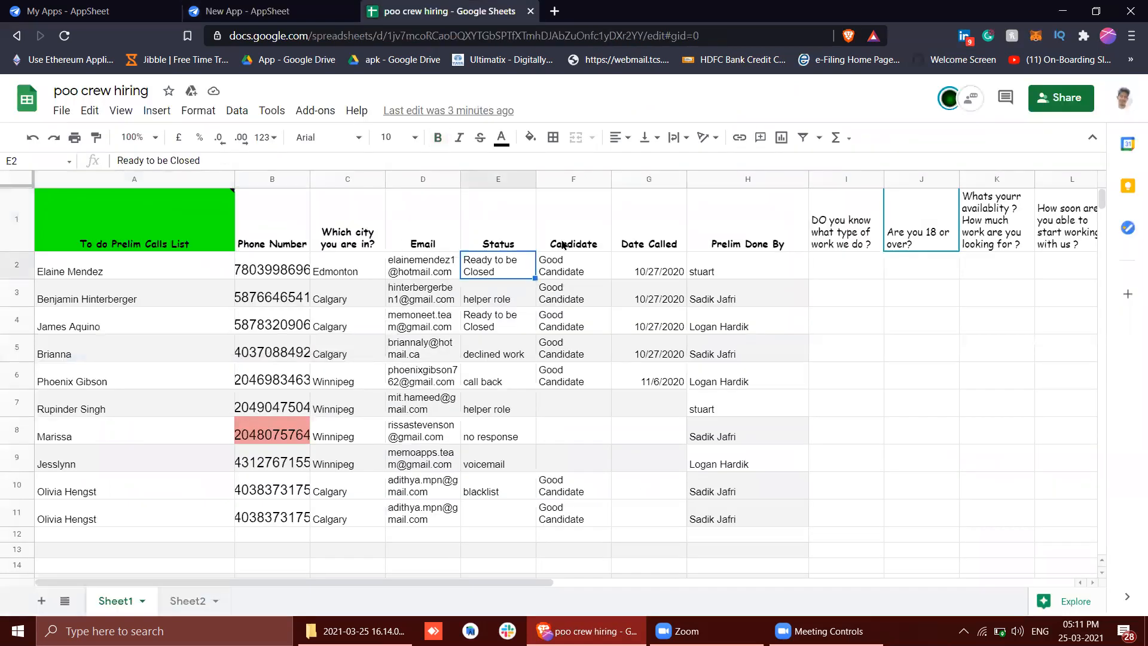
click(577, 245)
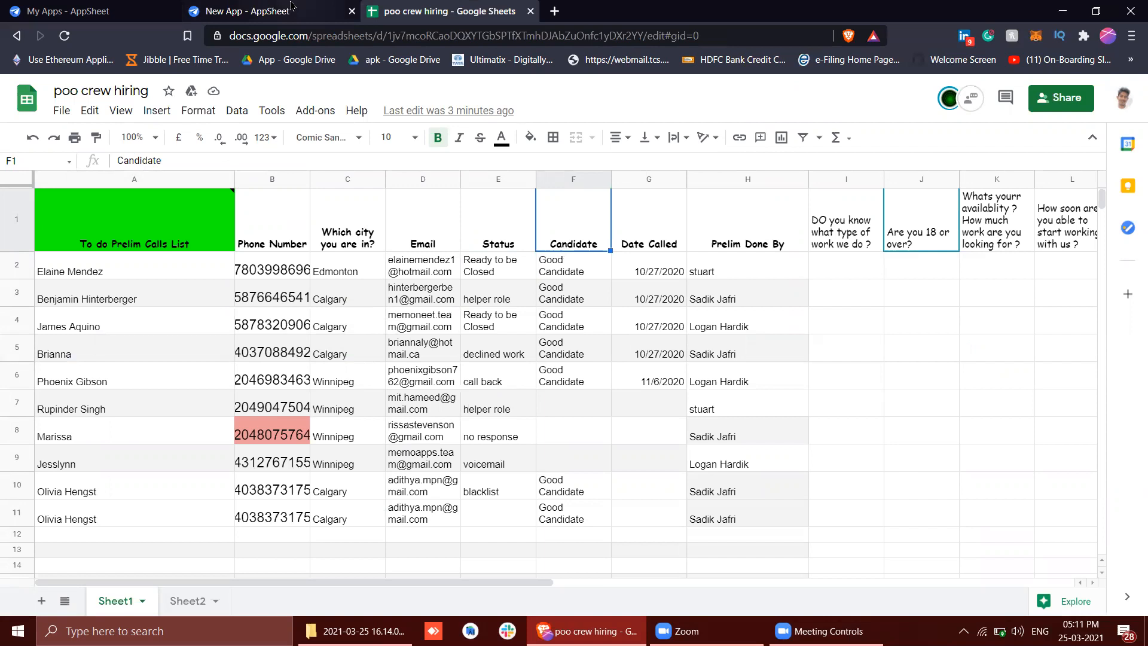
click(269, 11)
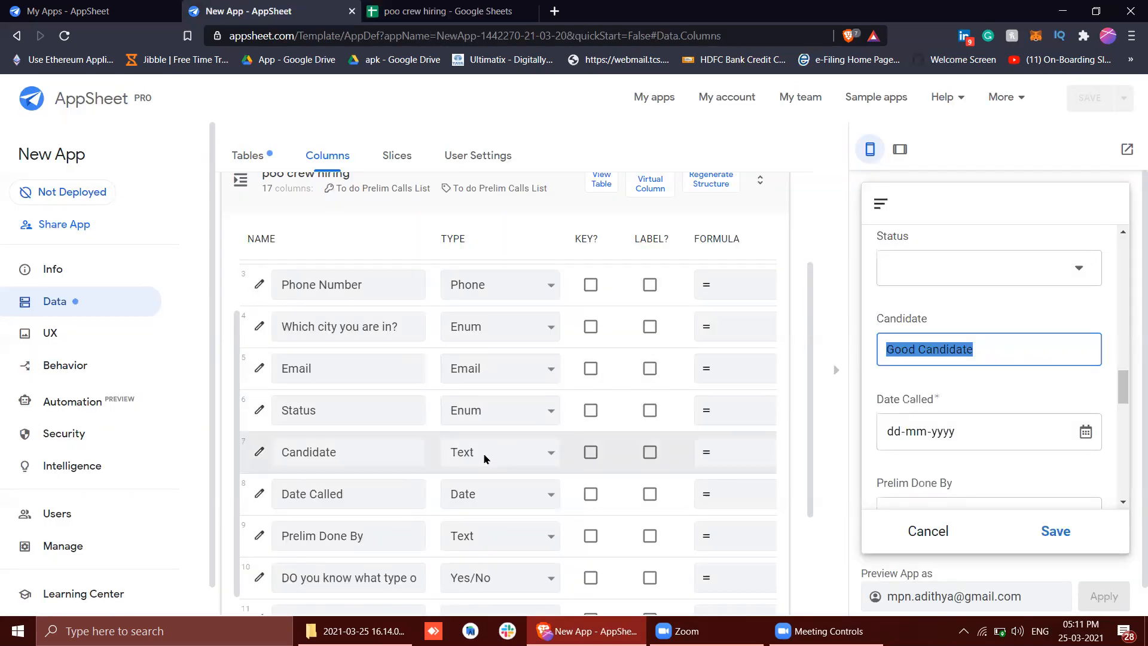
Review the AppSheet column types around Candidate and check the Date Called column in the Google Sheets spreadsheet
scroll(484, 459, down, 1)
scroll(484, 458, down, 1)
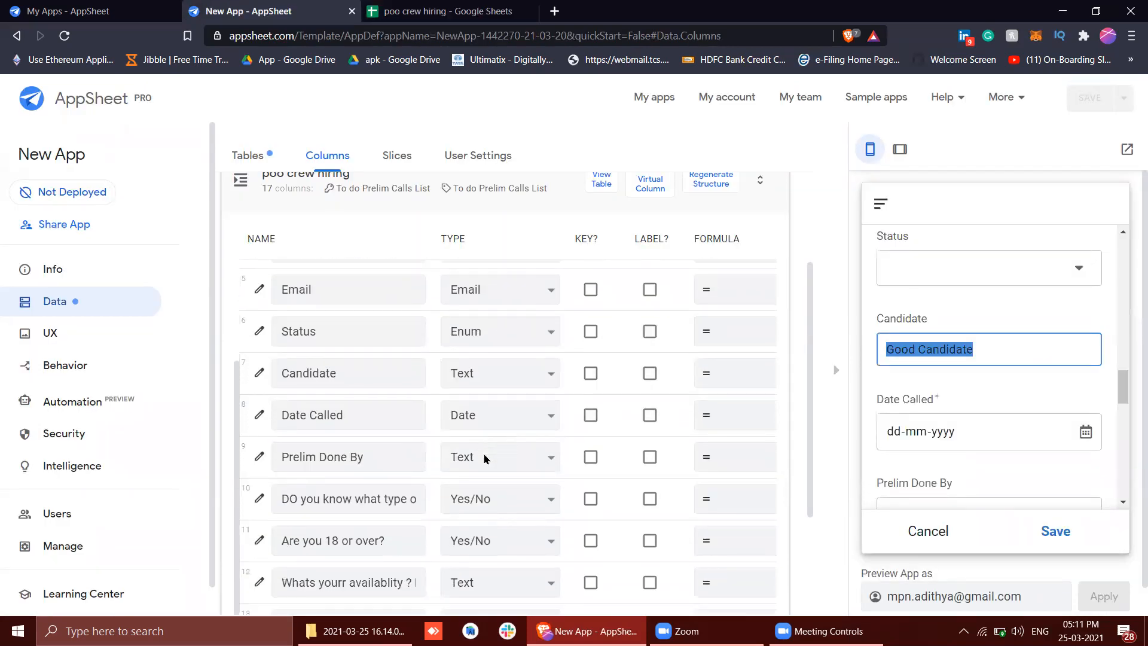
click(422, 12)
click(670, 243)
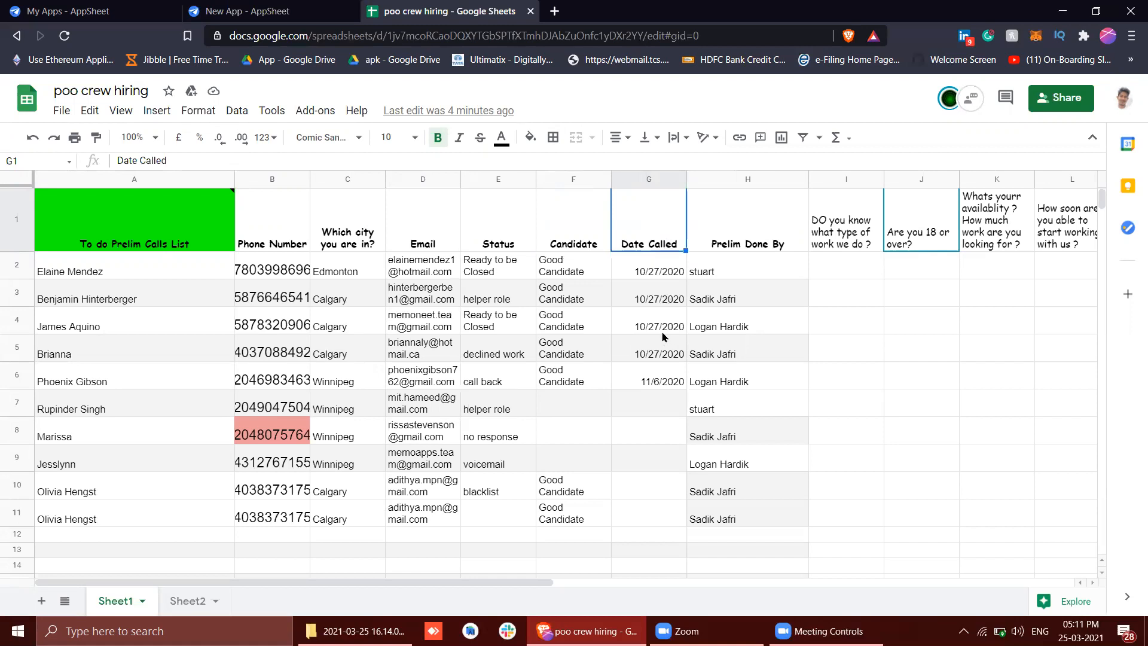
click(302, 15)
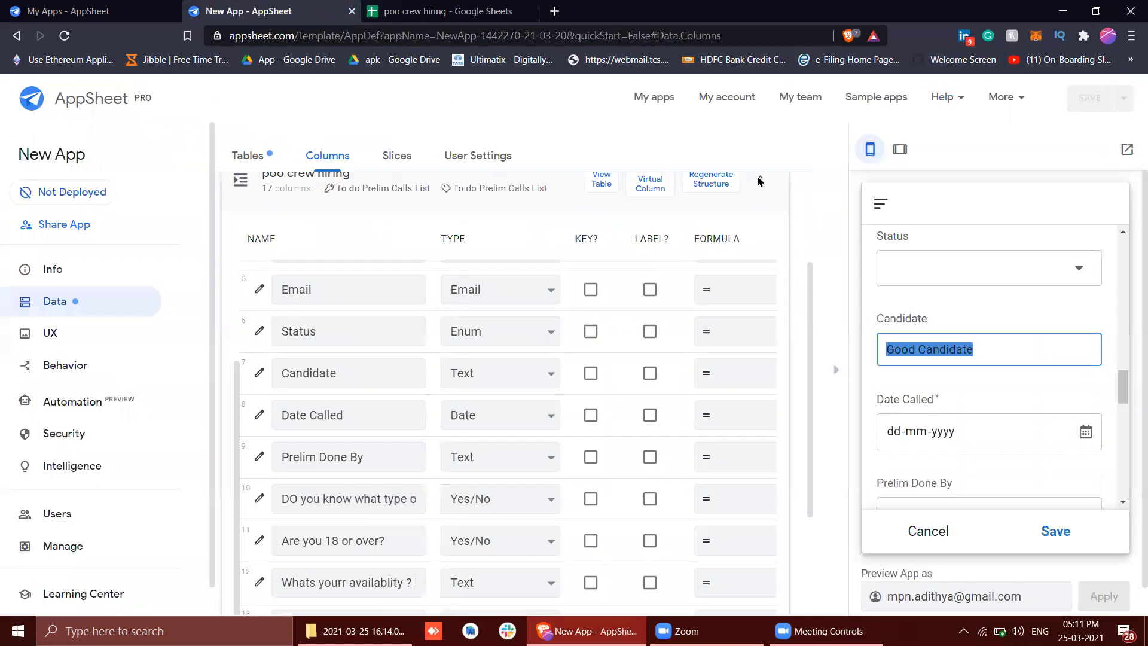
Examine the Date Called field in the preview form alongside its column's required setting and initial value
scroll(918, 342, down, 1)
scroll(919, 347, up, 2)
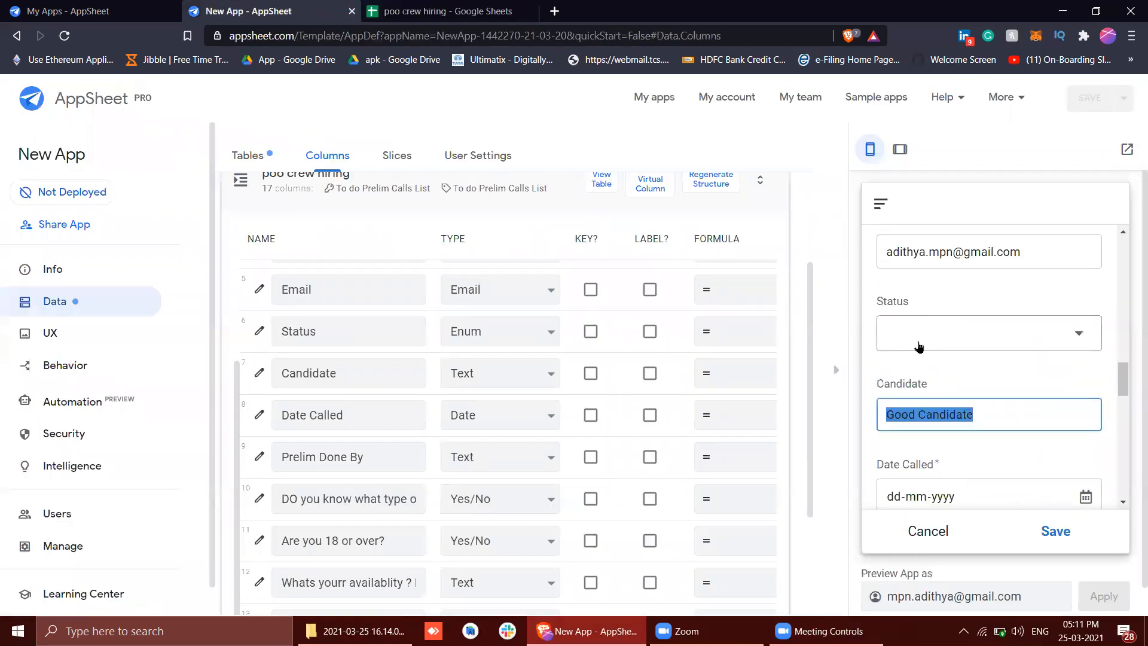
scroll(919, 347, down, 1)
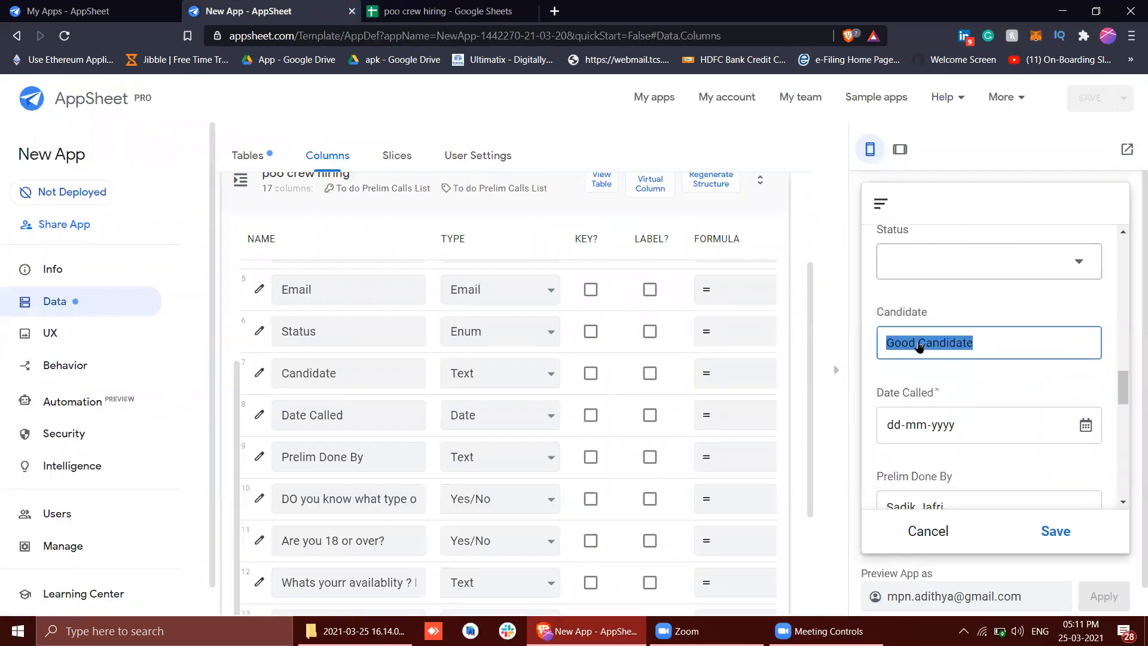
scroll(919, 347, down, 1)
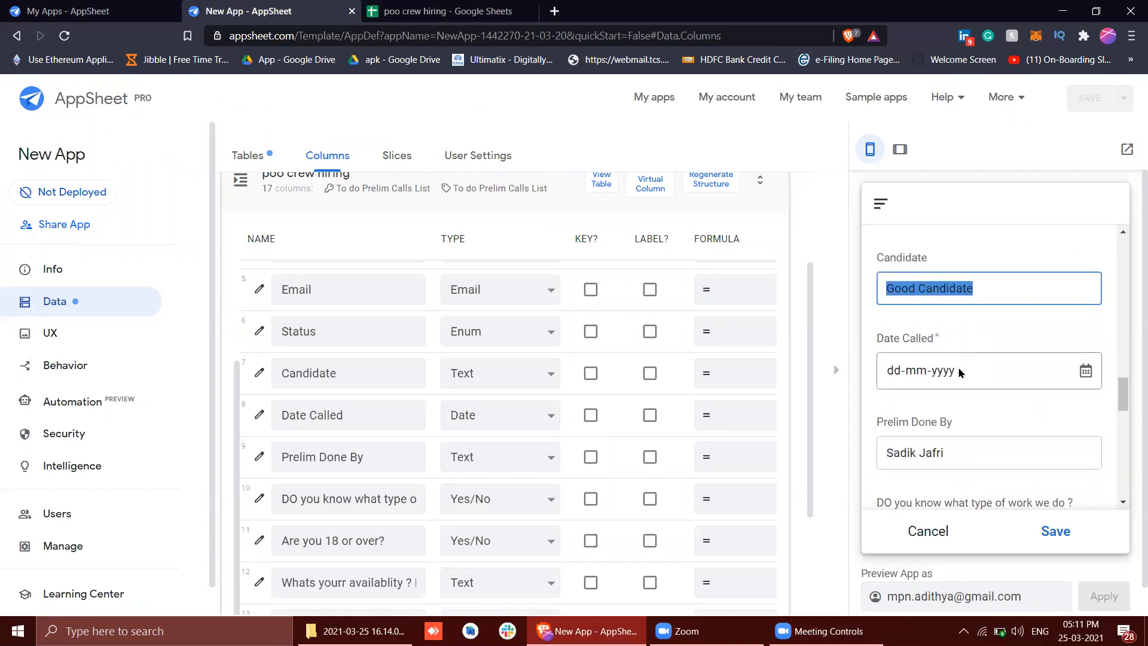
scroll(921, 365, down, 1)
scroll(588, 466, down, 1)
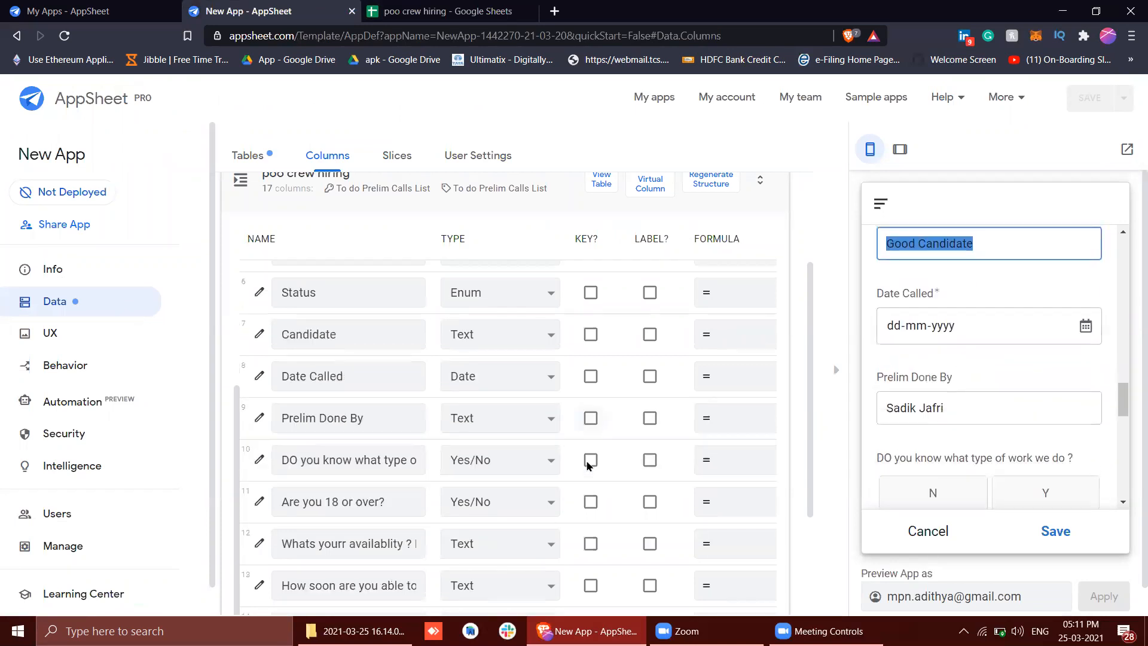
scroll(460, 382, right, 8)
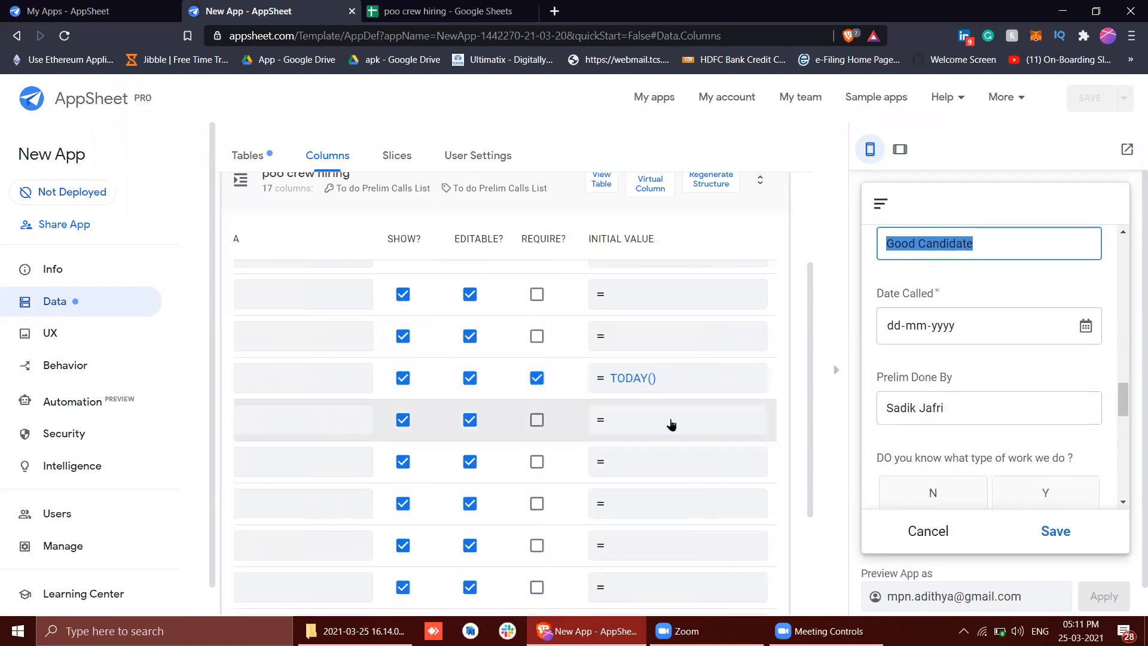
scroll(671, 424, up, 1)
scroll(670, 426, left, 3)
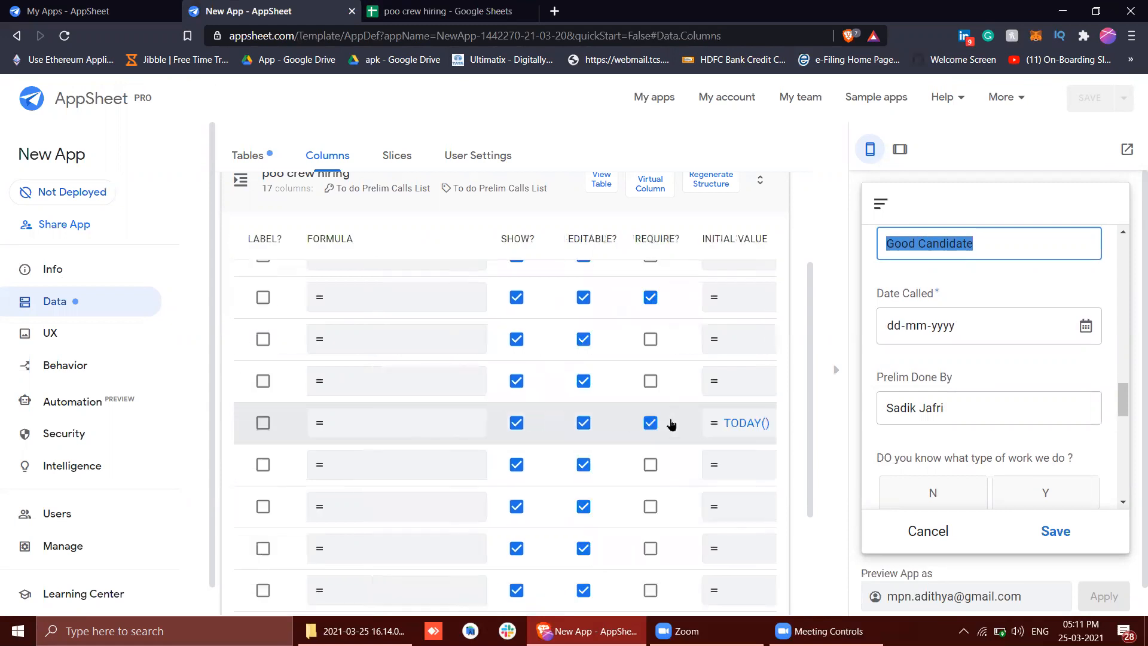
click(1071, 337)
key(Escape)
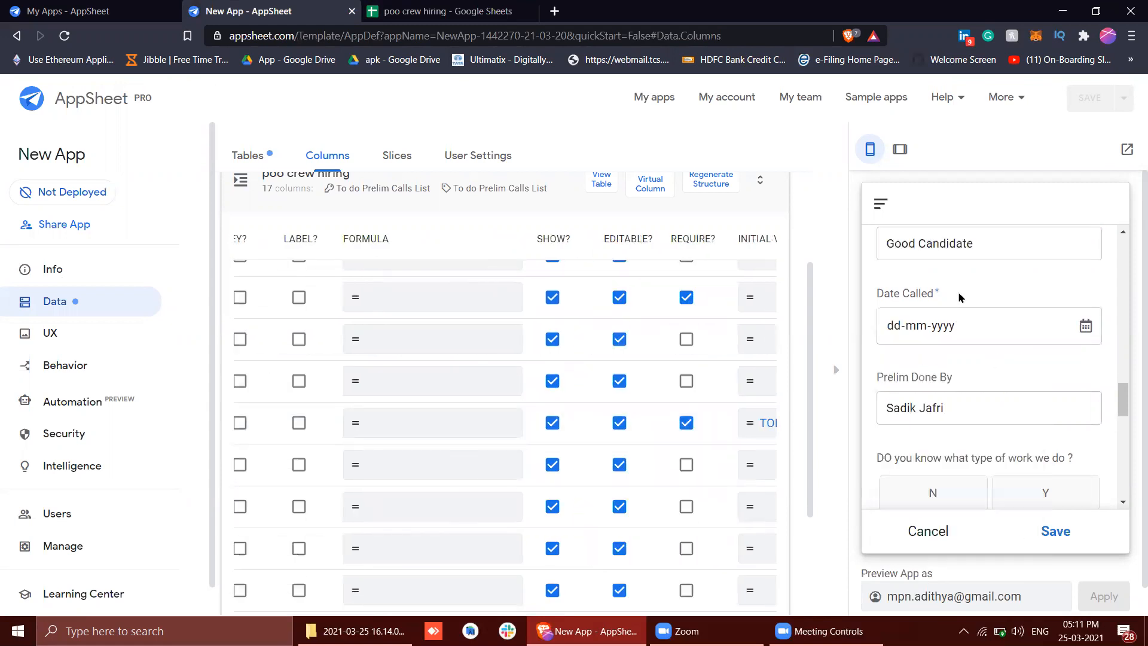
Compare the first Date Called entry in Google Sheets with the date field in the AppSheet preview form
click(428, 11)
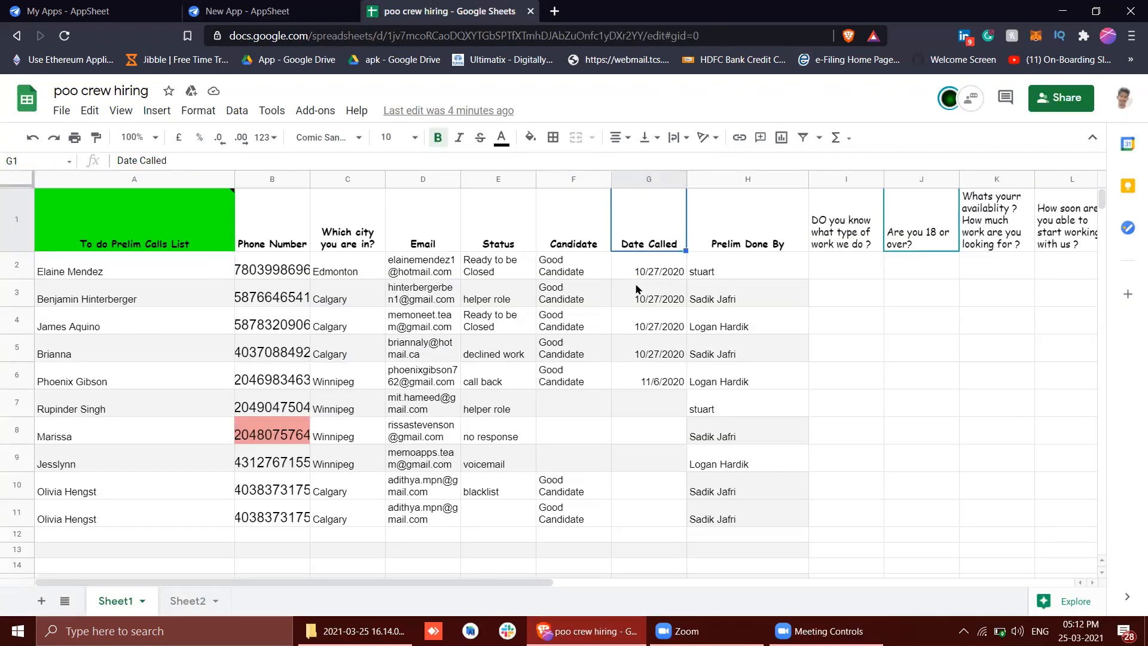
click(621, 270)
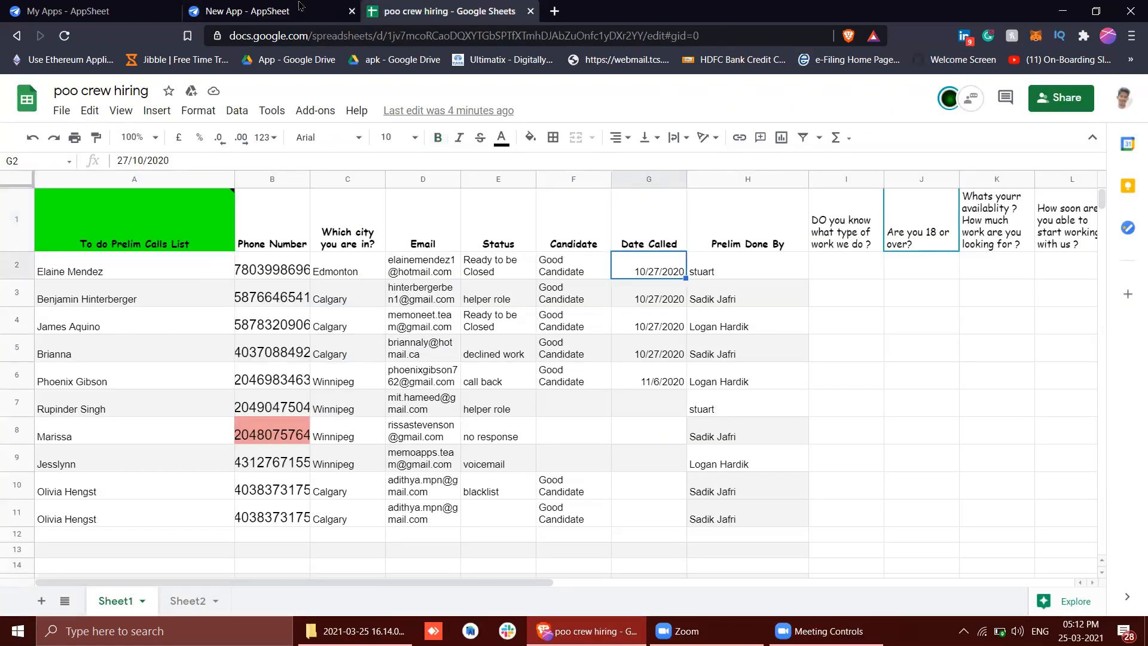
click(268, 7)
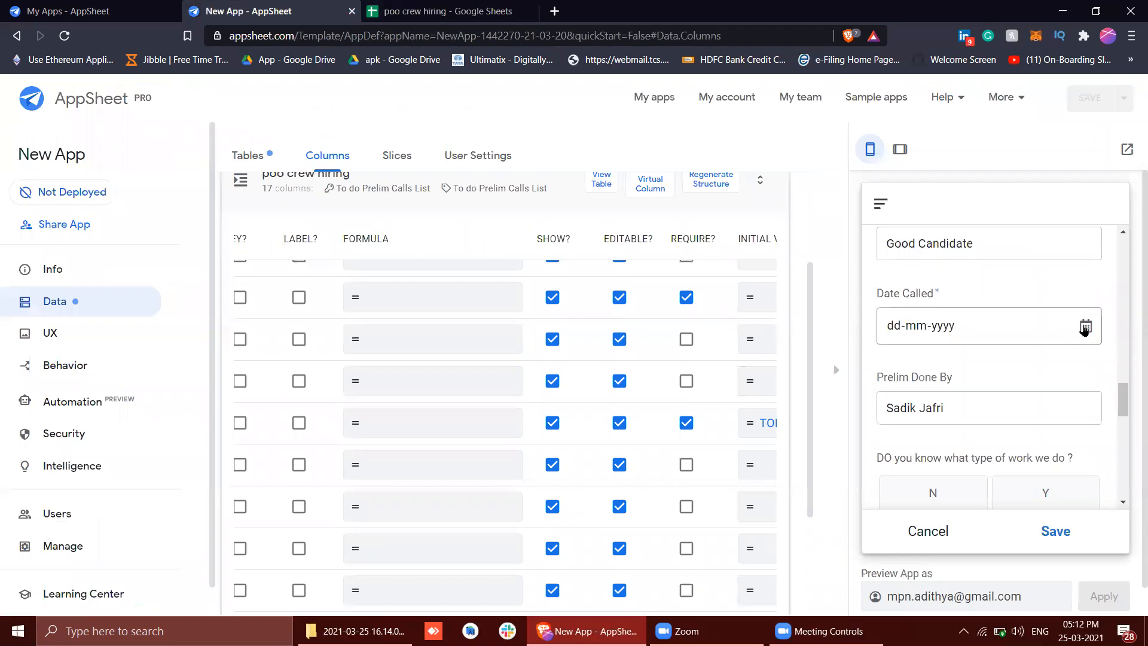
scroll(957, 407, up, 3)
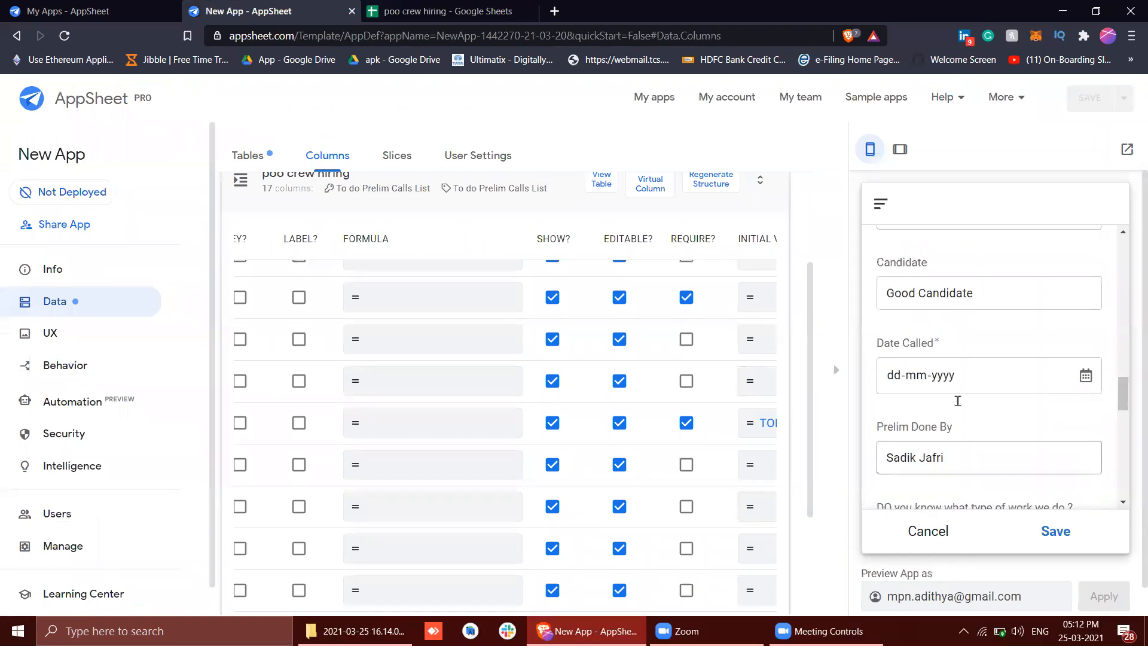
scroll(957, 407, up, 5)
scroll(957, 407, down, 7)
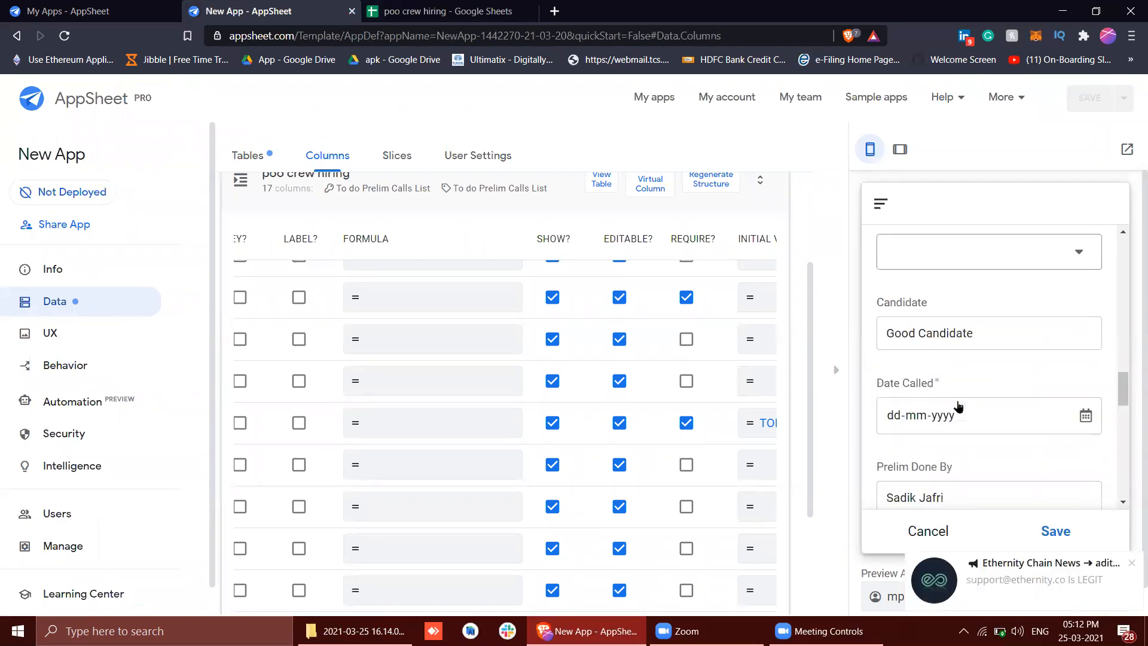
scroll(957, 407, down, 5)
Check the first Email entry in Google Sheets, then go back to the Date Called field in the AppSheet preview form
click(427, 11)
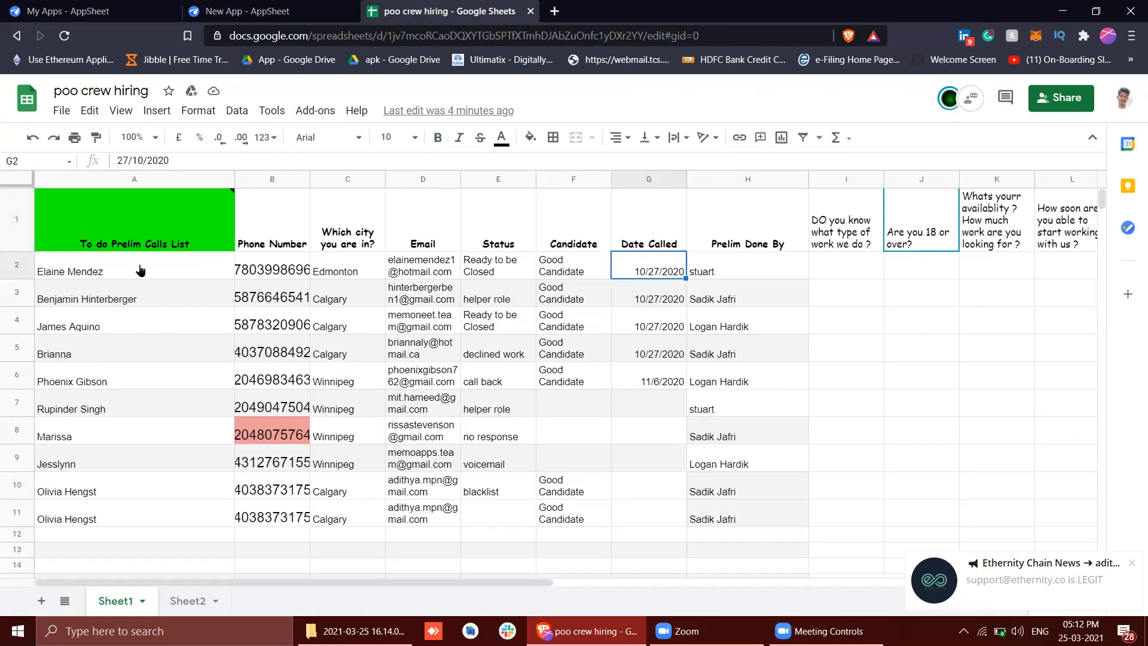
click(432, 270)
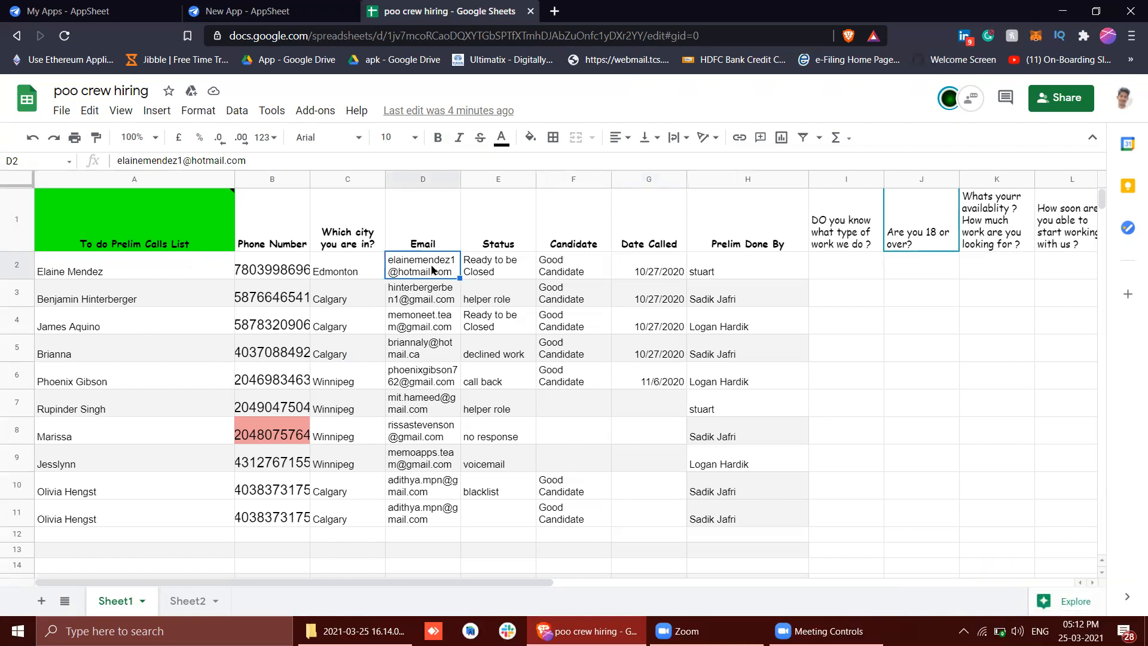
click(239, 11)
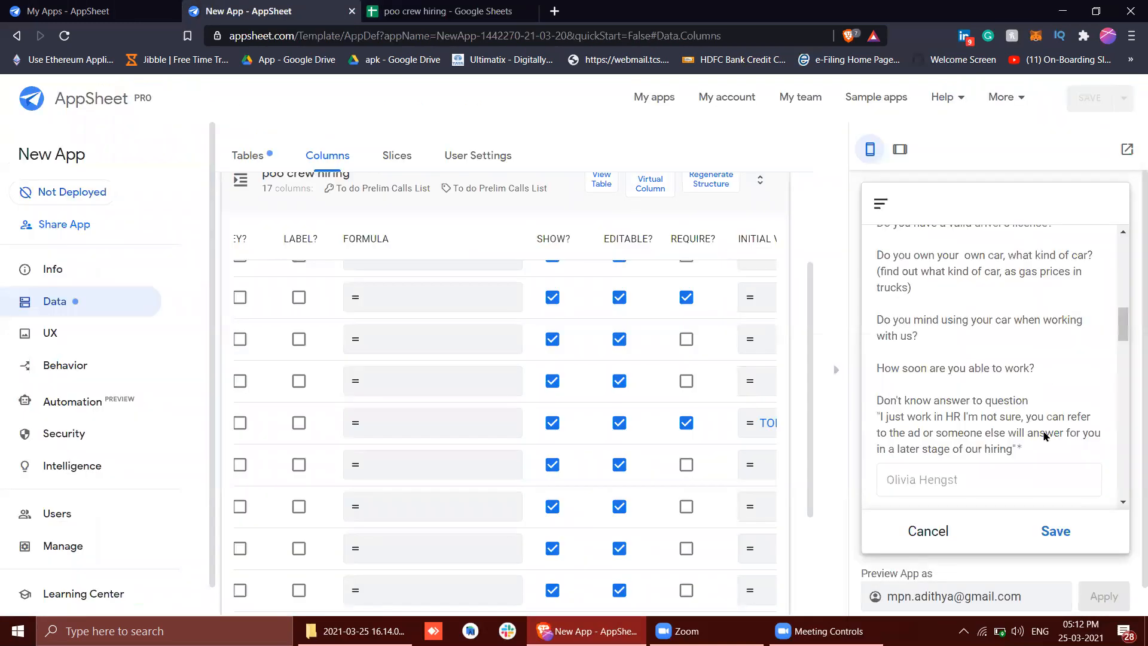
scroll(1047, 437, up, 5)
scroll(1043, 436, down, 4)
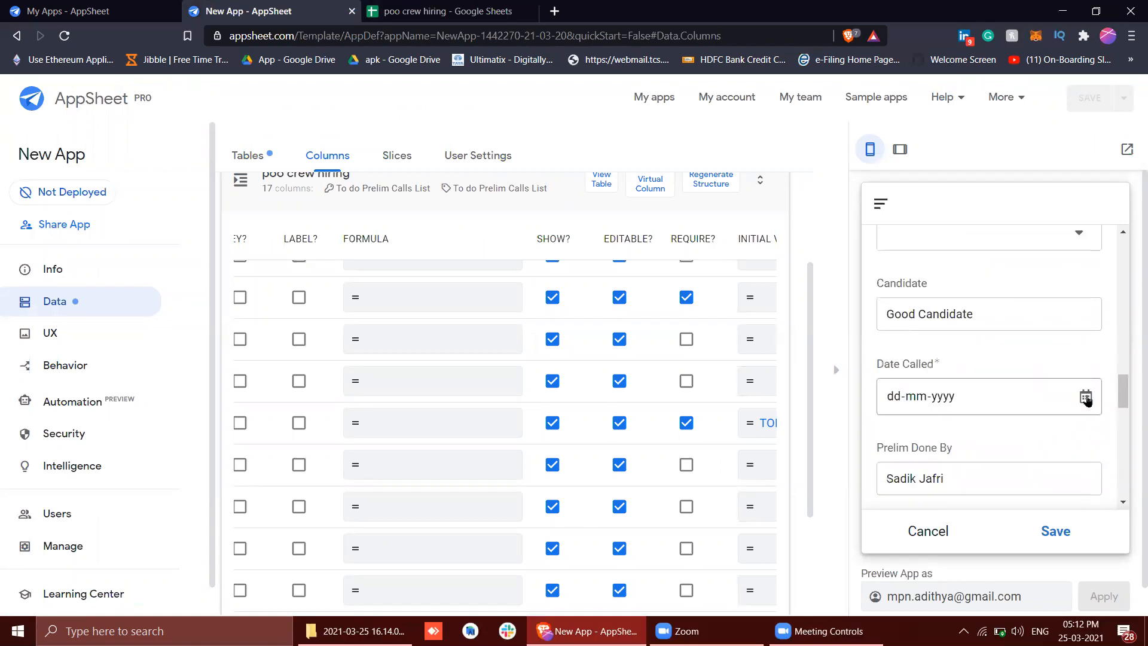
Check the Date Called field's calendar control in the preview and its column type in the column list
click(1085, 397)
click(1004, 446)
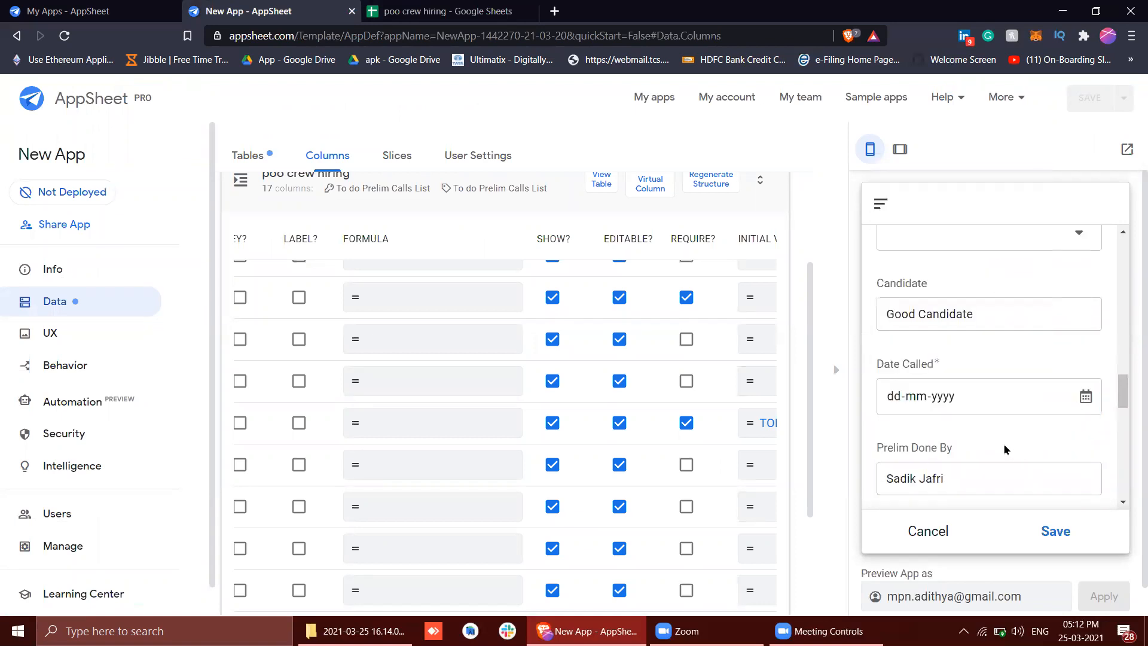
scroll(655, 461, left, 6)
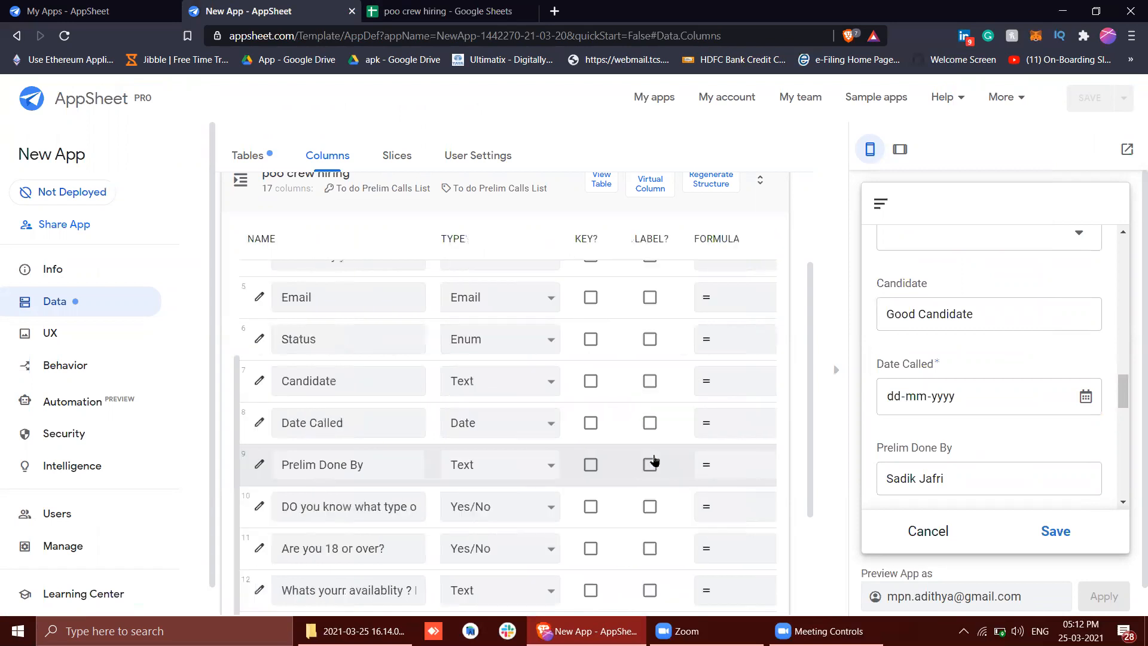
scroll(622, 443, down, 1)
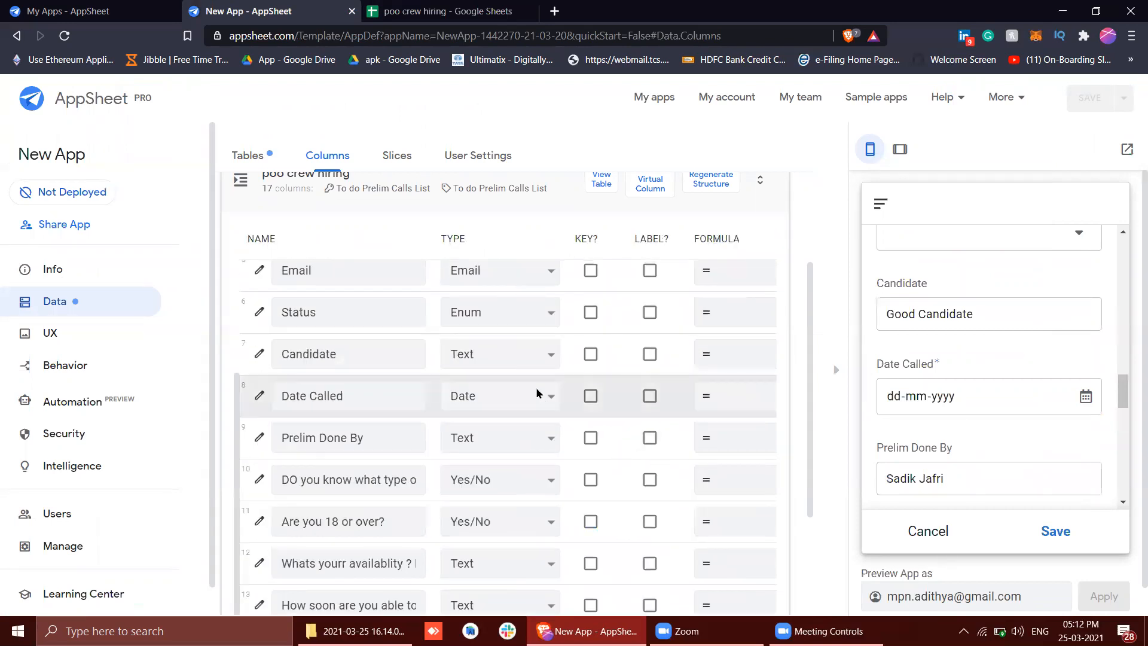
scroll(976, 381, down, 2)
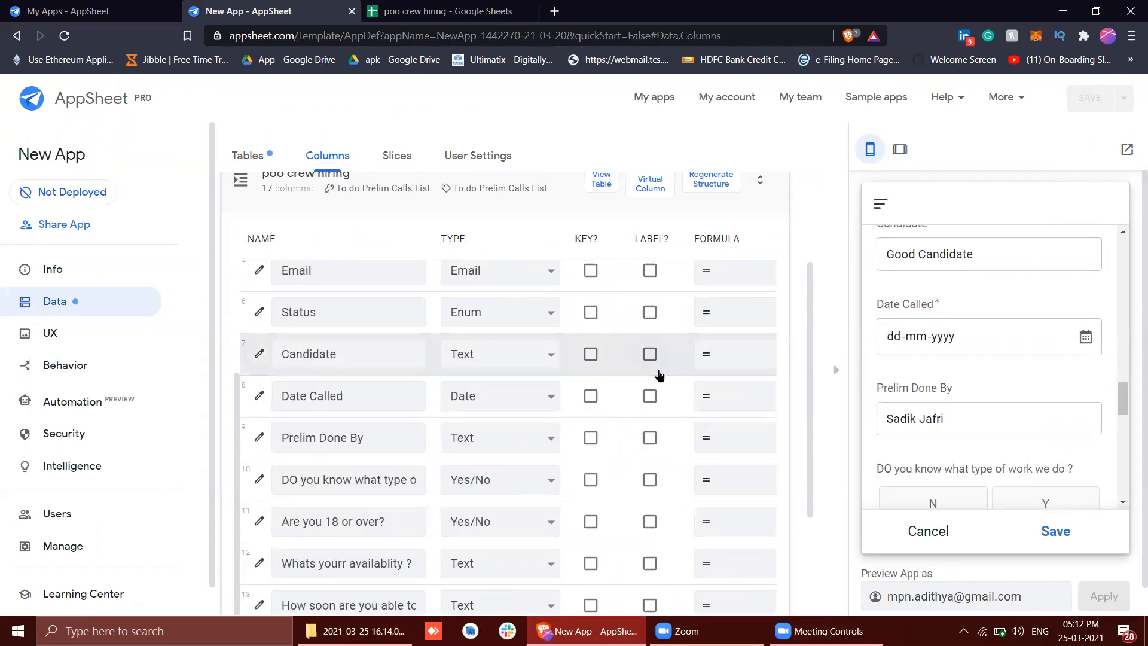
scroll(659, 375, right, 3)
scroll(659, 375, left, 2)
scroll(971, 348, up, 1)
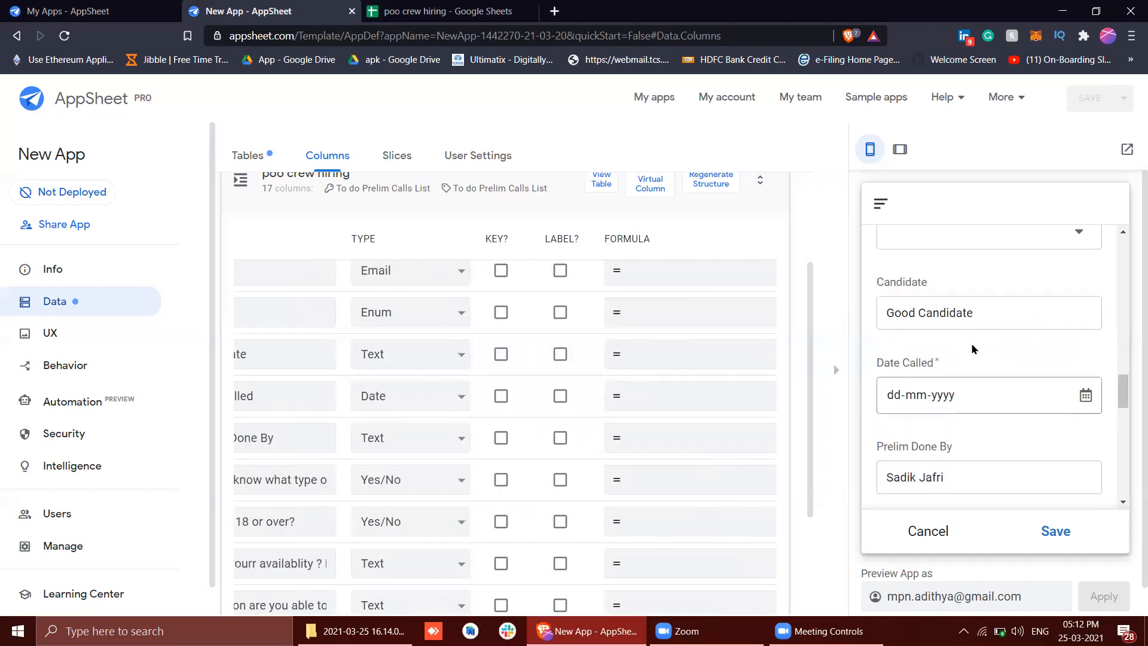
Set Date Called to 25-03-2021 in the preview form using the calendar
click(1086, 399)
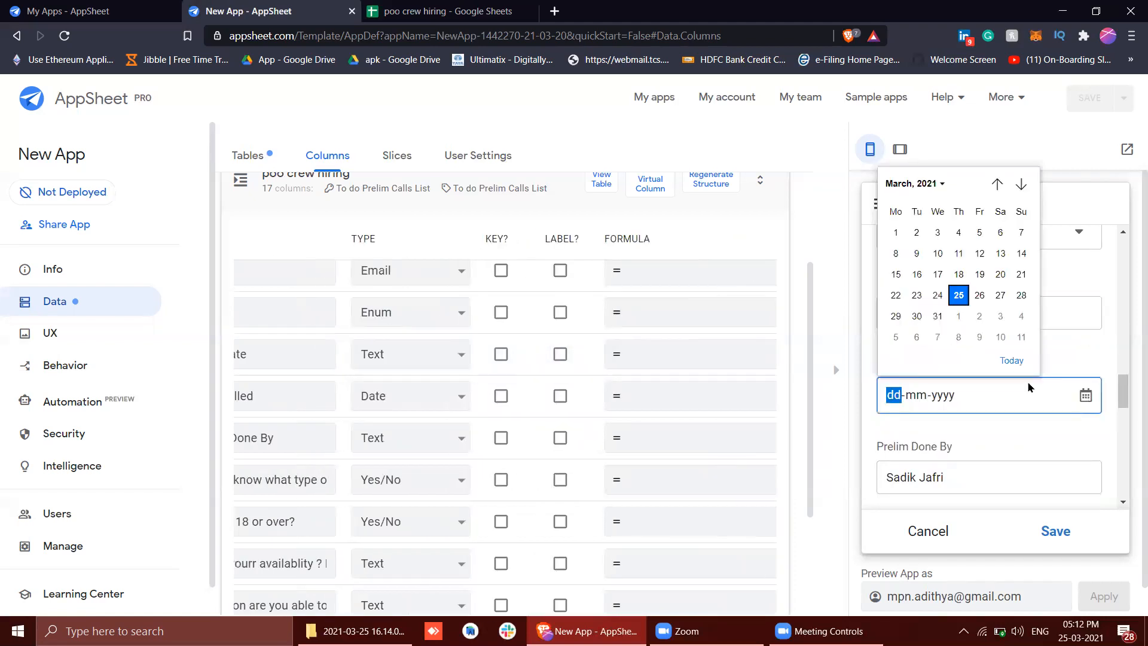
click(958, 302)
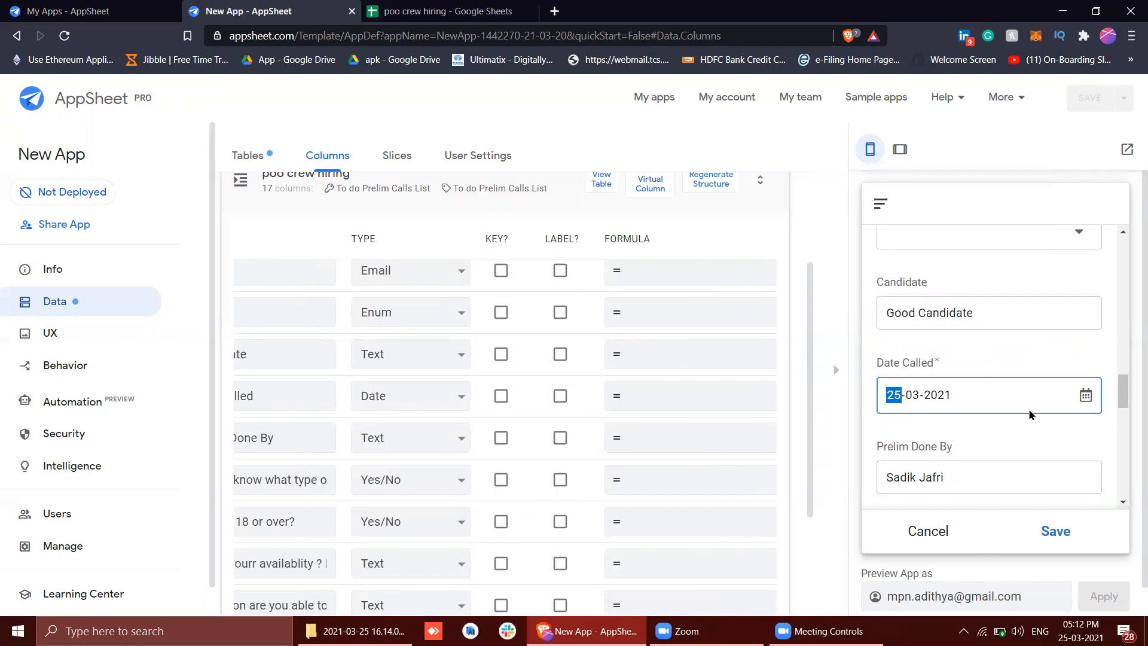
click(1086, 396)
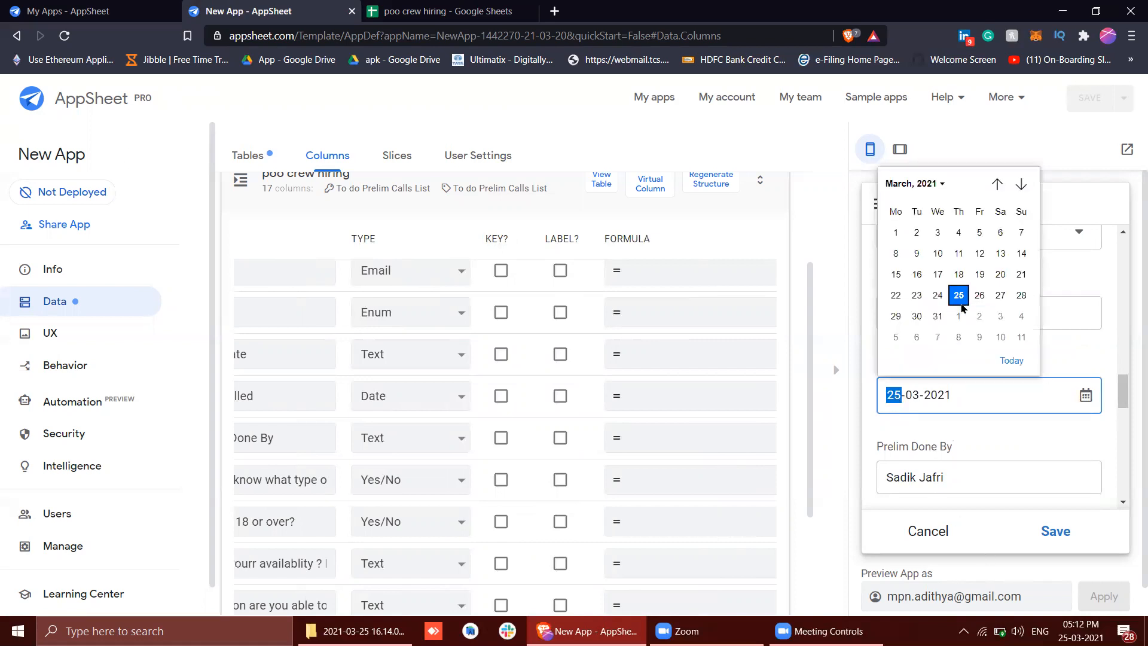
click(1010, 446)
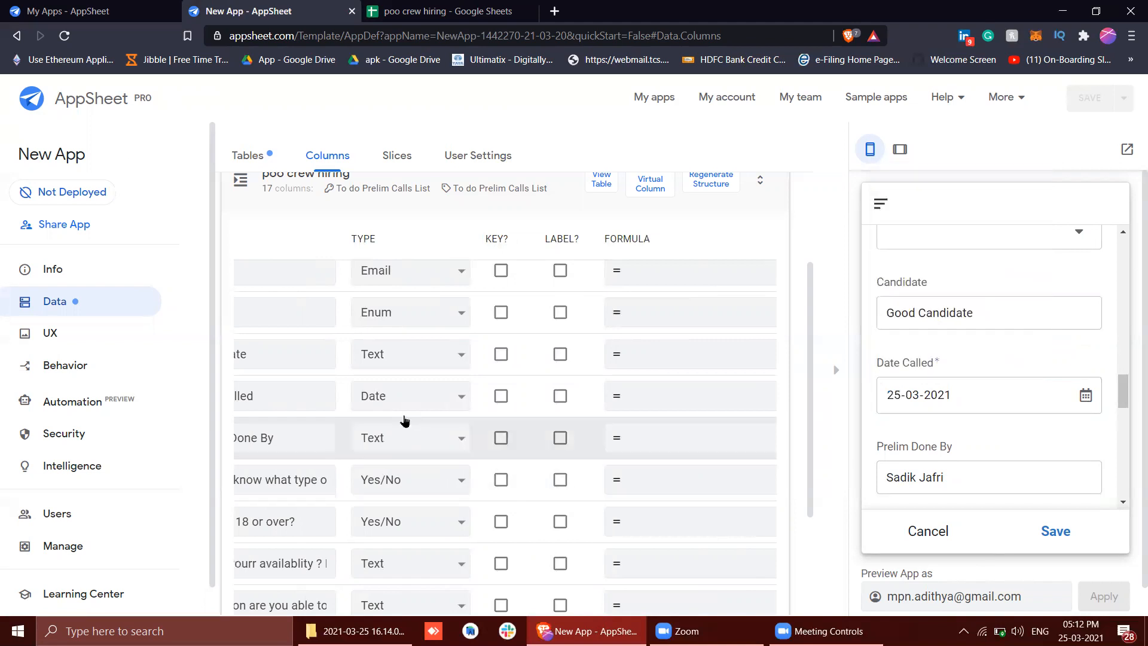
scroll(404, 407, right, 1)
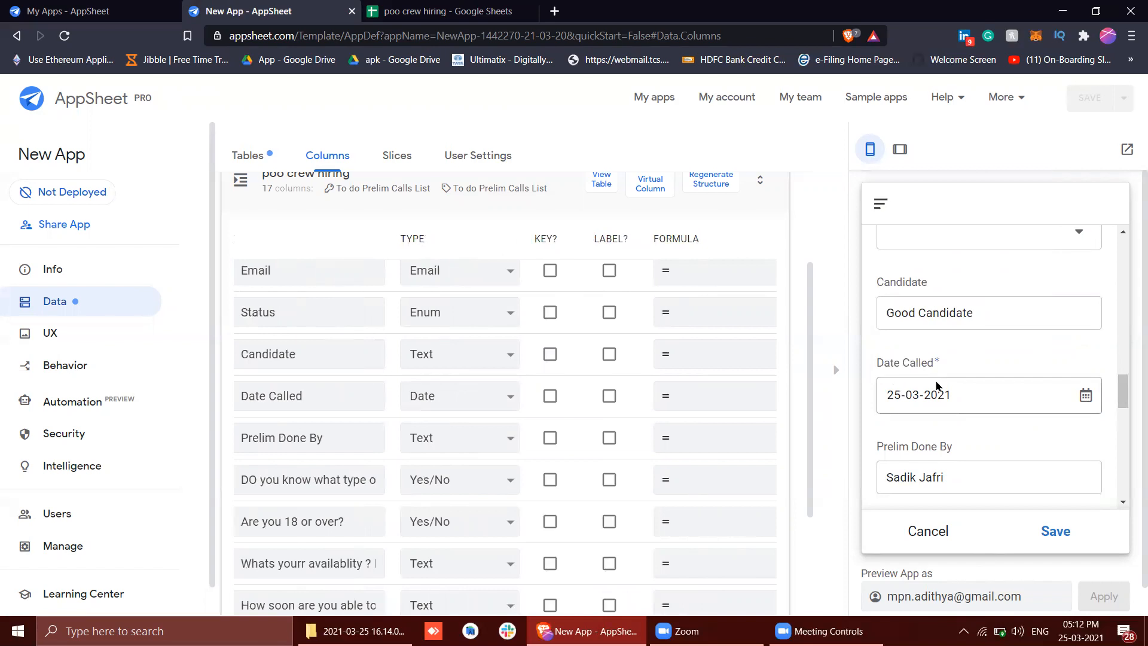
scroll(936, 386, down, 1)
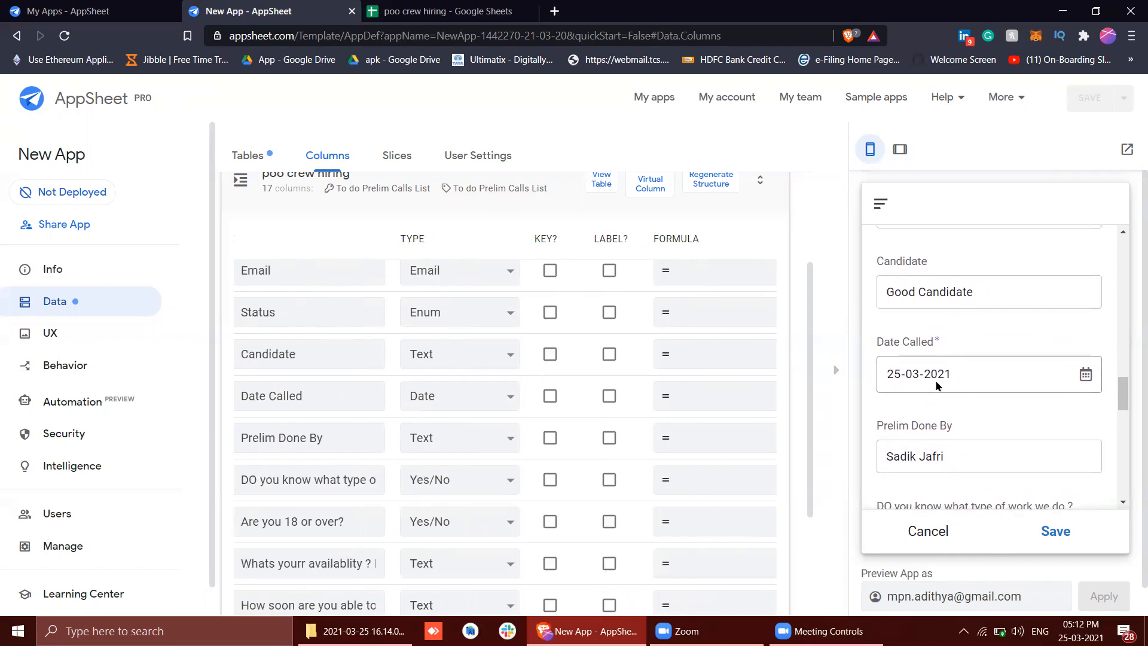
Check the Date Called column's initial value, then discard the open preview form and inspect Date Called in a new blank entry
scroll(680, 438, right, 8)
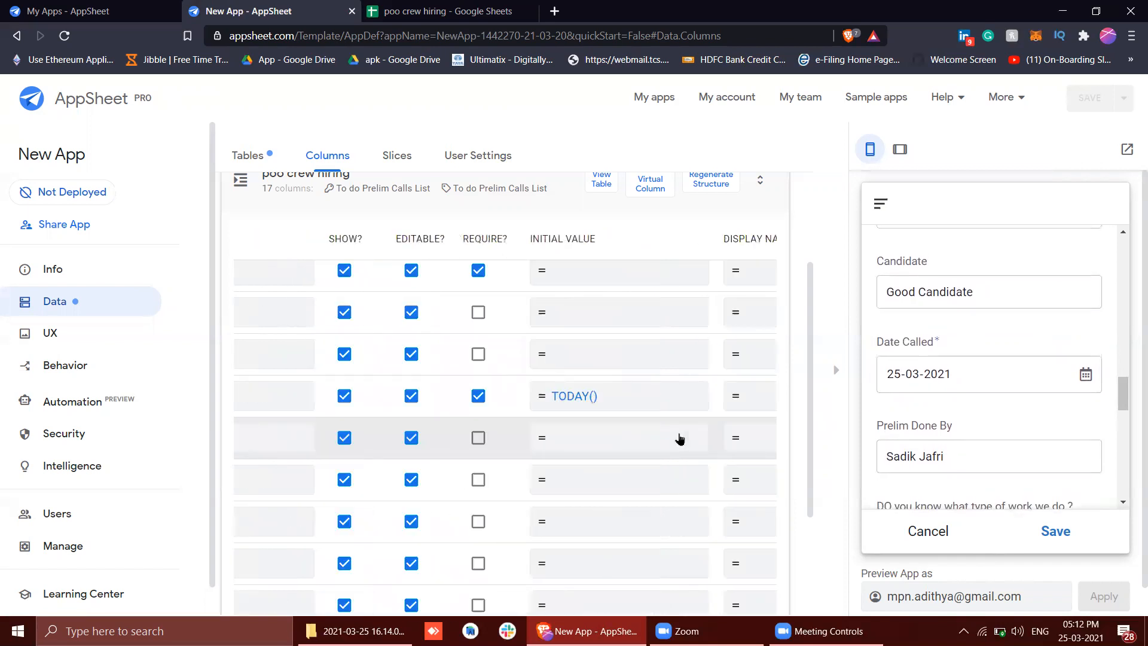
scroll(681, 439, left, 1)
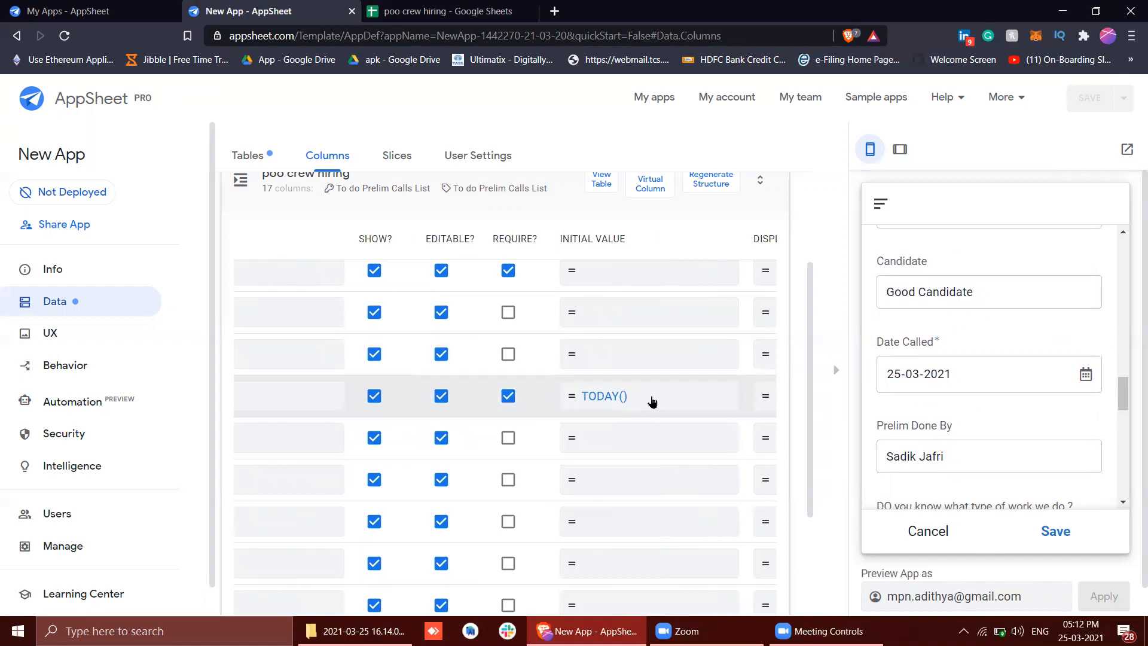
click(926, 530)
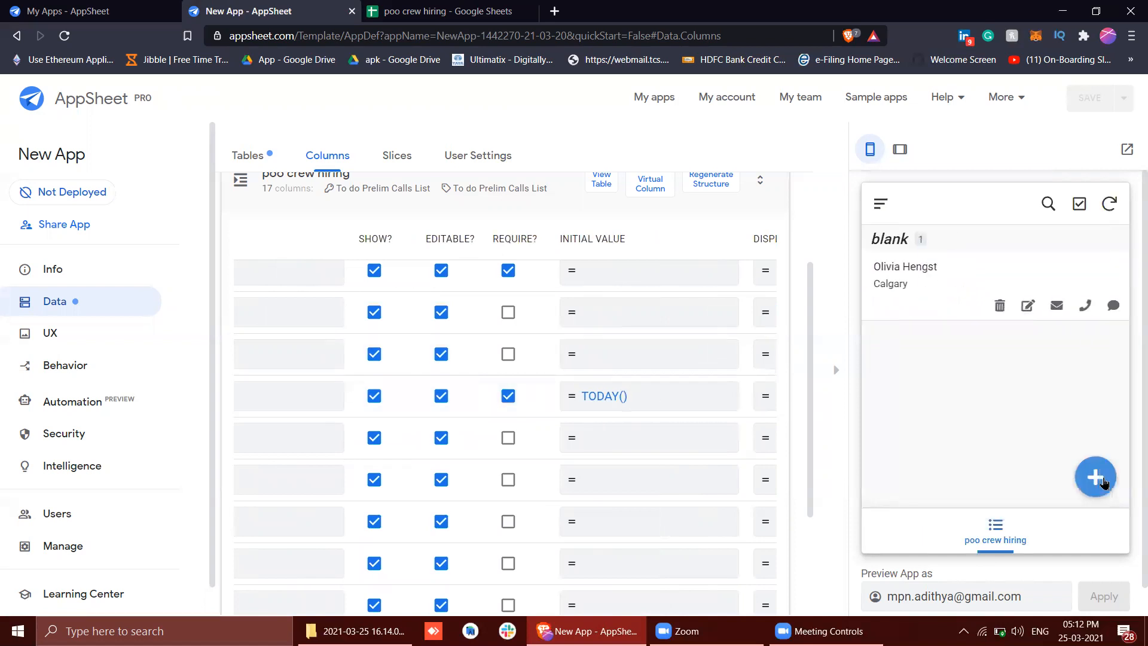
click(1102, 480)
scroll(1004, 412, down, 10)
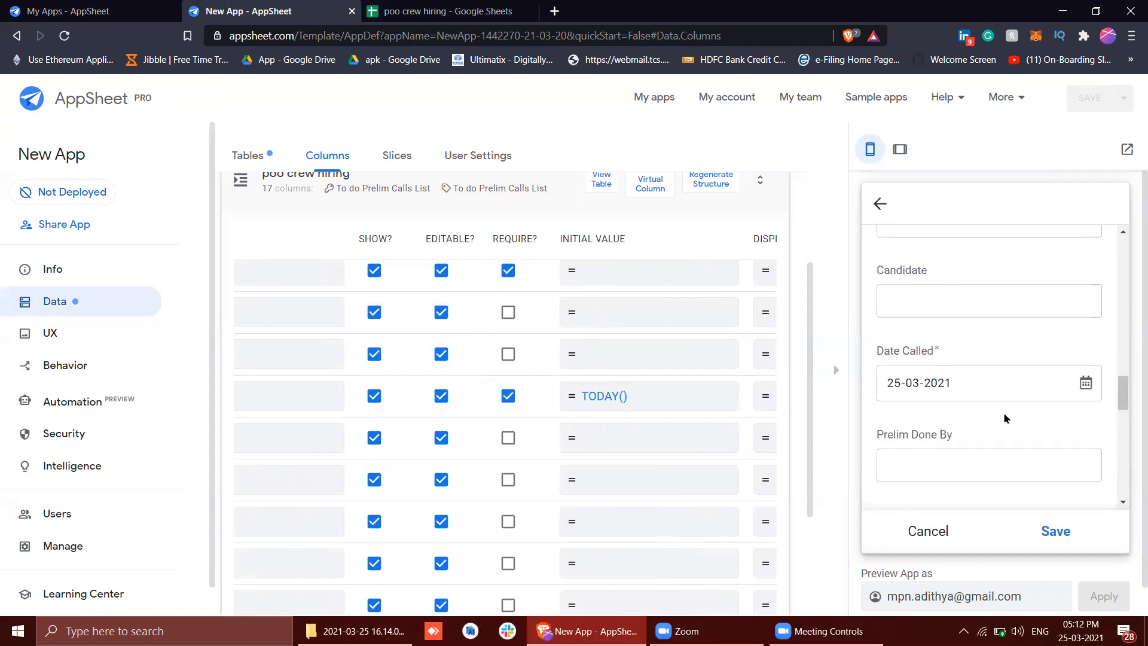
click(915, 534)
Review the Date Called column settings, then open the existing candidate record for editing in the preview and examine its Date Called field
scroll(614, 457, left, 5)
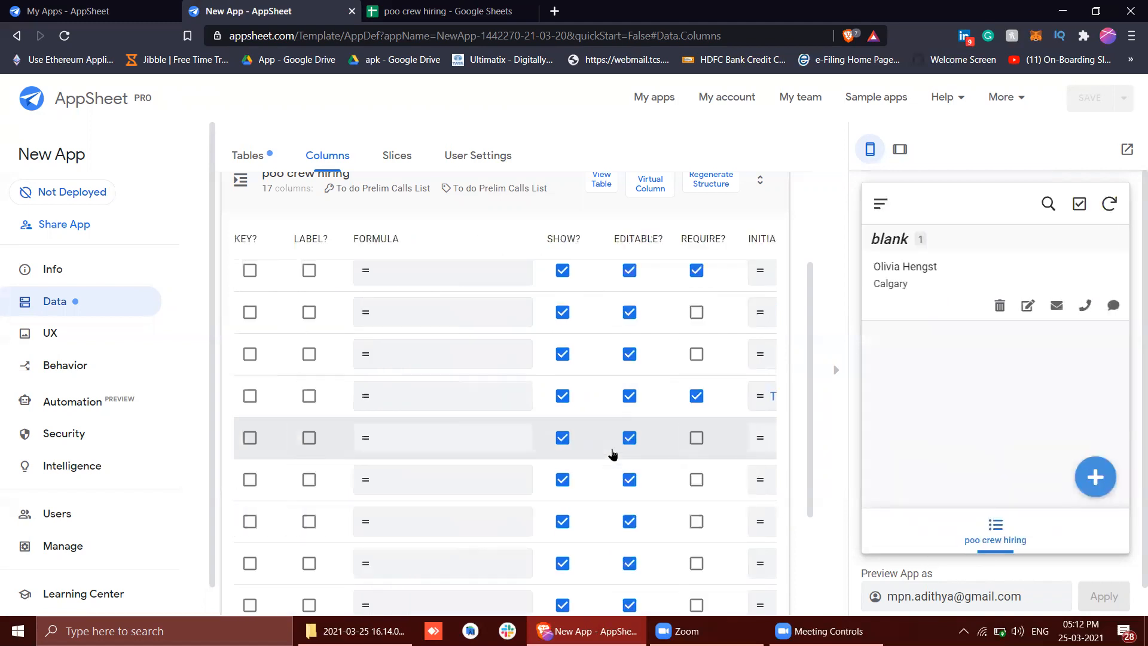
scroll(471, 413, right, 3)
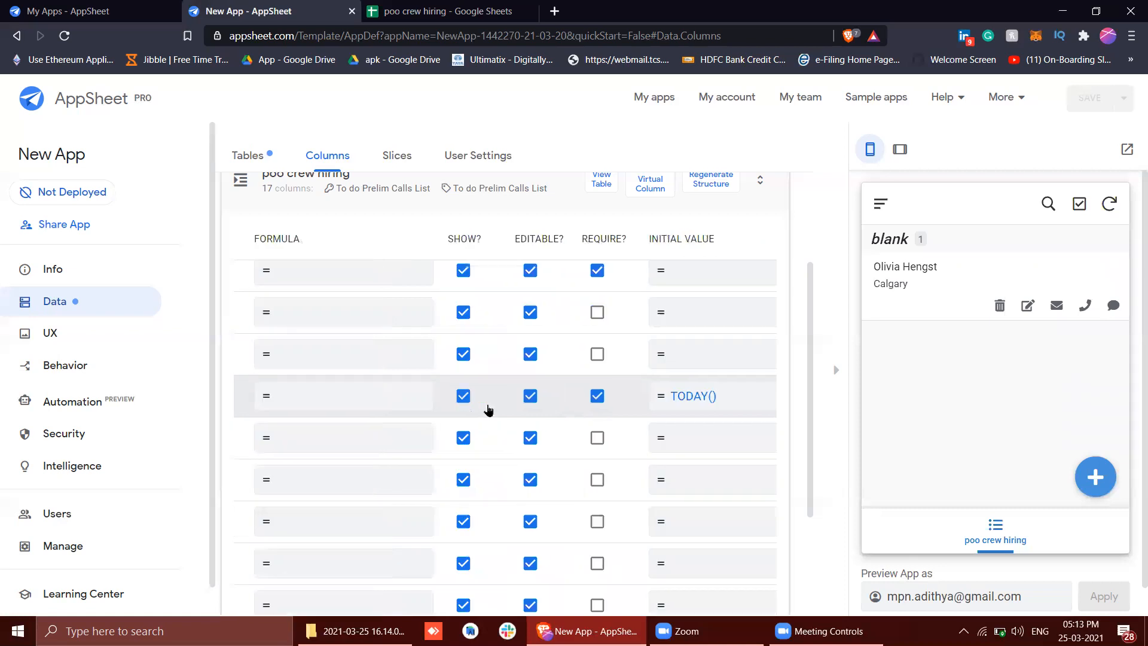
scroll(360, 397, left, 4)
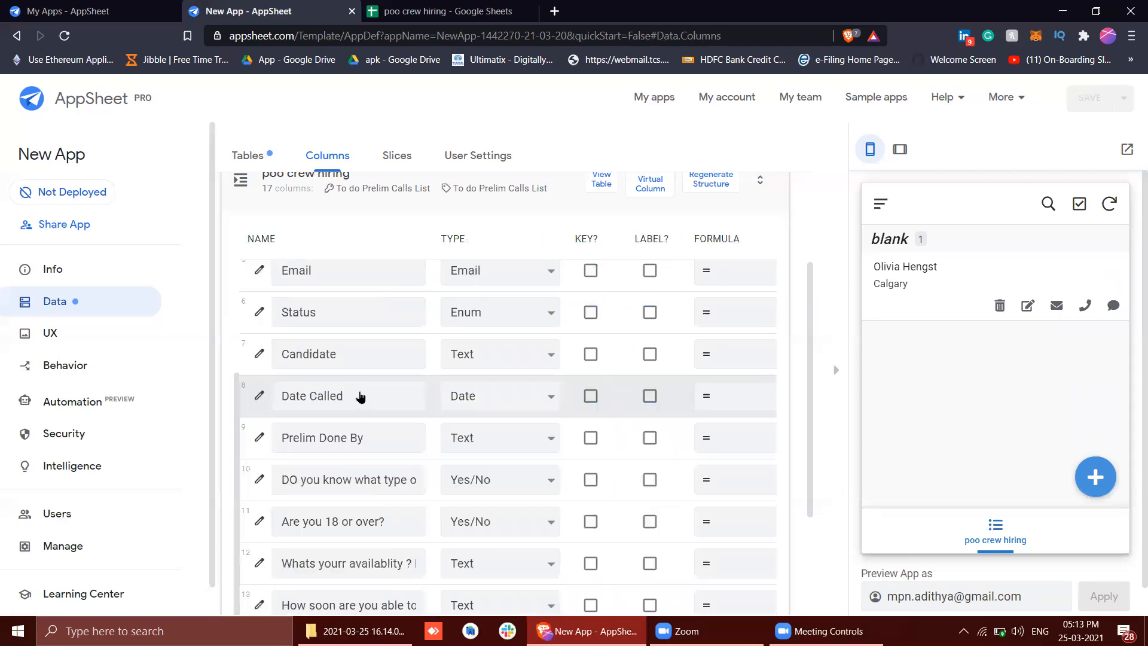
click(947, 288)
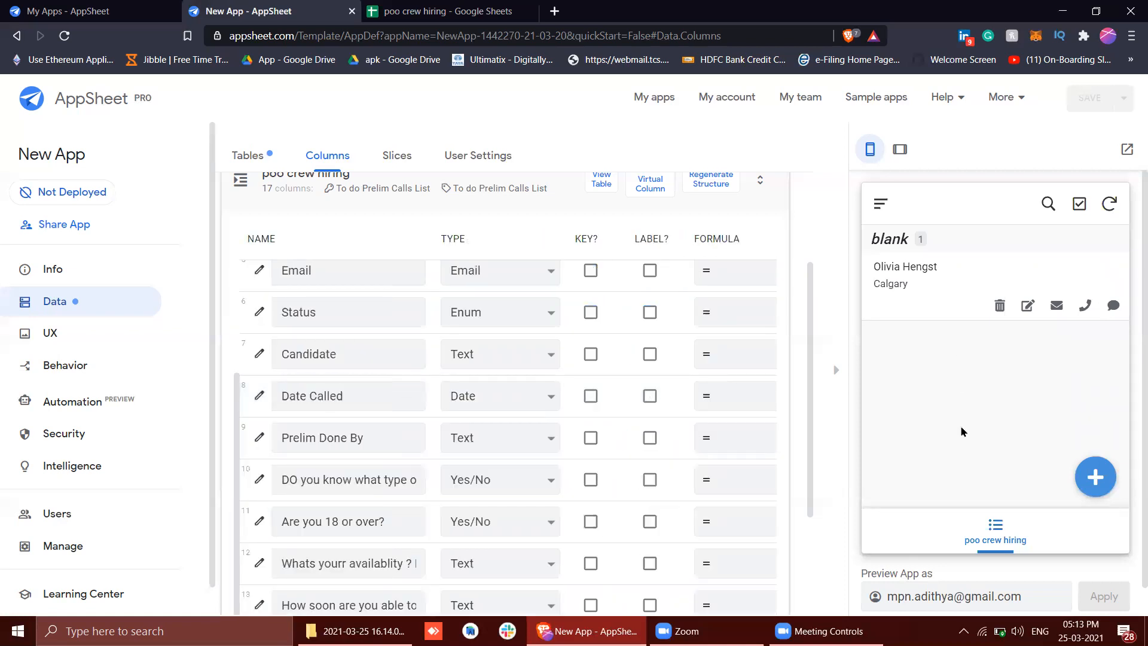
scroll(963, 429, down, 1)
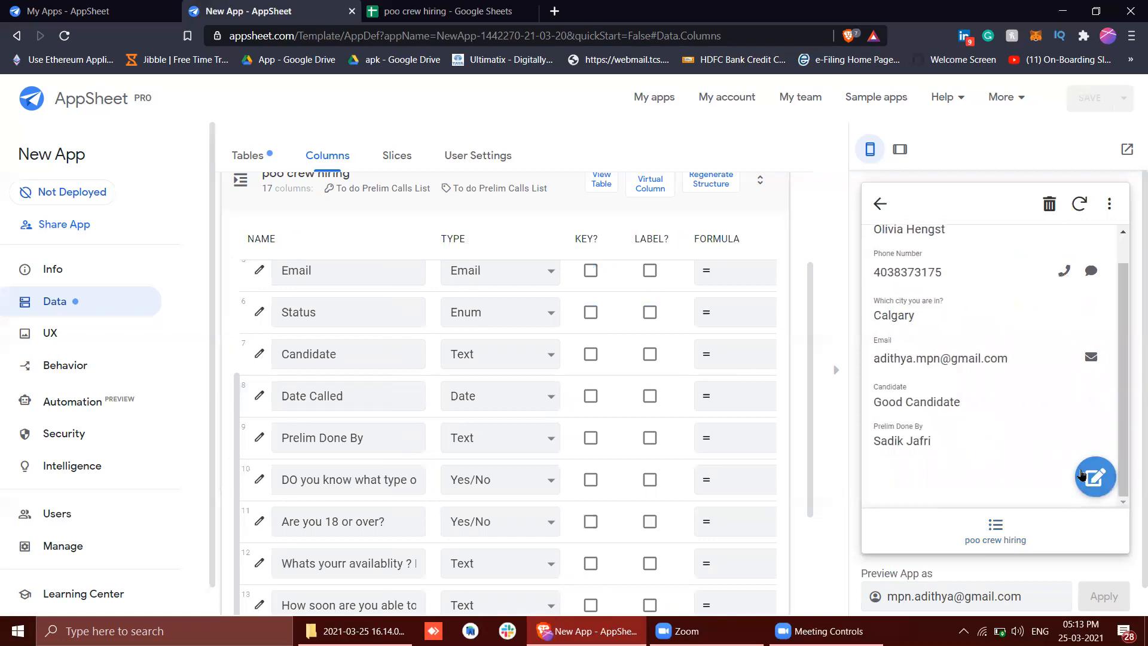
click(1083, 476)
scroll(990, 397, down, 6)
scroll(990, 404, up, 2)
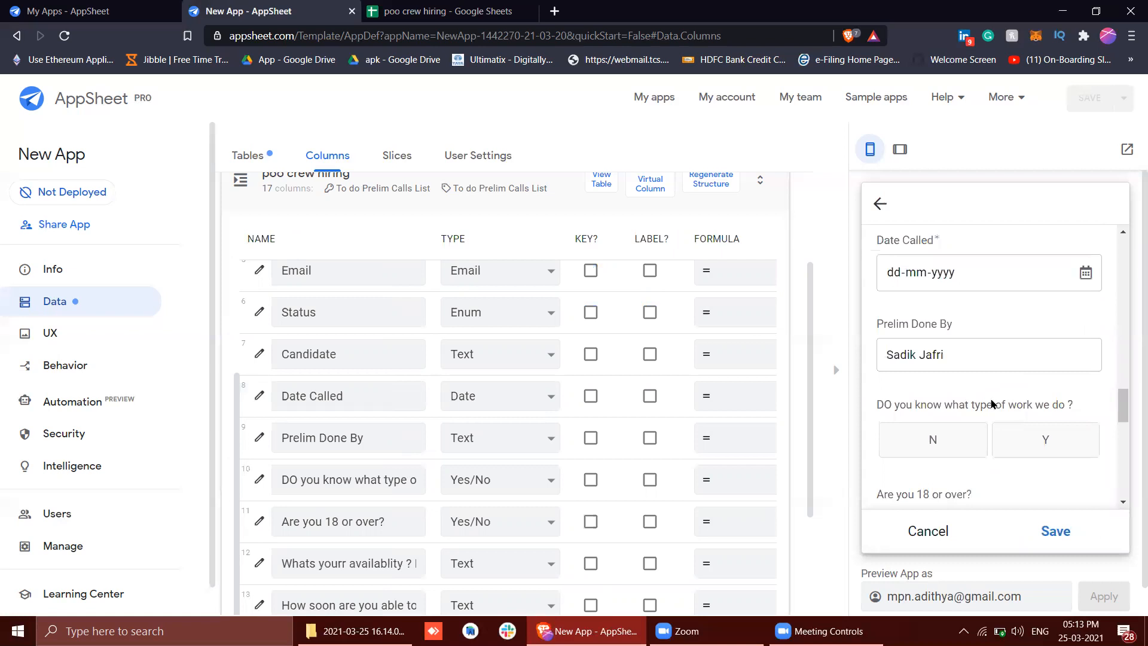
scroll(991, 404, down, 3)
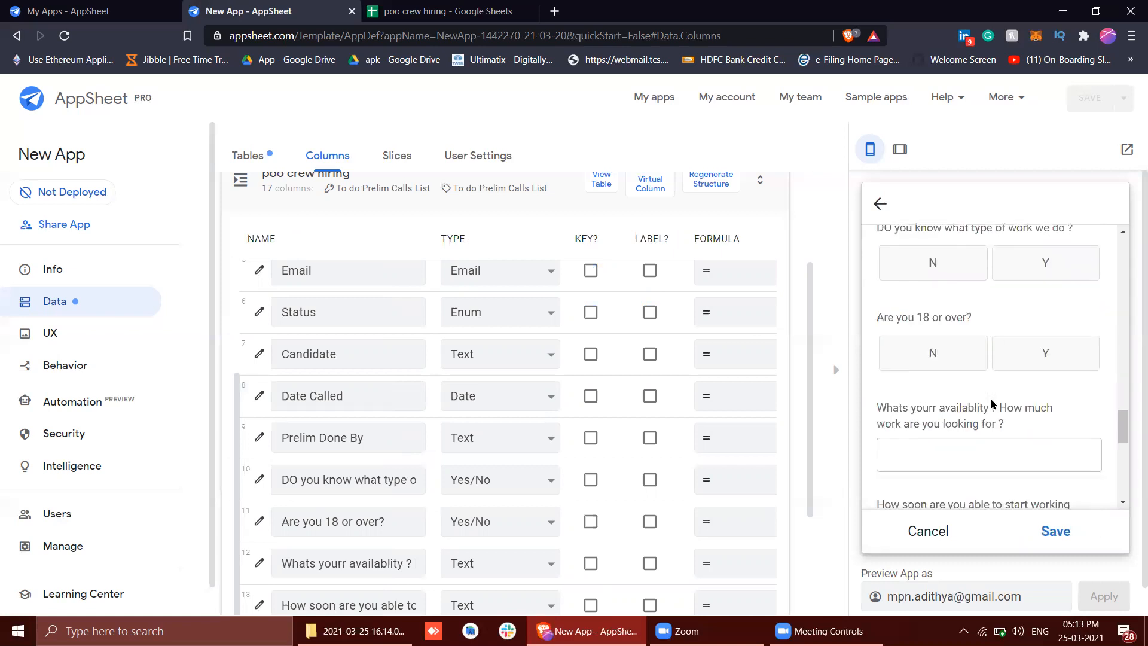
scroll(991, 404, up, 5)
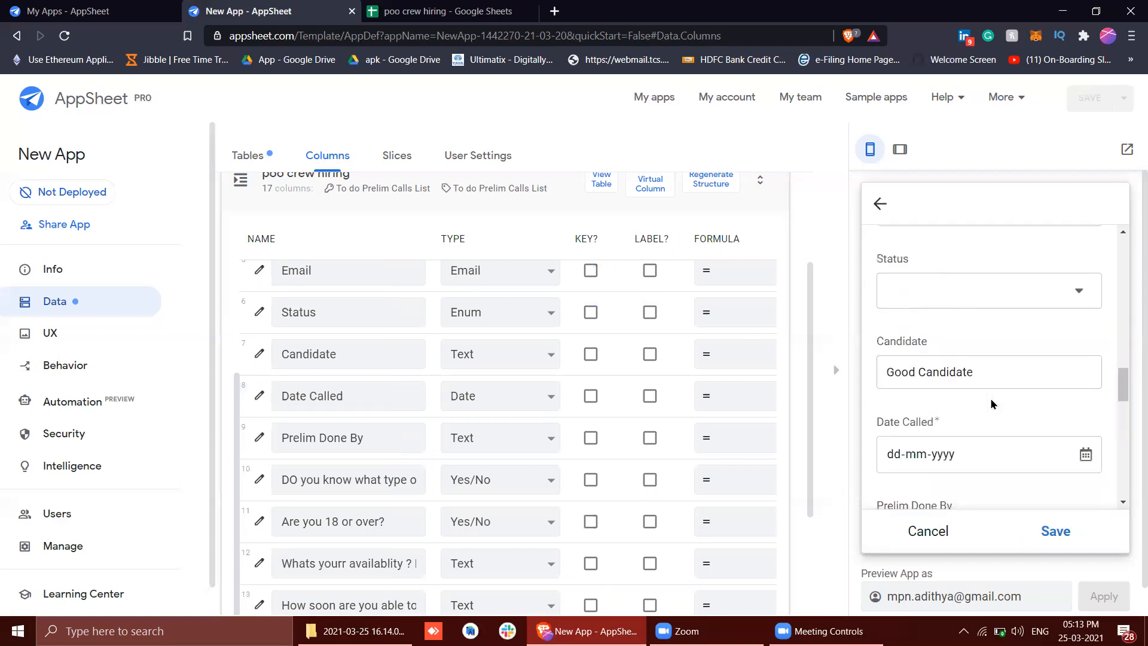
scroll(991, 401, down, 3)
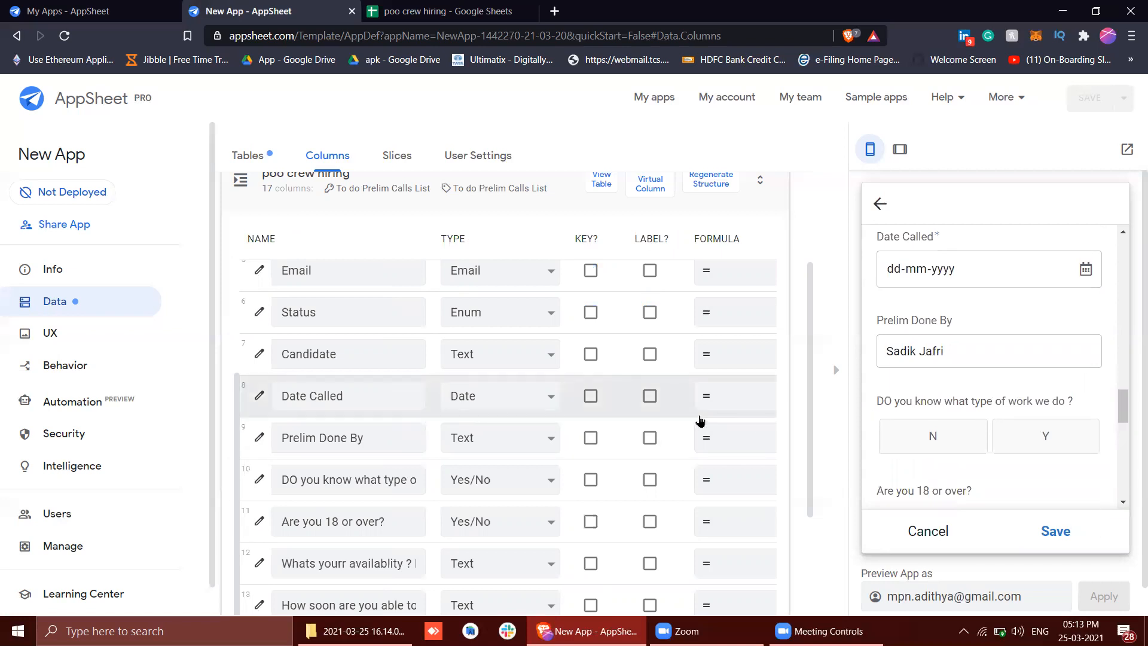
Copy the TODAY() expression from Date Called's initial value into the column's app formula and save the formula
scroll(697, 412, right, 6)
click(742, 396)
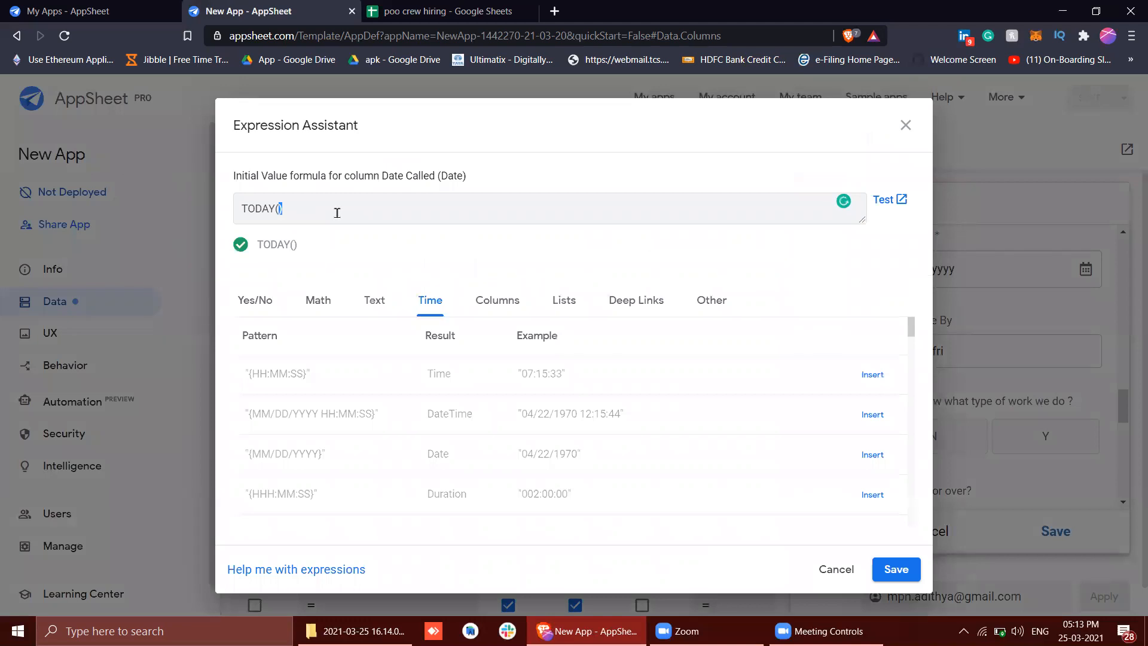
double_click(338, 213)
key(ctrl+c)
click(906, 125)
scroll(519, 409, left, 3)
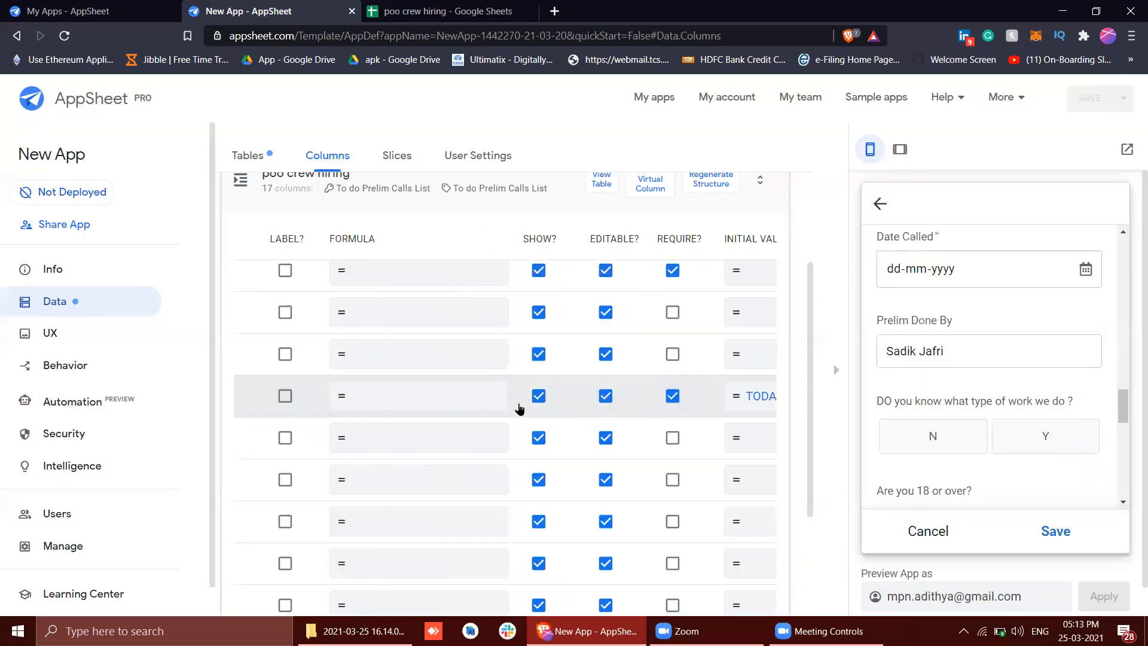
scroll(519, 409, right, 5)
scroll(519, 408, left, 6)
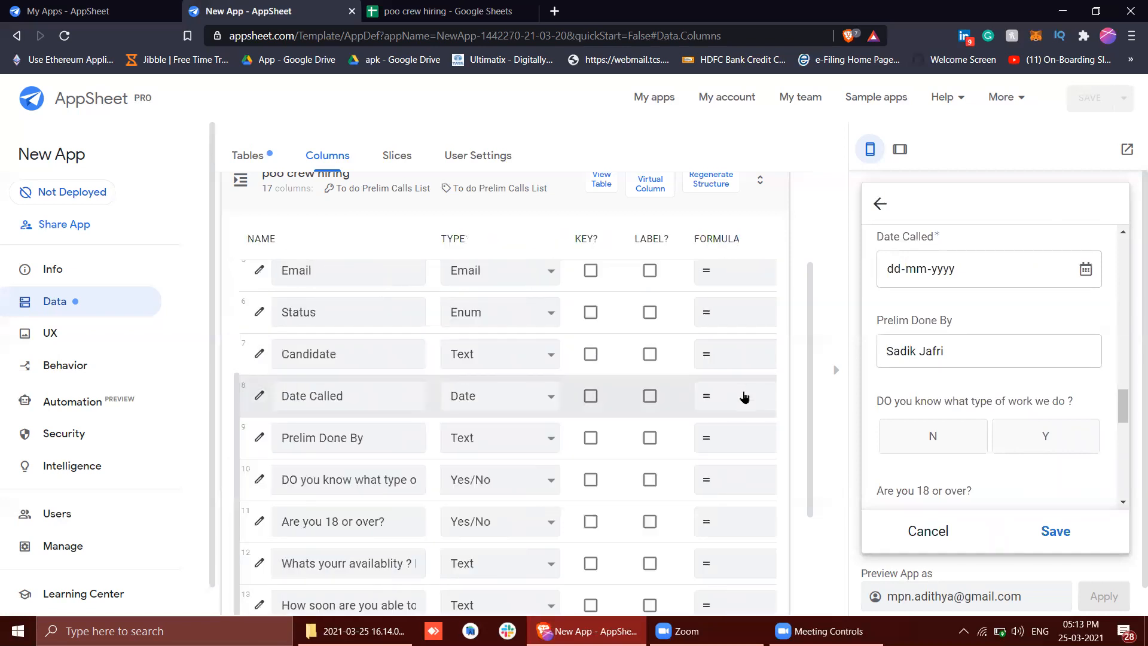
click(745, 396)
key(ctrl+v)
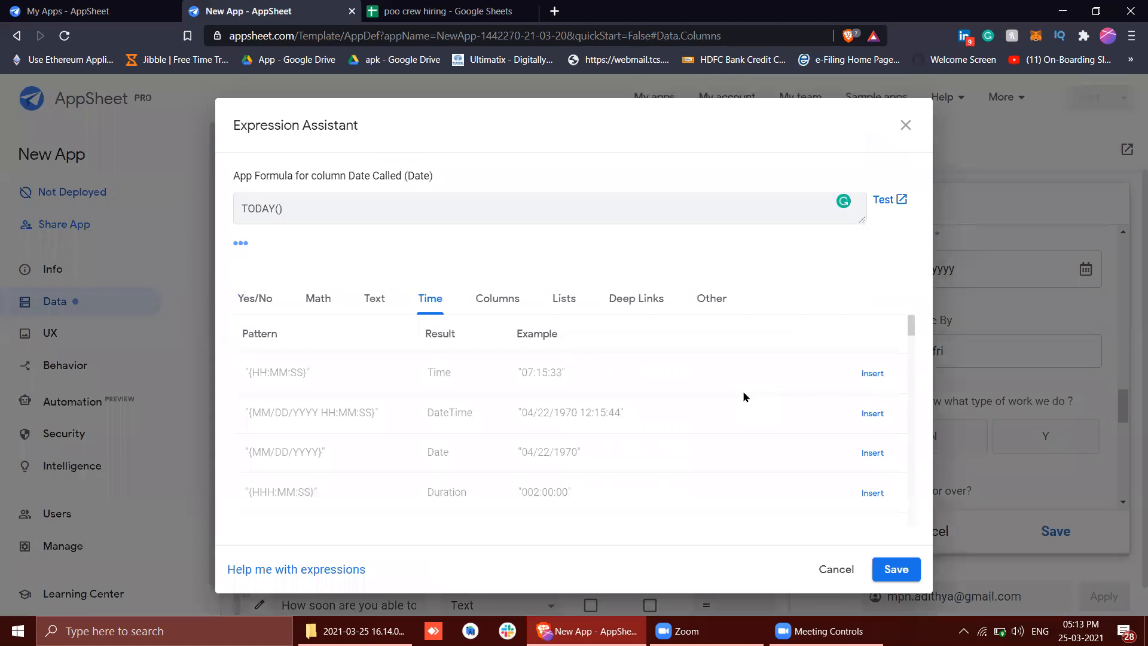
click(895, 569)
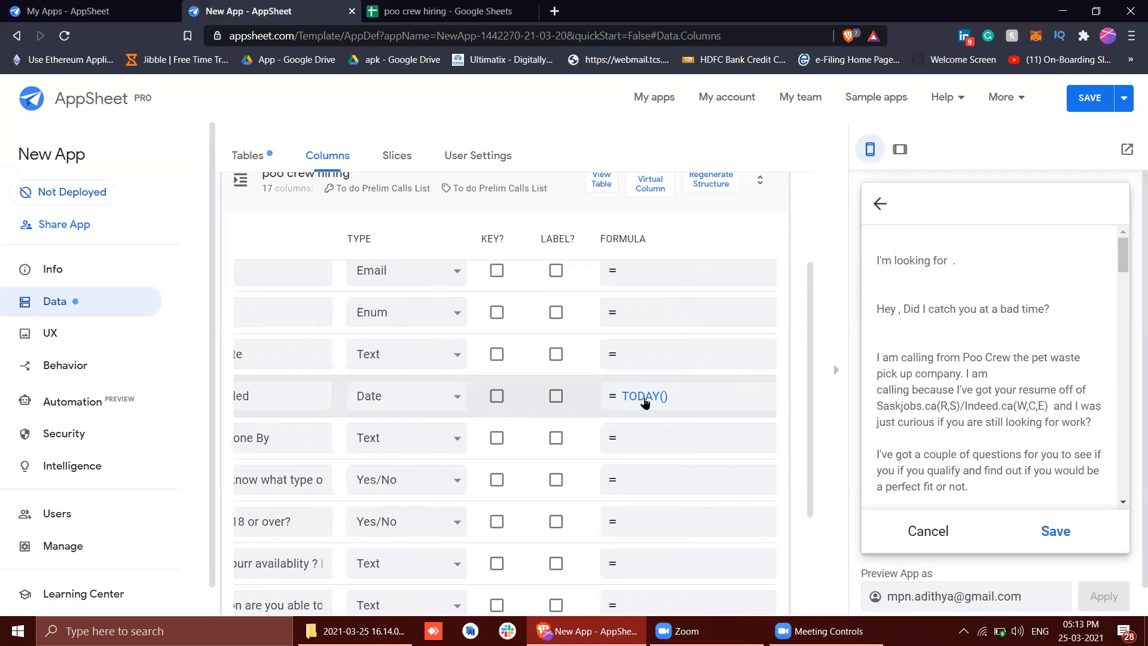
Compare Date Called's app formula with its initial value in the column list, then save the app
scroll(644, 402, right, 1)
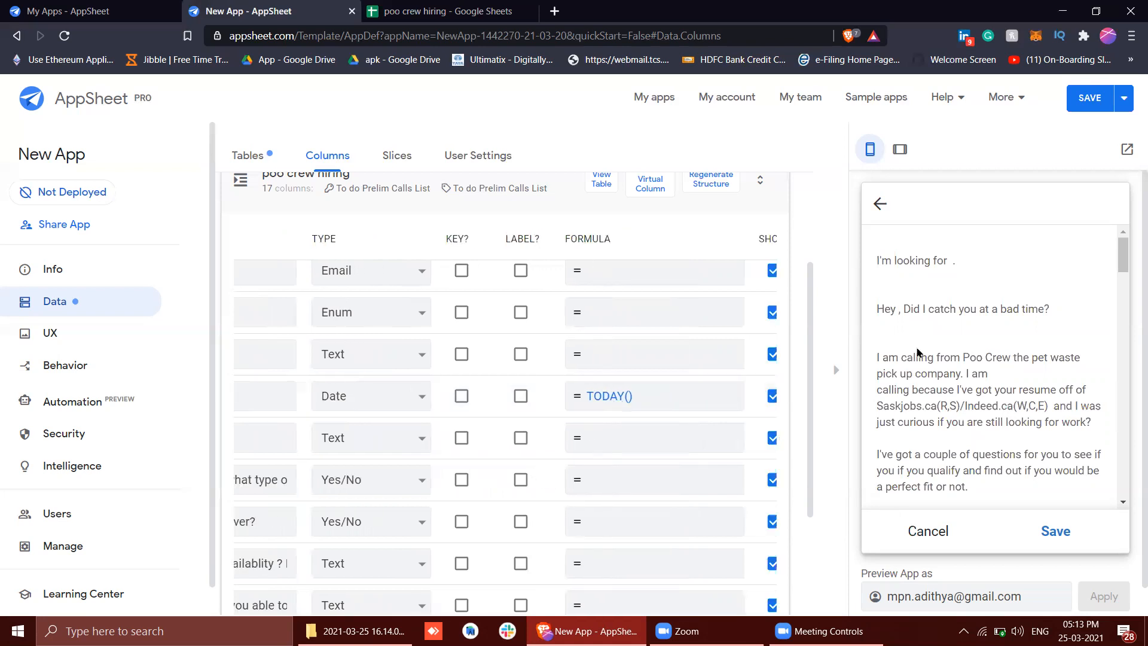
scroll(953, 345, down, 10)
scroll(679, 388, right, 5)
scroll(679, 387, right, 3)
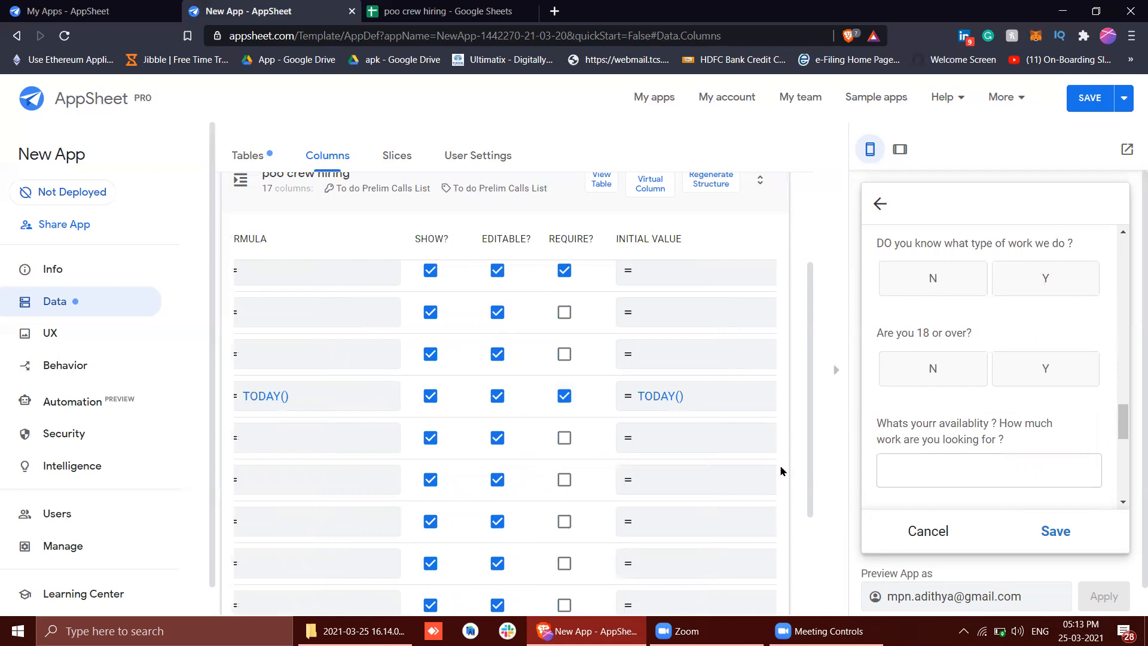
scroll(696, 402, left, 5)
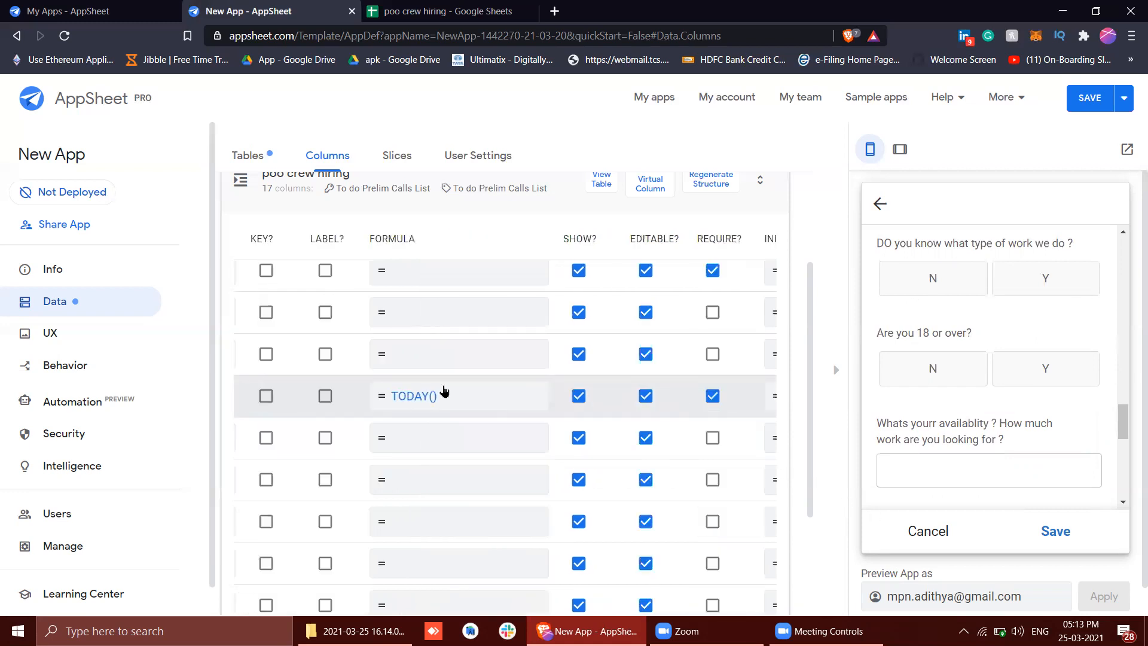
click(1089, 97)
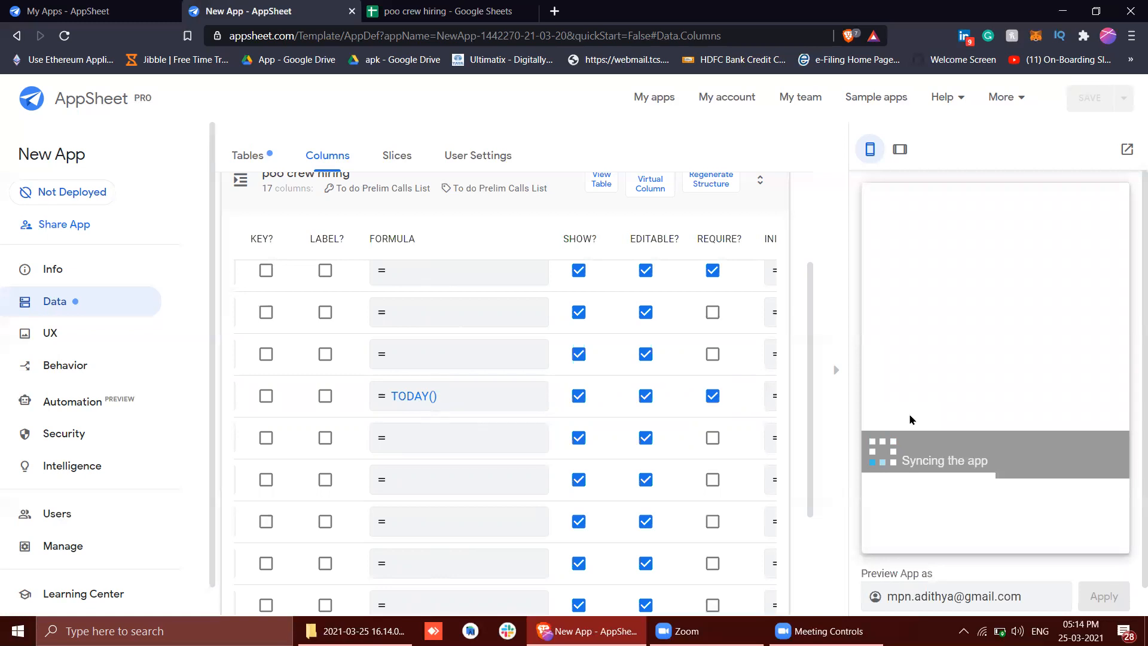
Check the Date Called field in the synced preview form against the column's formula and initial value
scroll(944, 420, down, 5)
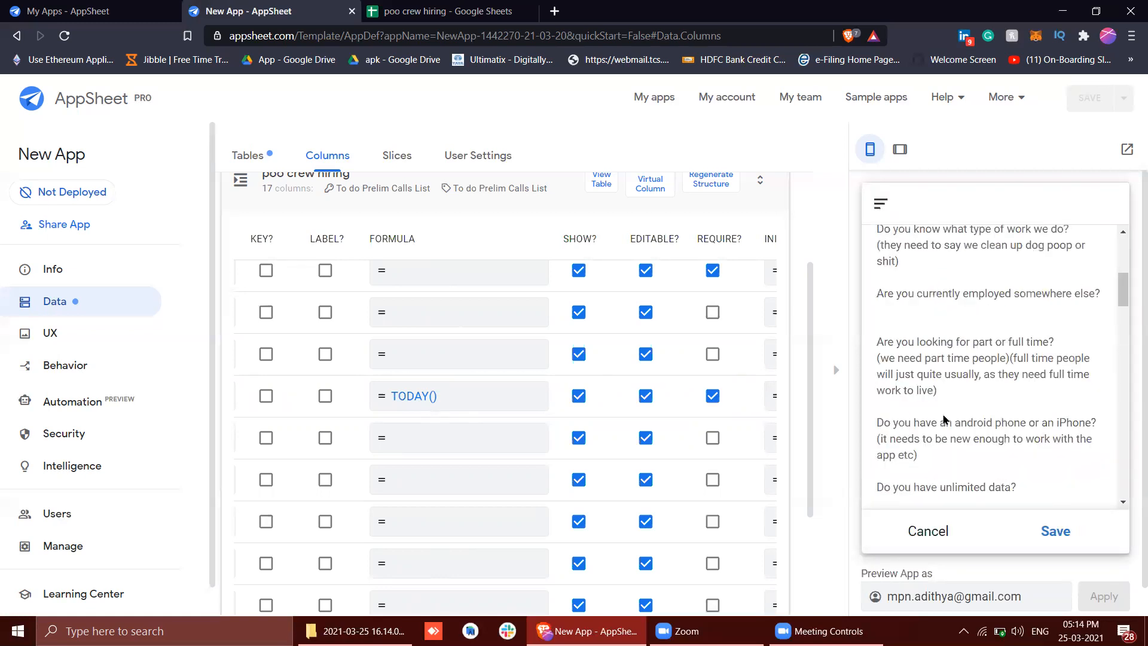
scroll(944, 419, down, 10)
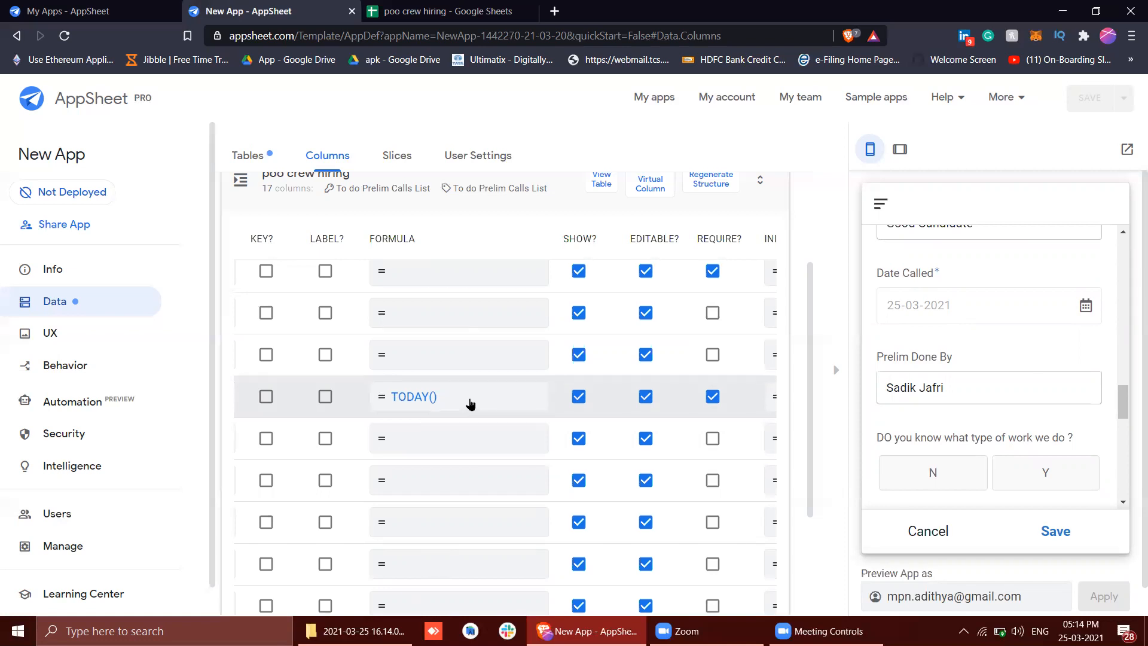
scroll(470, 405, down, 1)
scroll(470, 405, right, 1)
scroll(470, 404, left, 3)
scroll(470, 404, right, 3)
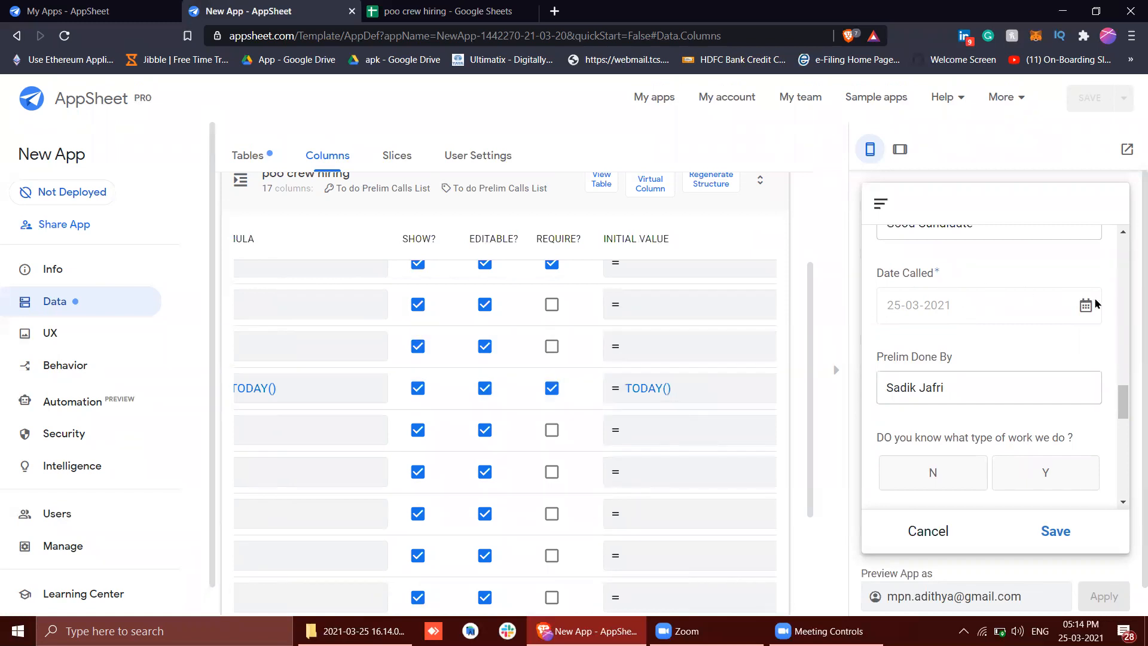
scroll(510, 387, left, 3)
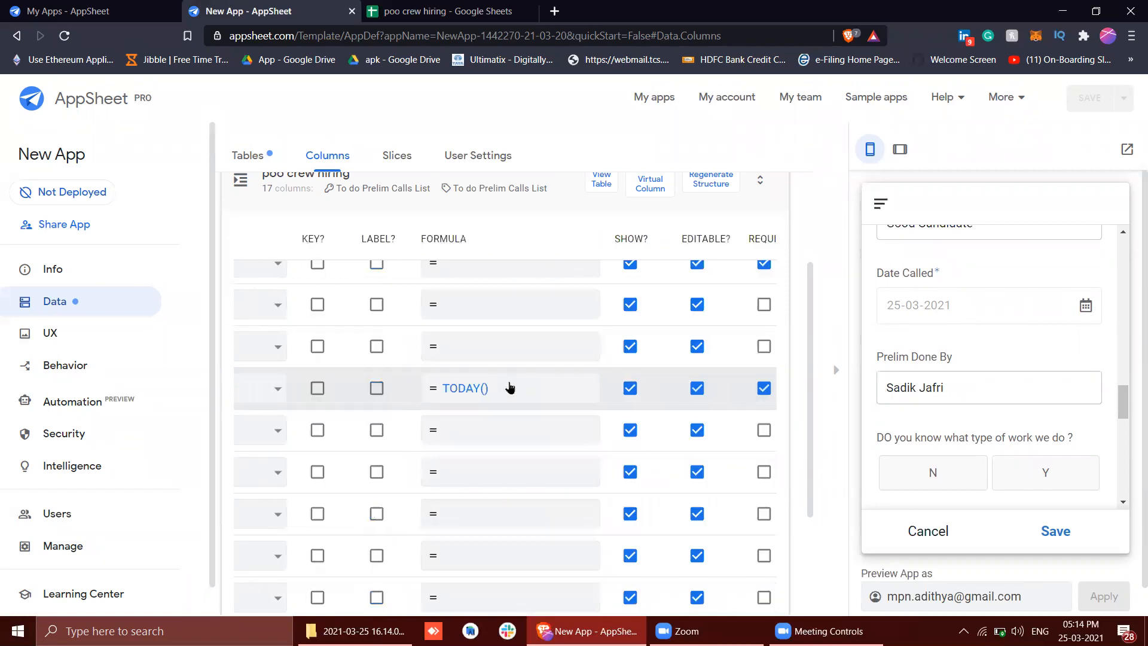
Examine the Prelim Done By field in the preview form and the matching row in the column list
scroll(1002, 302, up, 3)
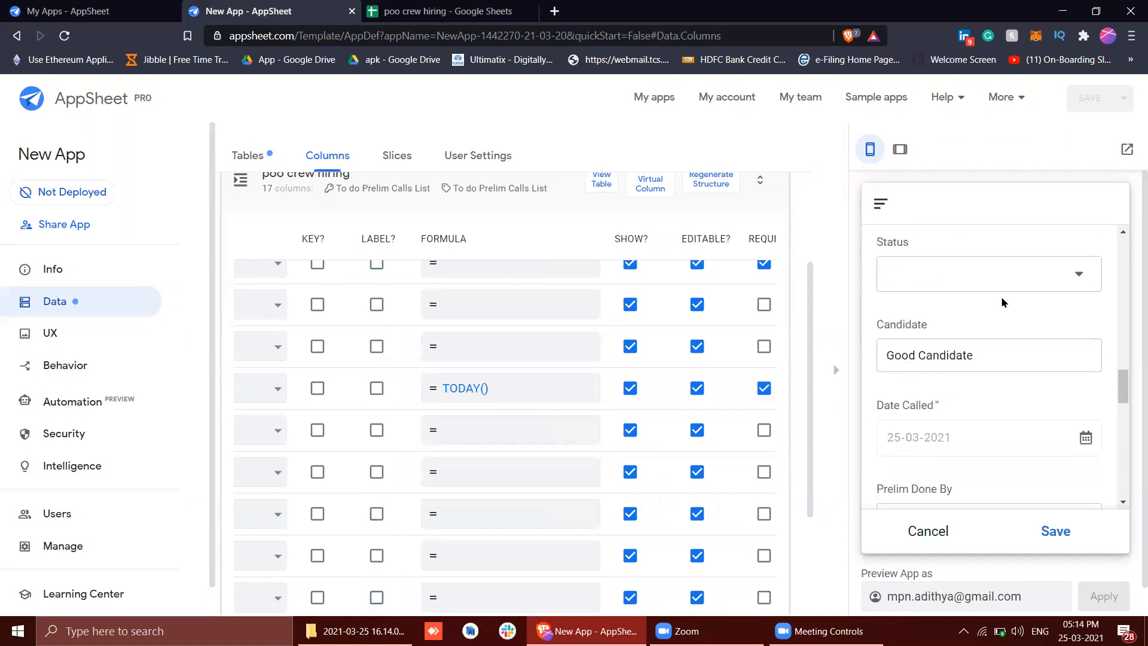
scroll(1001, 296, down, 3)
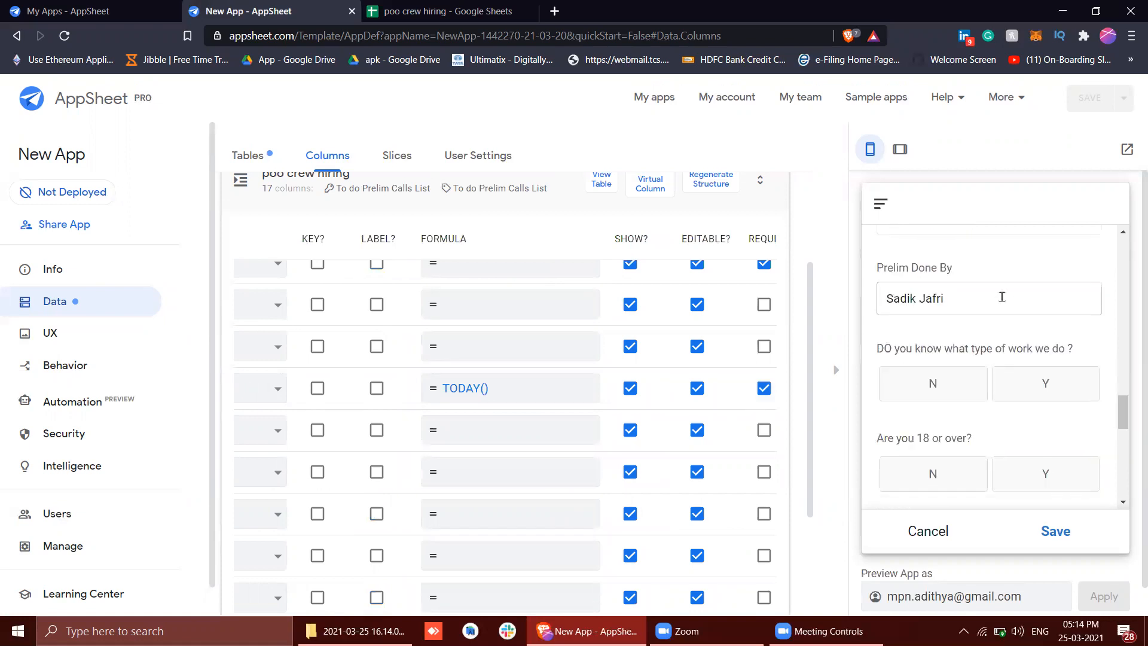
click(972, 299)
click(972, 299)
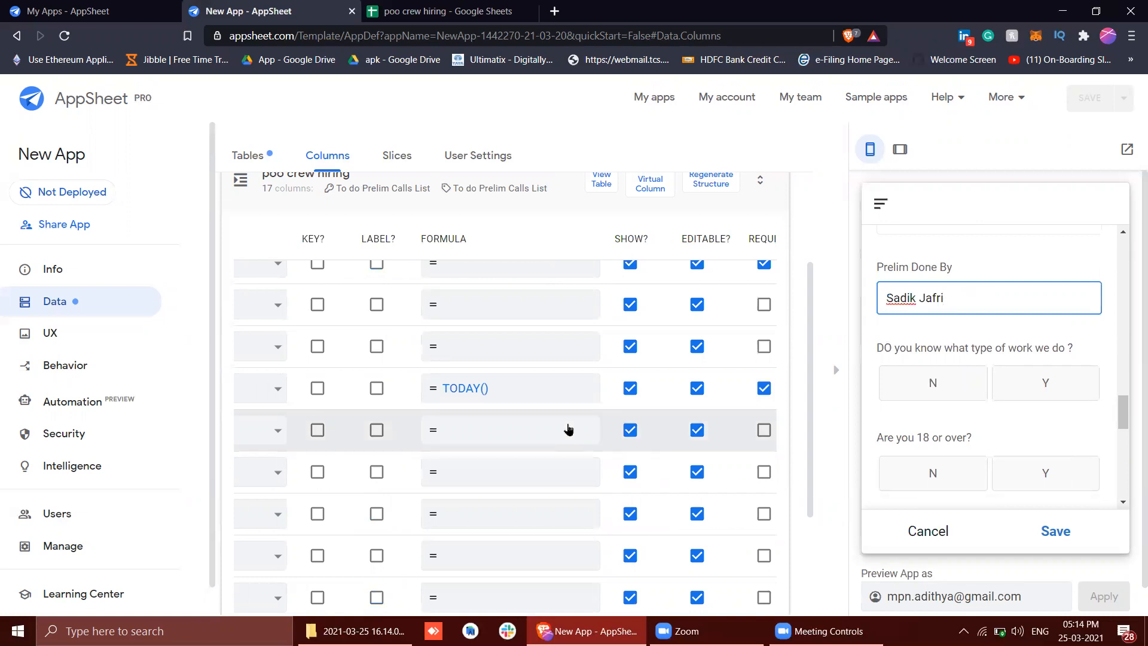
scroll(569, 429, left, 5)
scroll(477, 397, down, 1)
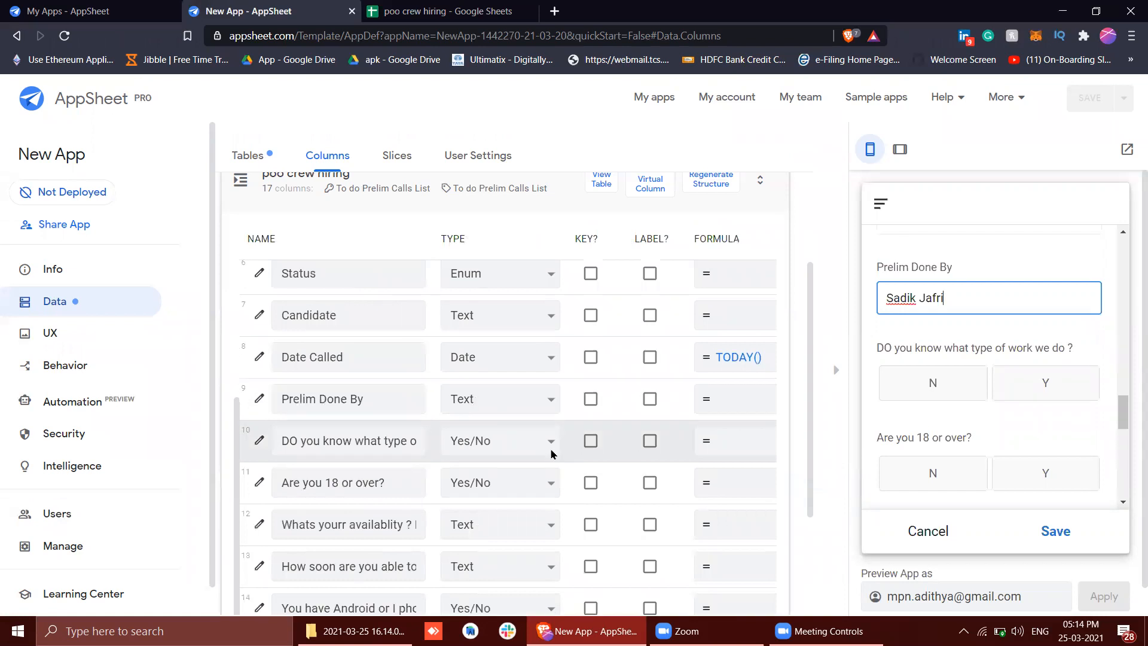
scroll(538, 428, down, 1)
scroll(525, 405, right, 2)
scroll(524, 404, left, 1)
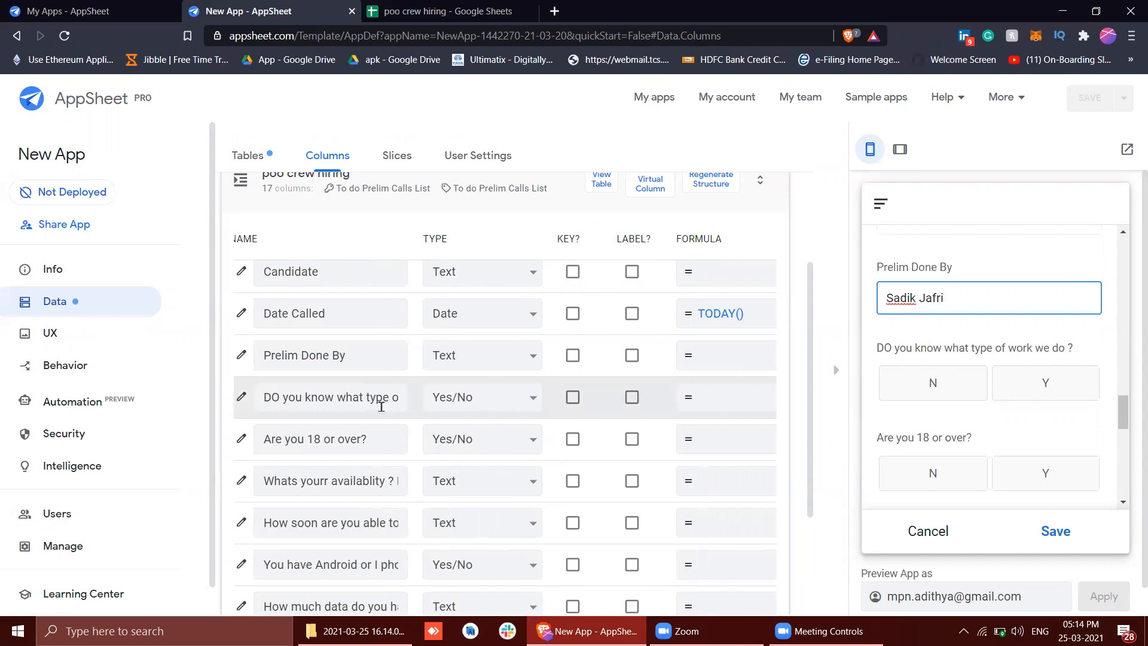
Read the full names of the type-of-work, age and availability question columns and compare them with the questions in the preview form
drag(380, 407, 422, 424)
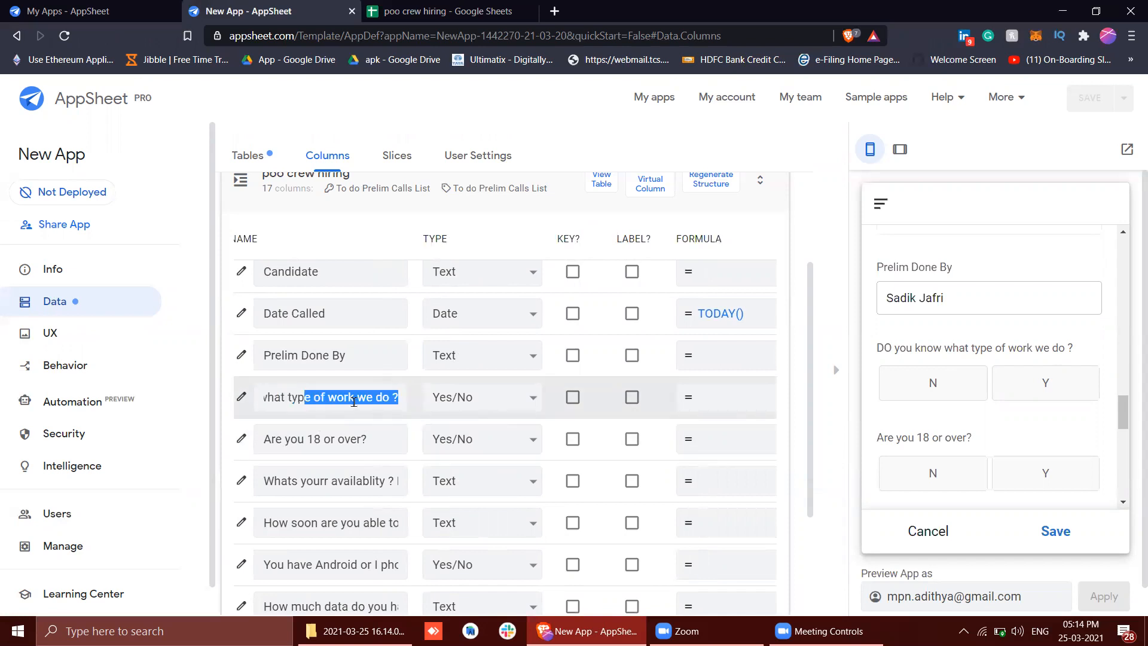
drag(354, 402, 410, 388)
click(394, 440)
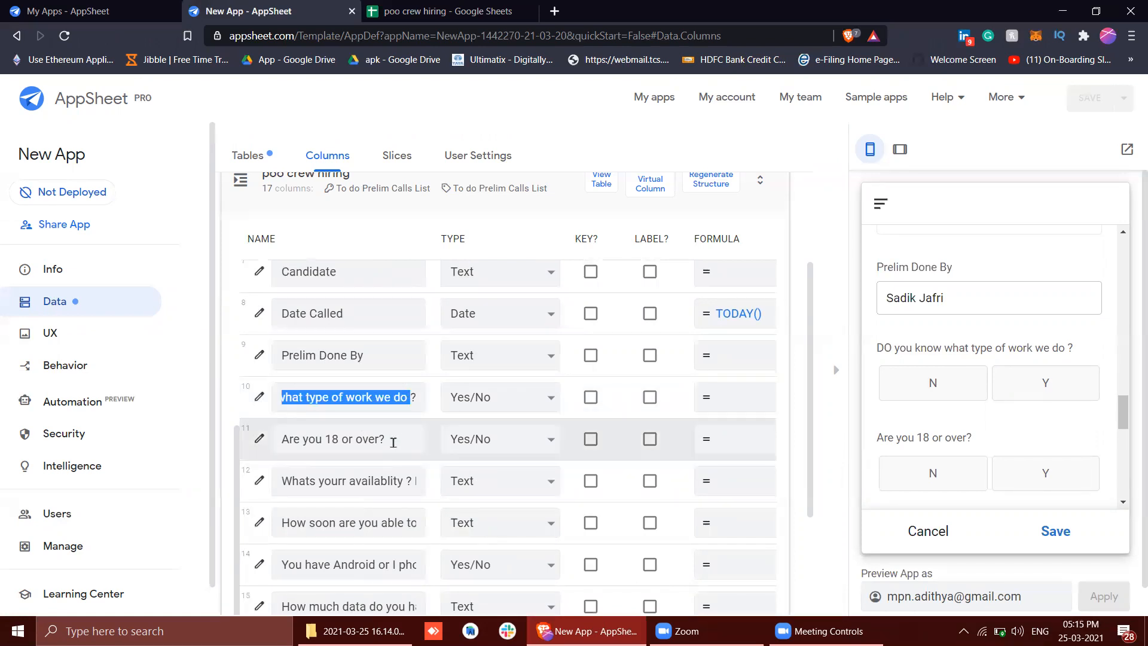
click(384, 488)
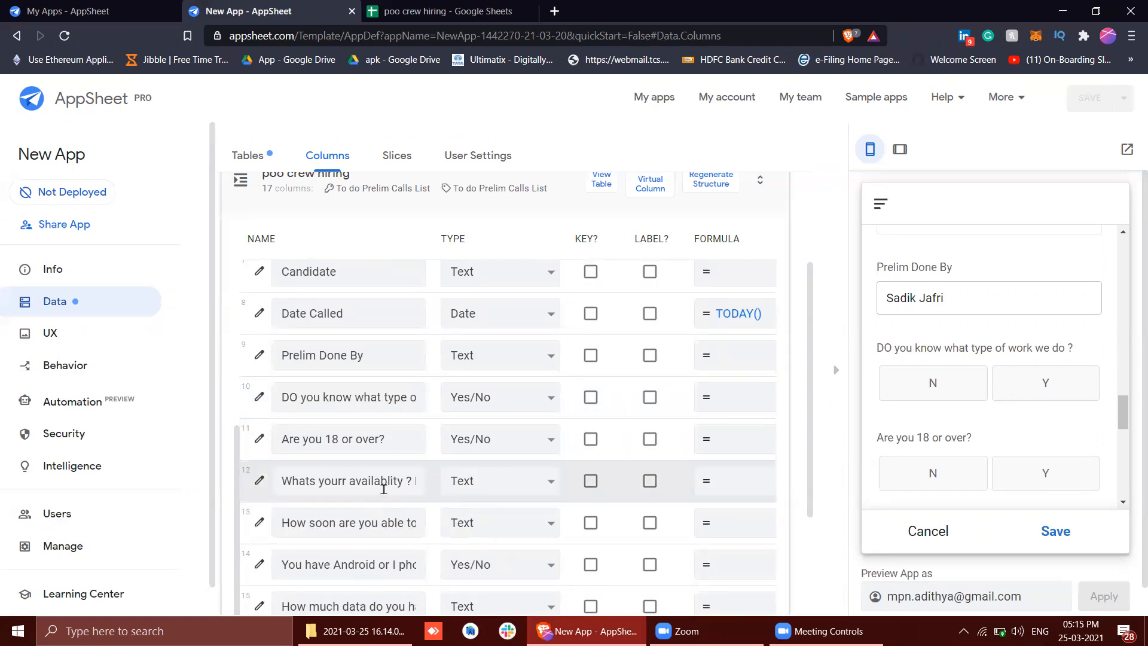
mouse_move(364, 484)
mouse_down()
mouse_move(440, 482)
mouse_move(365, 490)
mouse_up()
scroll(933, 435, down, 2)
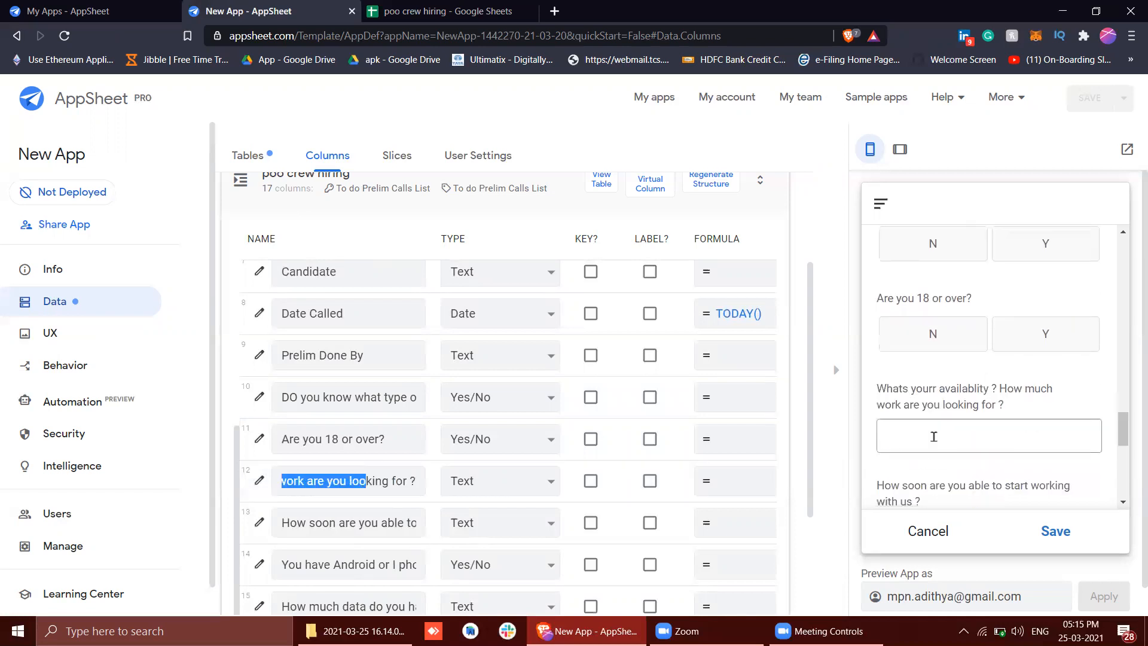
Read the availability, start-date, phone type, data and driver's license questions in the preview form
scroll(916, 426, down, 2)
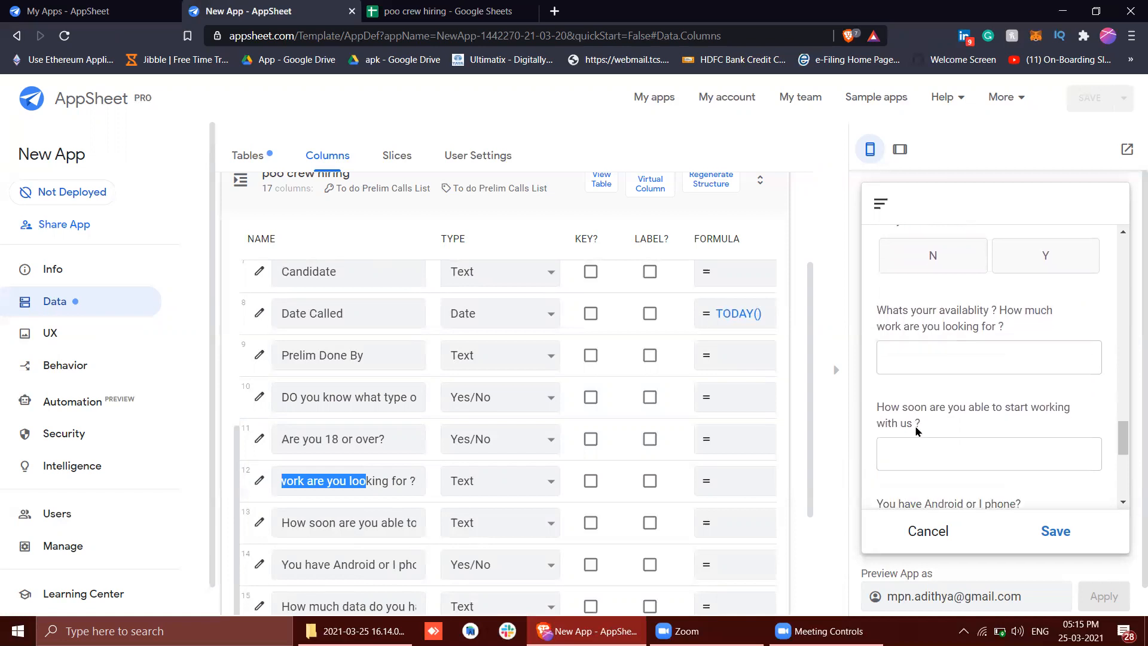
scroll(891, 403, down, 1)
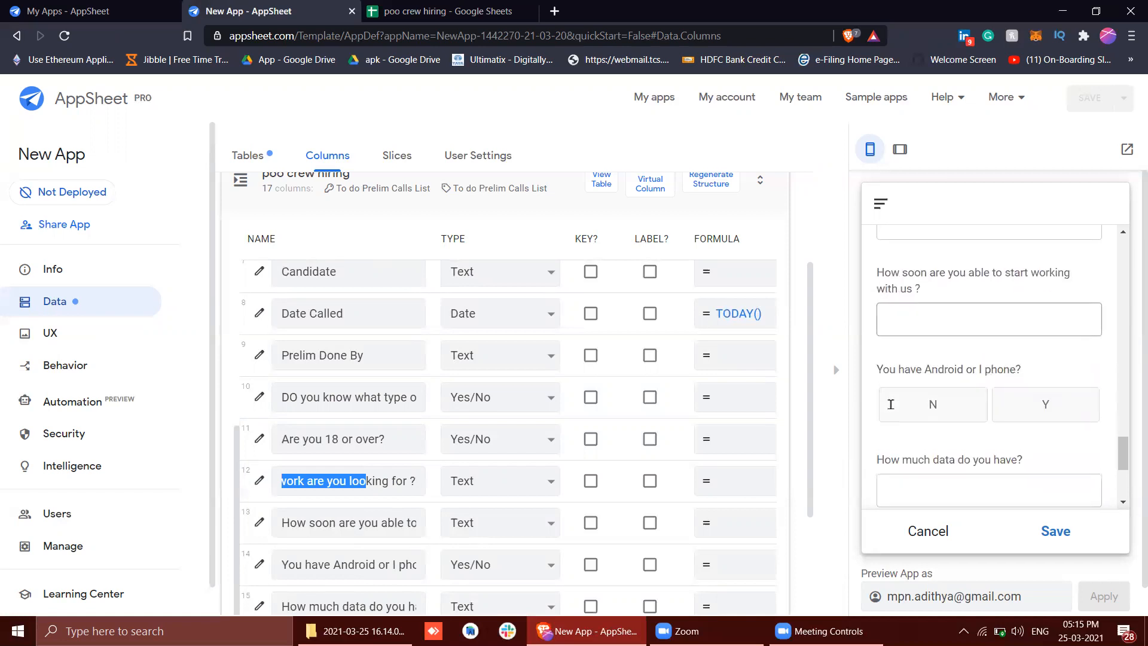
click(896, 328)
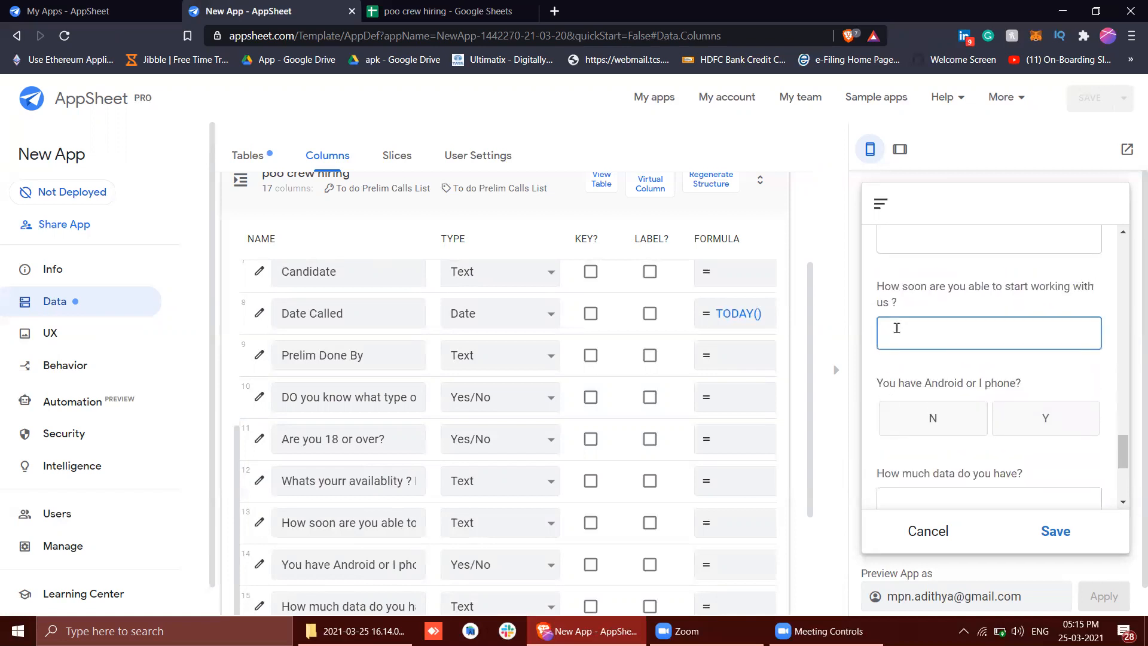
scroll(963, 428, down, 1)
scroll(962, 428, down, 1)
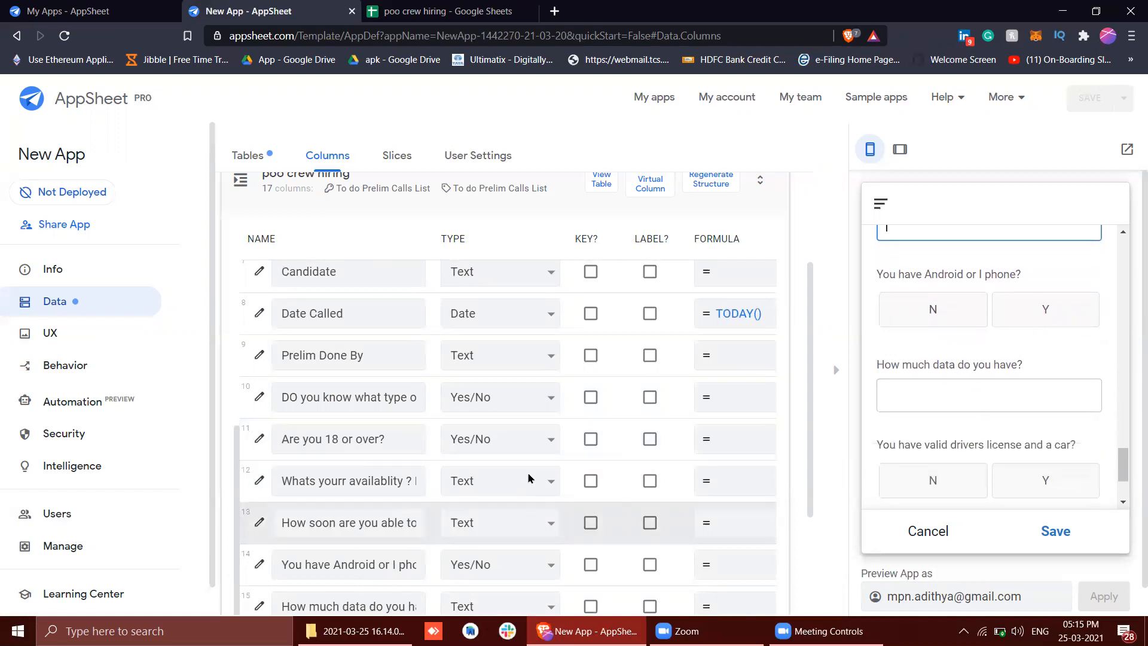
Set the No display value of the "You have Android or I phone?" column to Android
scroll(529, 478, down, 1)
click(261, 501)
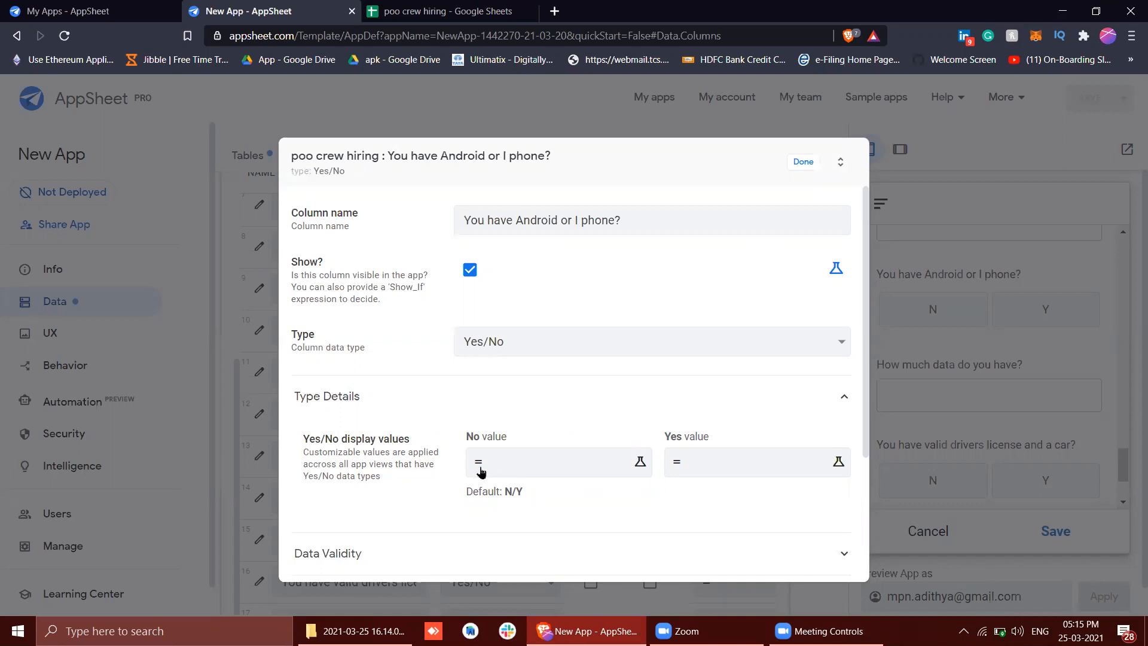
click(505, 471)
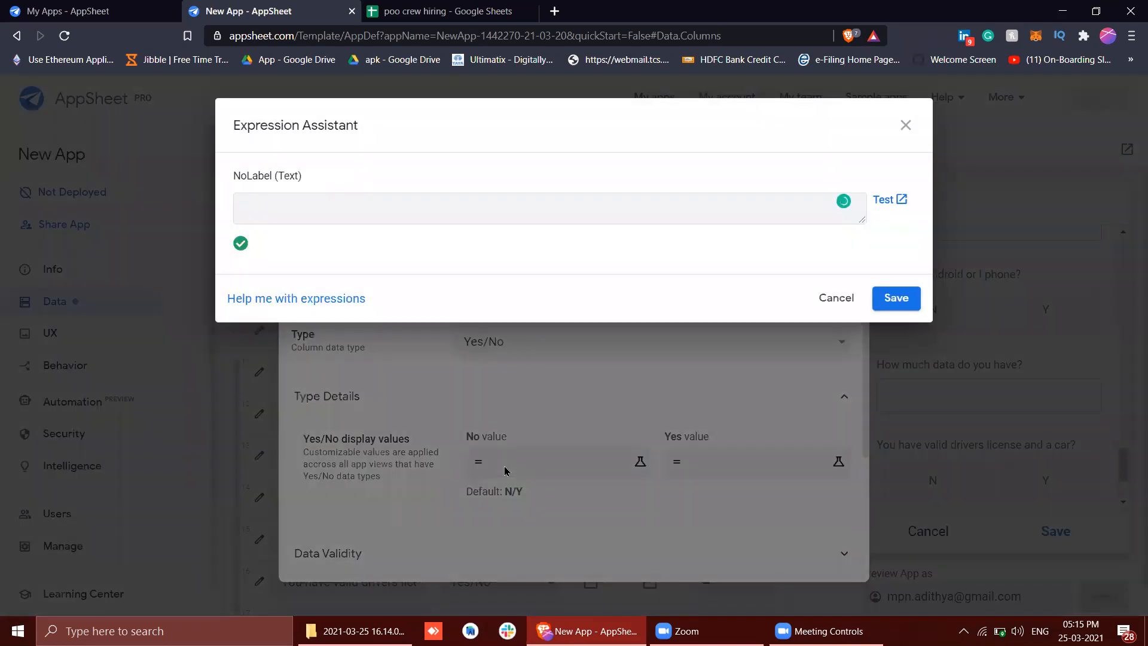
text(Android)
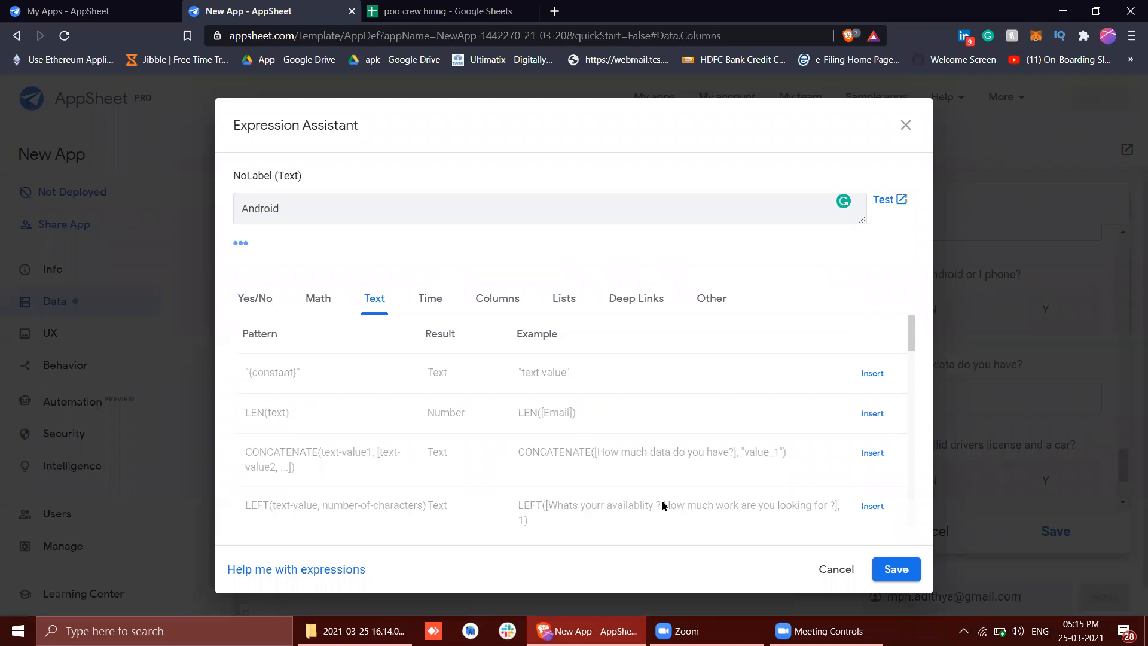
click(896, 569)
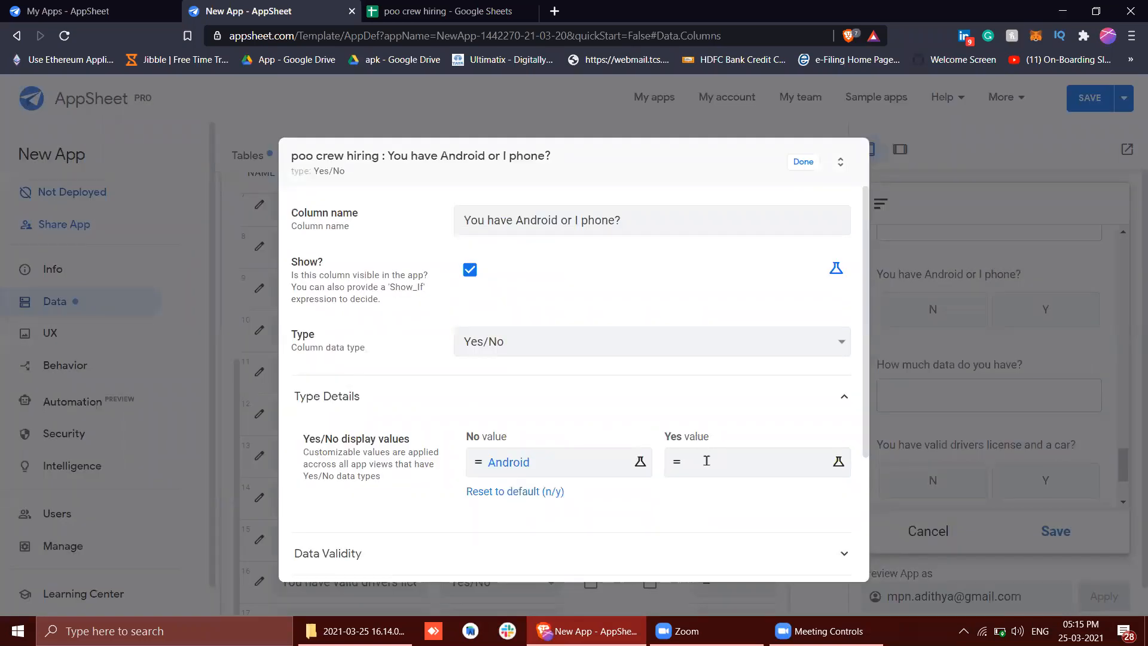
Set the same column's Yes display value to I Phone, close its settings and save the app
click(708, 464)
text(I Phone)
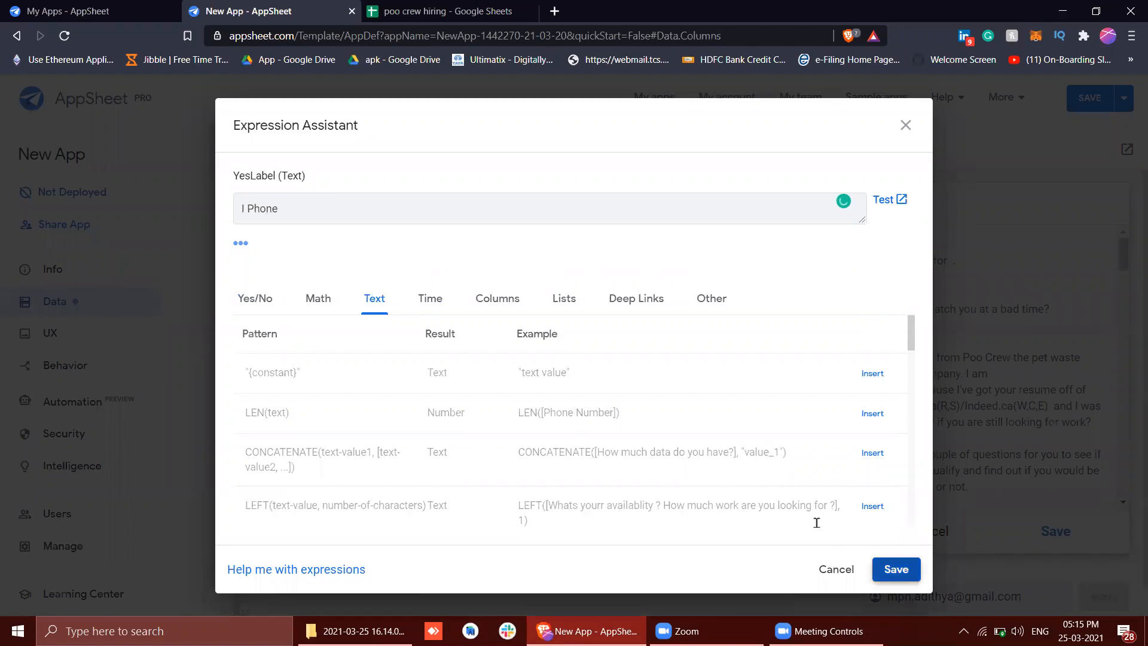
click(896, 569)
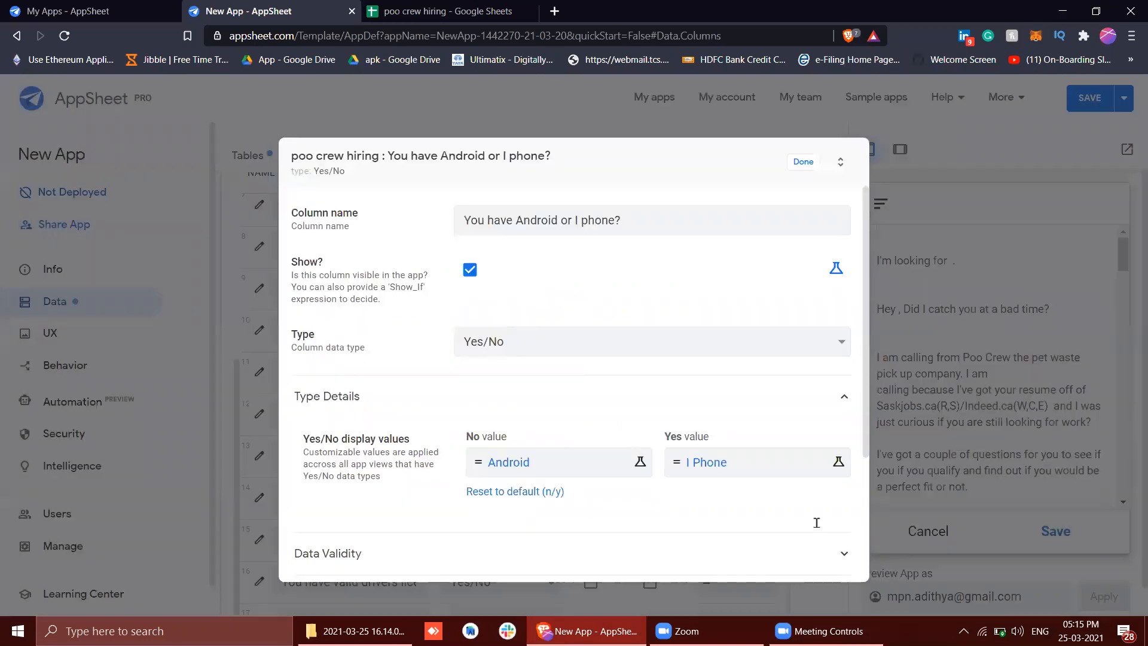
click(803, 162)
click(1081, 106)
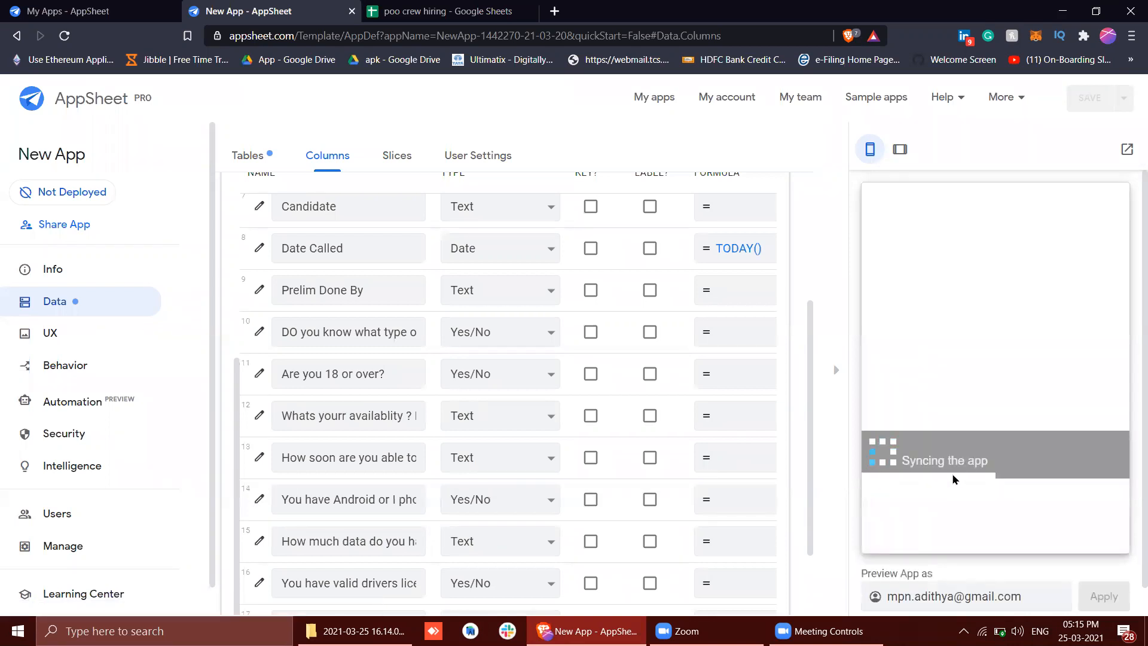
Answer the phone type question with Android in the synced preview form and save the record
scroll(965, 395, down, 10)
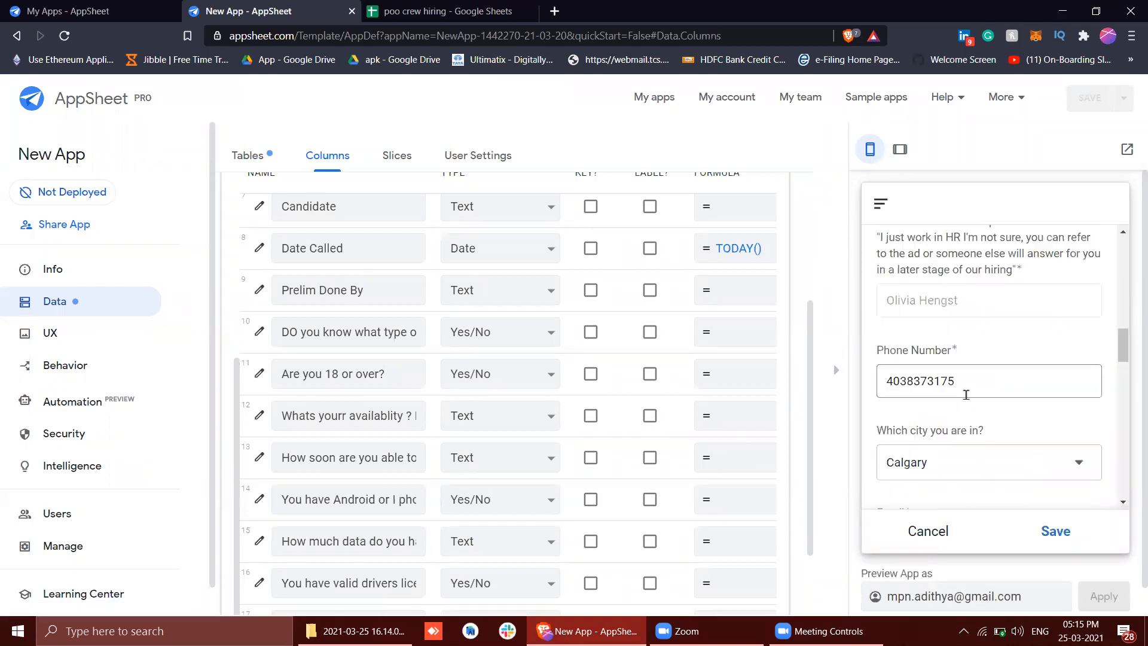
scroll(966, 397, up, 9)
scroll(967, 399, down, 11)
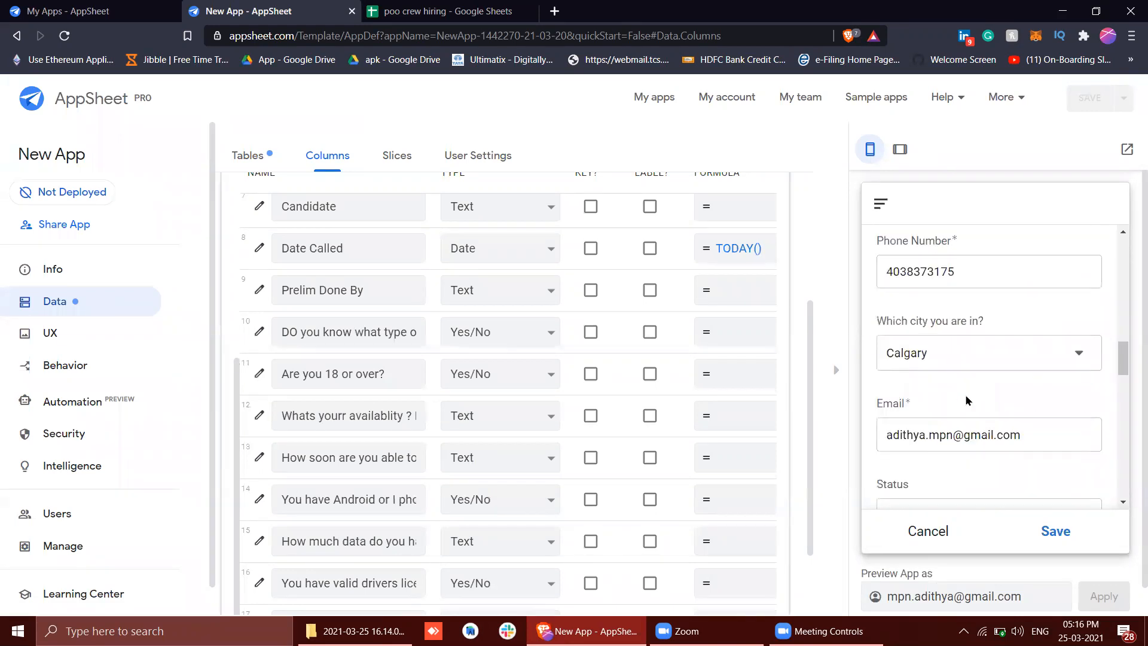
scroll(967, 400, down, 12)
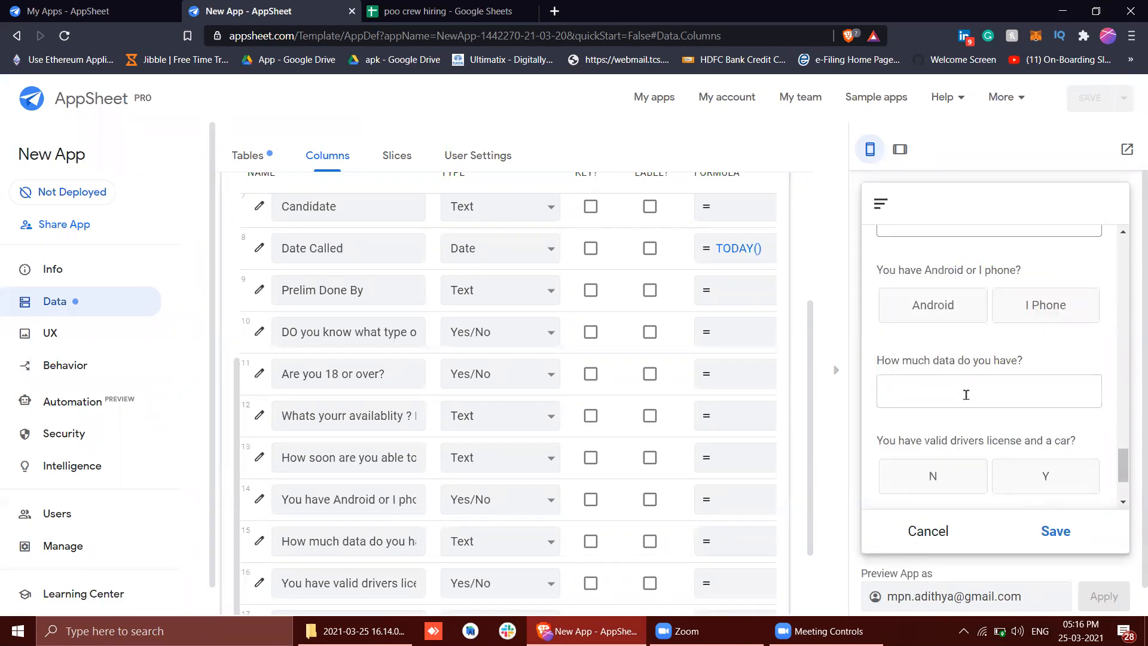
click(934, 320)
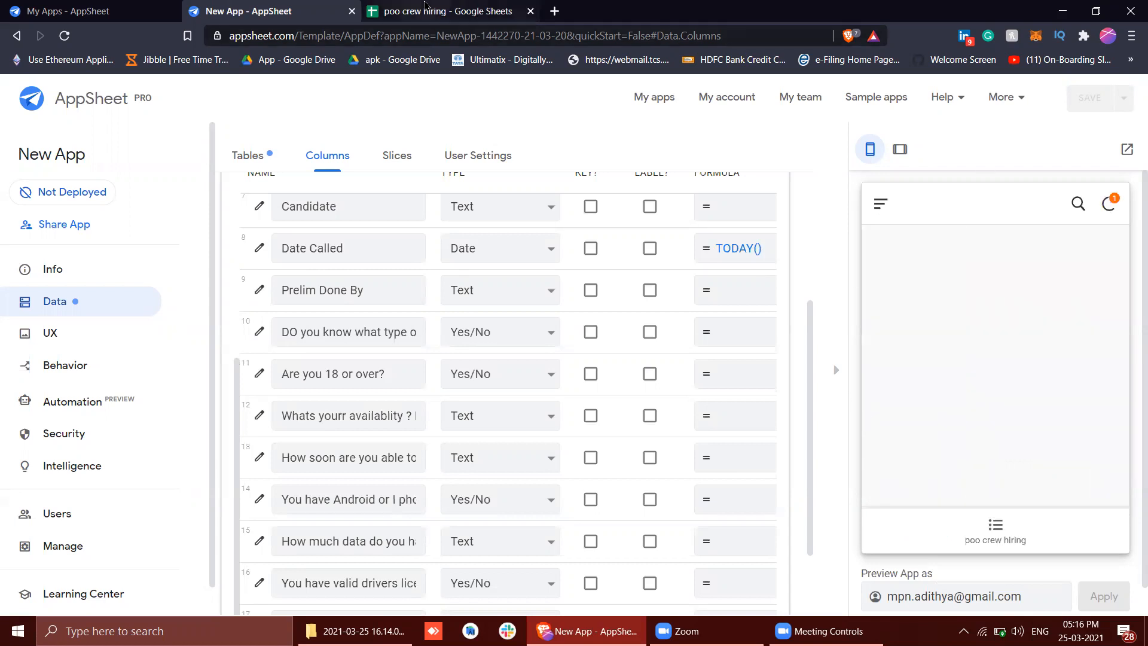
Switch to the poo crew hiring spreadsheet and check the value recorded in row 10 under "You have Android or I phone?"
click(425, 14)
scroll(419, 386, down, 4)
scroll(418, 384, up, 2)
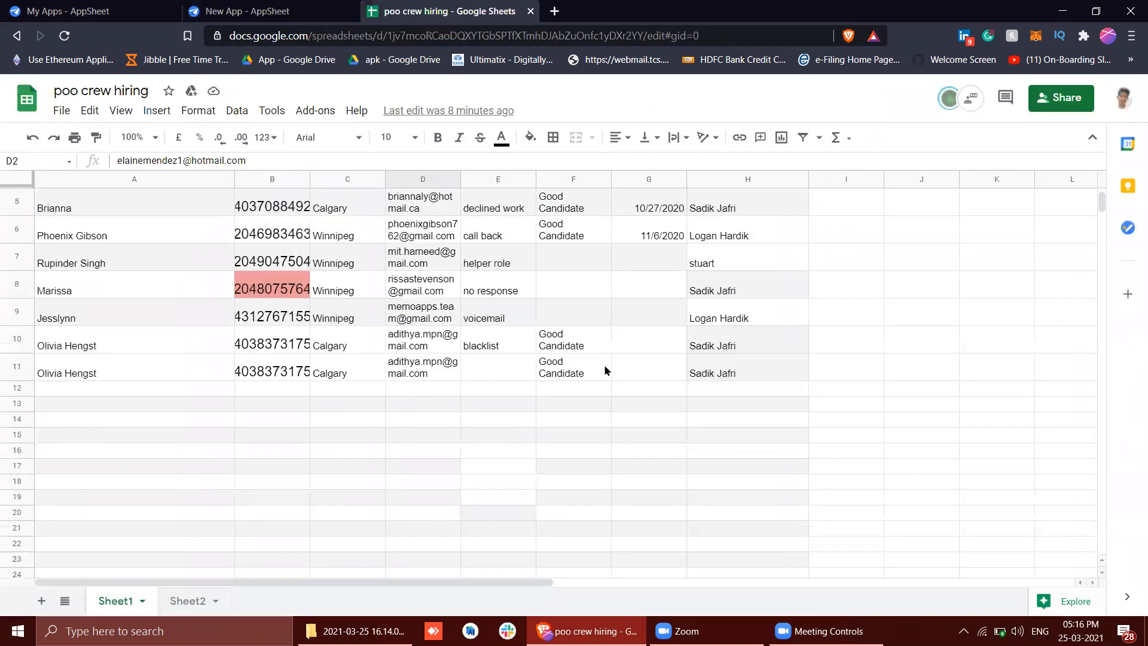
scroll(604, 369, up, 3)
scroll(604, 369, down, 1)
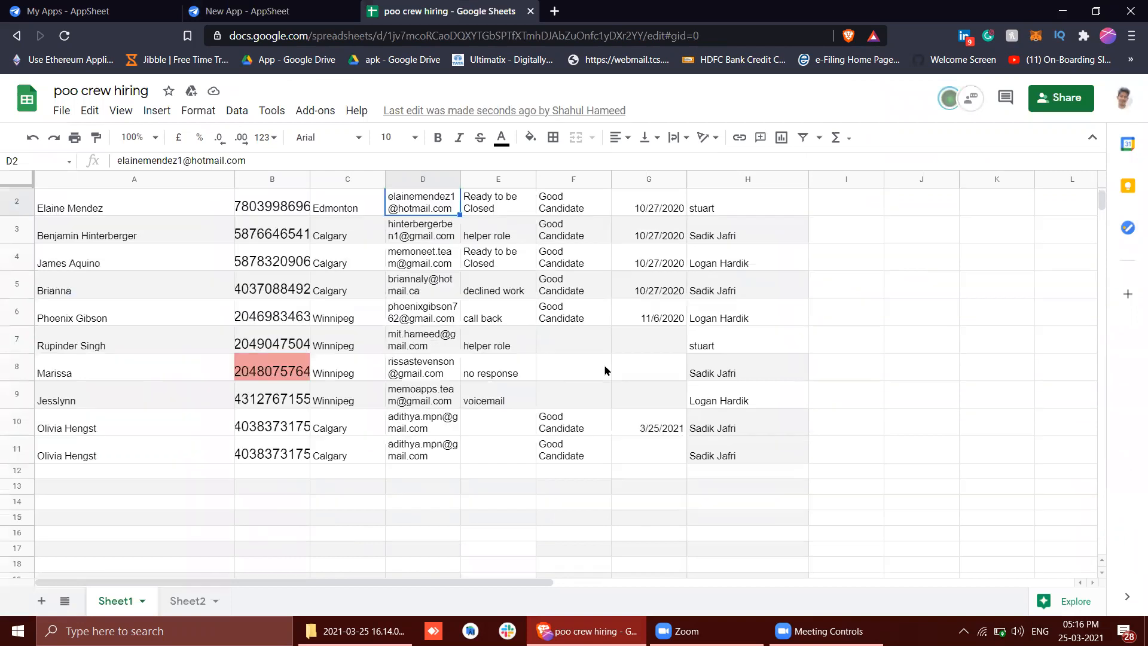
scroll(604, 369, right, 5)
click(713, 435)
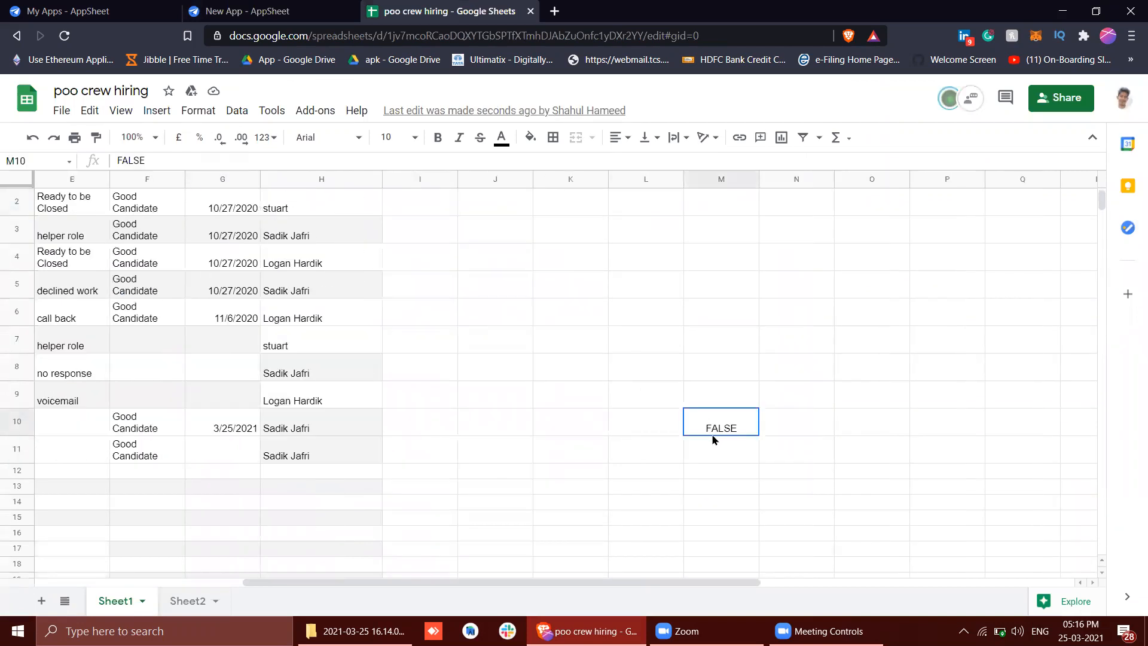
scroll(713, 436, up, 1)
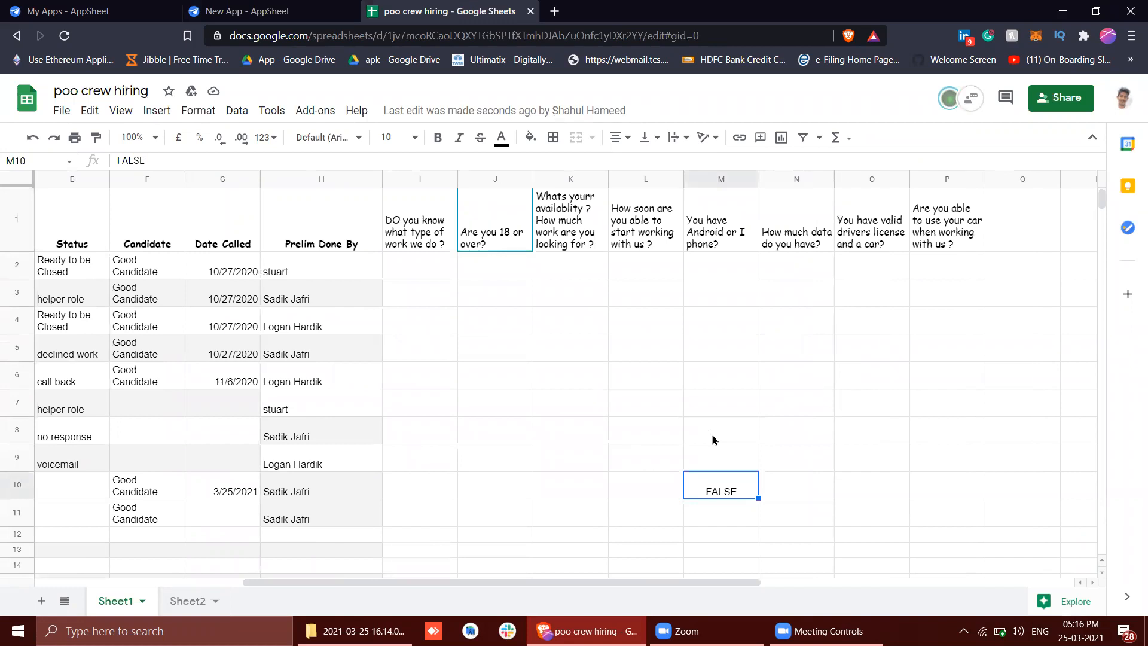
scroll(712, 439, left, 4)
scroll(712, 440, right, 5)
scroll(664, 397, left, 4)
Return to AppSheet and open the candidate's record from the poo crew hiring view for editing
click(269, 10)
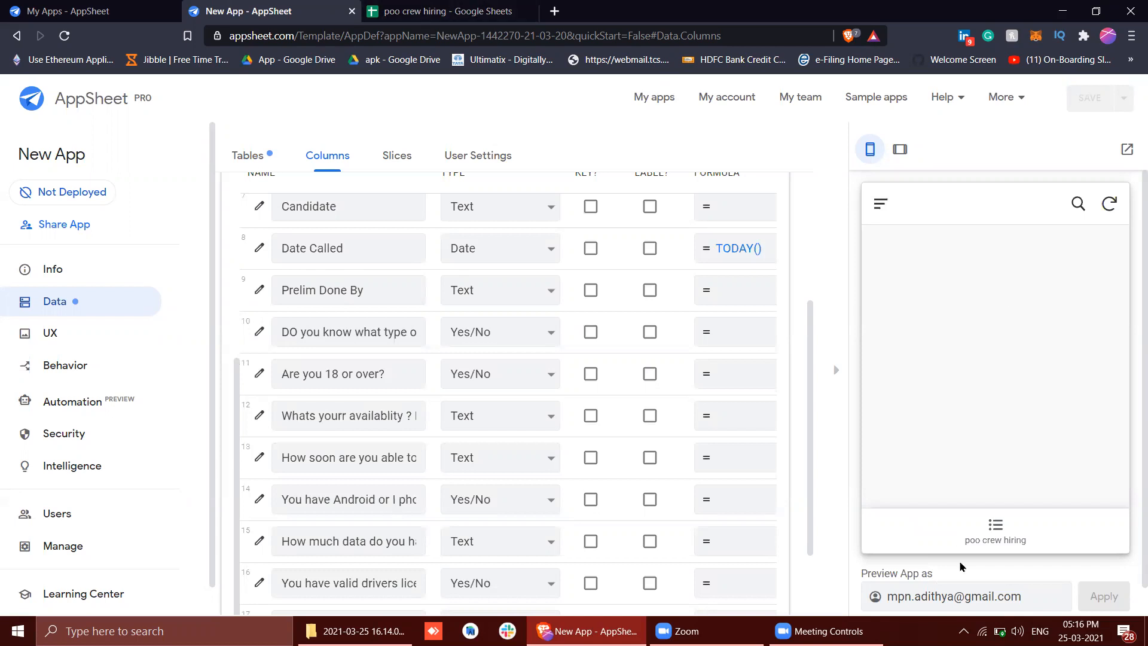
click(980, 534)
click(932, 301)
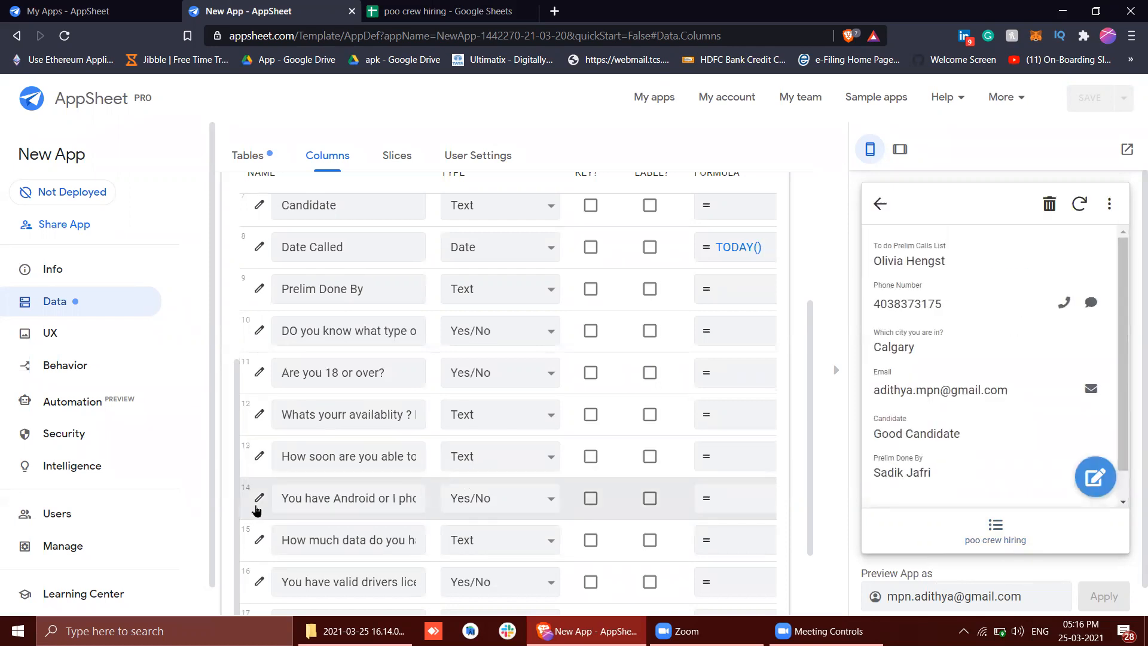
scroll(257, 510, down, 3)
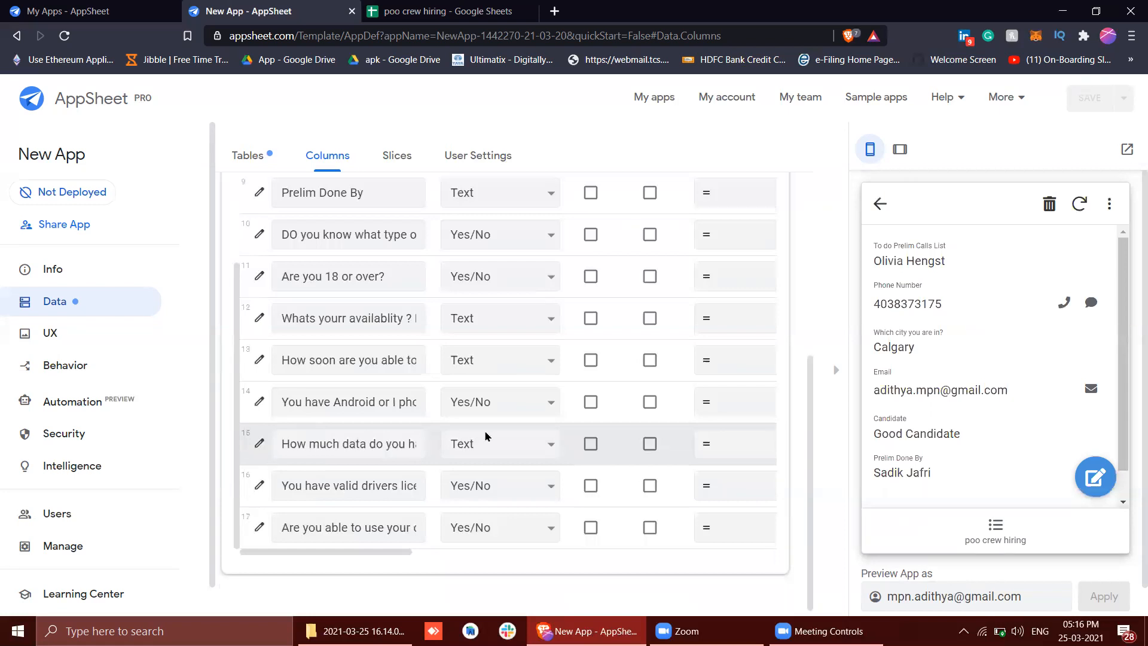
click(1101, 489)
Examine the data, driver's license and car-use questions at the end of the preview form
scroll(1032, 441, down, 10)
scroll(1031, 443, up, 2)
click(942, 354)
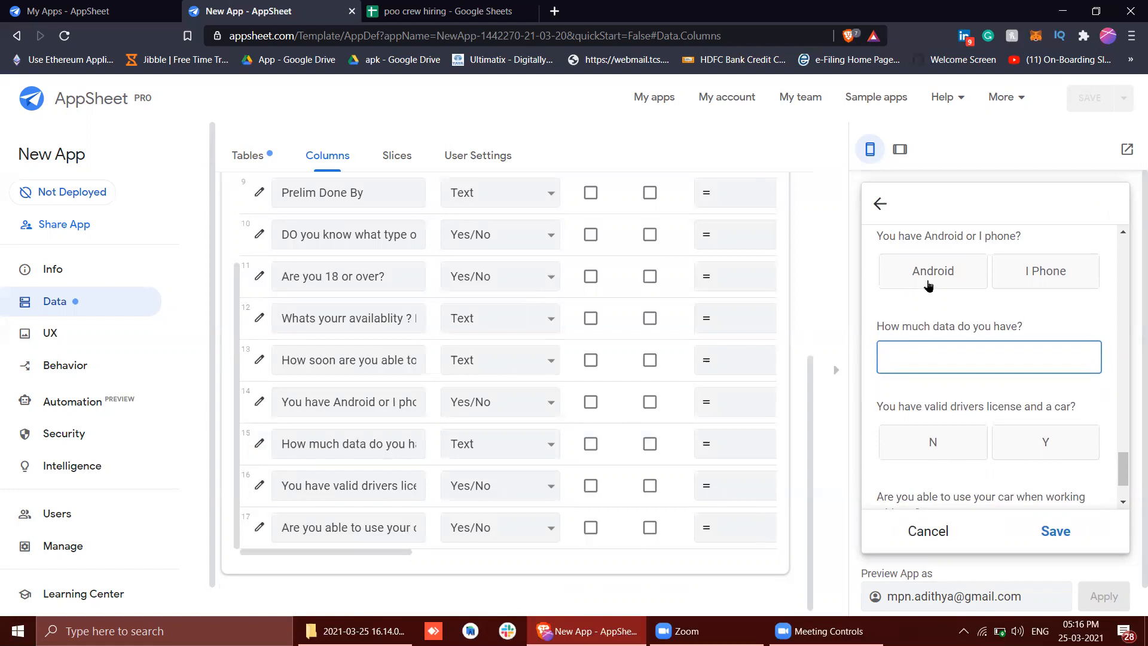
scroll(943, 430, down, 1)
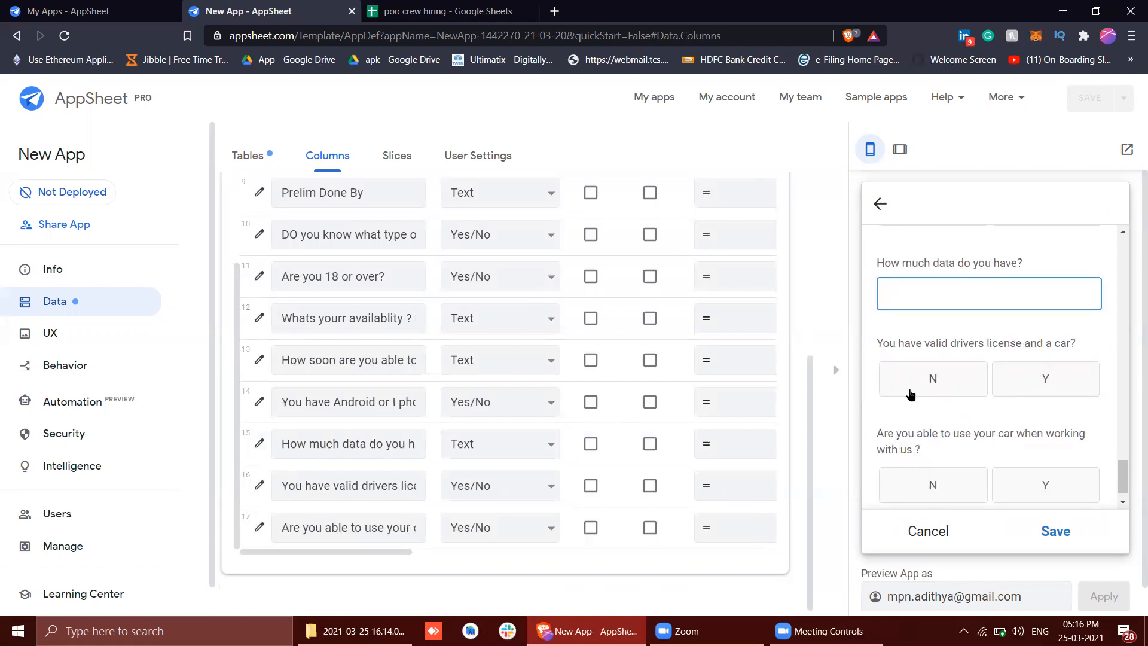
scroll(910, 394, down, 1)
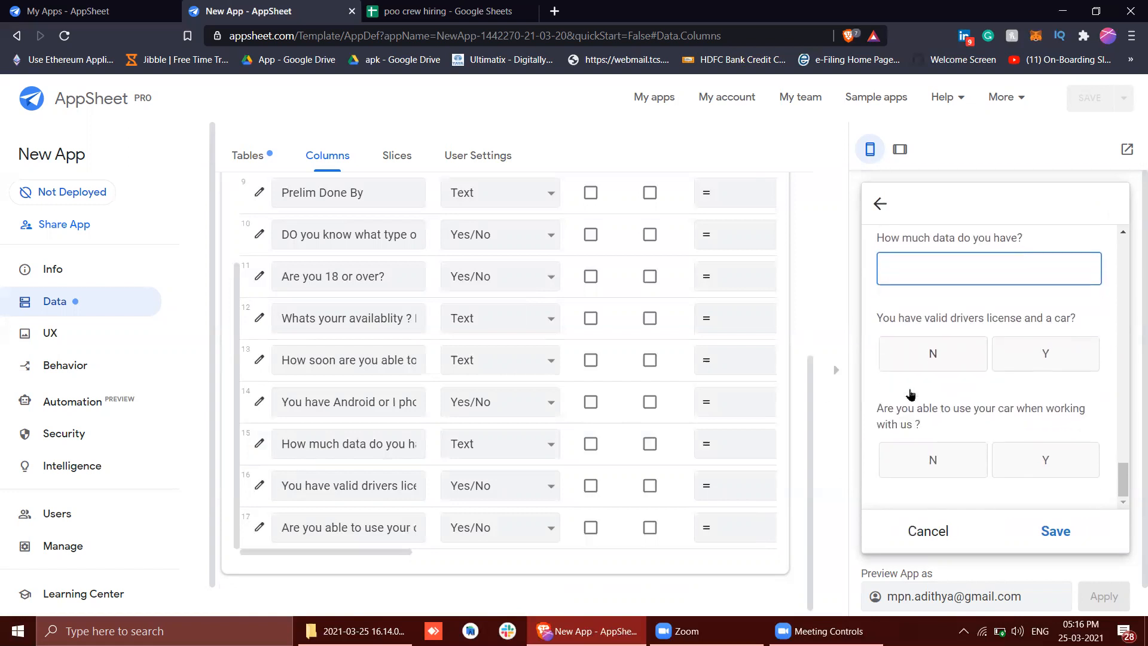
scroll(910, 394, down, 1)
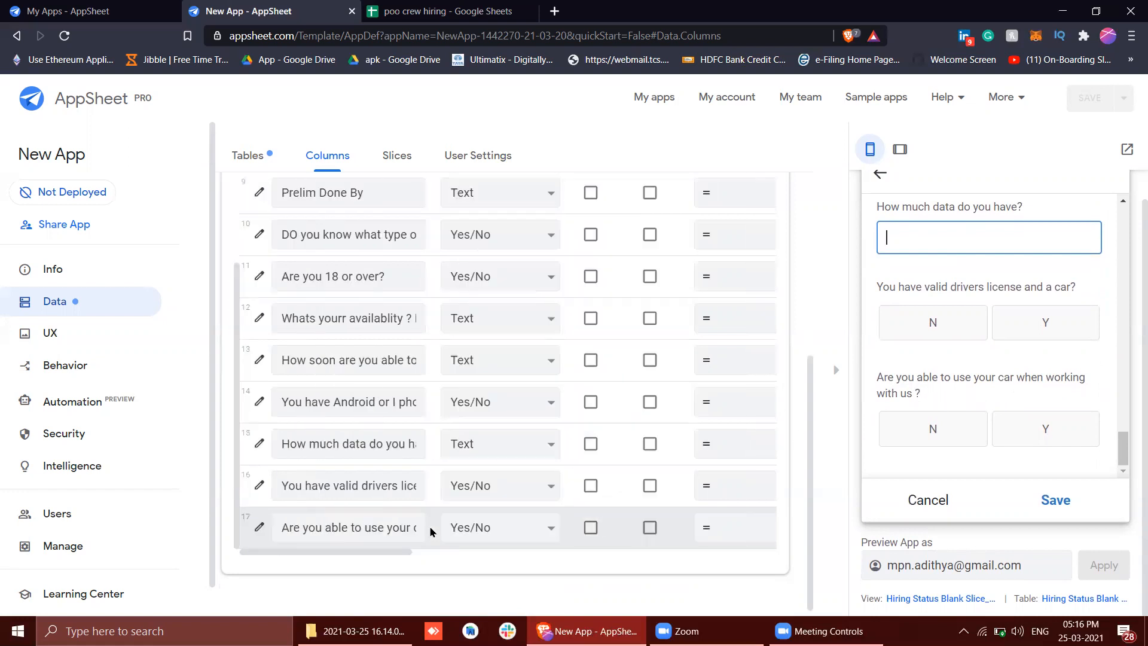
Review the preview form's questions back up to Status and look at the Status options without choosing one
scroll(991, 320, up, 10)
scroll(990, 320, up, 3)
scroll(991, 320, down, 12)
scroll(991, 324, up, 3)
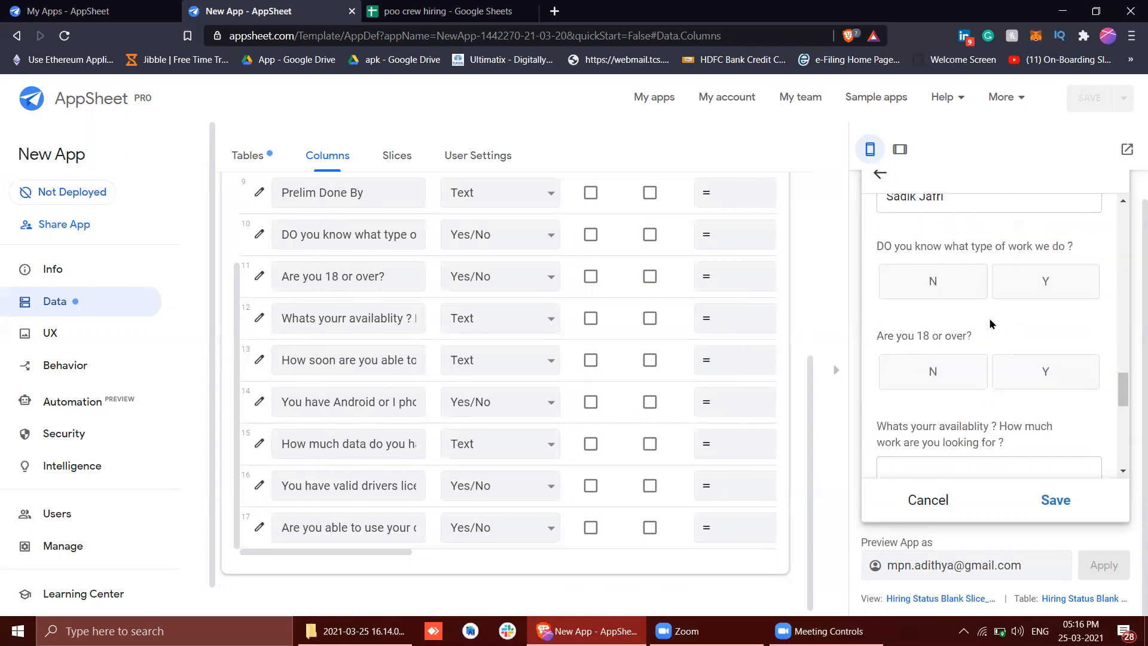
scroll(990, 323, down, 2)
scroll(961, 375, down, 1)
scroll(964, 376, up, 5)
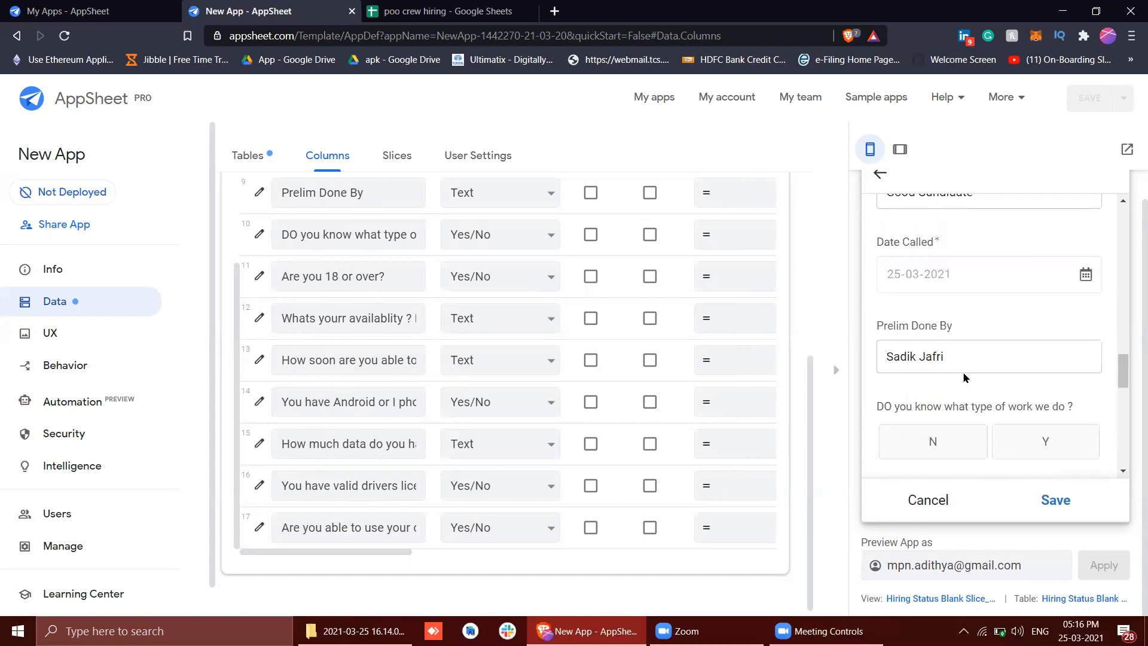
scroll(969, 358, up, 3)
click(925, 264)
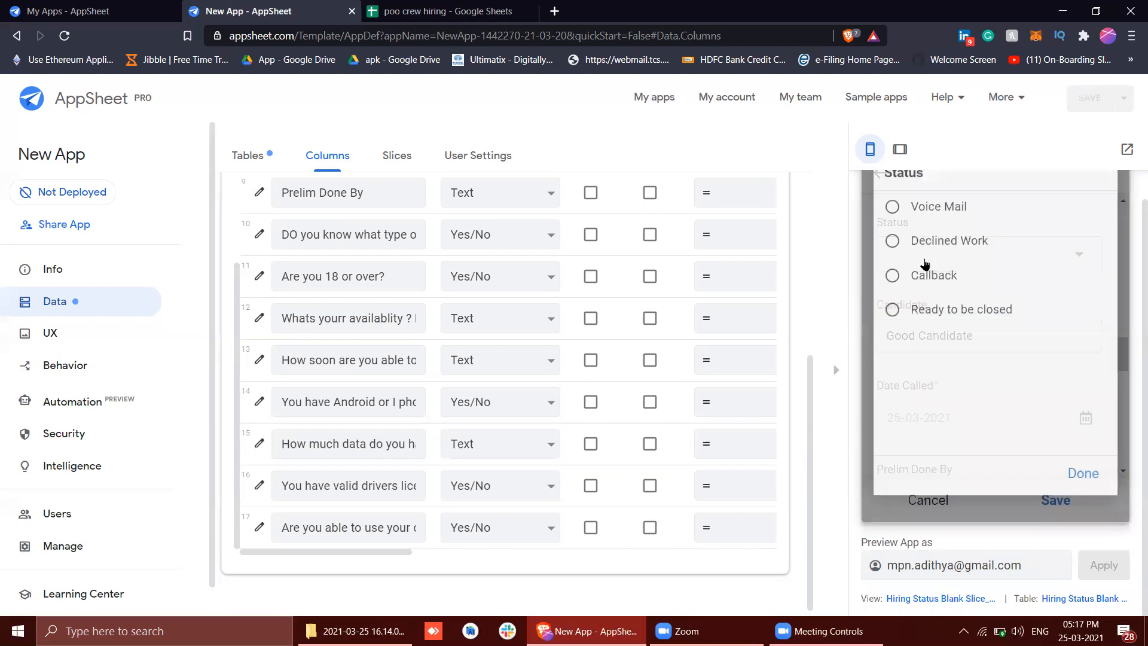
click(1087, 473)
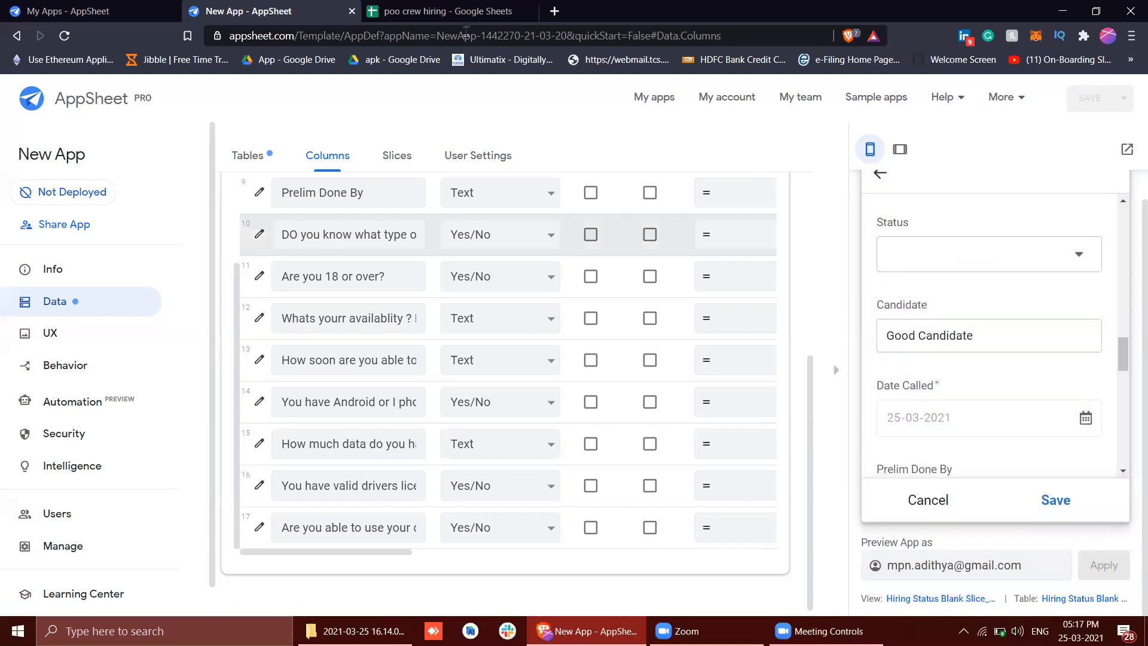
Switch to the poo crew hiring spreadsheet and select the first candidate's whole row in Sheet1
click(465, 35)
click(449, 11)
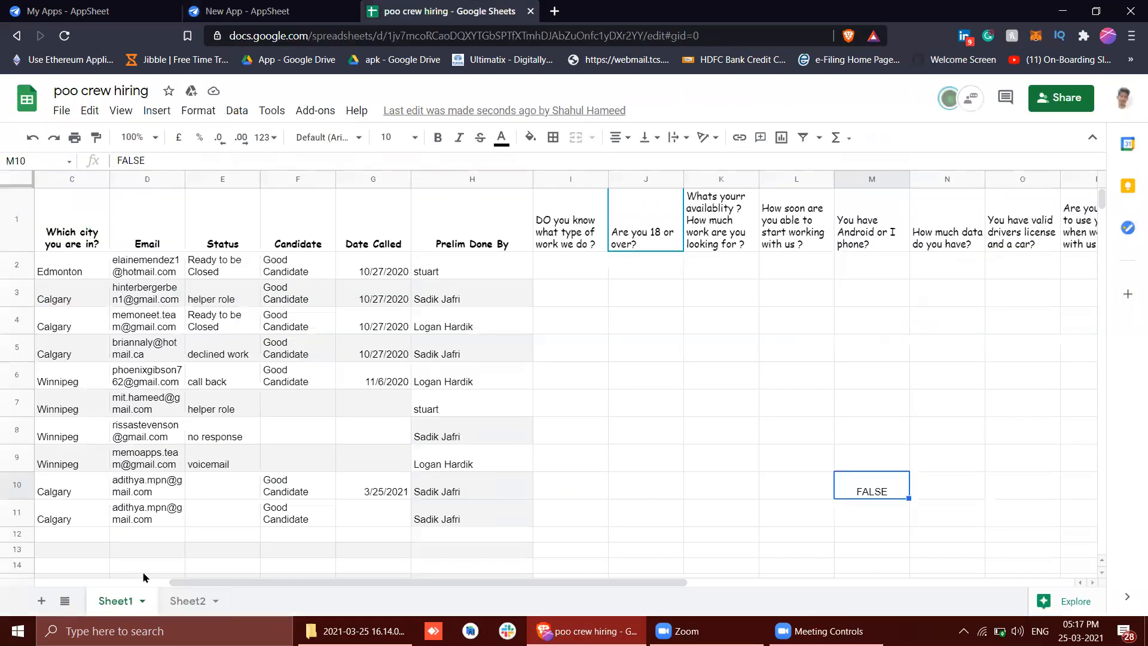
scroll(63, 273, left, 3)
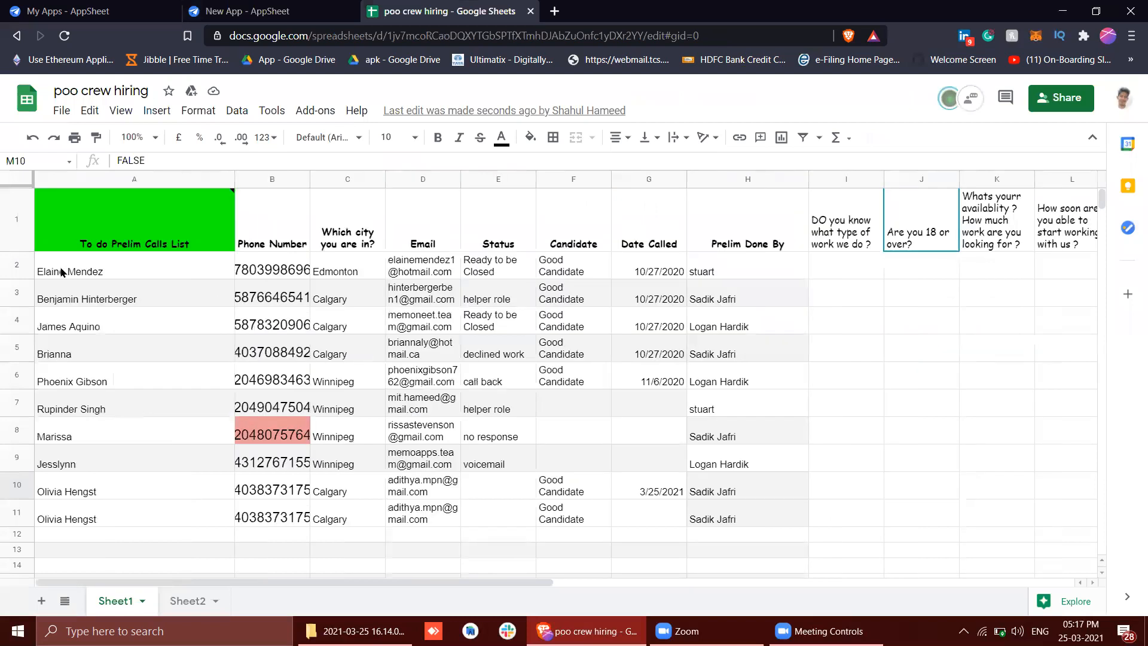
click(17, 267)
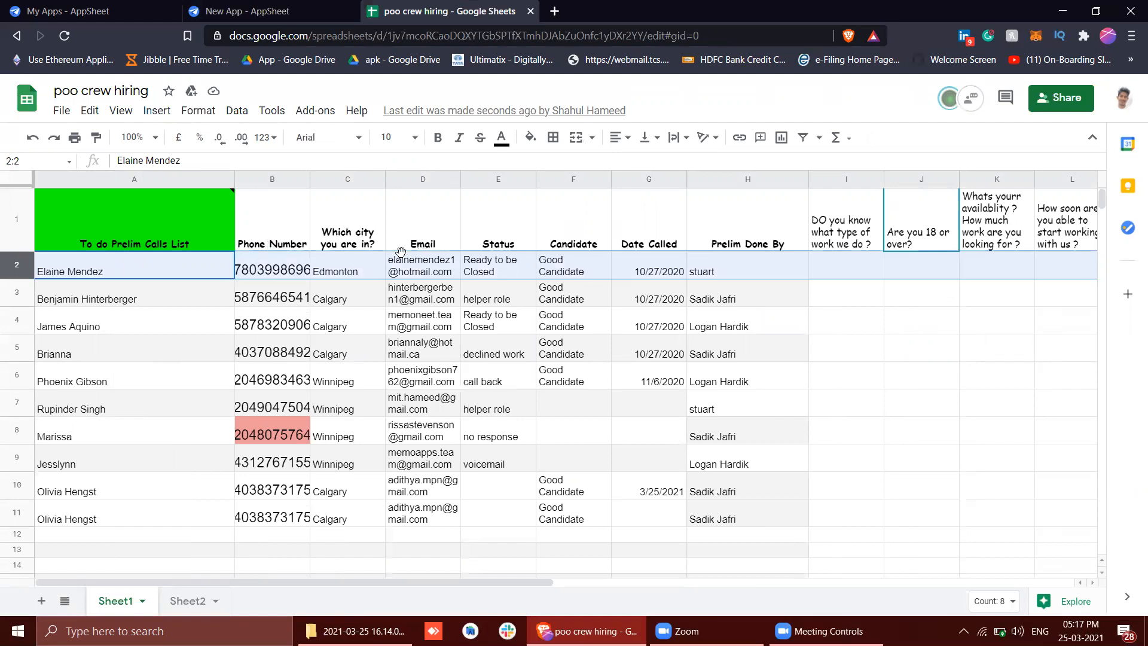
Rename Sheet2 as Closed Candidates
click(188, 603)
double_click(188, 602)
click(187, 603)
double_click(188, 609)
text(Ree)
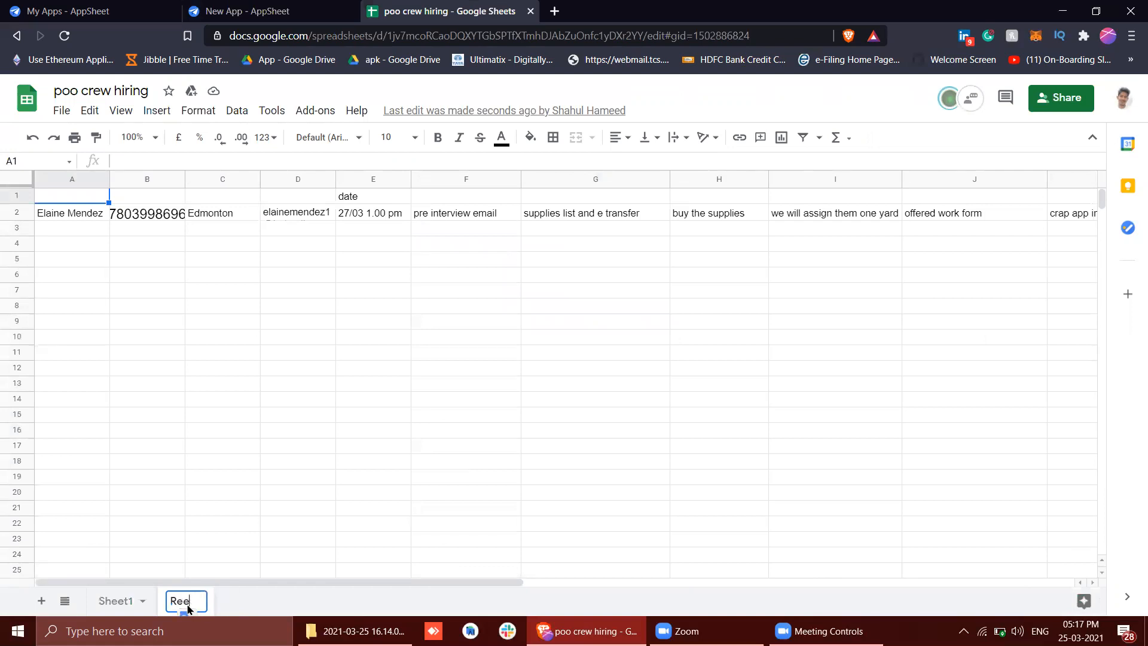
key(BackSpace)
text(ady To be)
key(BackSpace)
key(BackSpace)
text(Be Closed)
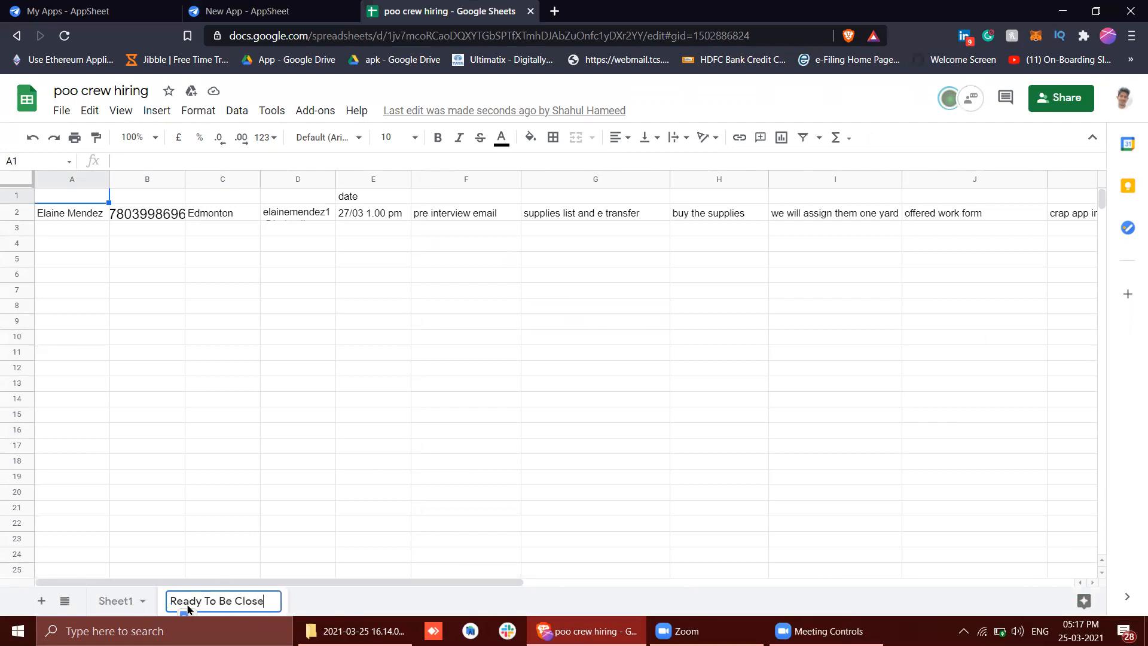
key(BackSpace)
key(BackSpace)
key(BackSpace)
key(BackSpace)
key(BackSpace)
key(BackSpace)
key(BackSpace)
key(BackSpace)
key(BackSpace)
key(BackSpace)
key(BackSpace)
key(BackSpace)
key(BackSpace)
key(BackSpace)
key(BackSpace)
key(BackSpace)
key(BackSpace)
key(BackSpace)
text(Closed )
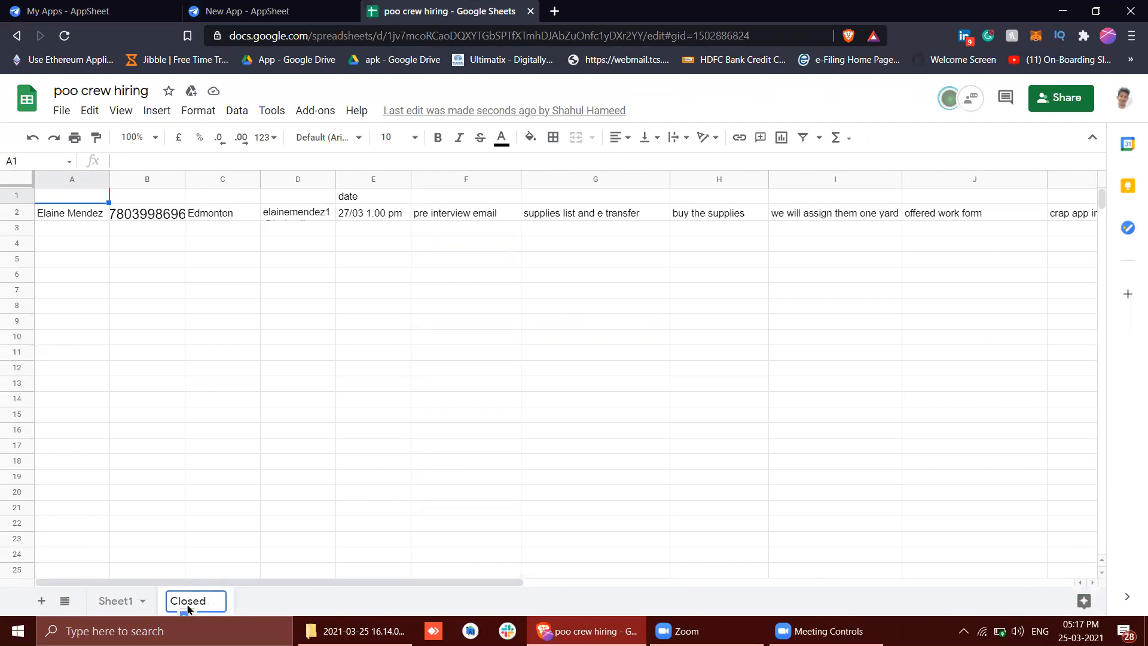
text(Candidates)
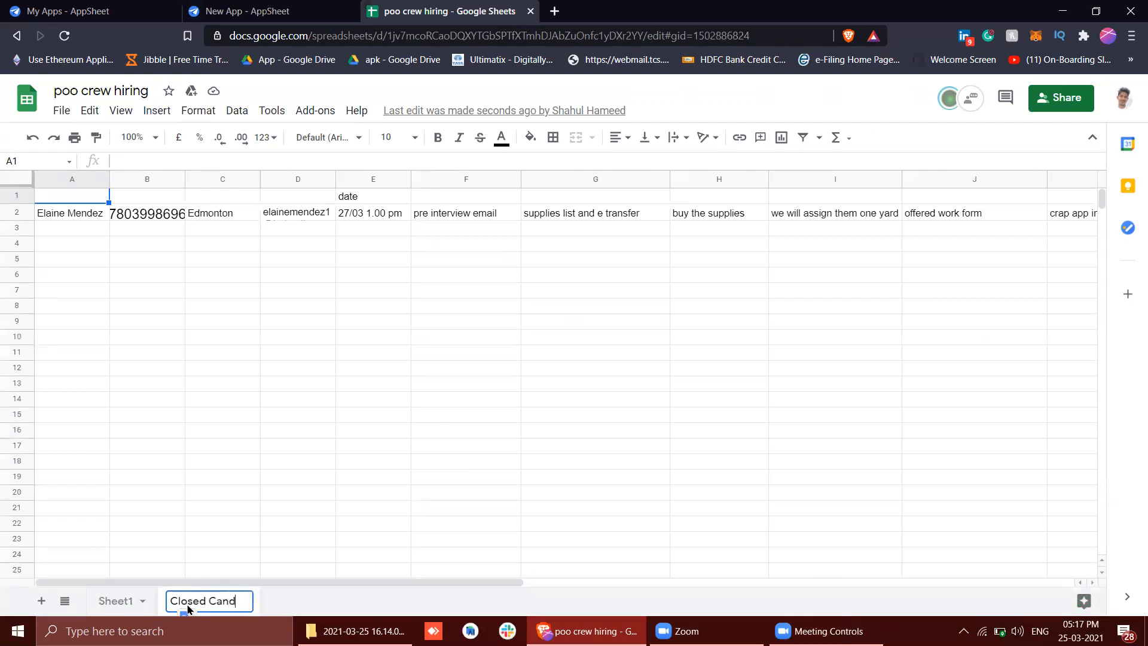
key(Return)
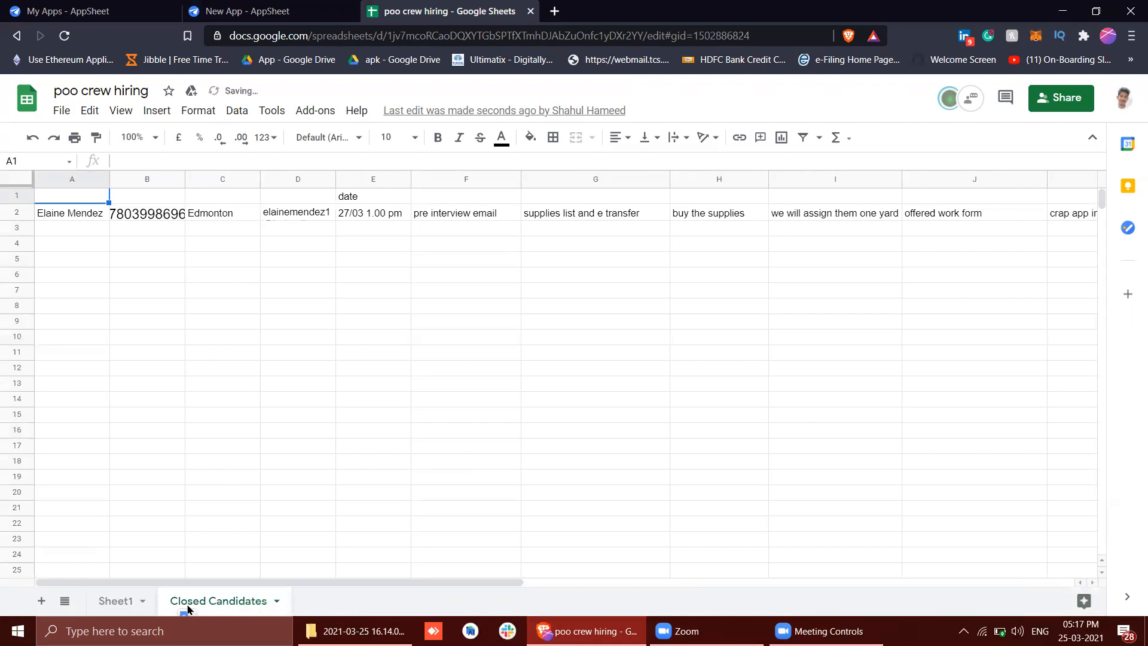
Copy the To do Prelim Calls List header from Sheet1 into cell A1 of the Closed Candidates sheet
click(105, 603)
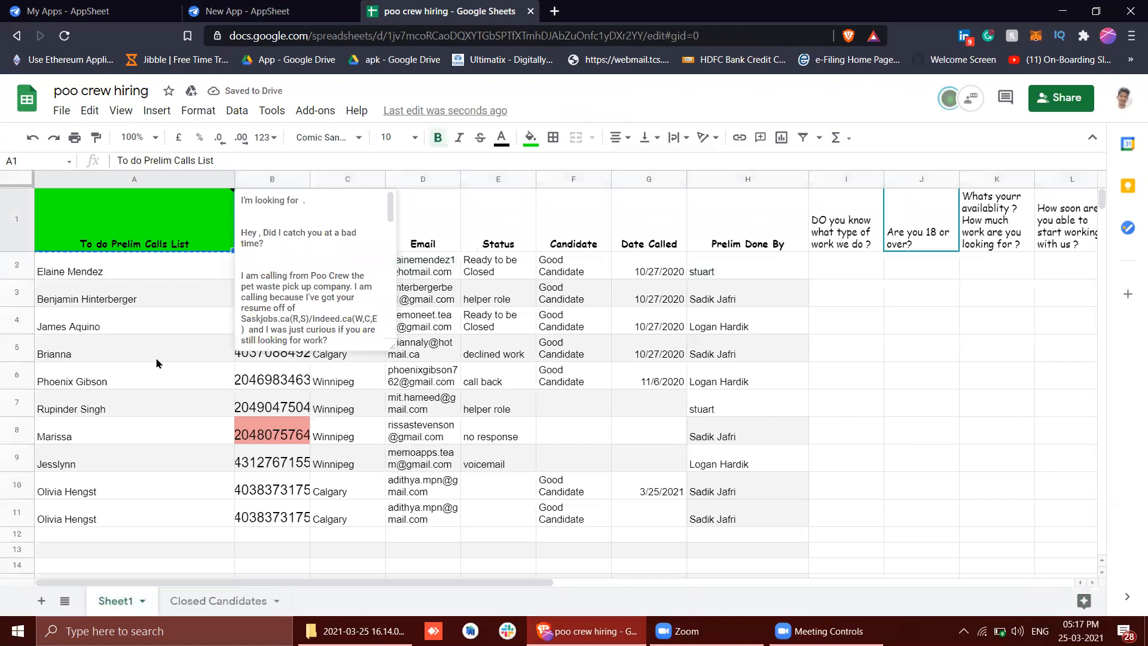
click(202, 600)
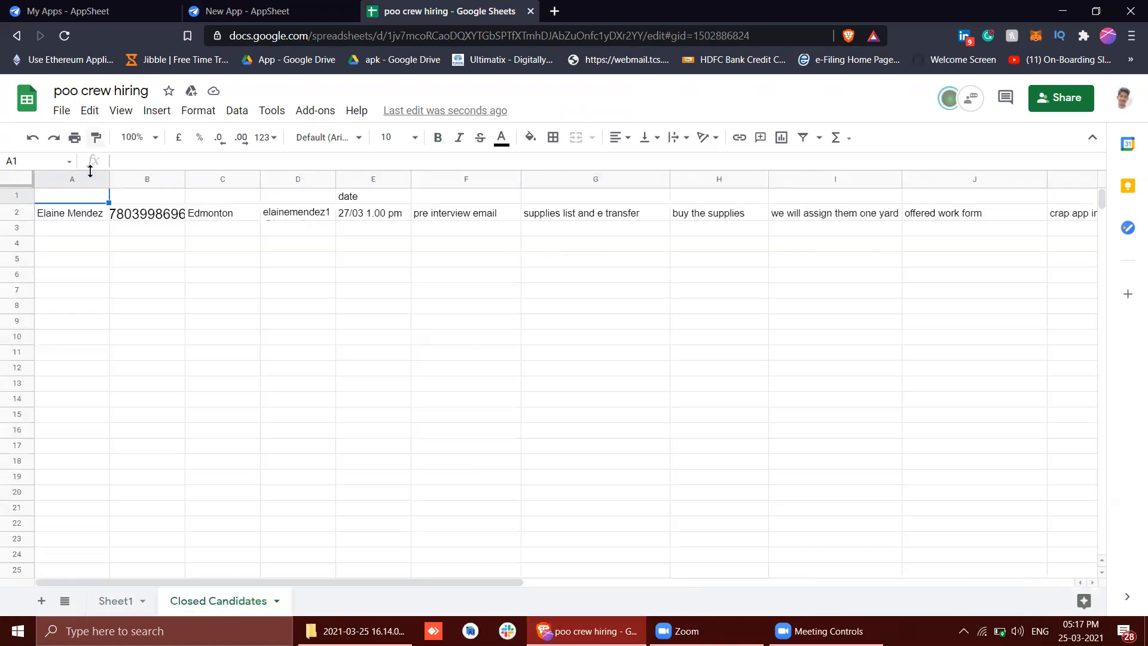
text(To do Prelim Calls List)
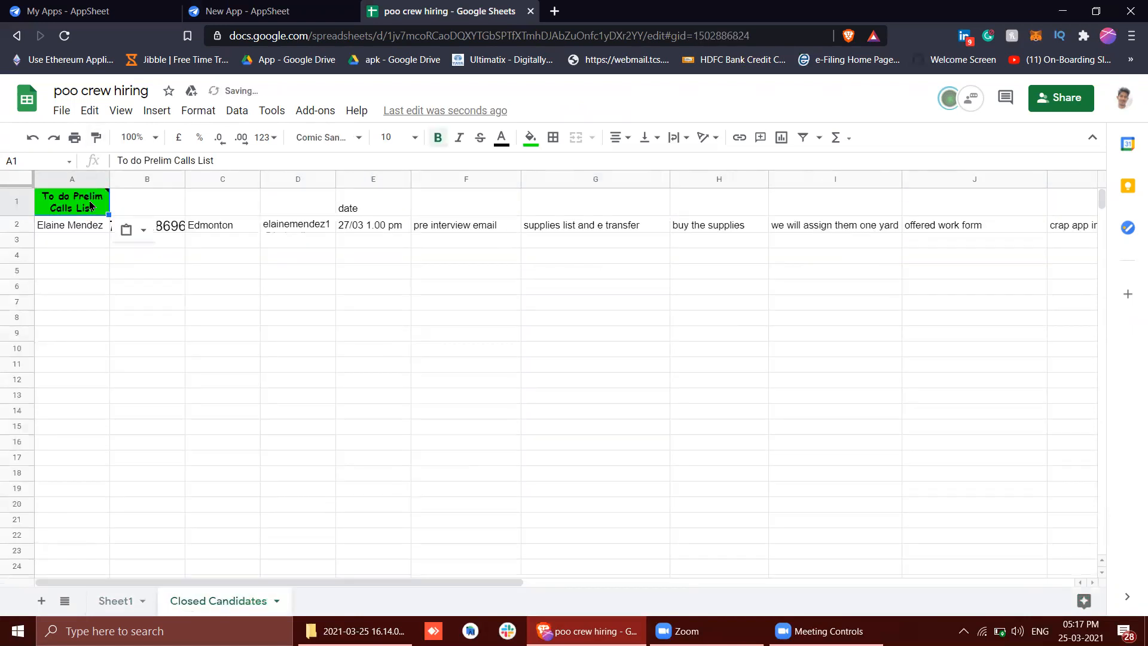
Clear the whole call-script note attached to the To do Prelim Calls List header in Closed Candidates
mouse_move(105, 209)
triple_click(179, 218)
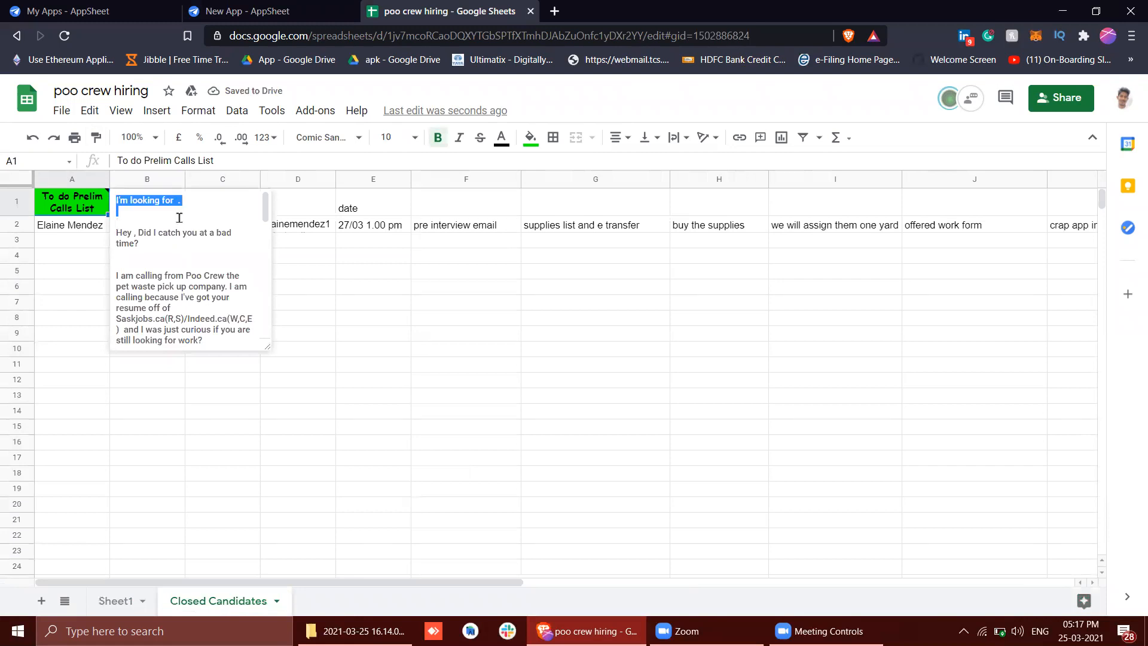
key(ctrl+a)
key(BackSpace)
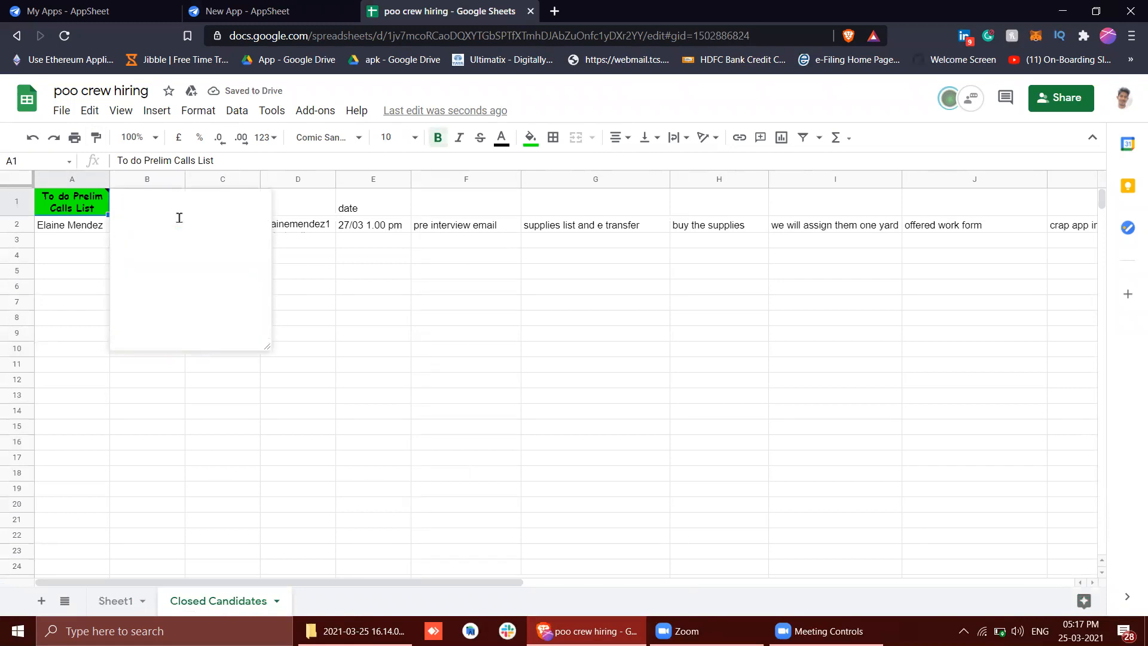
right_click(99, 209)
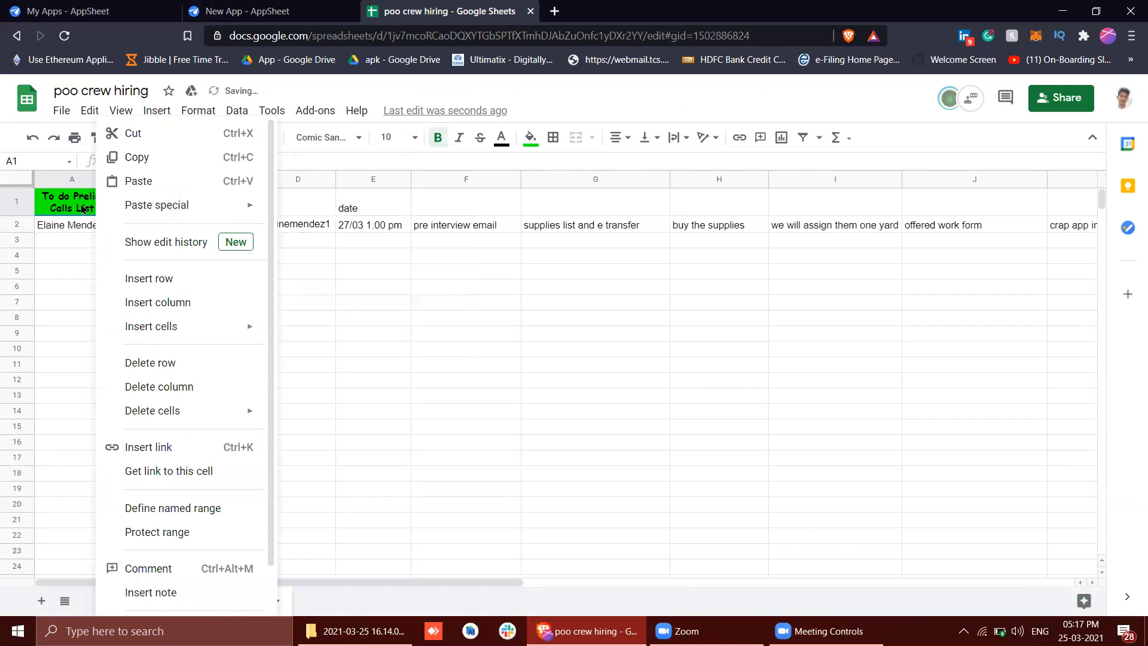
click(83, 208)
right_click(83, 209)
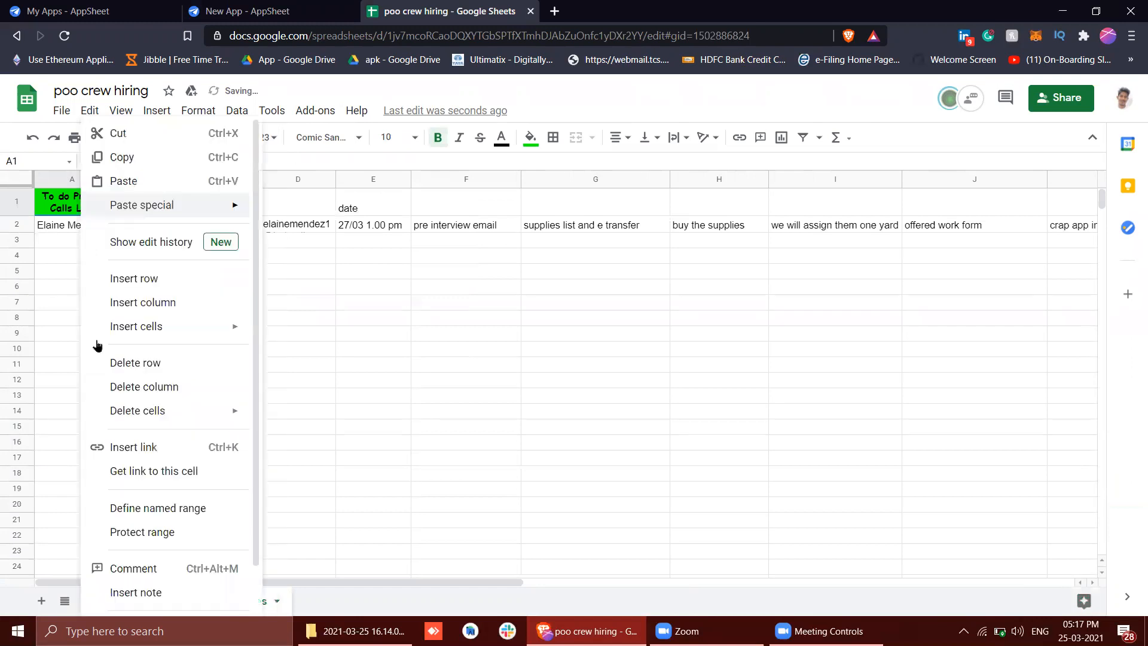
click(146, 567)
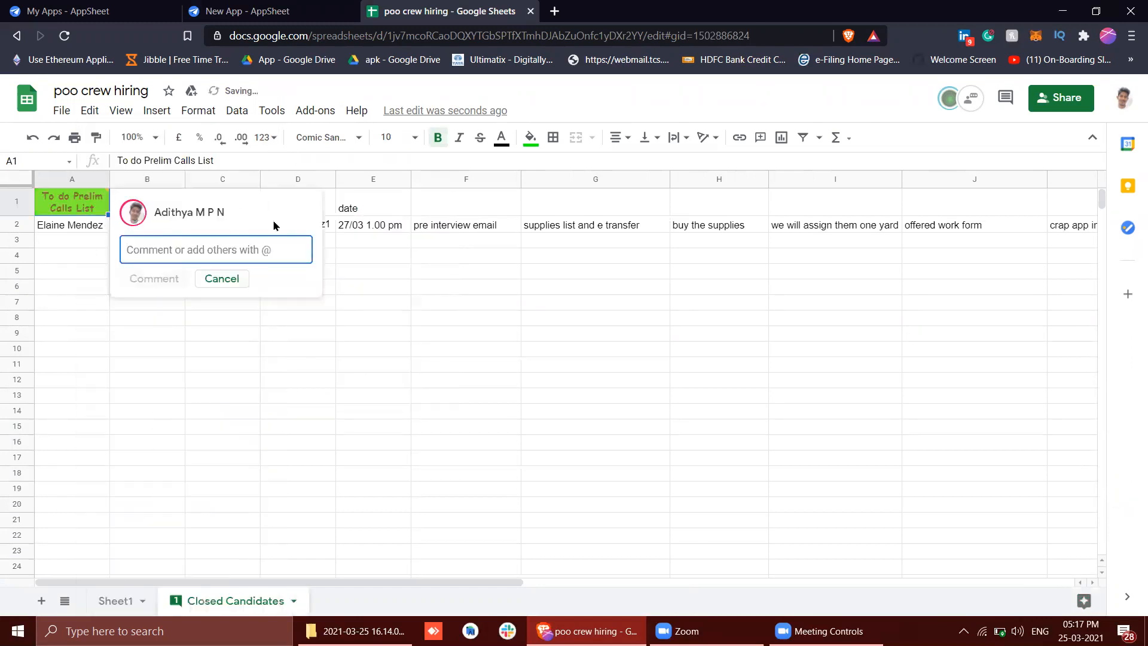
click(238, 280)
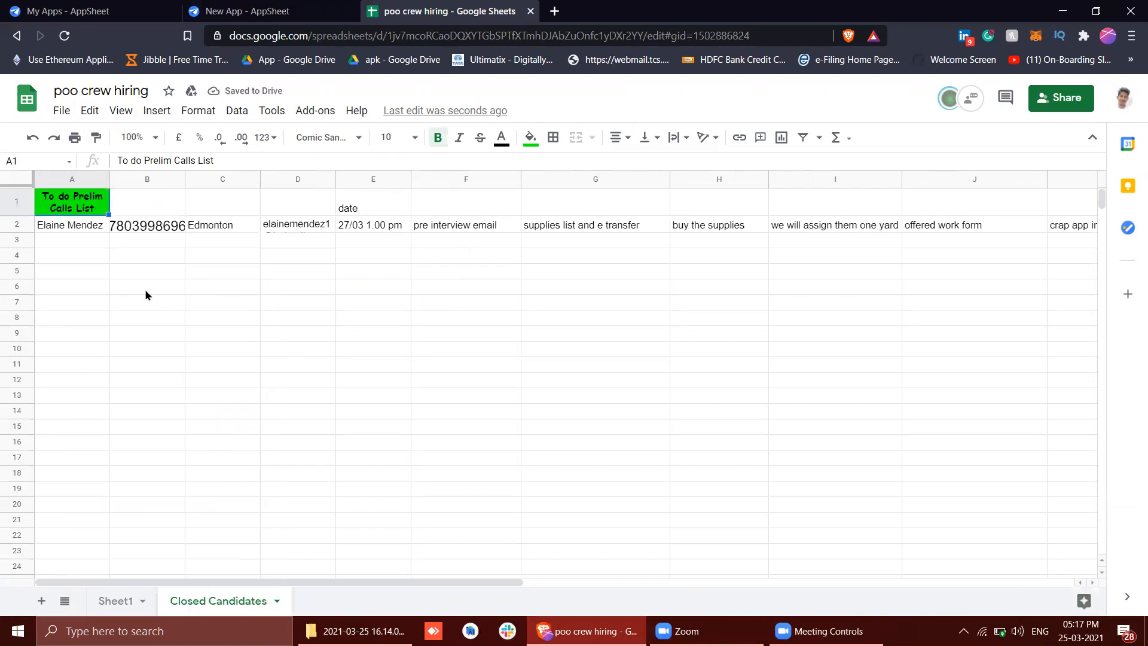
click(145, 294)
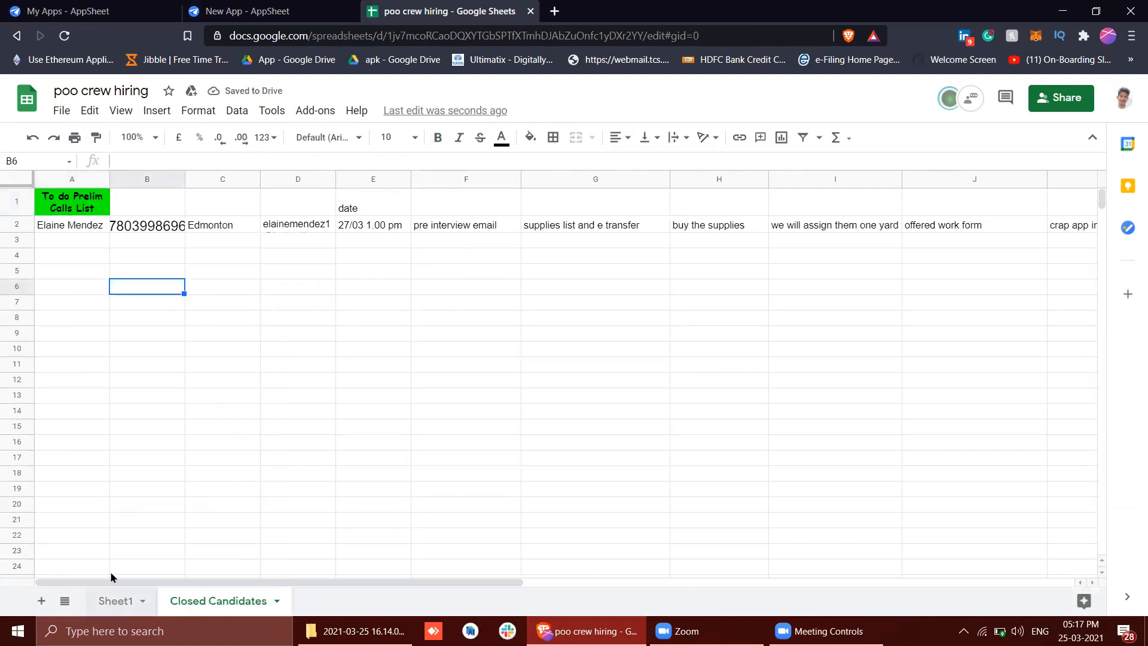
Copy the Phone Number, Which city you are in? and Email headers from Sheet1 into B1:D1 of Closed Candidates
click(116, 600)
click(263, 223)
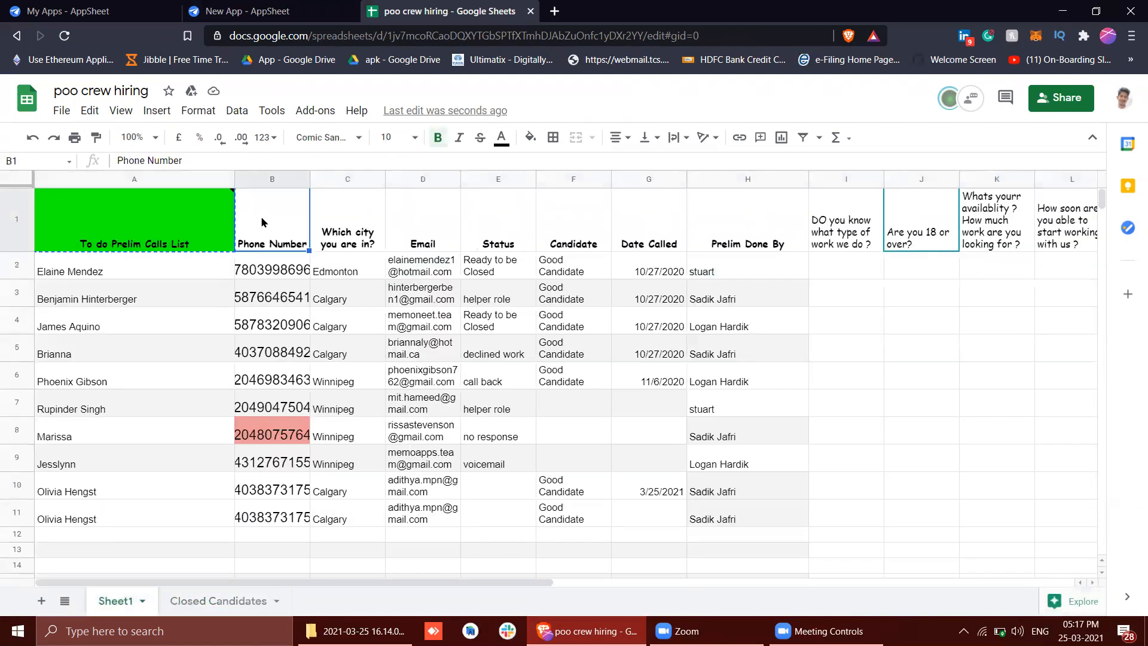
key(shift+Right)
key(shift+Right)
key(ctrl+c)
click(214, 607)
click(156, 197)
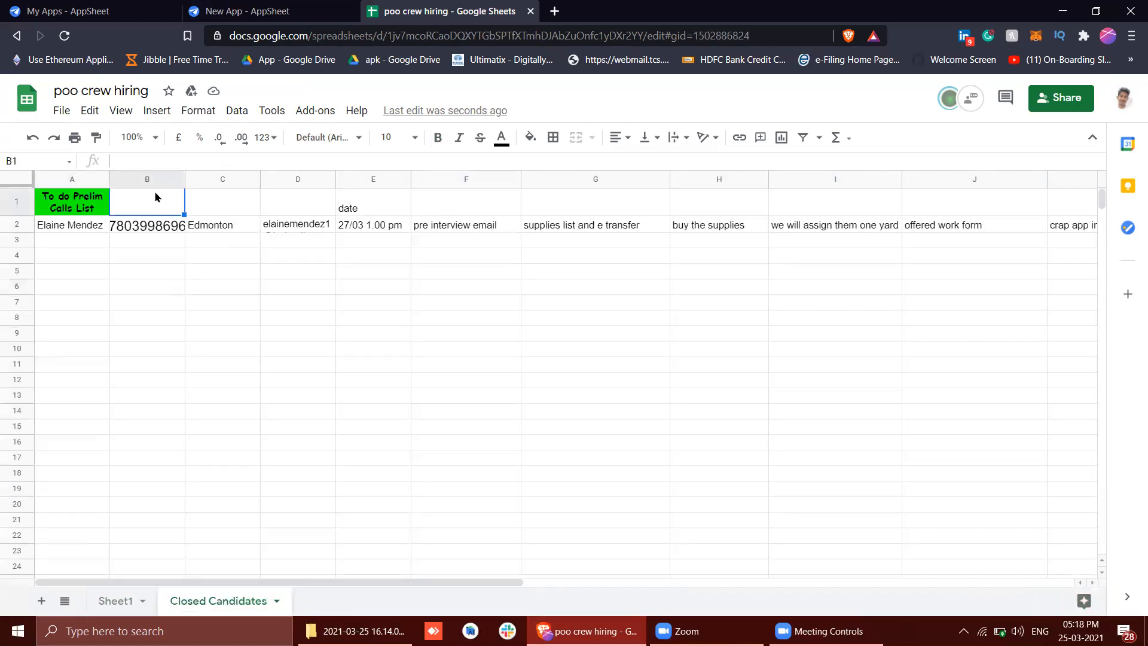
key(ctrl+v)
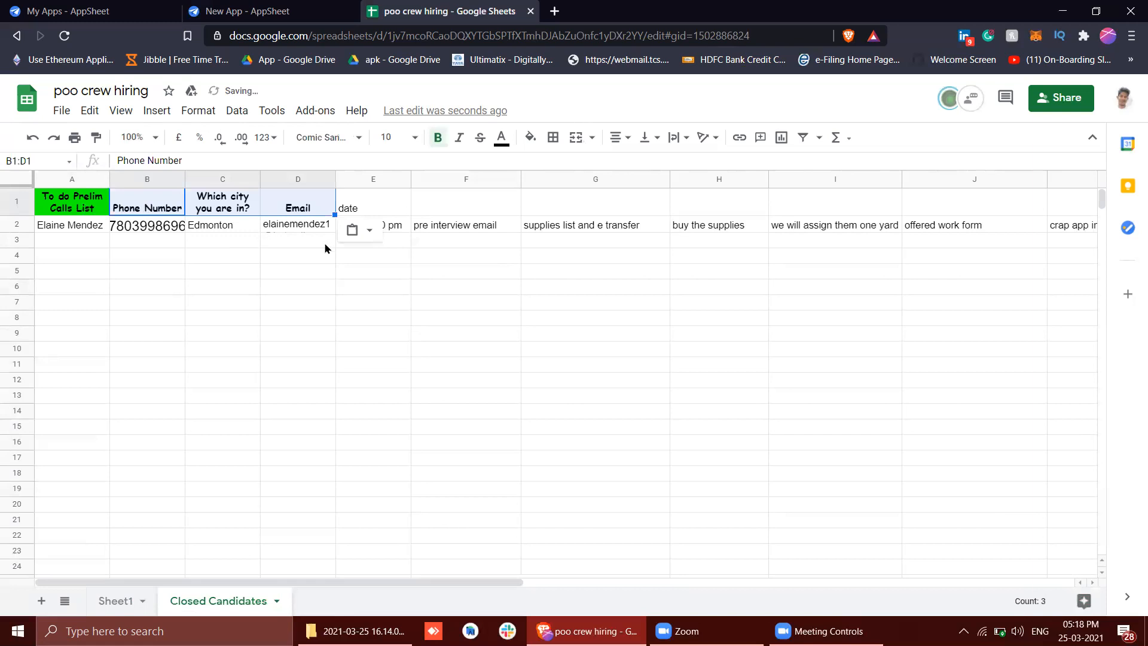
Replace the date header in cell E1 with On the Job Interview Date
click(446, 205)
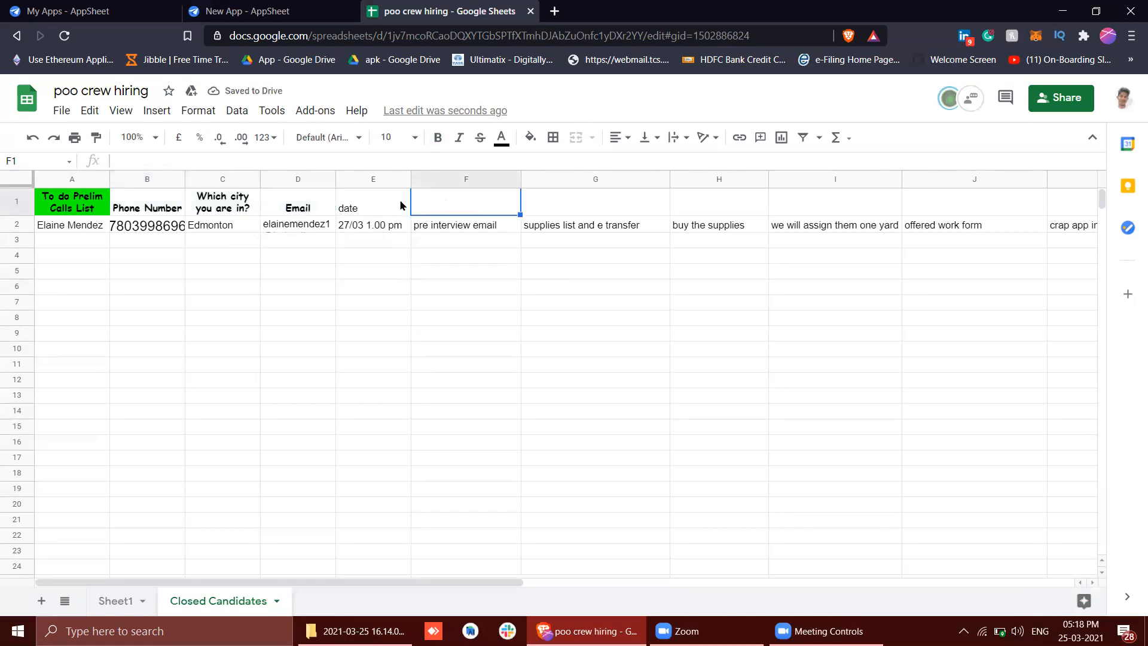
double_click(378, 205)
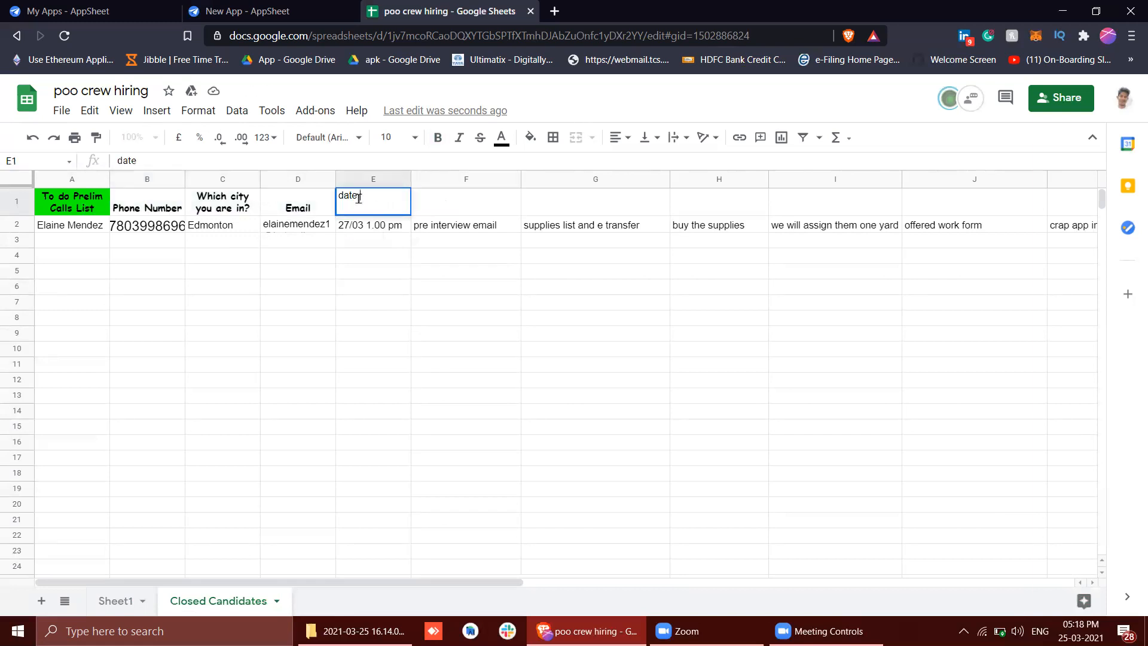
double_click(359, 198)
text(Date to be INter)
key(BackSpace)
key(BackSpace)
key(BackSpace)
key(BackSpace)
key(BackSpace)
key(BackSpace)
key(BackSpace)
key(BackSpace)
key(BackSpace)
key(BackSpace)
key(BackSpace)
key(BackSpace)
key(BackSpace)
key(BackSpace)
key(BackSpace)
key(BackSpace)
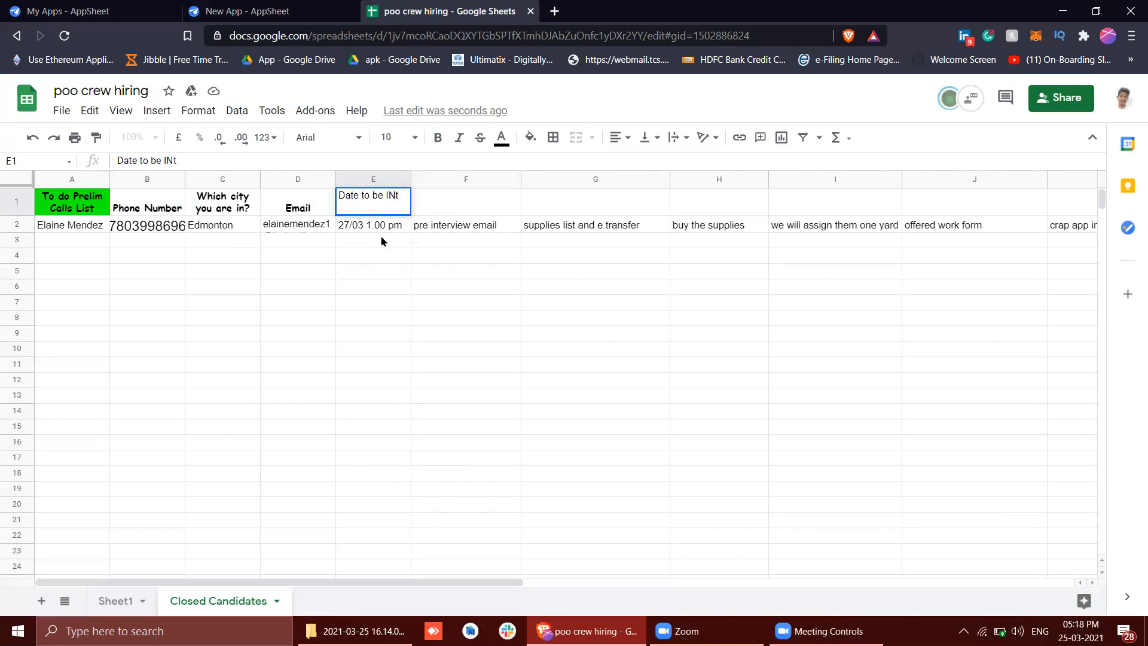
text(On the J)
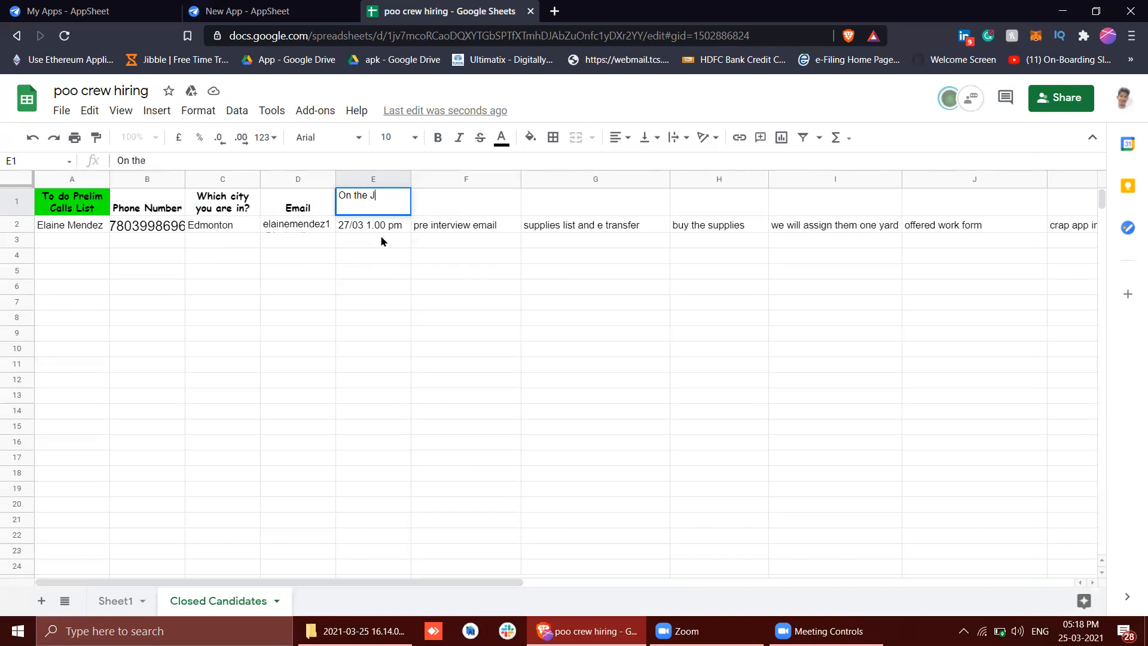
text(ob Intervie)
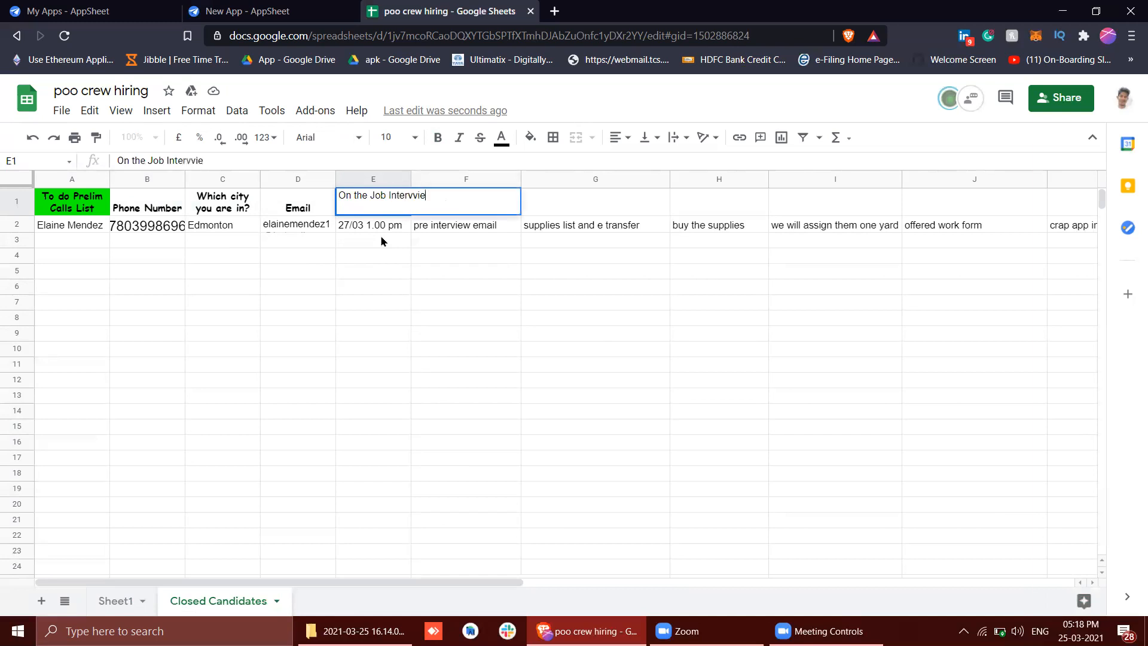
text(w Date)
key(Return)
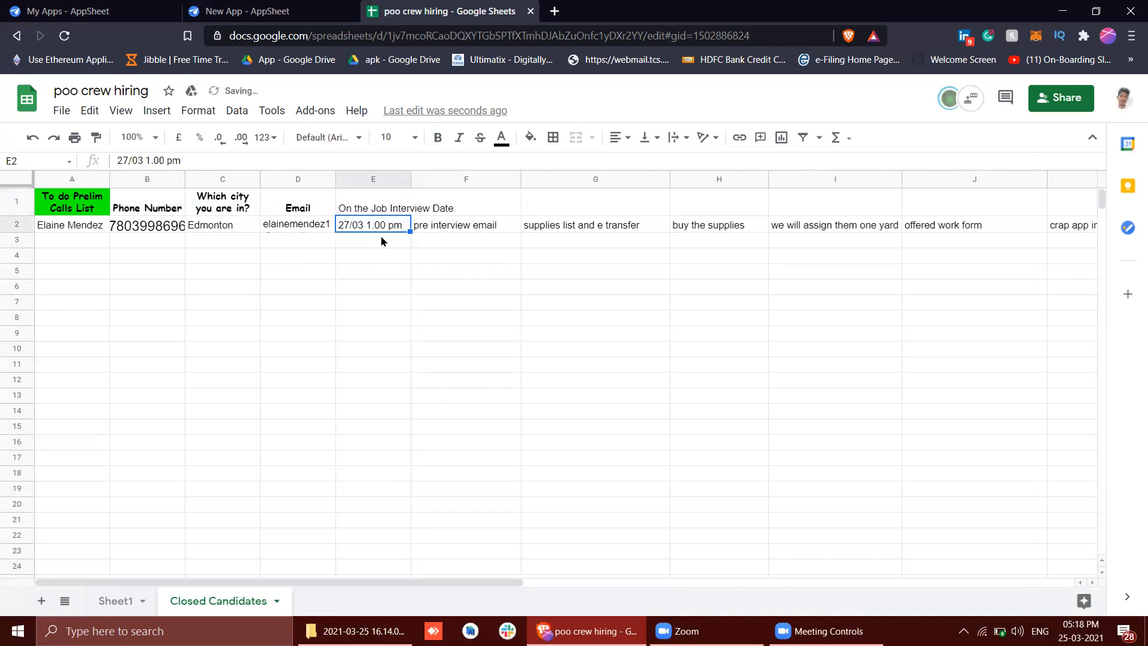
key(Up)
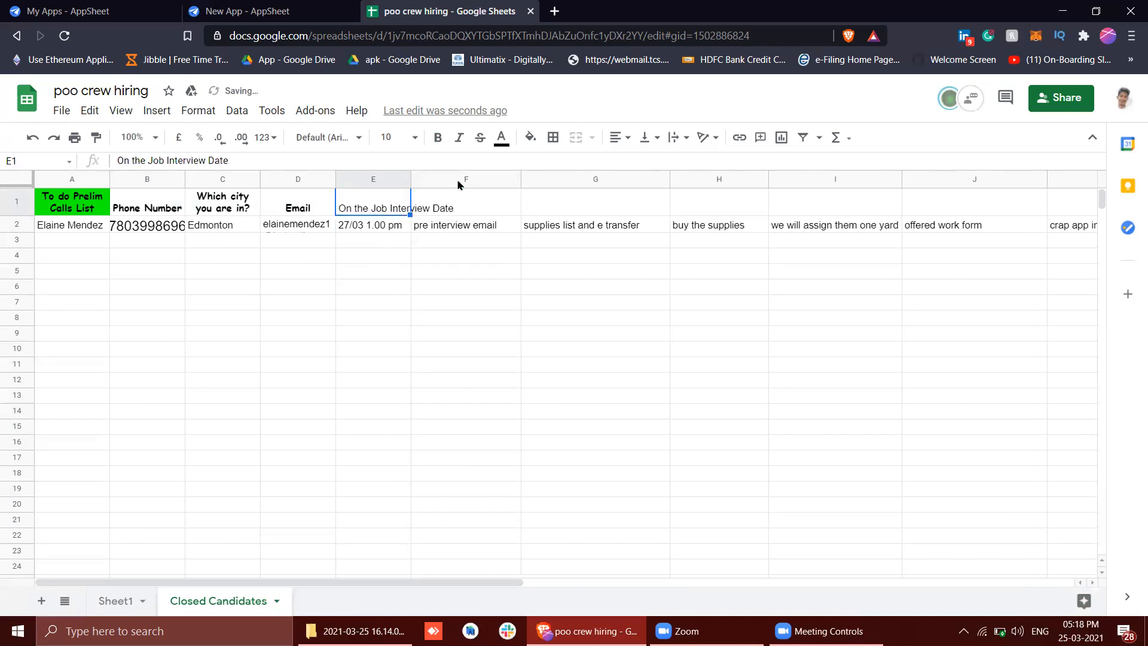
click(496, 205)
double_click(494, 206)
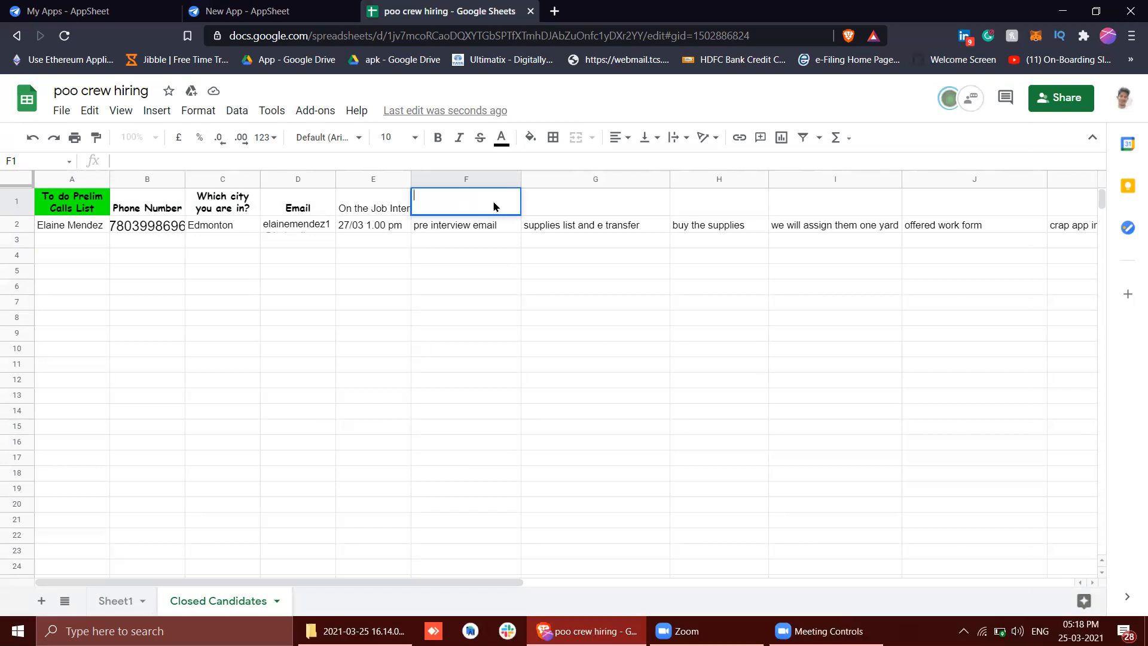
double_click(494, 206)
click(385, 230)
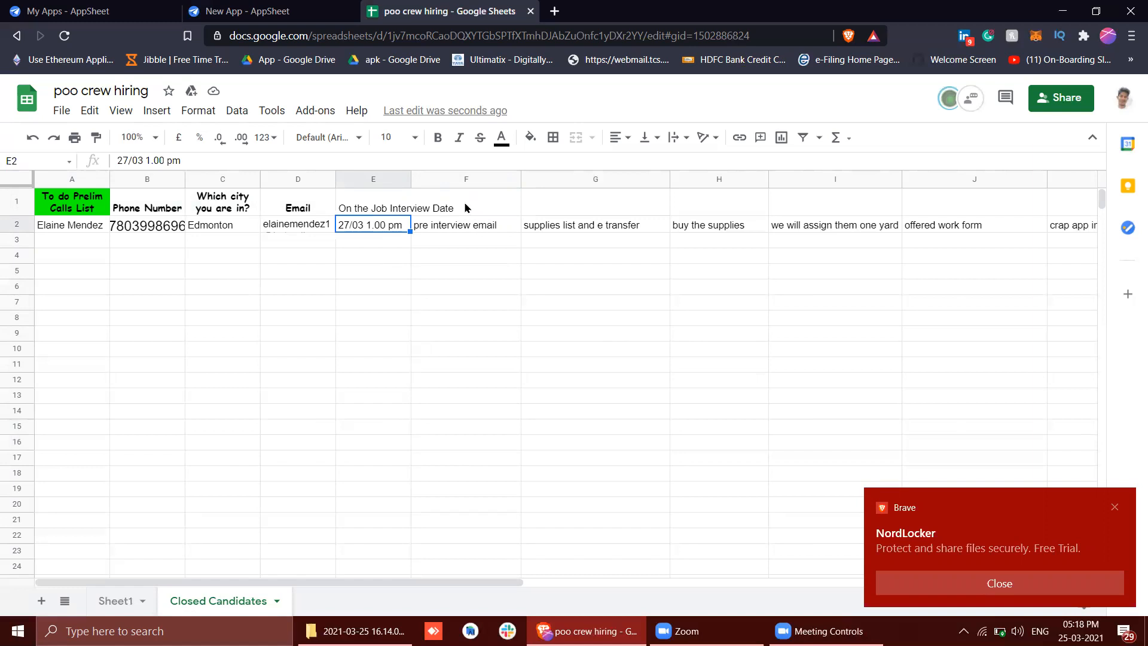
Delete the pre interview email column from the Closed Candidates sheet
click(445, 206)
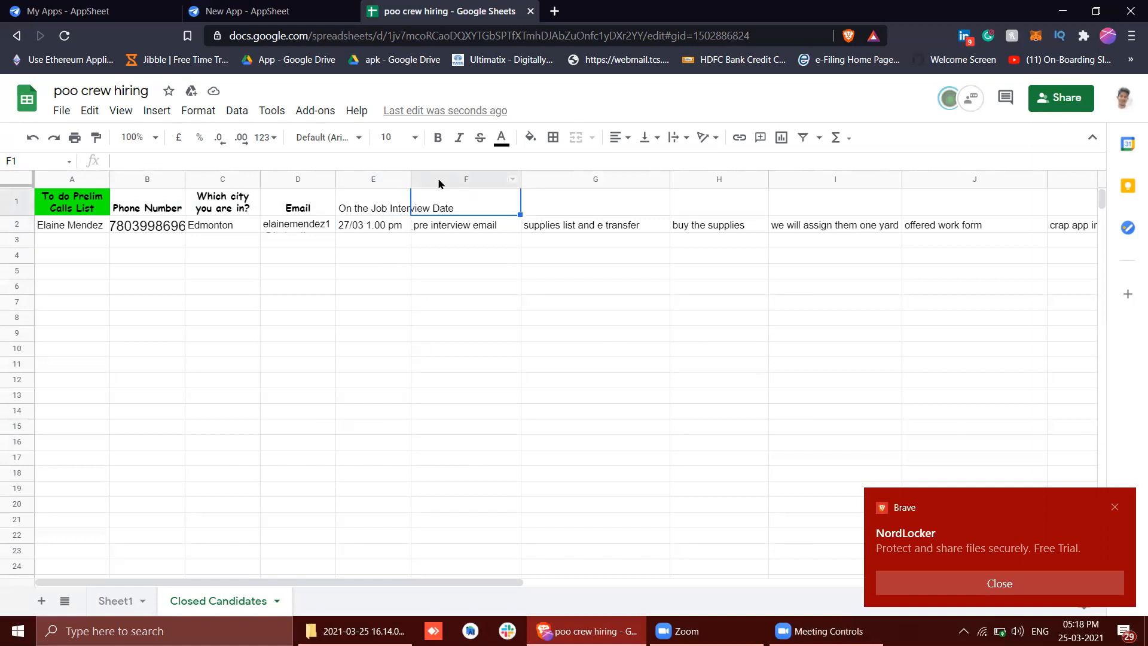
right_click(440, 179)
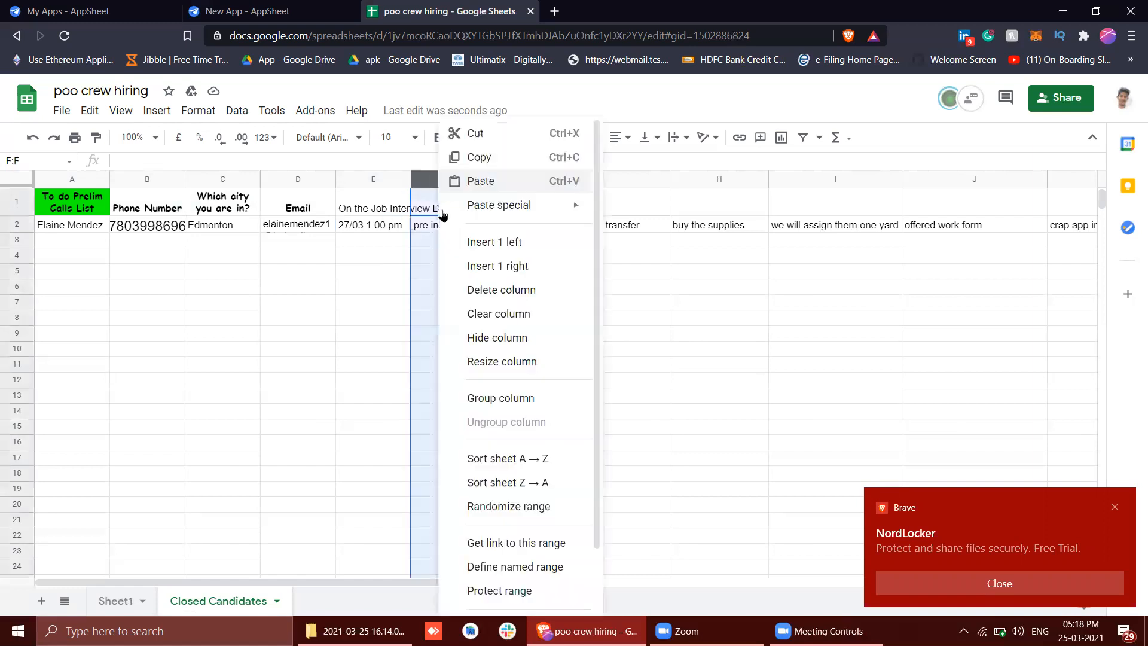
click(503, 290)
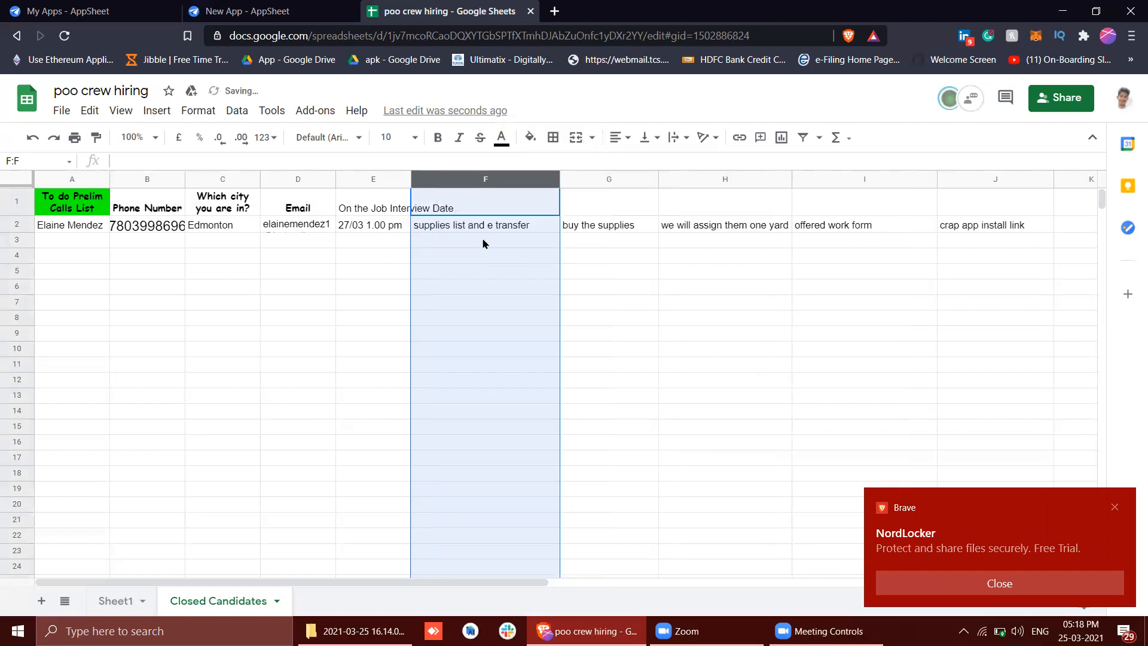
Move the supplies list and e transfer text from F2 up into header cell F1
click(477, 229)
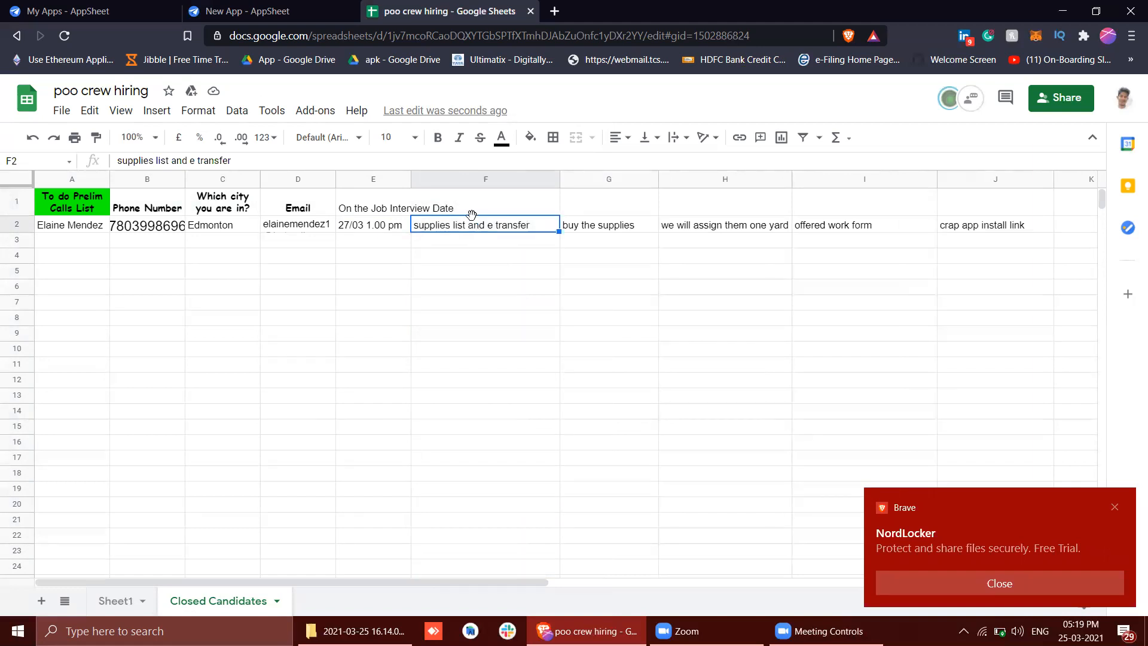
key(ctrl+c)
click(486, 208)
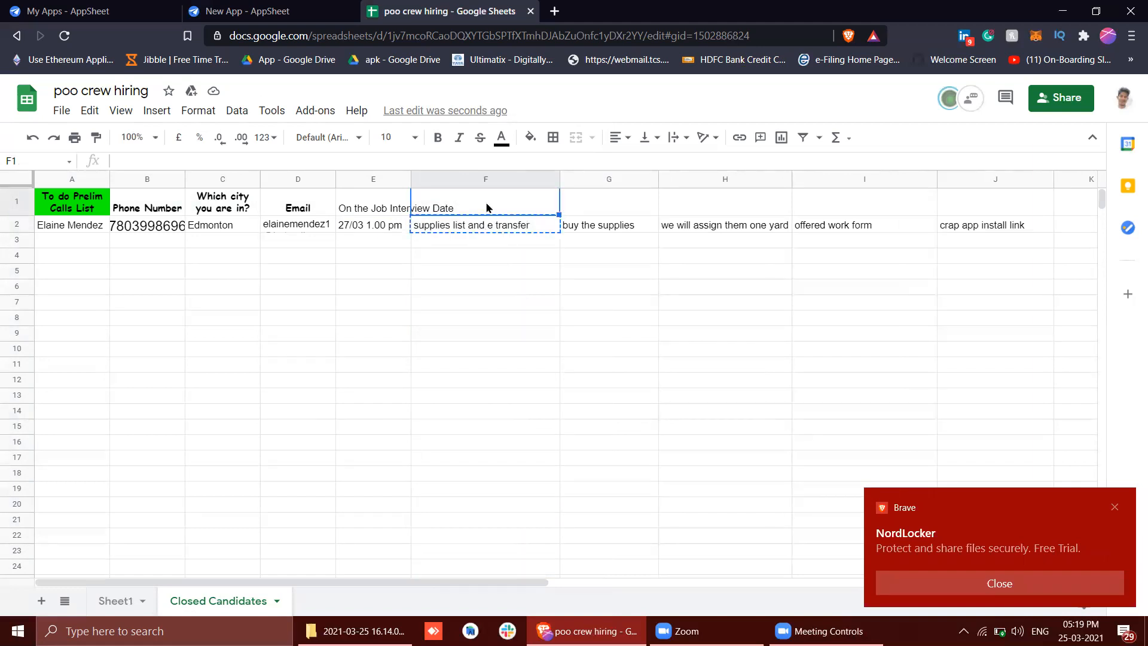
key(ctrl+v)
click(485, 221)
double_click(487, 222)
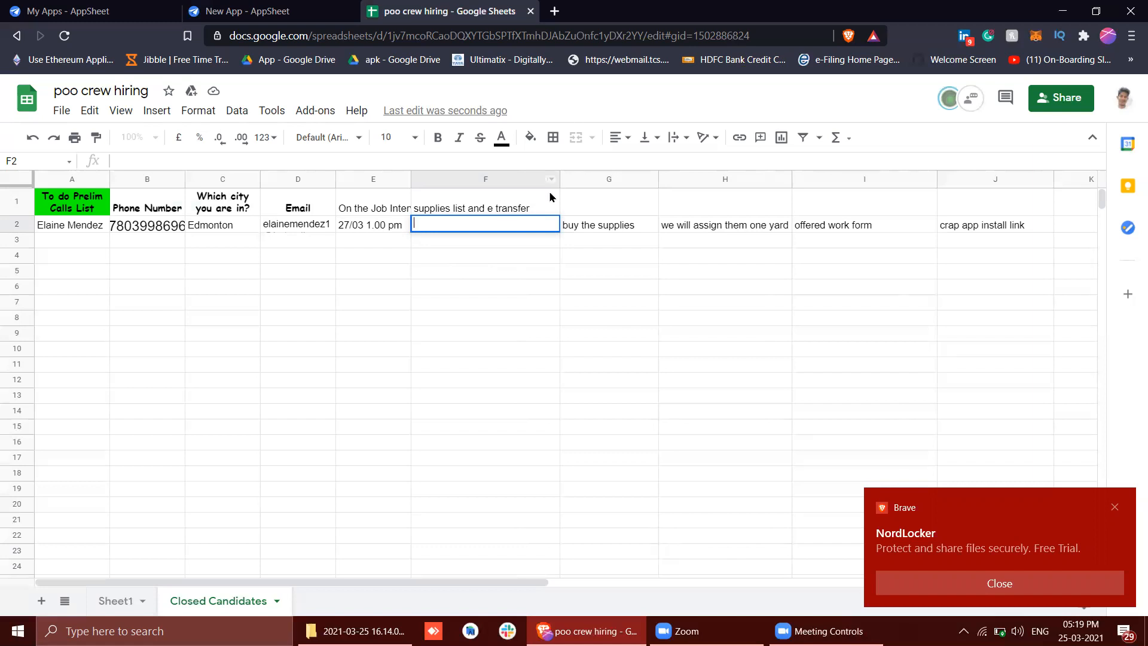
Correct the header in cell F1 to read Supplies list and e-transfer
click(517, 205)
triple_click(517, 205)
click(416, 197)
key(BackSpace)
text(S)
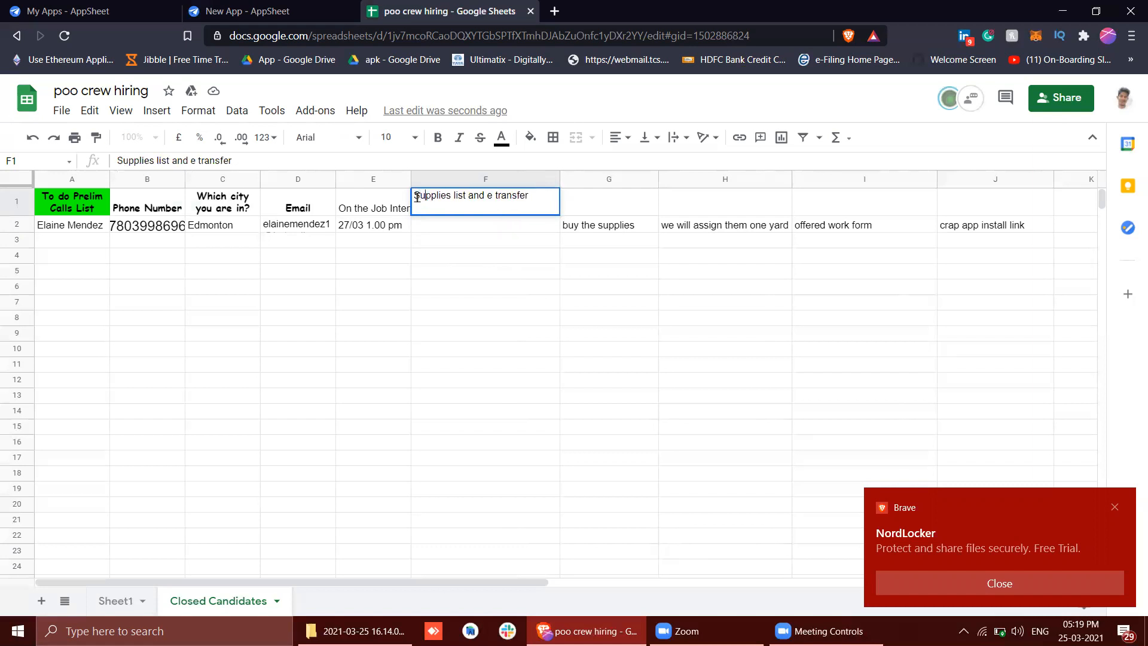
key(Right)
key(Right)
key(Right)
key(BackSpace)
text(-)
key(Return)
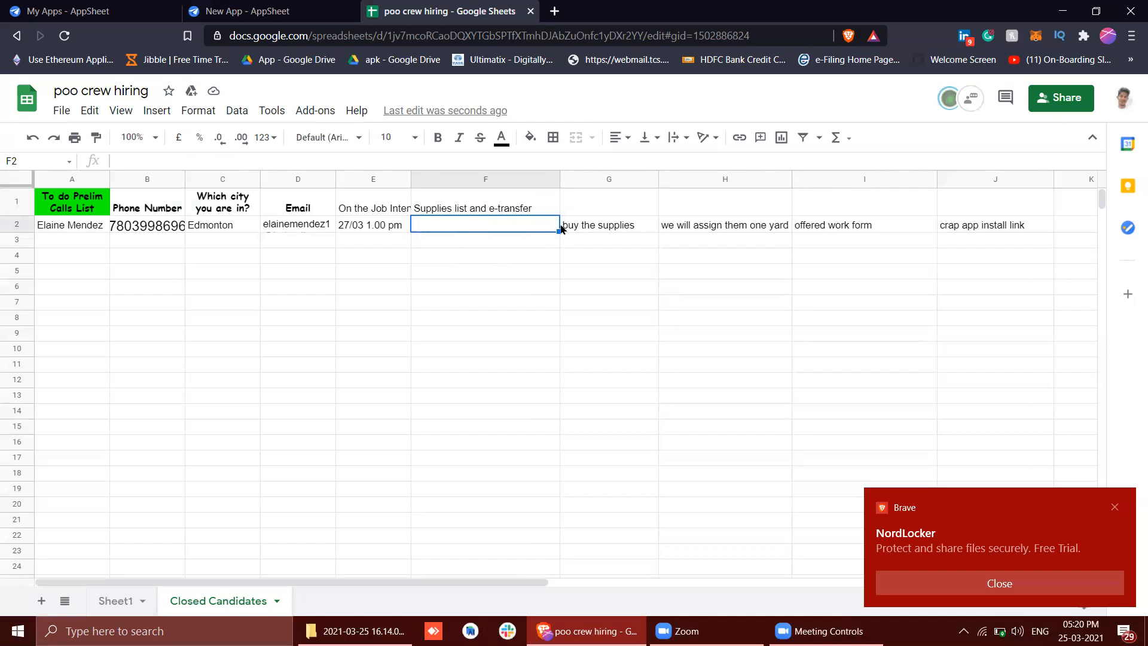
Move the buy the supplies text from G2 up into header cell G1
triple_click(601, 225)
key(ctrl+c)
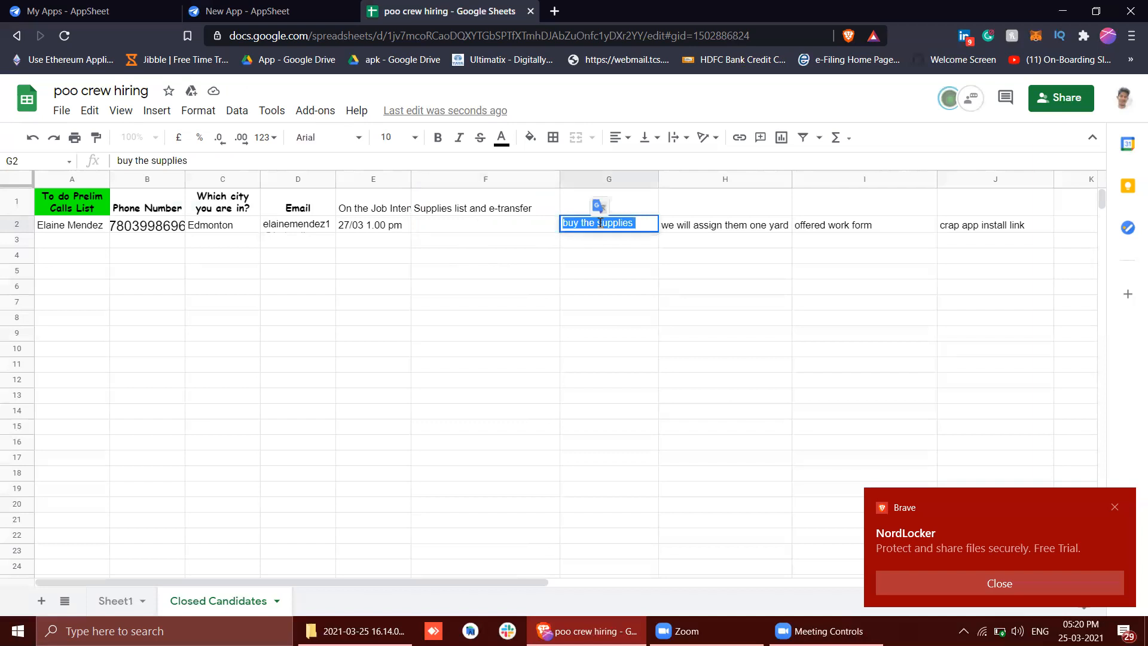
key(BackSpace)
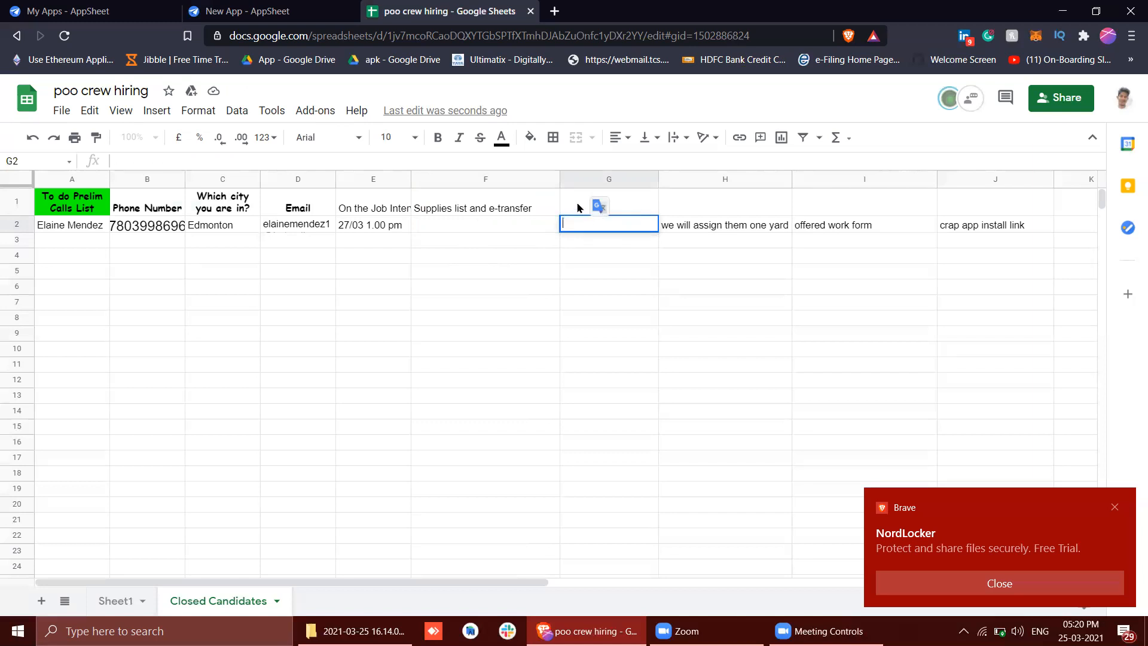
click(578, 205)
key(ctrl+v)
click(726, 250)
key(ctrl+v)
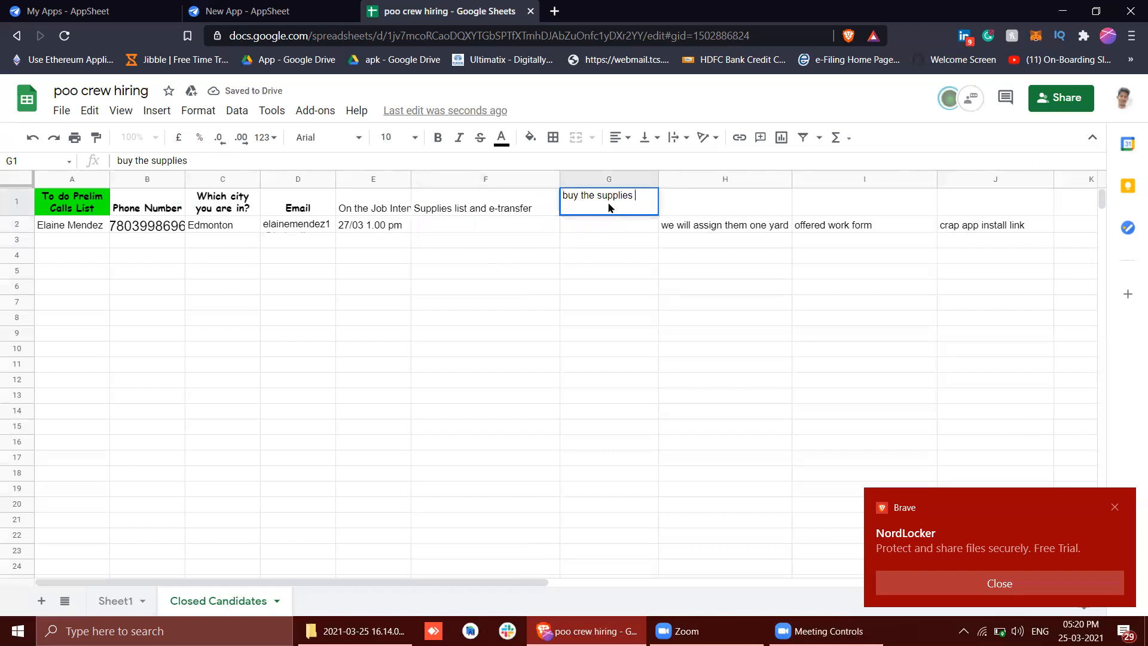
Reword the header in cell G1 as Supplies Pic 1
text(pic B1)
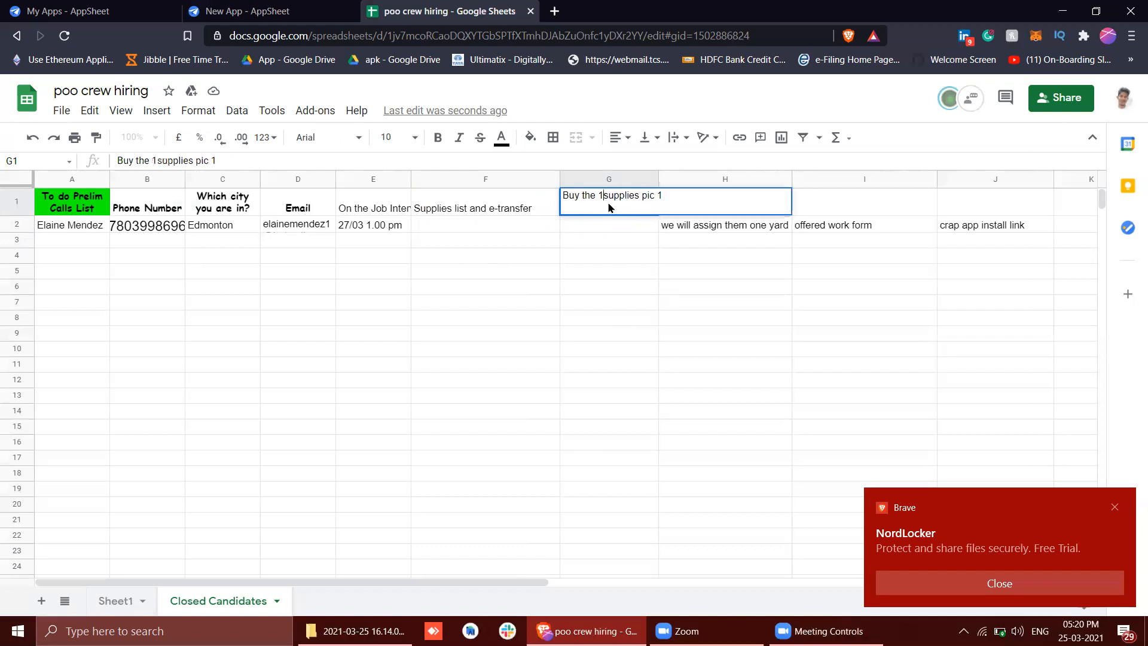
key(BackSpace)
key(Delete)
text(S)
key(BackSpace)
key(BackSpace)
key(BackSpace)
key(BackSpace)
key(BackSpace)
key(BackSpace)
key(BackSpace)
key(BackSpace)
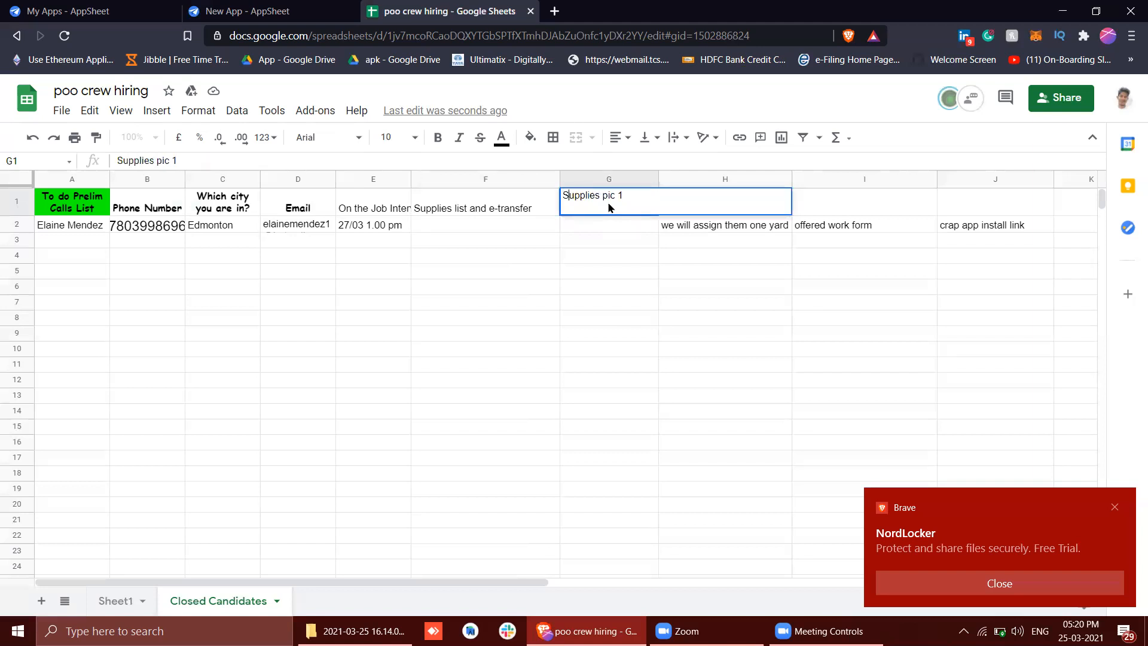
key(BackSpace)
text(P)
key(Return)
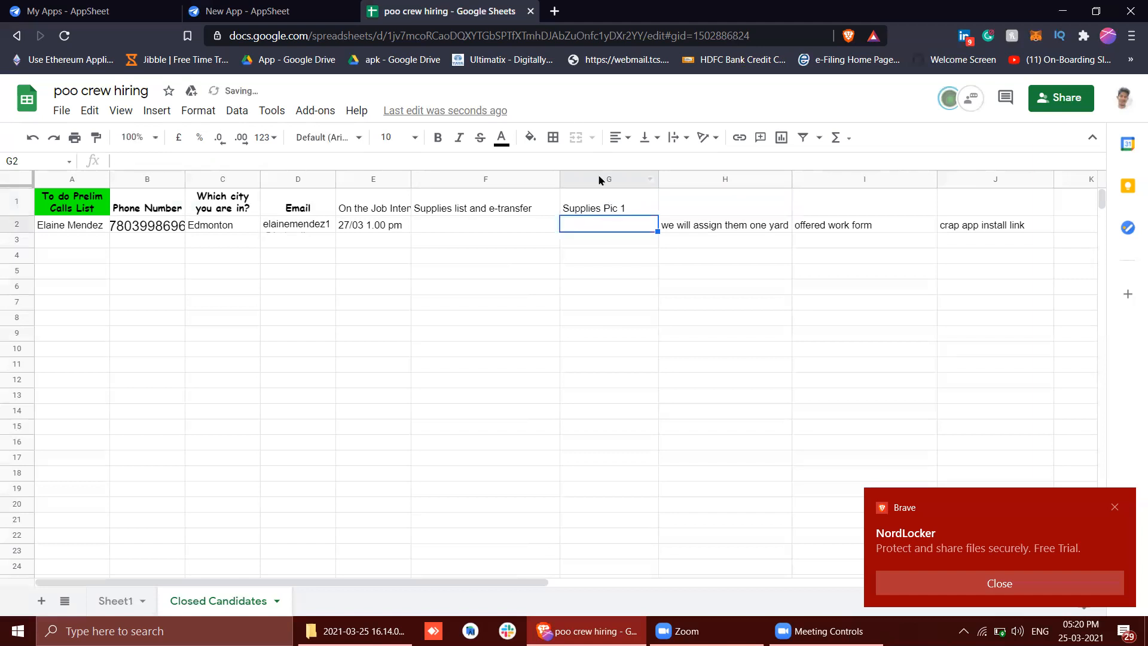
Insert one column to the right of the Supplies Pic 1 column and copy that header into H1
click(600, 180)
right_click(600, 180)
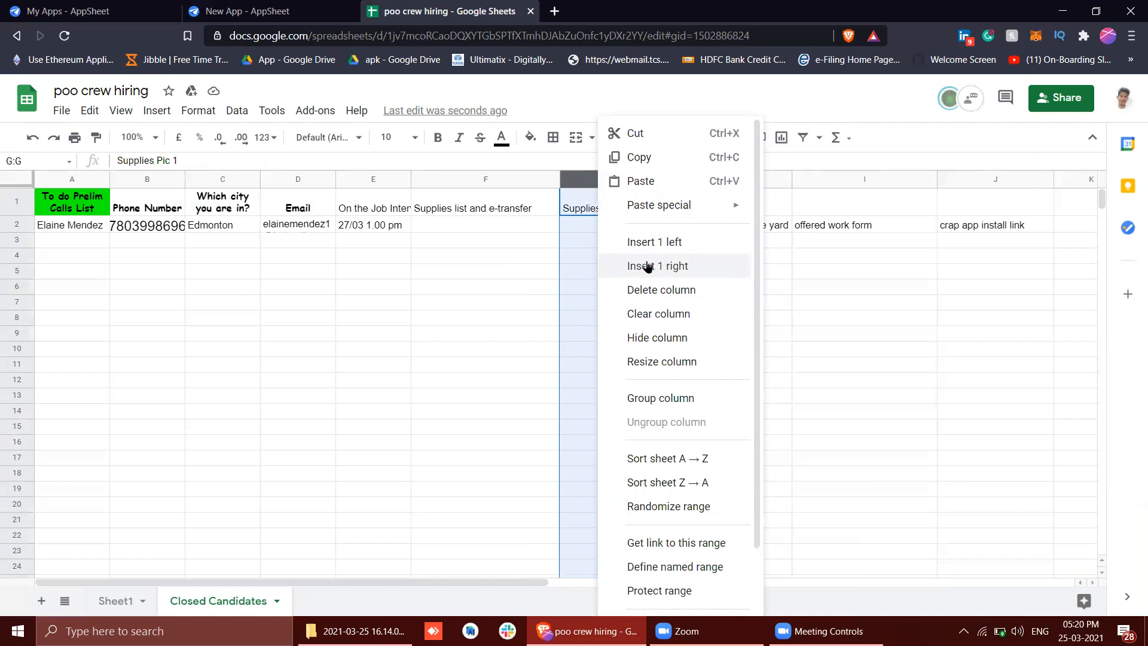
click(647, 266)
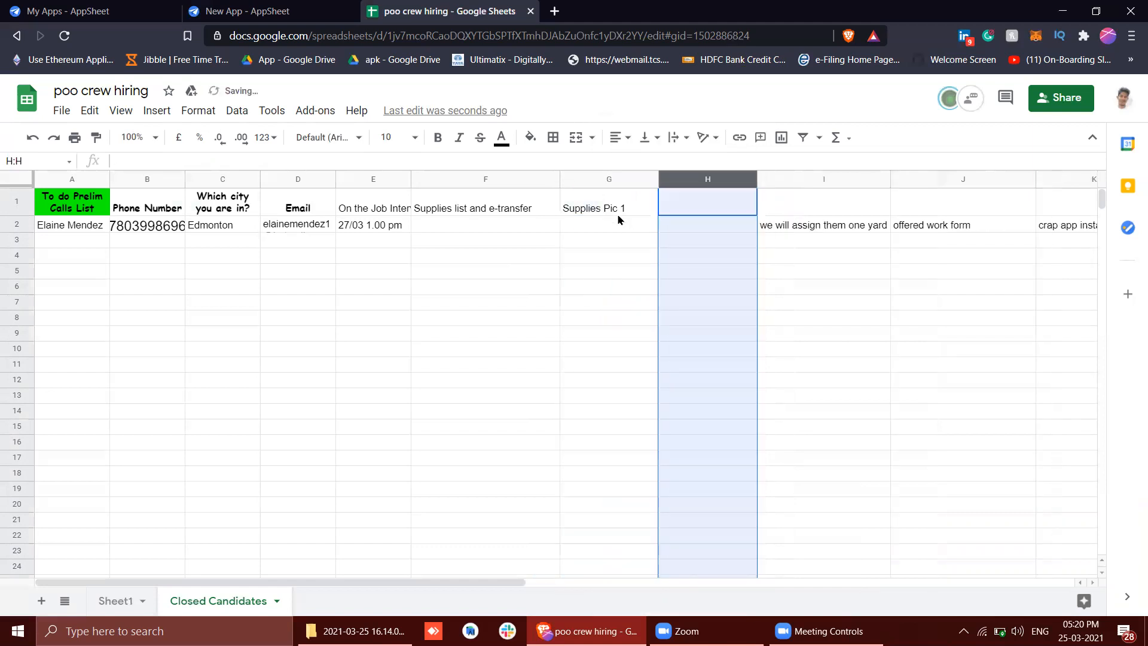
click(617, 213)
key(ctrl+c)
click(689, 200)
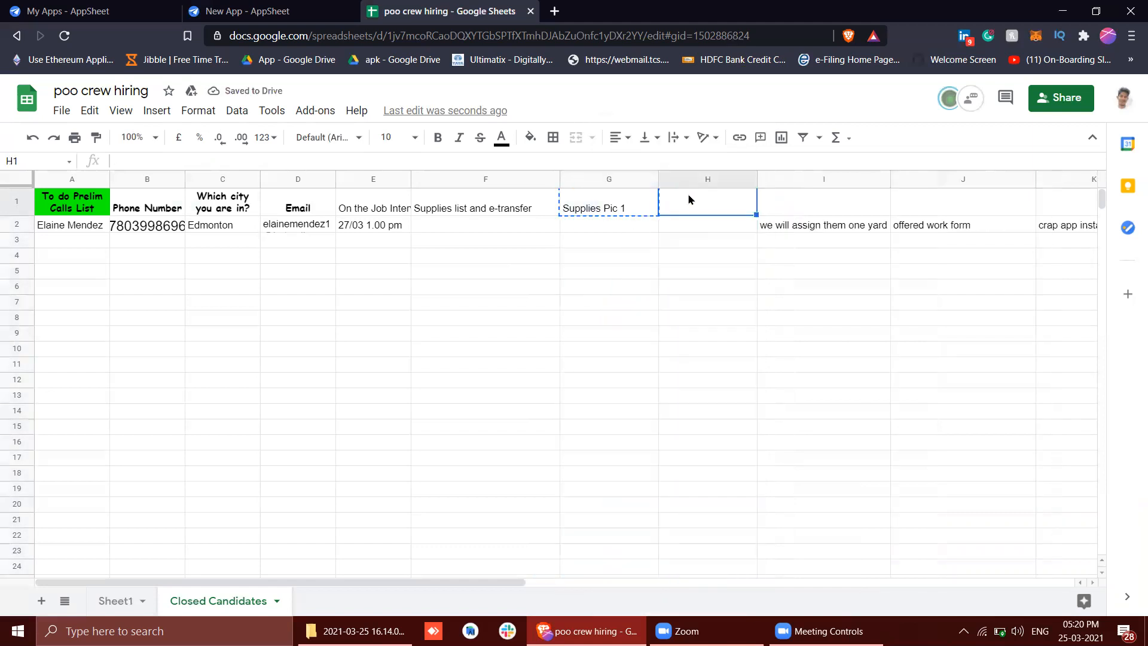
key(ctrl+v)
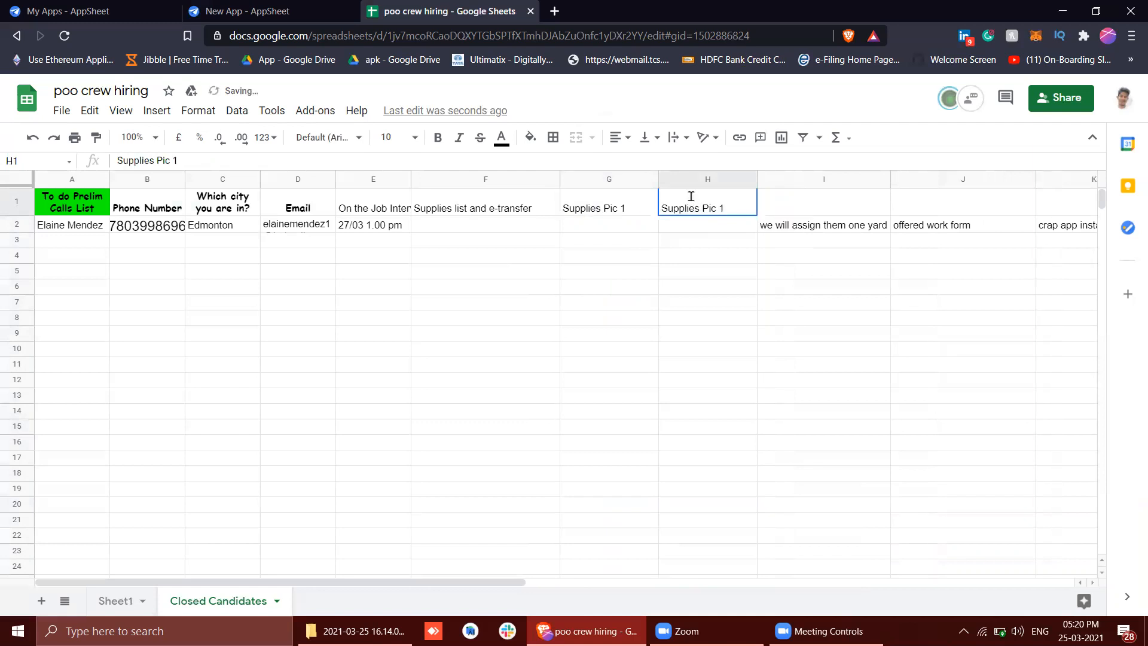
Change the copied header in cell H1 to Receipt Photo
double_click(680, 196)
double_click(679, 196)
text(REceipt)
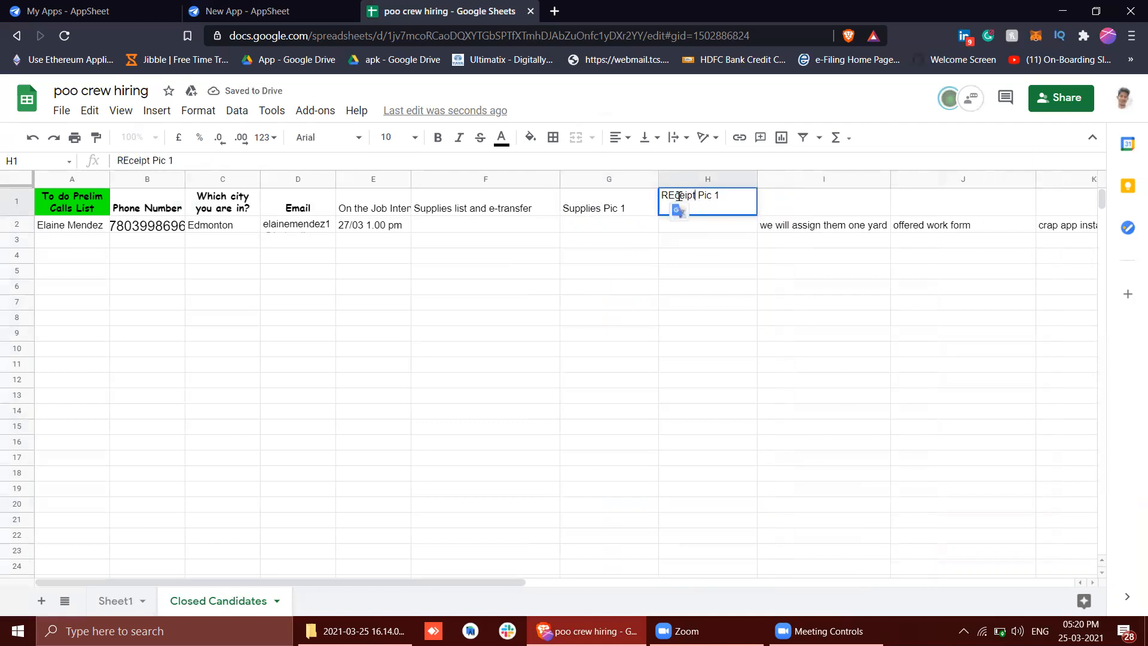
key(BackSpace)
key(BackSpace)
key(BackSpace)
key(BackSpace)
key(BackSpace)
key(BackSpace)
text(eceipt)
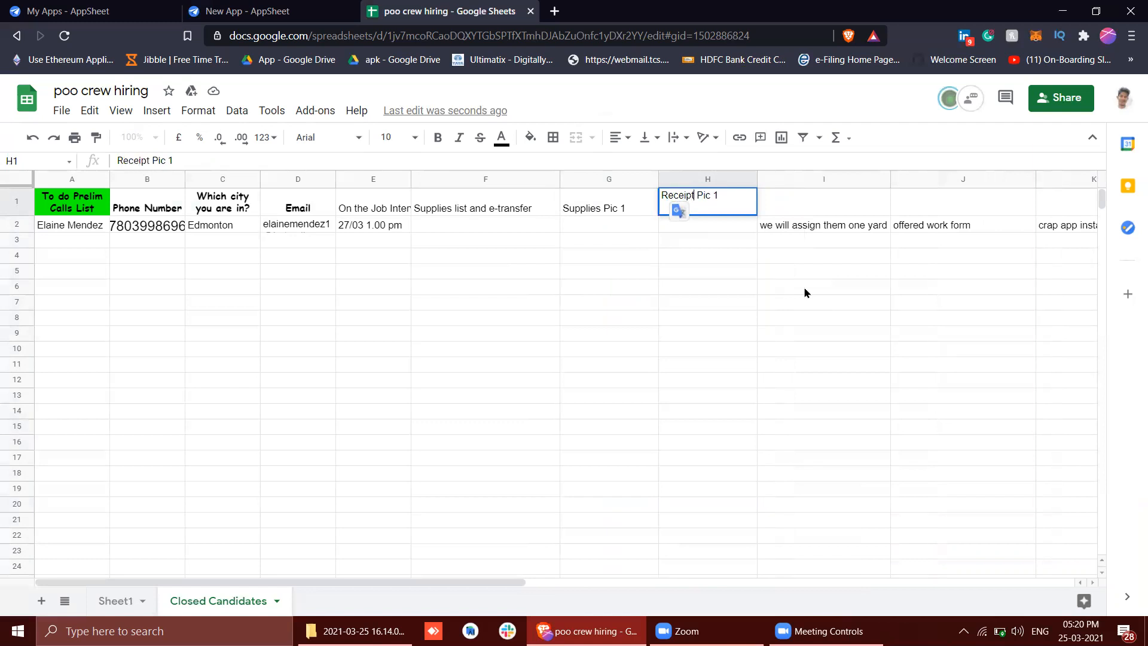
key(BackSpace)
key(BackSpace)
key(BackSpace)
Change the header in cell G1 to Supplies Photo
key(BackSpace)
text(hoto)
key(Return)
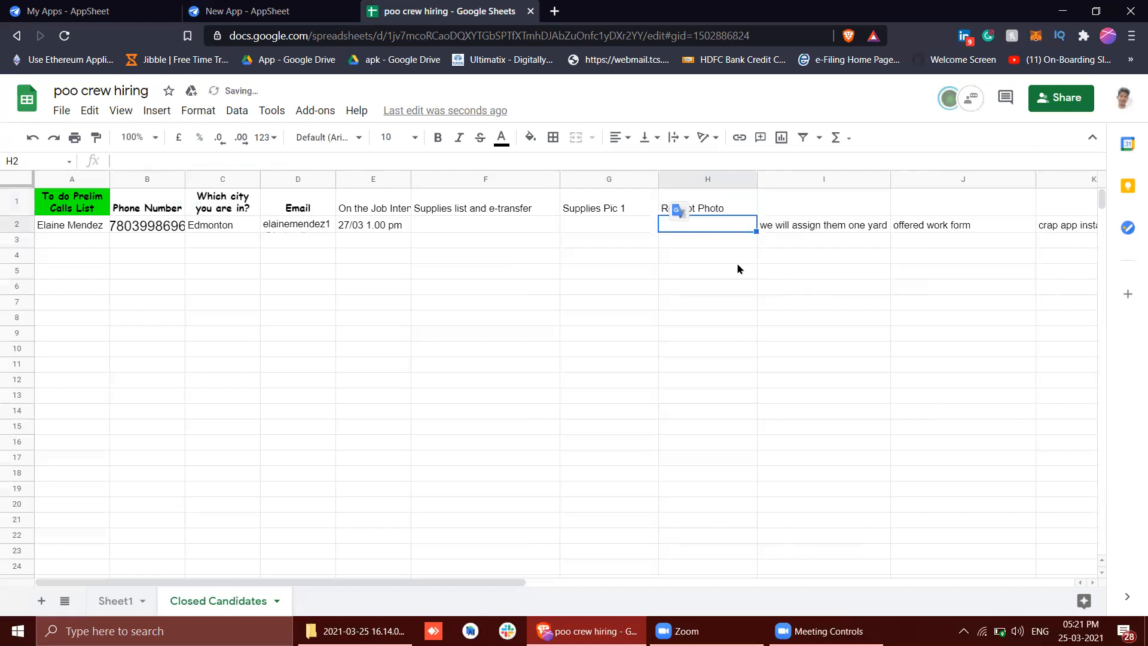
double_click(610, 215)
key(BackSpace)
key(BackSpace)
key(BackSpace)
key(BackSpace)
text(hoto)
key(Return)
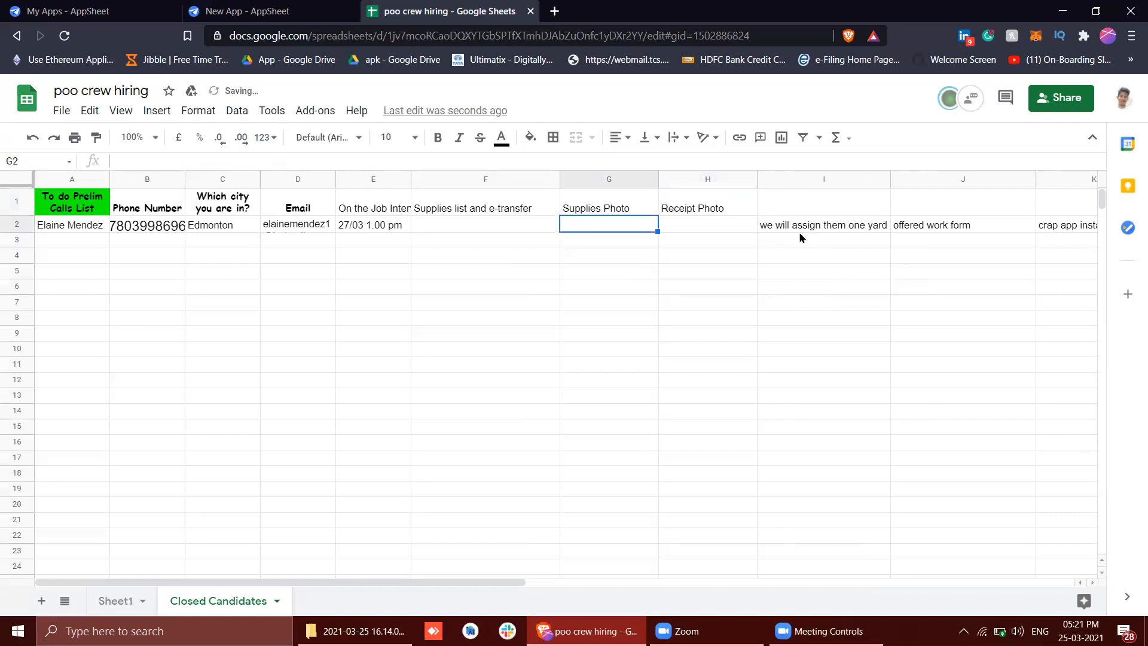
Move the we will assign them one yard text from I2 up into header cell I1
double_click(782, 228)
key(ctrl+a)
key(BackSpace)
click(775, 201)
key(ctrl+v)
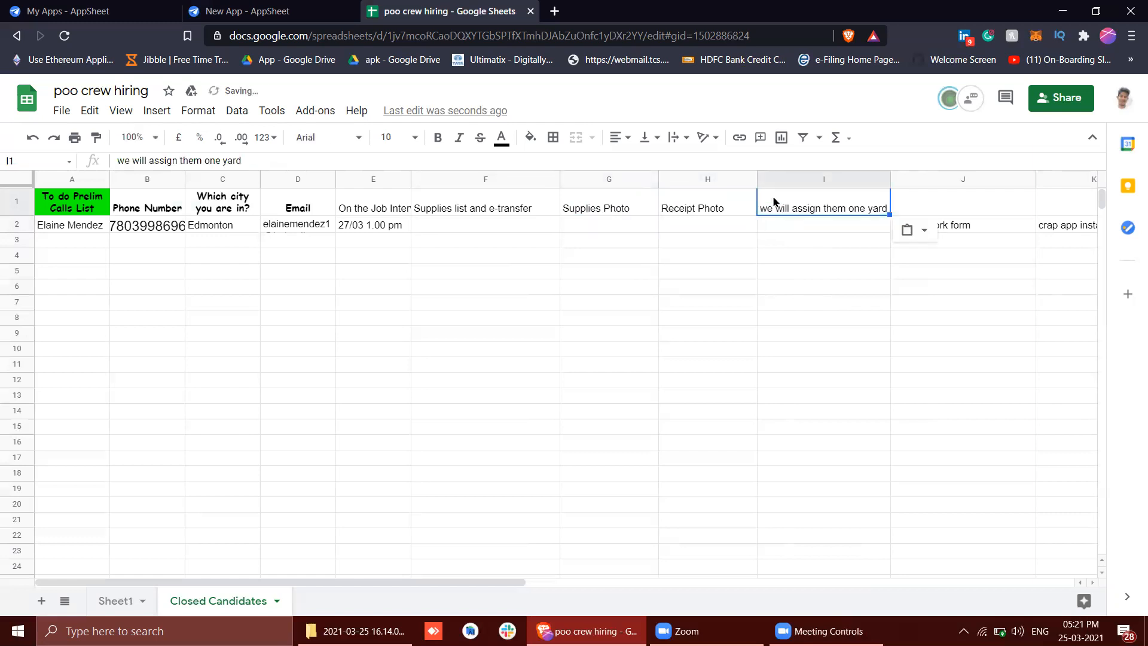
Replace the text in header cell I1 with Yard Address
double_click(774, 201)
key(ctrl+a)
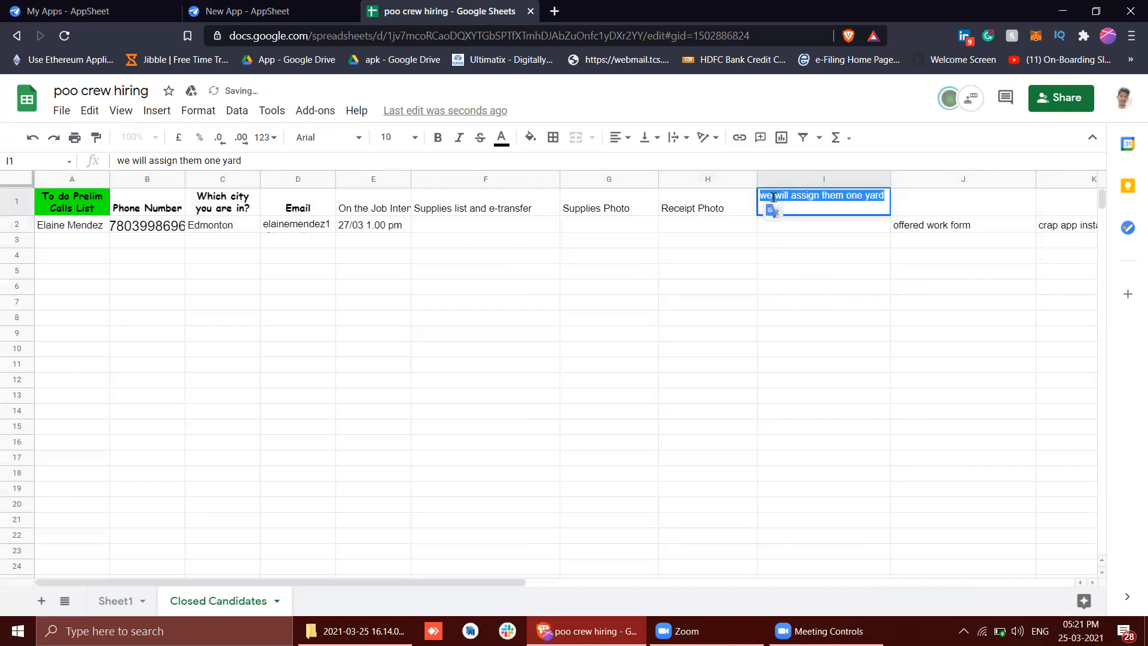
text(YardA)
key(BackSpace)
text(Address)
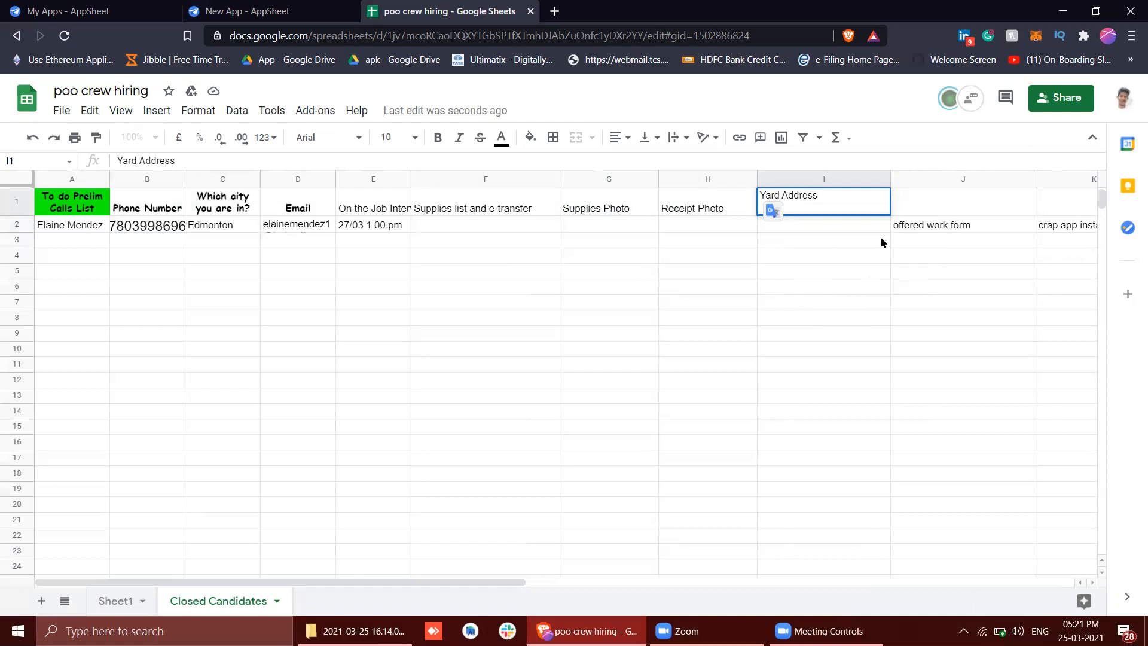
click(888, 270)
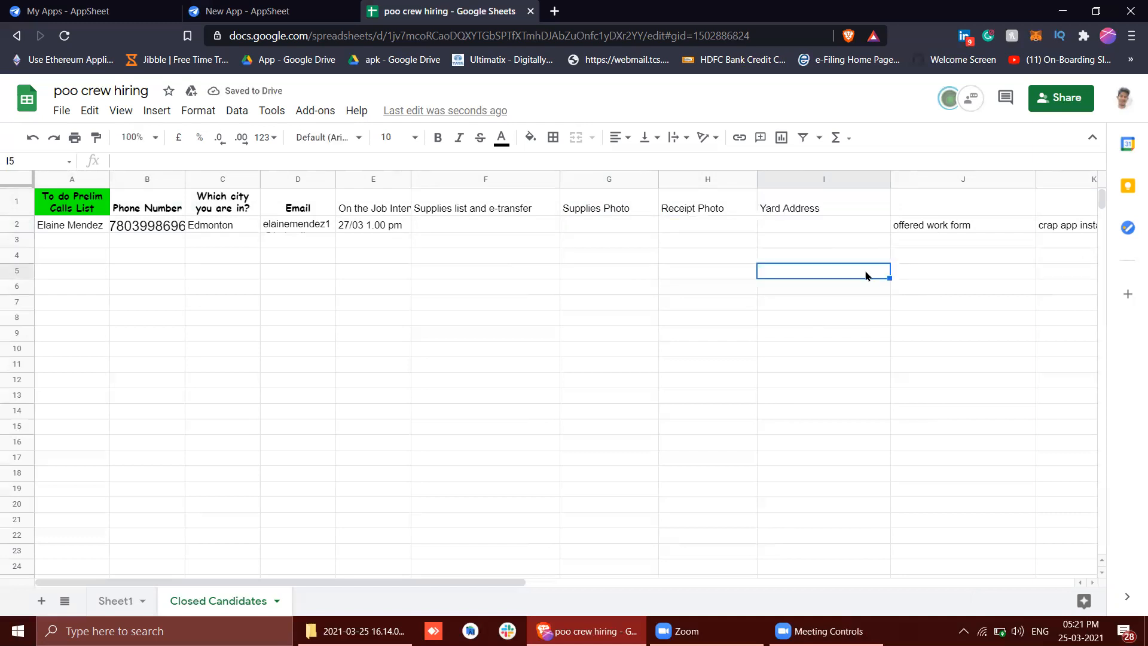
click(416, 288)
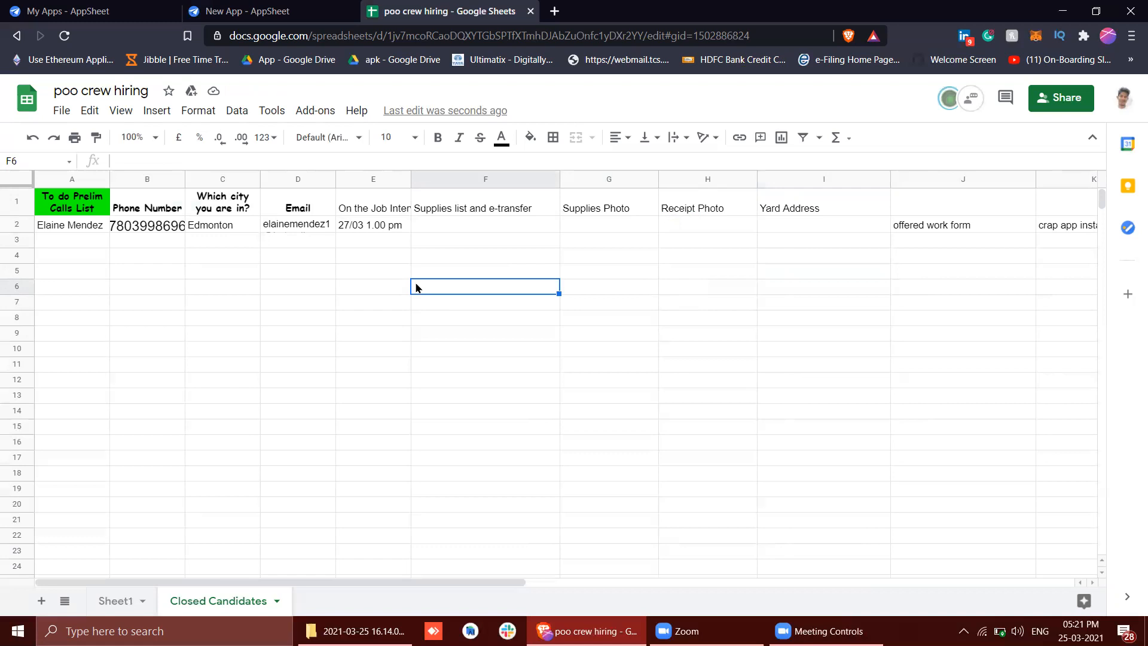
click(823, 207)
click(823, 234)
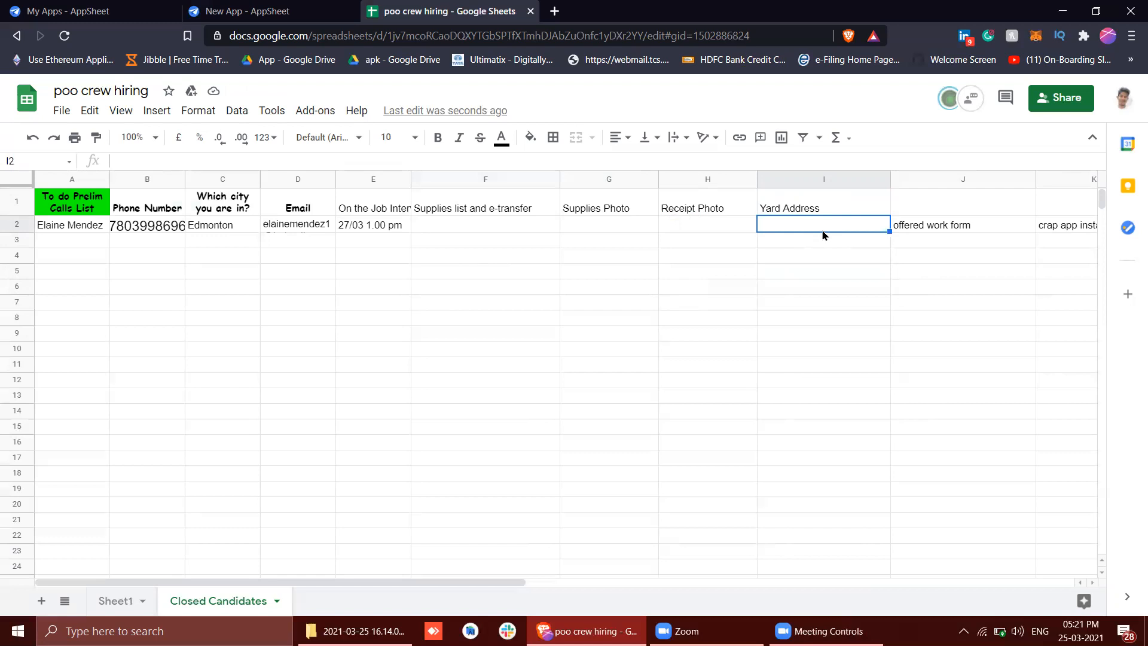
triple_click(904, 227)
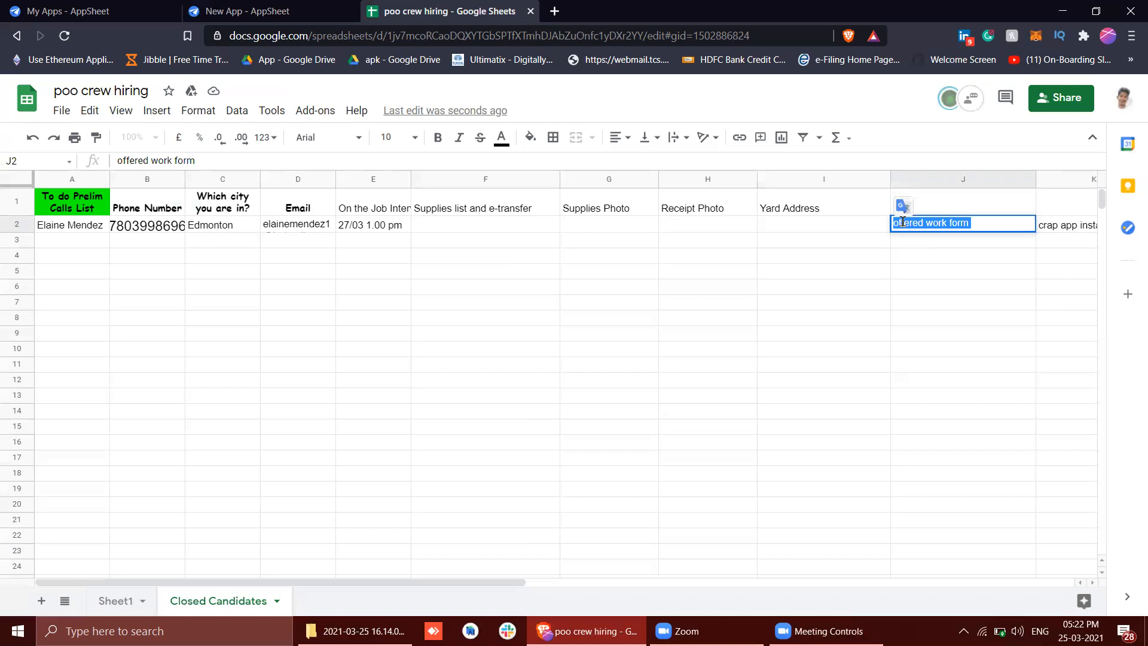
key(BackSpace)
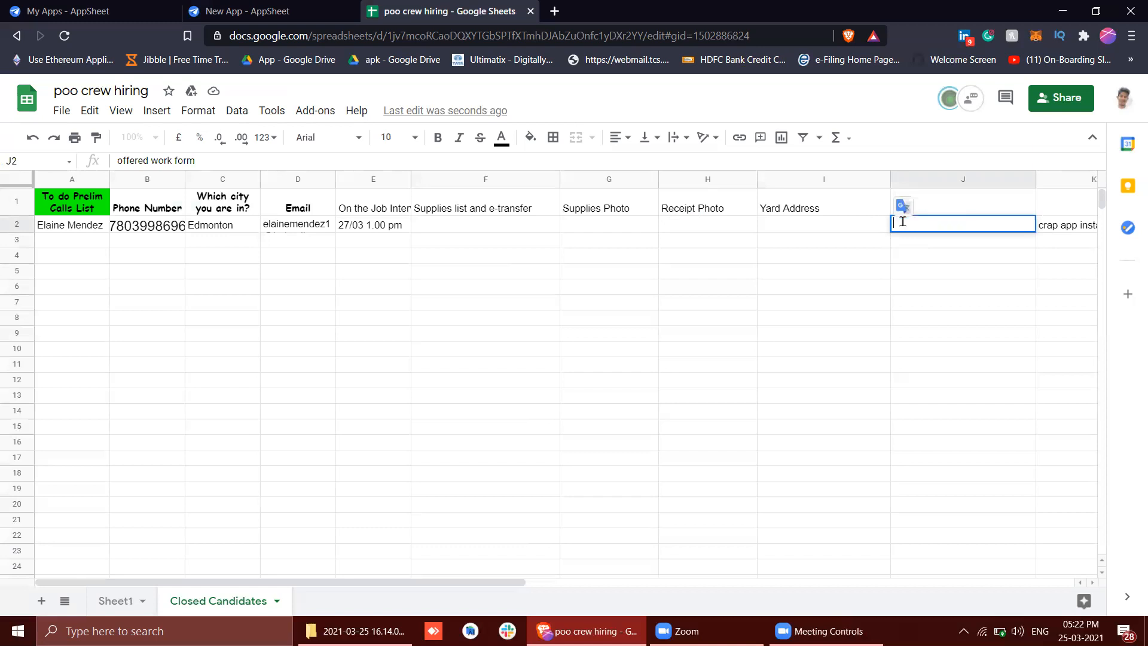
click(961, 211)
scroll(961, 213, right, 3)
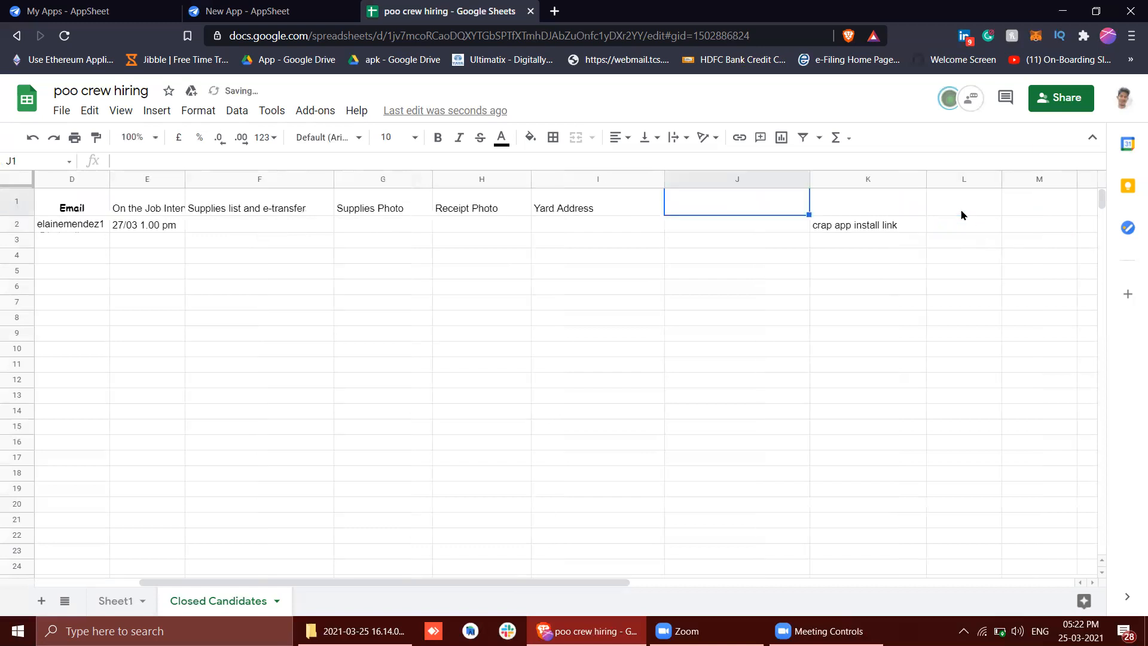
double_click(563, 210)
triple_click(851, 227)
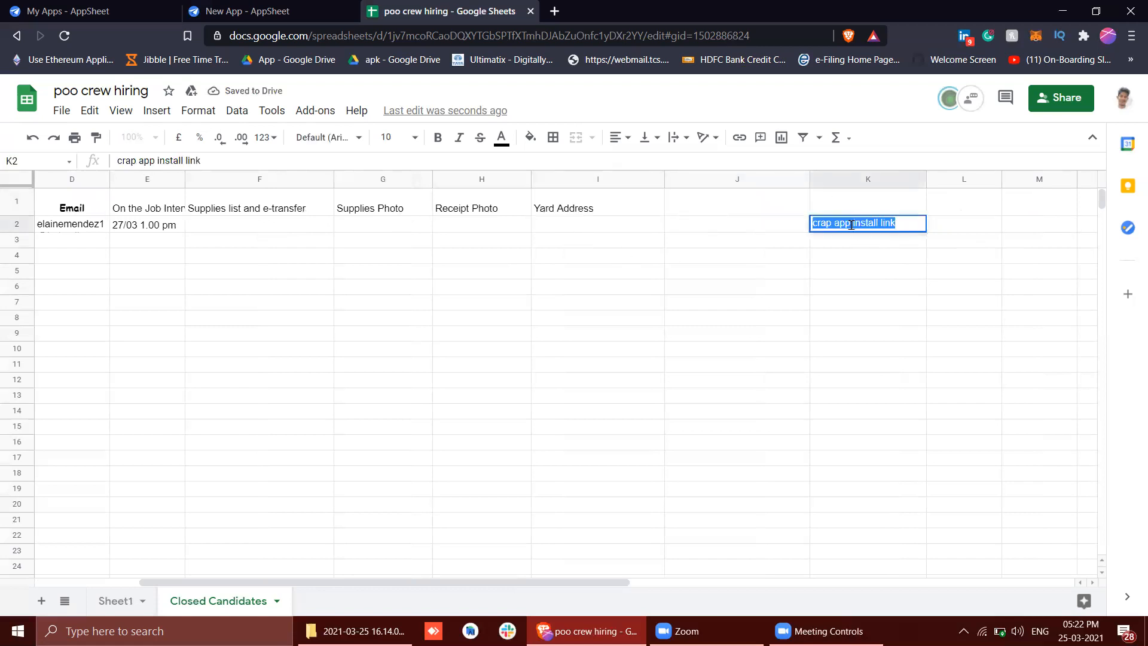
key(BackSpace)
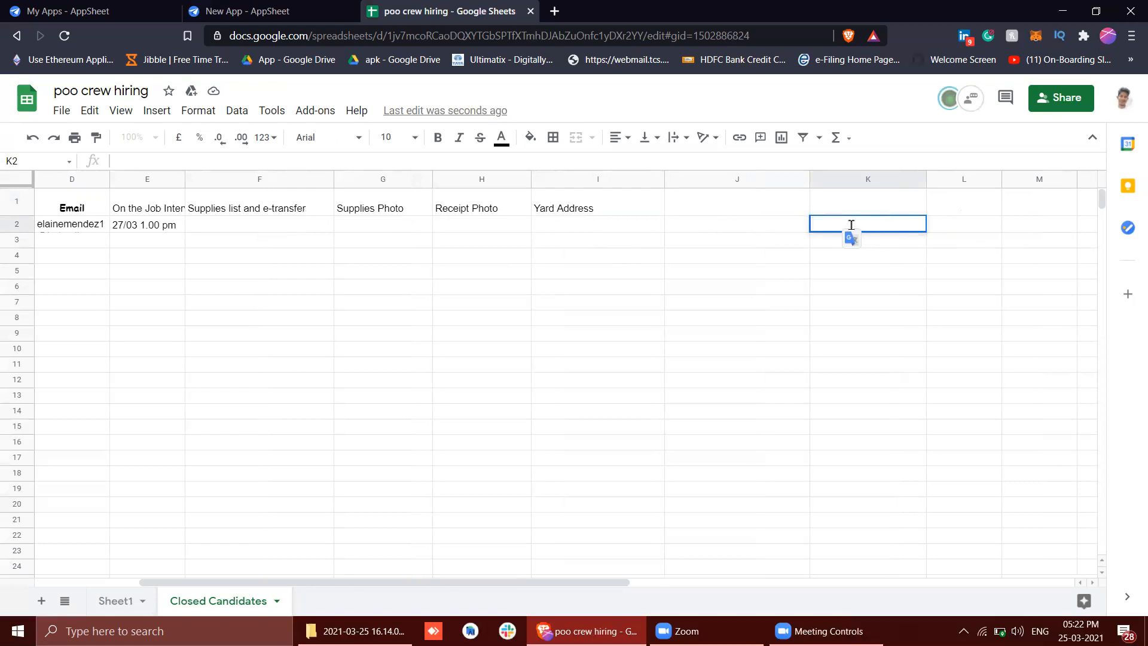
key(ctrl+z)
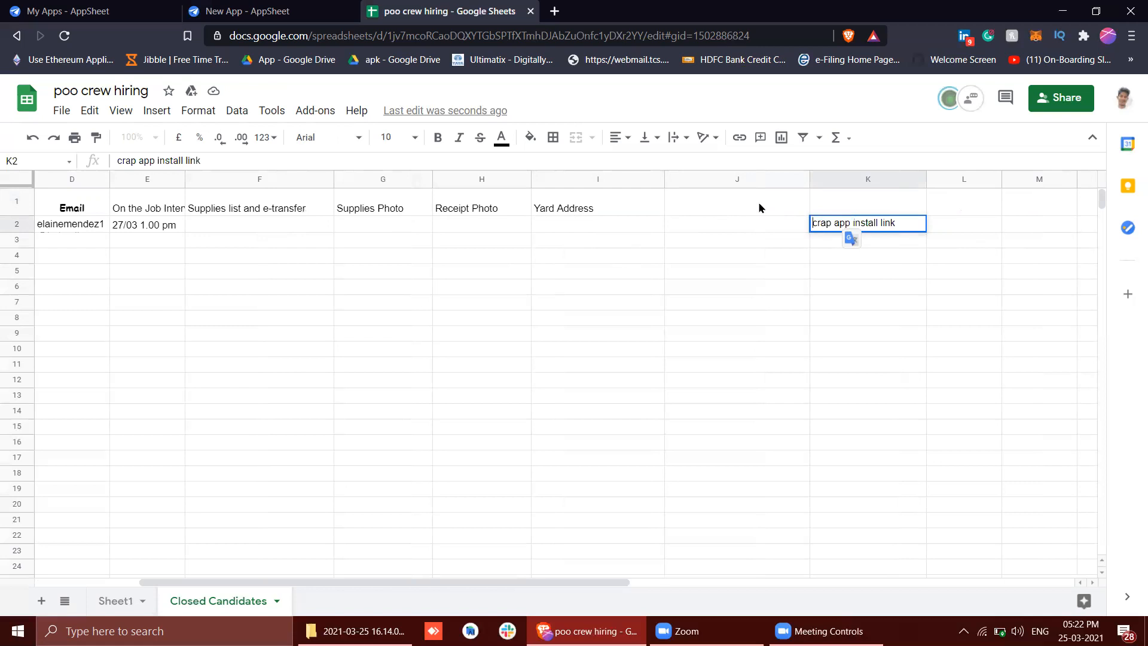
click(759, 205)
key(ctrl+z)
Move the offered work form text from J2 up into header cell J1
triple_click(720, 224)
key(ctrl+c)
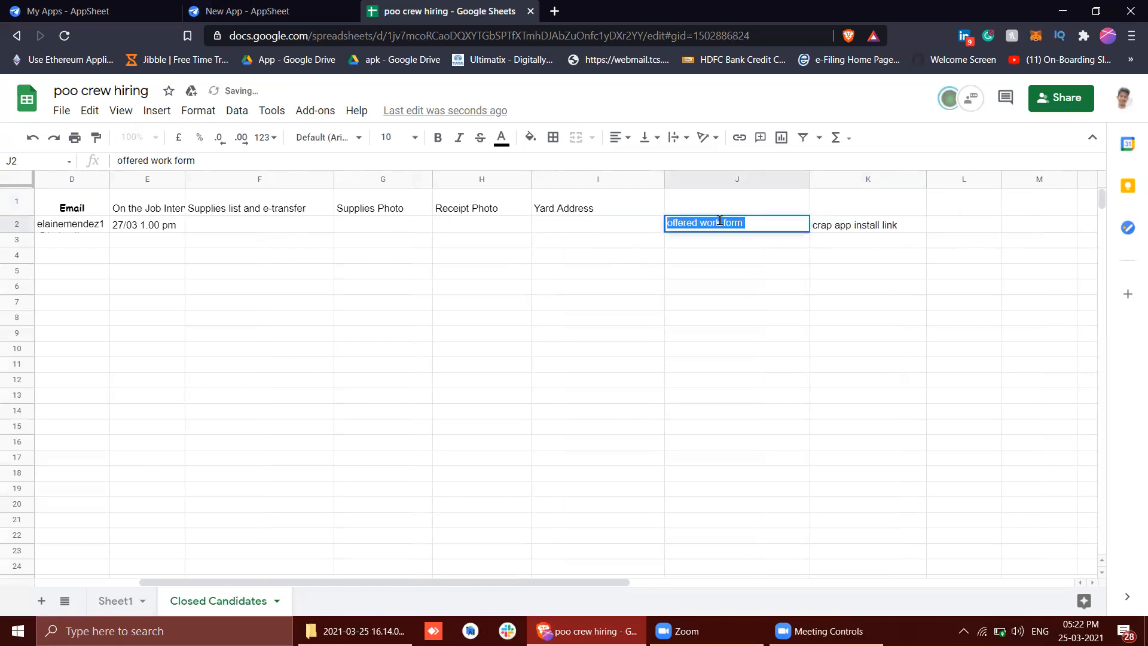
key(BackSpace)
click(684, 204)
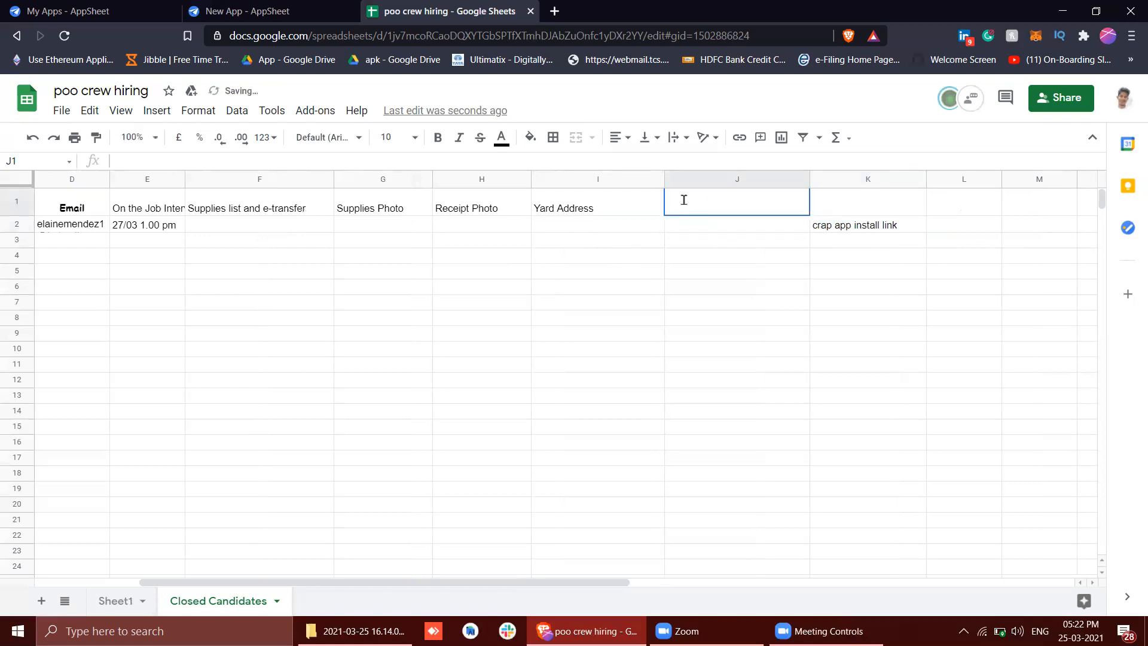
key(ctrl+v)
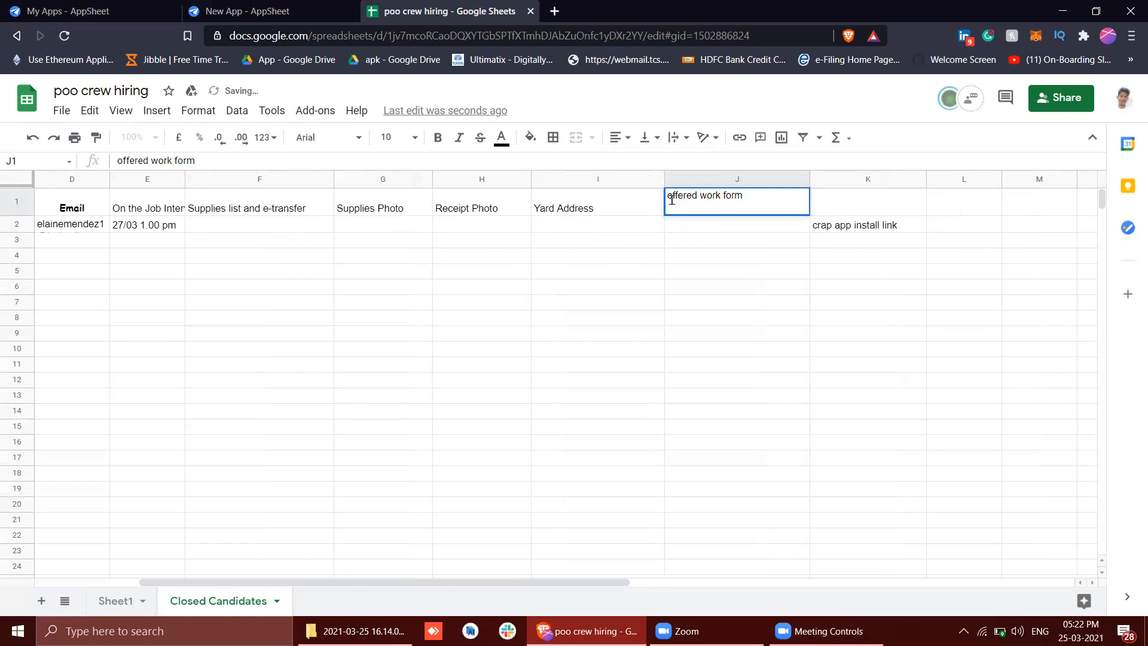
Capitalize each word of the header in cell J1 so it reads Offered Work Form
key(BackSpace)
text(O)
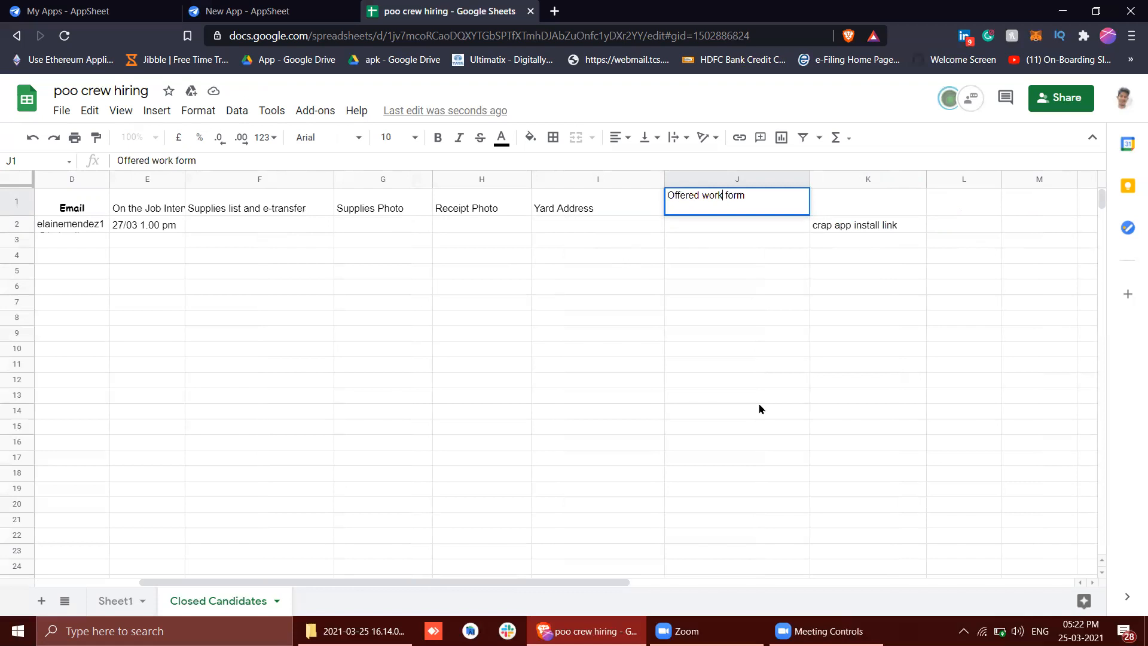
key(BackSpace)
text(W)
key(BackSpace)
text(F)
key(Return)
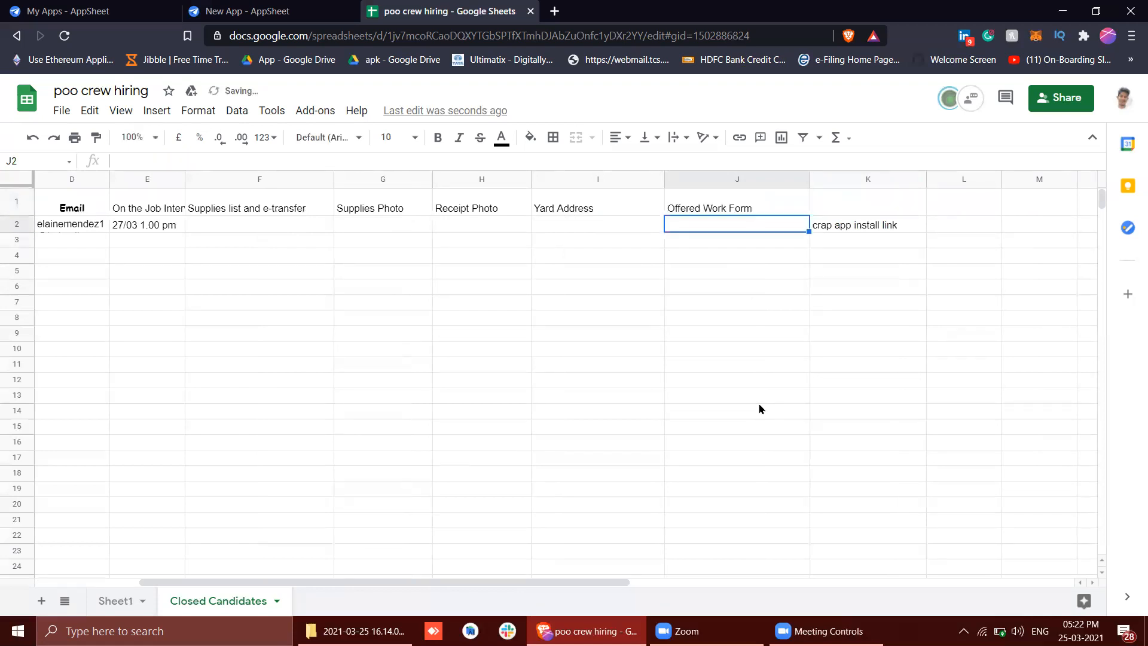
Clear the crap app install link text from cell K2 of the Closed Candidates sheet
click(873, 231)
key(BackSpace)
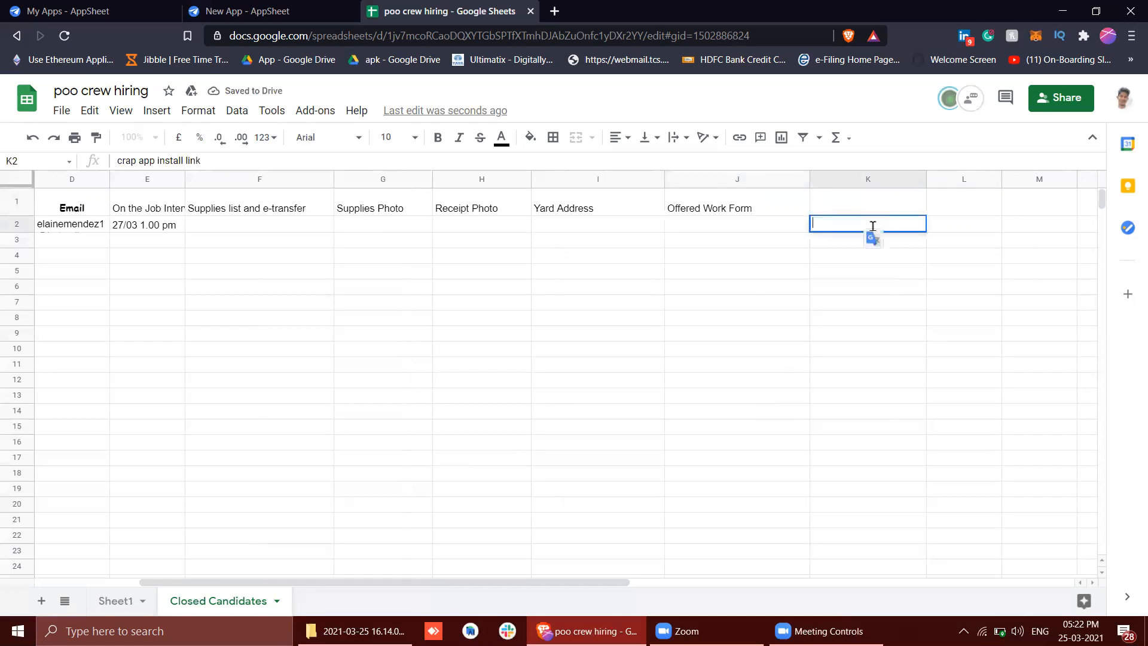
click(706, 208)
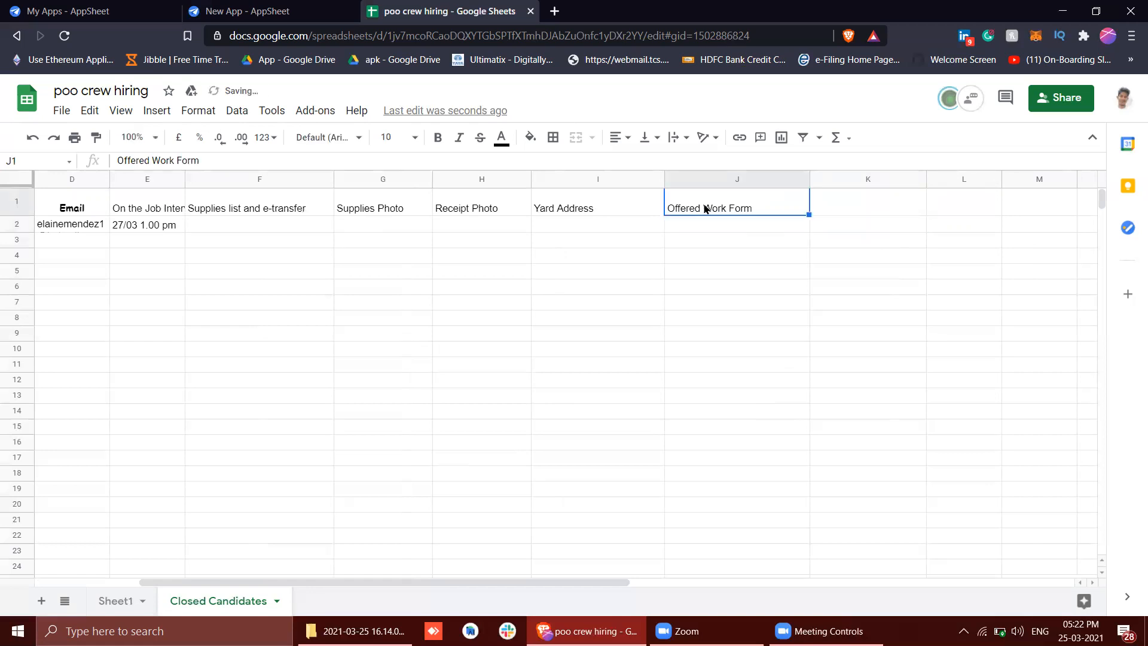
Format the whole header row 1 in bold Comic Sans MS
scroll(664, 271, left, 3)
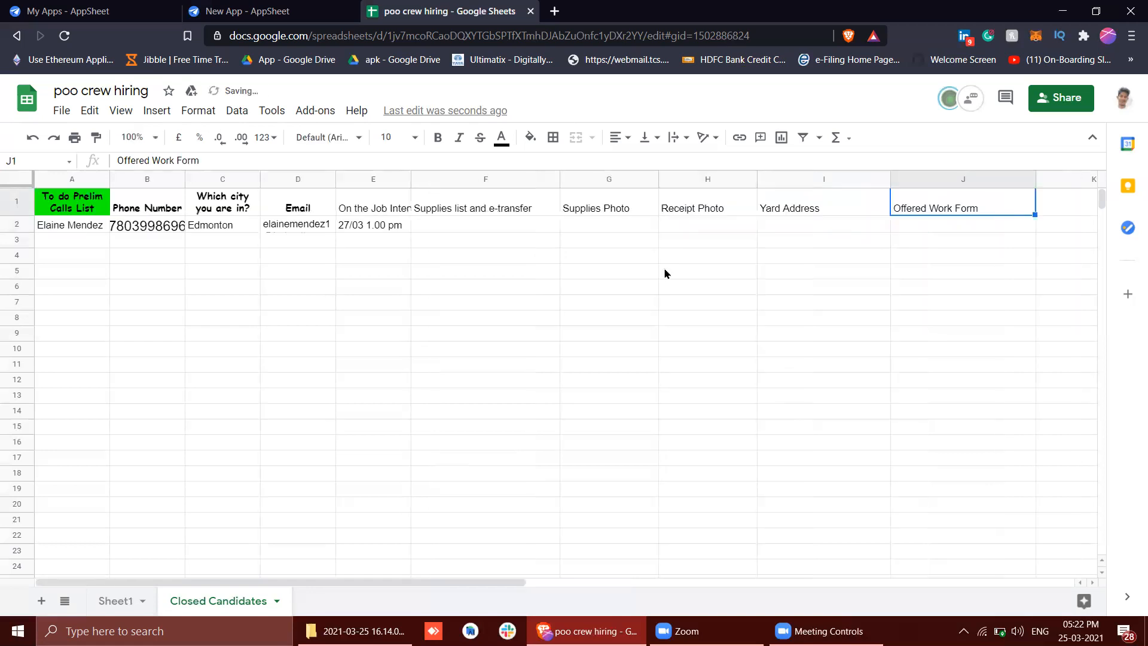
click(15, 201)
click(328, 136)
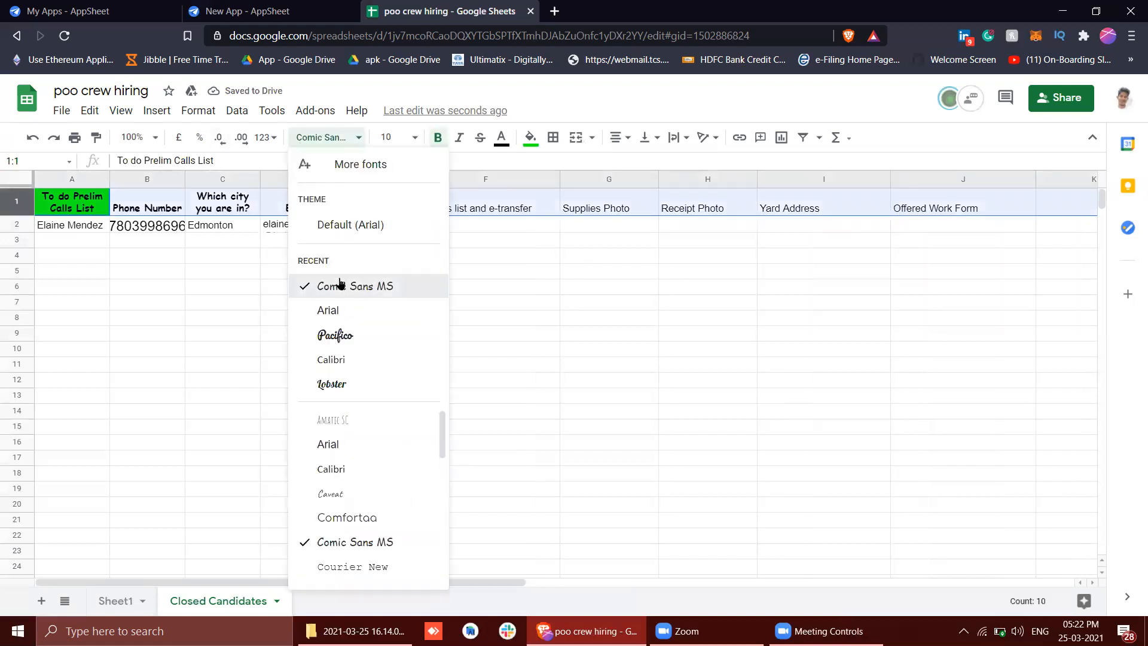
click(339, 286)
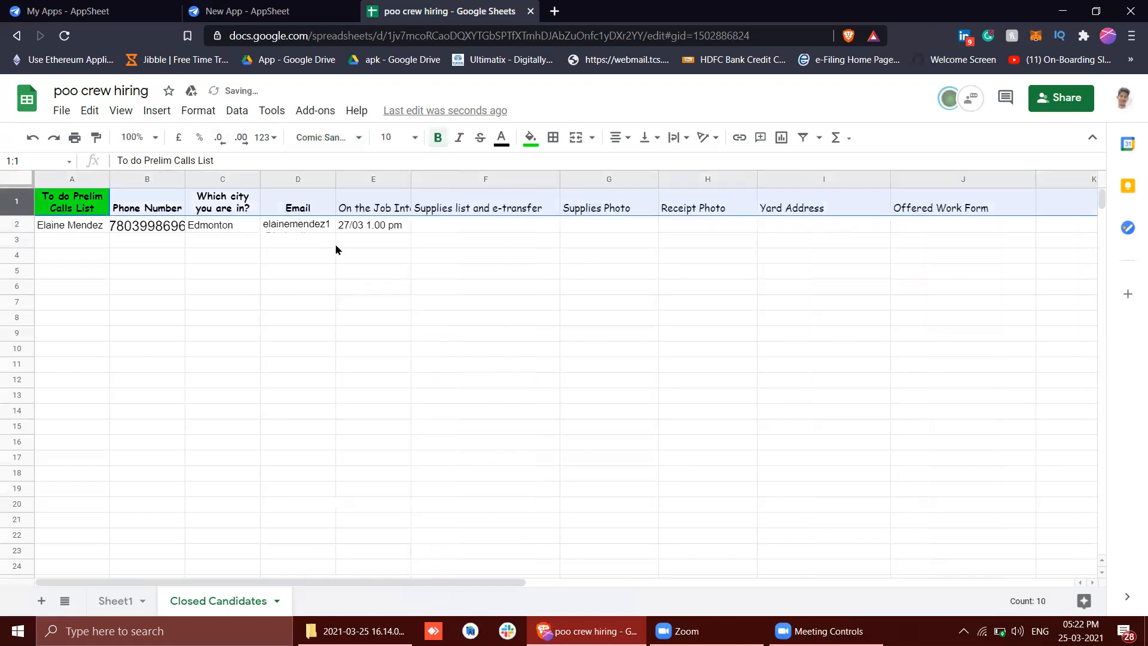
click(437, 147)
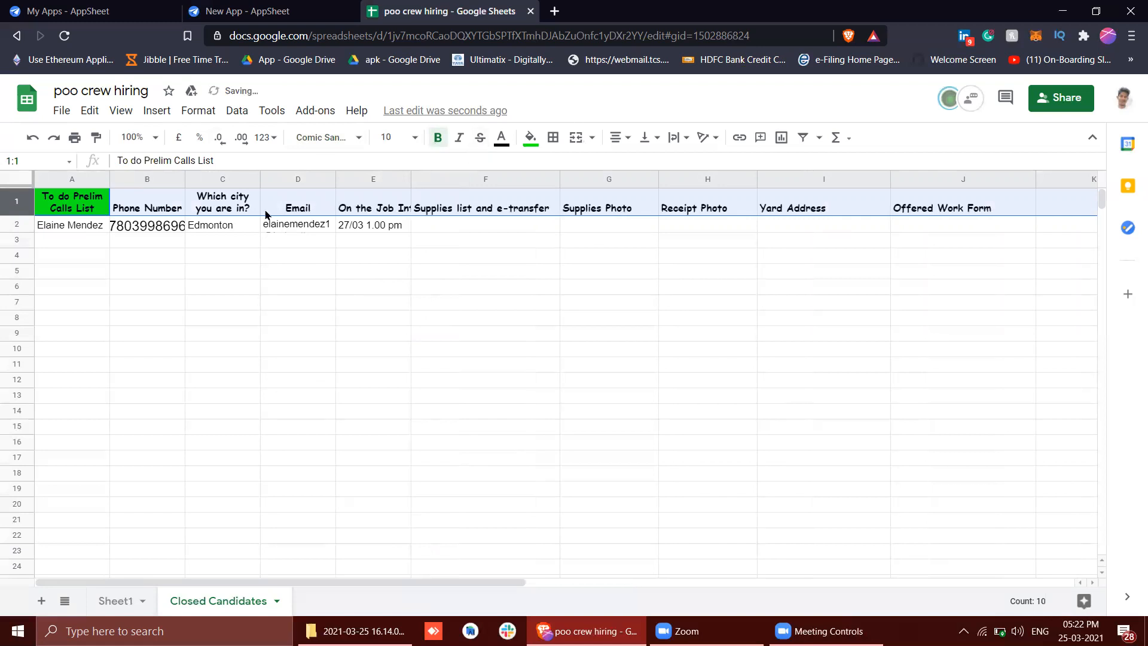
Change the fill color of header cell A1 to white
click(531, 137)
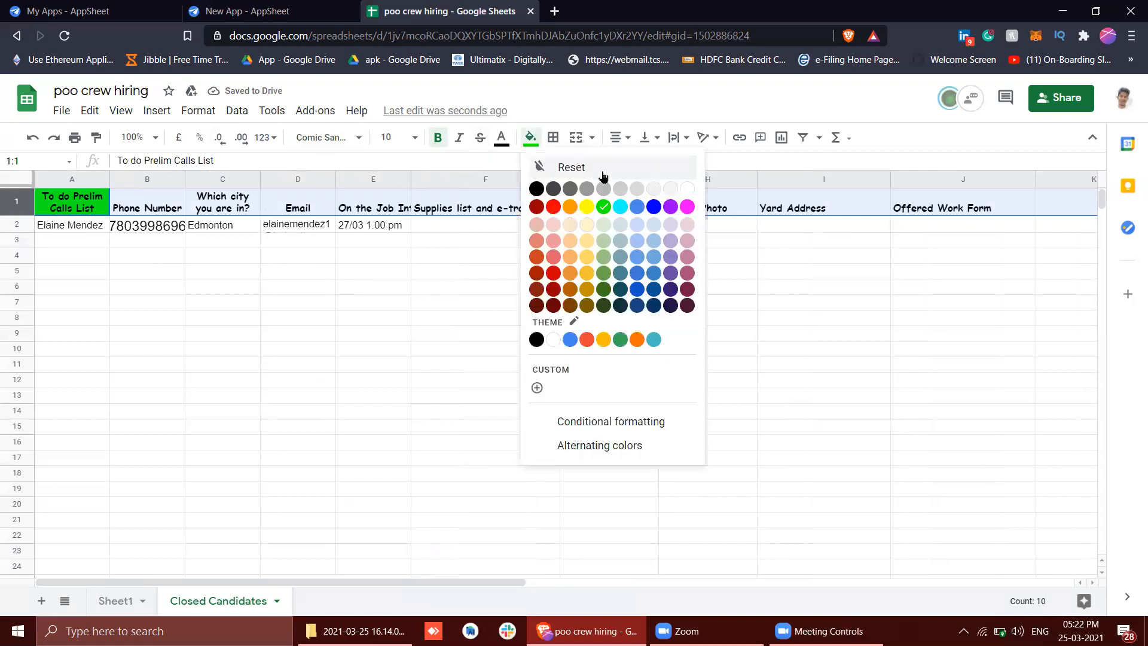
click(96, 208)
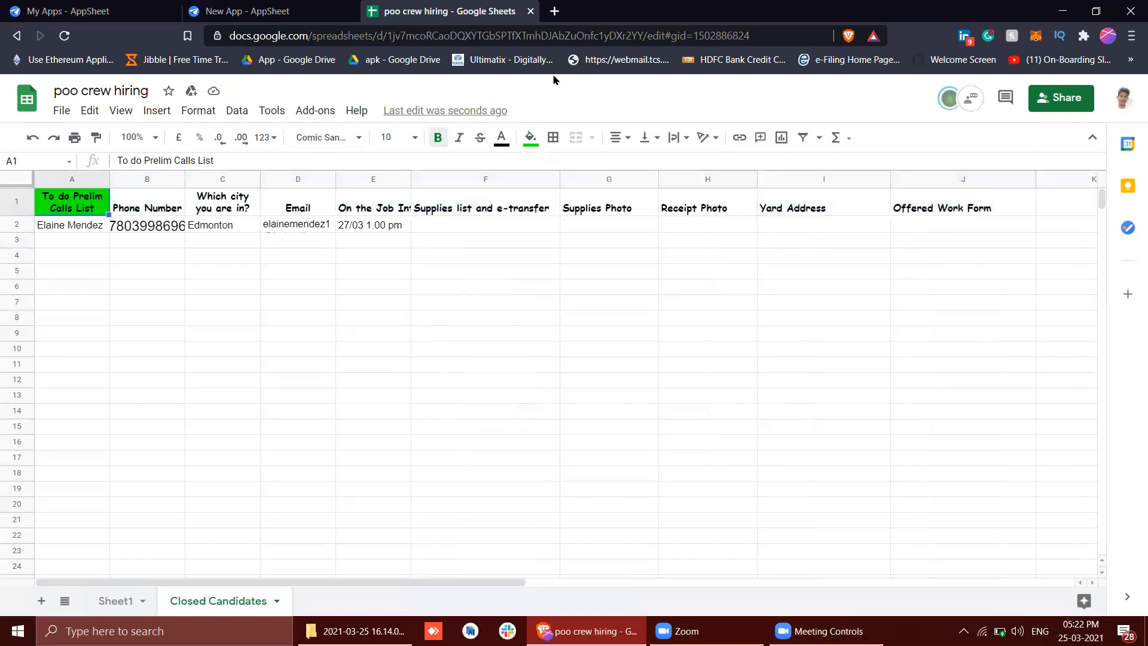
click(529, 140)
click(685, 189)
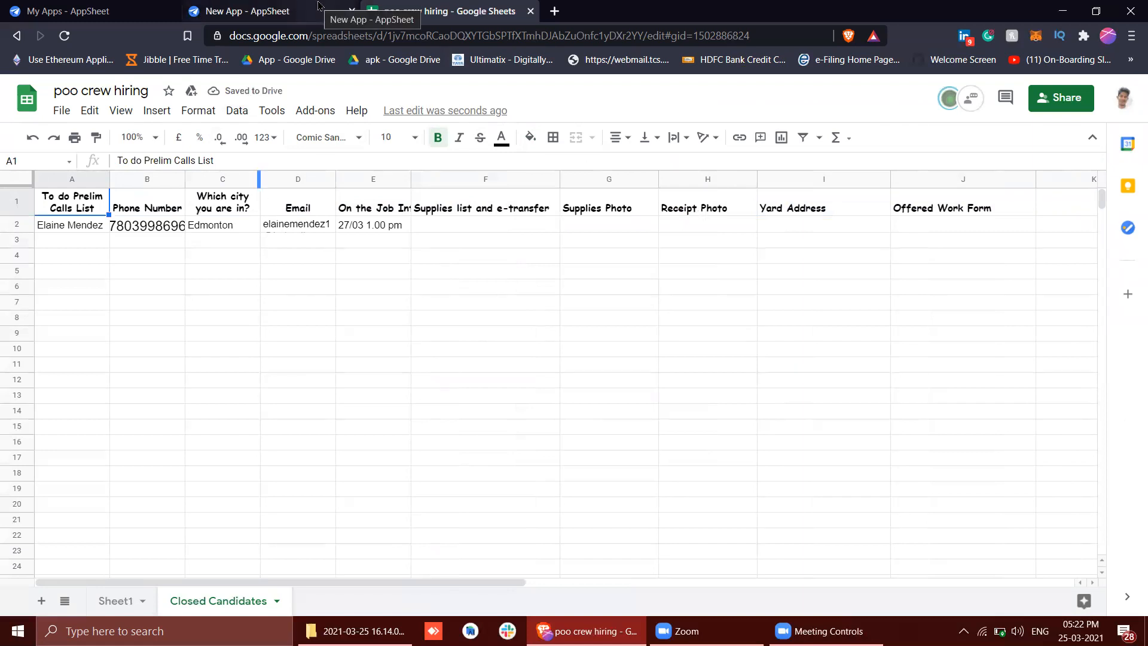
Switch to AppSheet and reload the New App editor so it picks up the spreadsheet changes
click(269, 11)
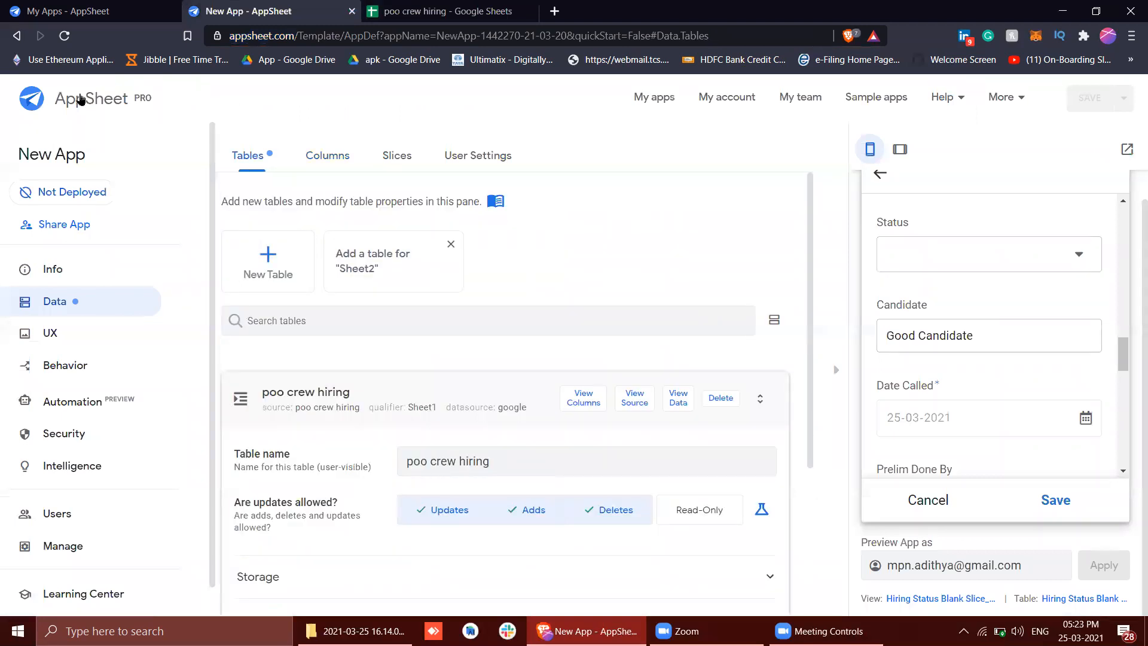
click(64, 36)
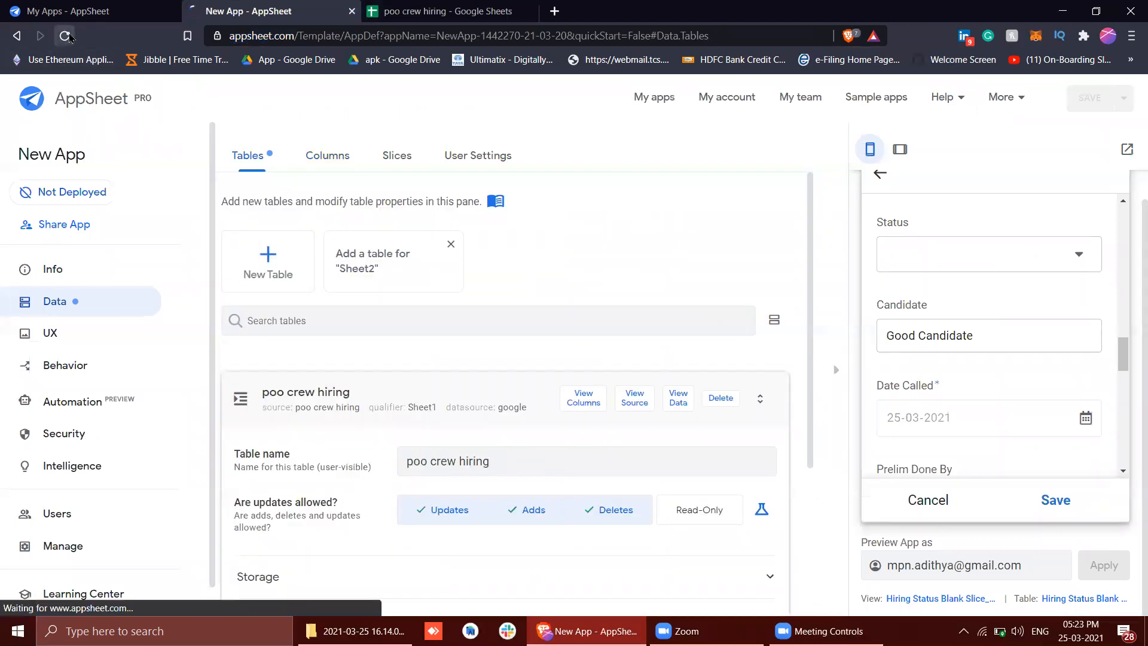
click(475, 9)
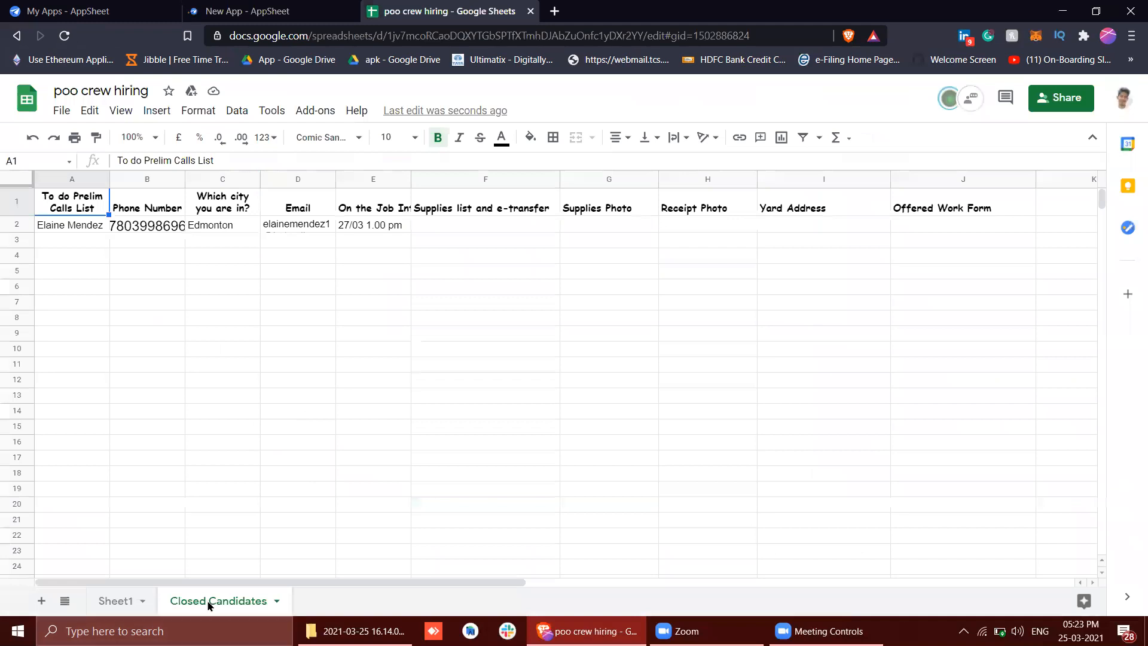
click(246, 7)
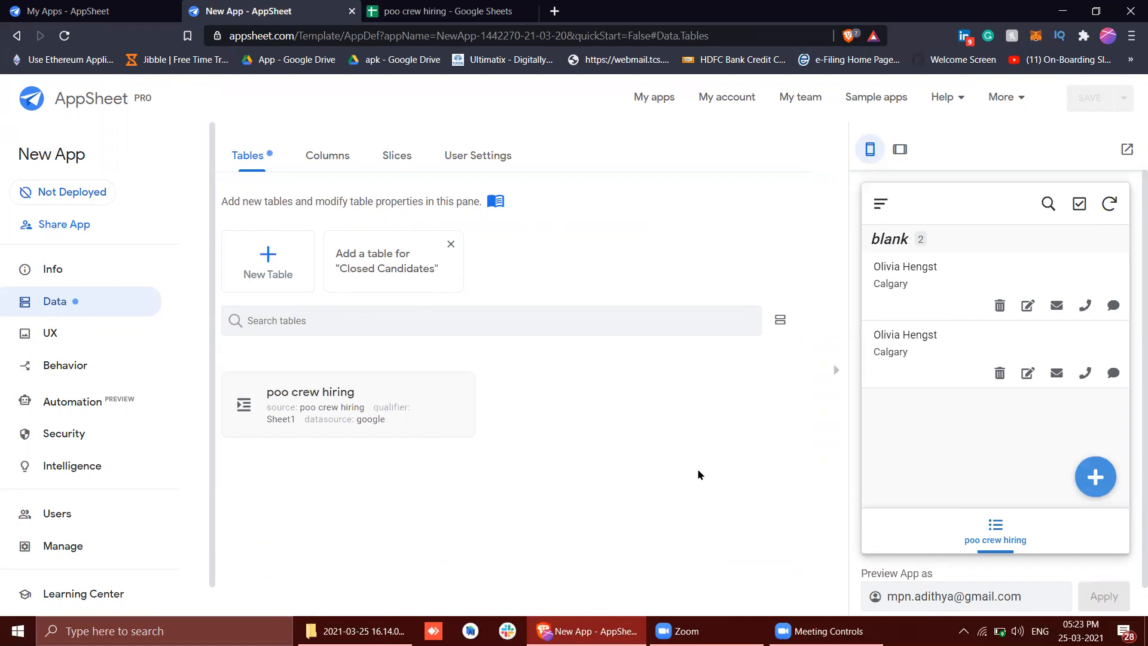
Review Sheet1 and the Closed Candidates sheet in the poo crew hiring spreadsheet, and return to AppSheet
click(379, 9)
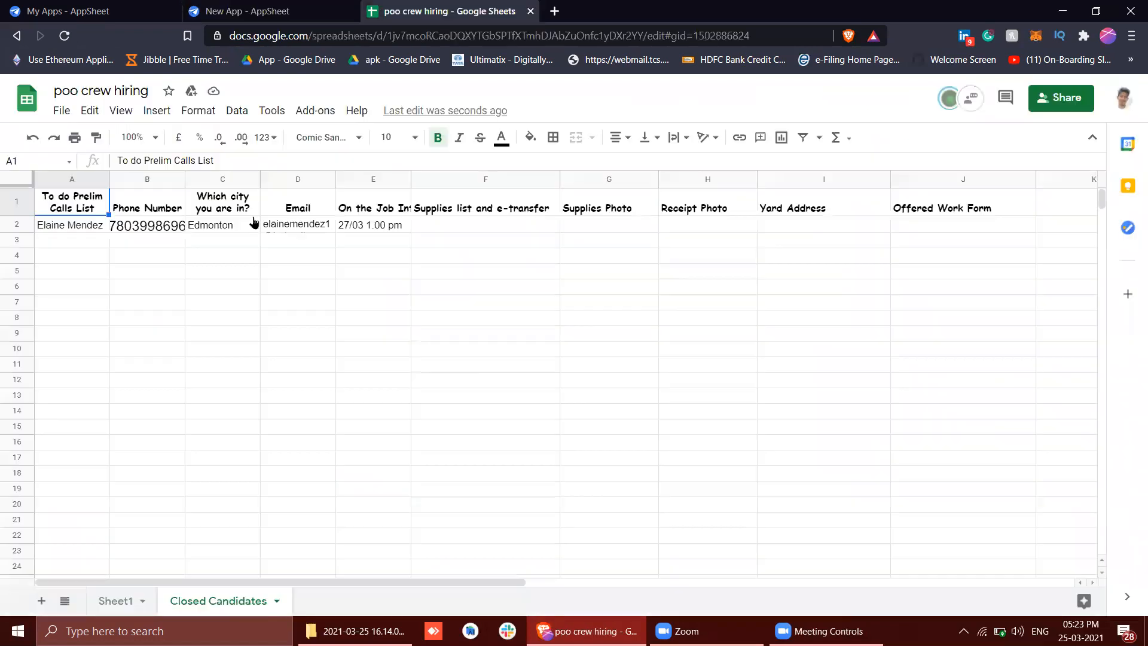
click(117, 615)
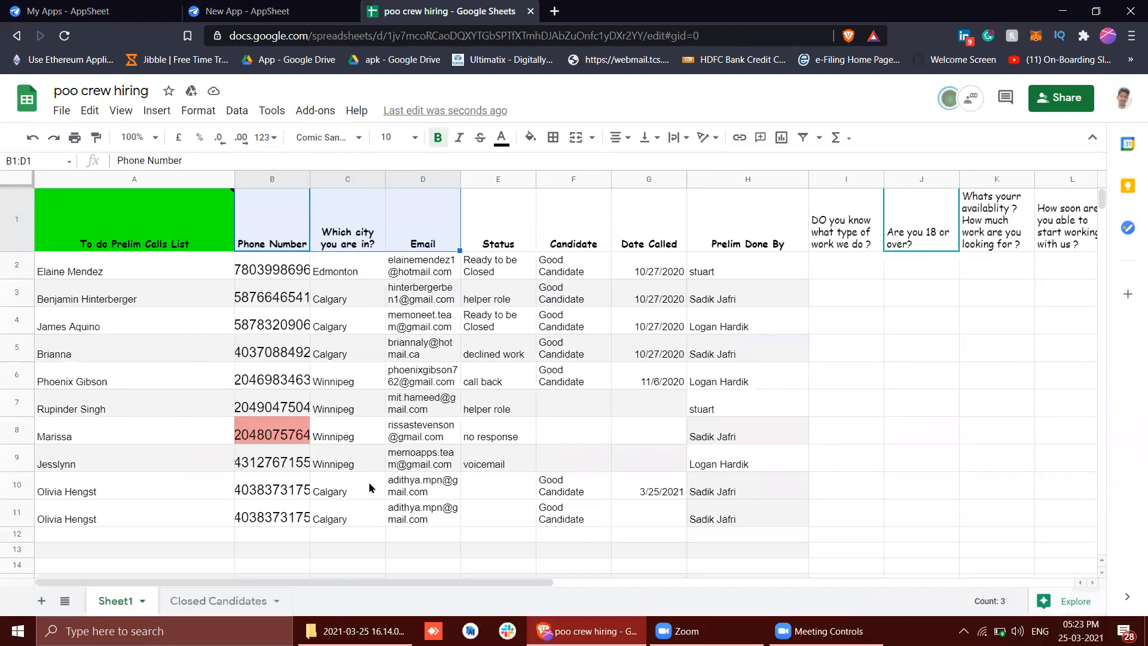
click(163, 604)
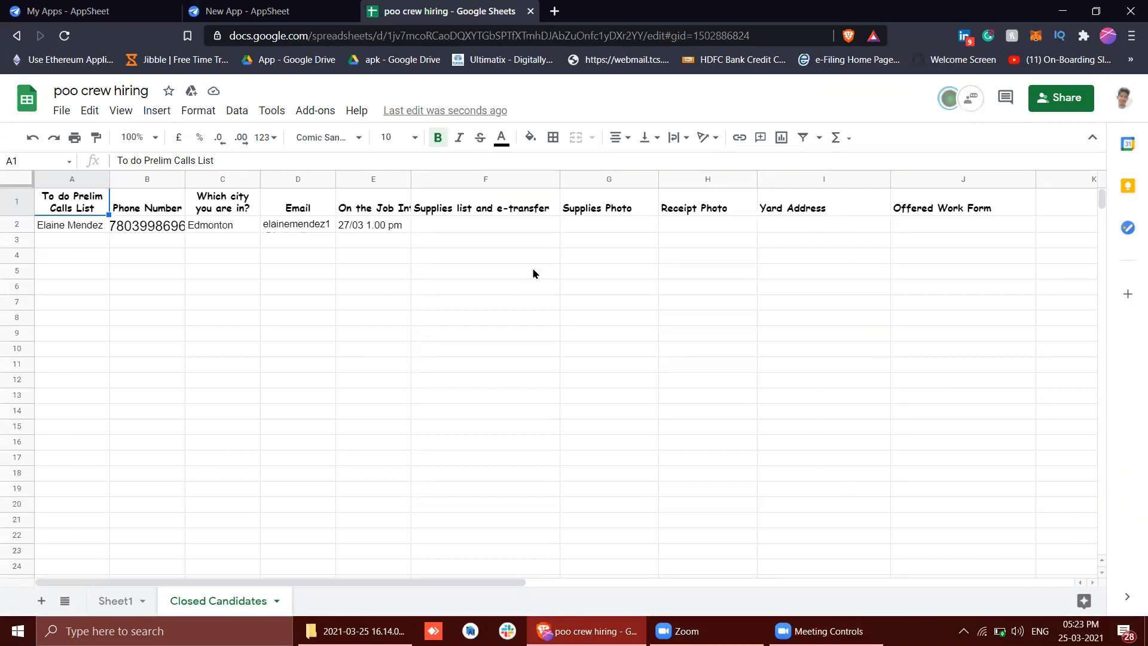
click(291, 12)
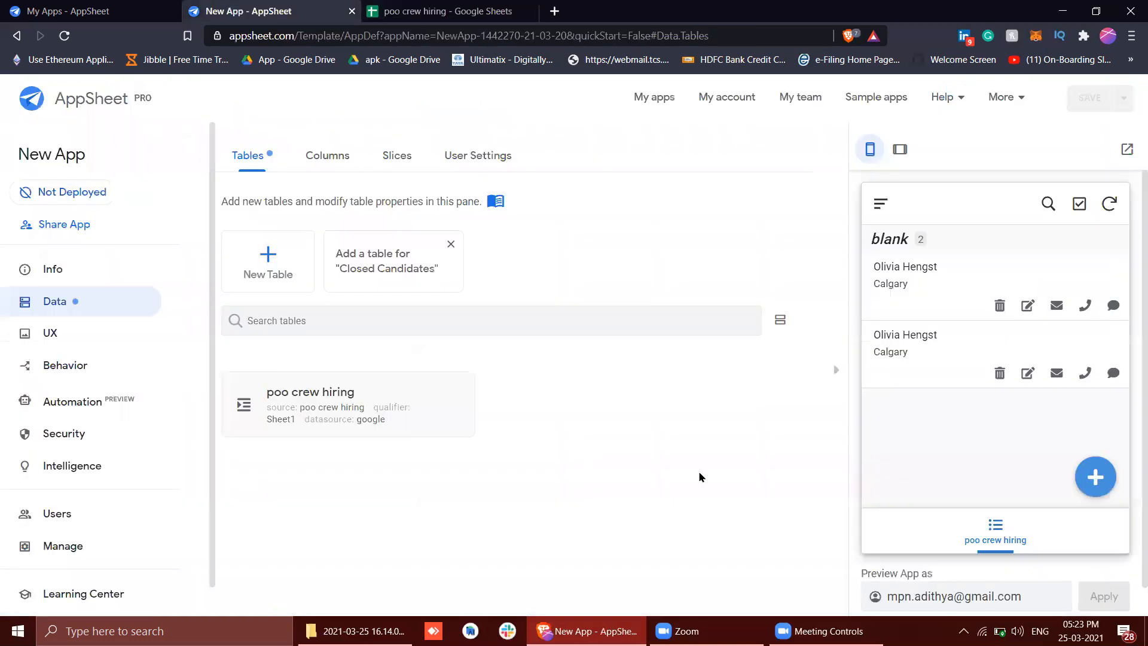
Examine the Hiring Status Blank Slice's source table and row filter condition
click(393, 167)
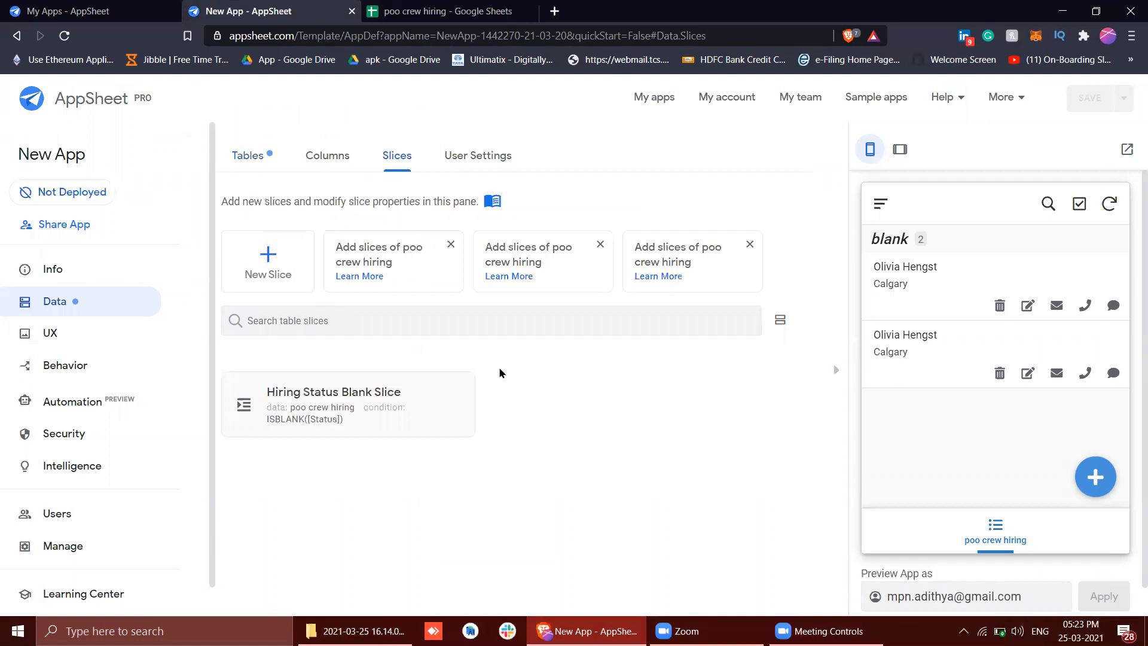
click(442, 393)
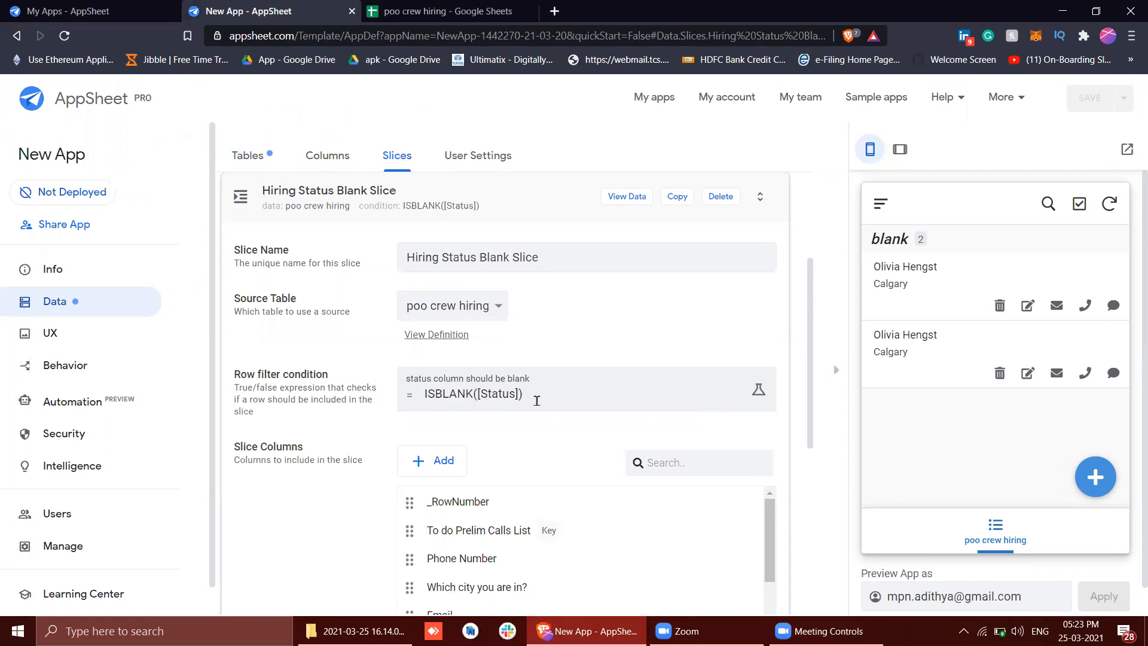
click(255, 159)
click(385, 156)
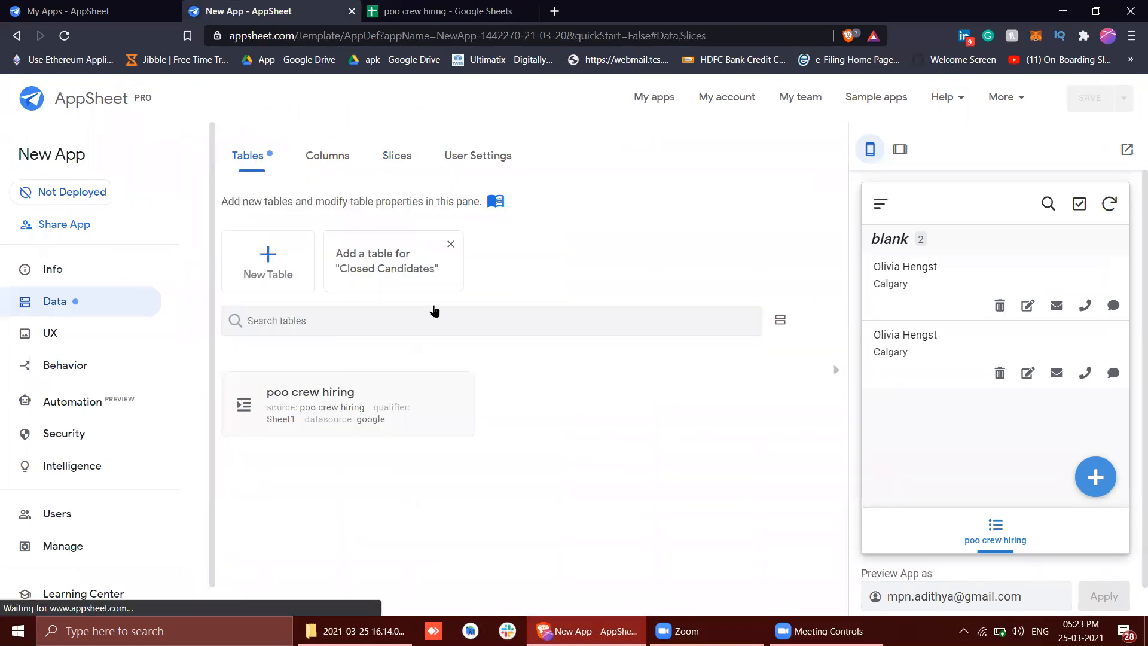
scroll(377, 457, down, 3)
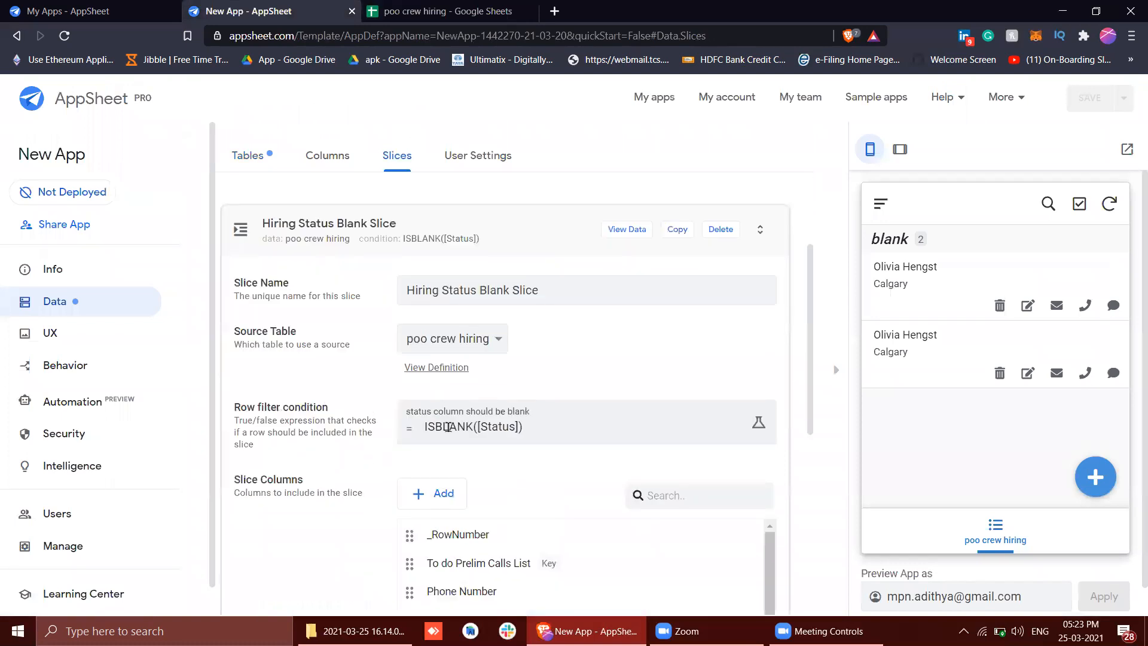
Examine the poo crew hiring view and the tables and slices offered as its data source
click(53, 334)
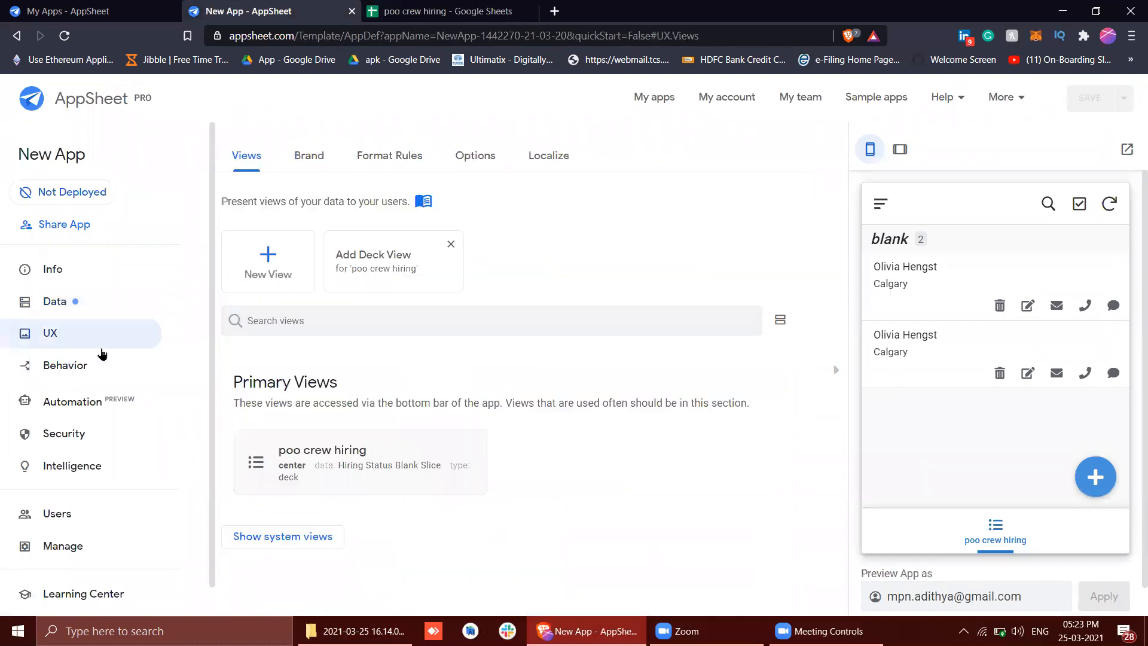
click(371, 450)
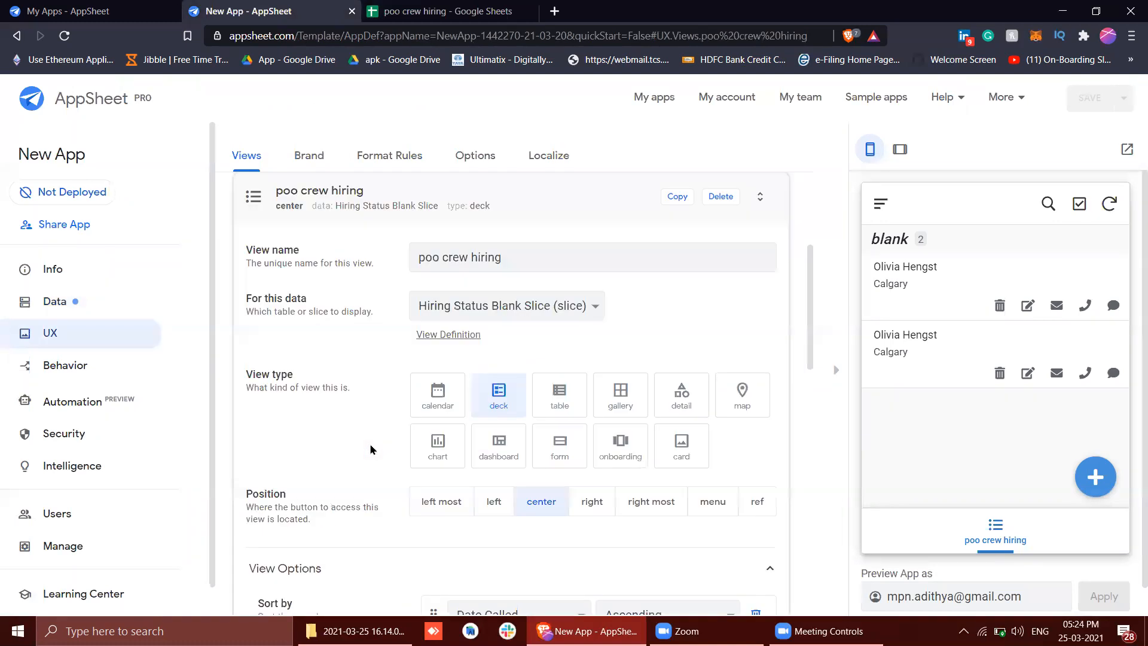
click(454, 305)
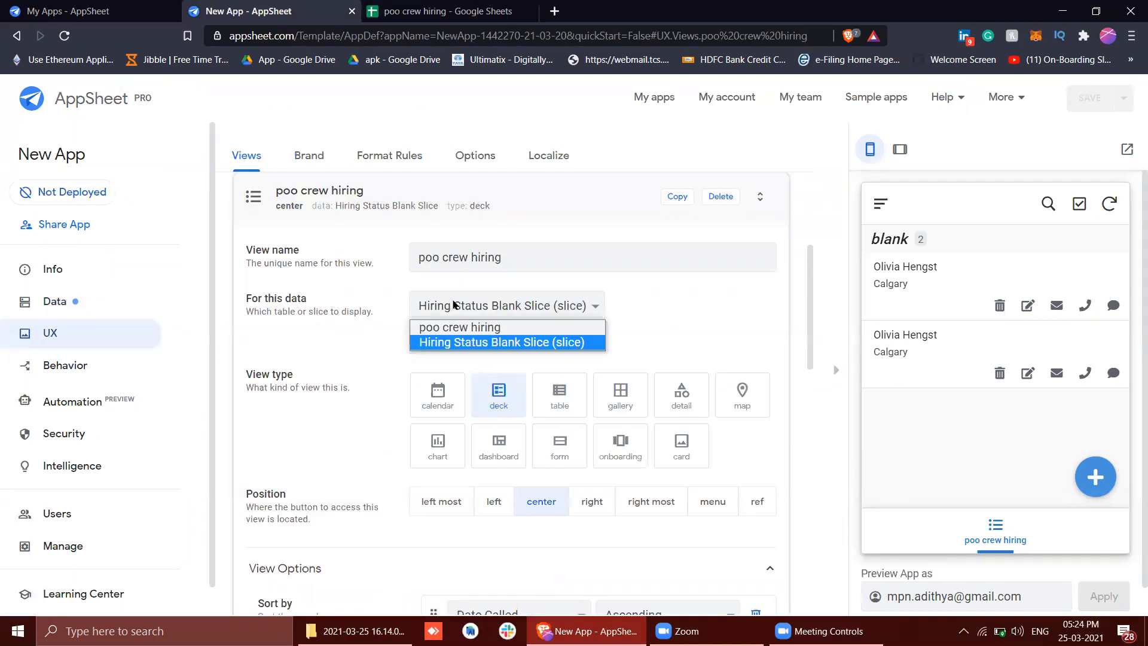
click(454, 305)
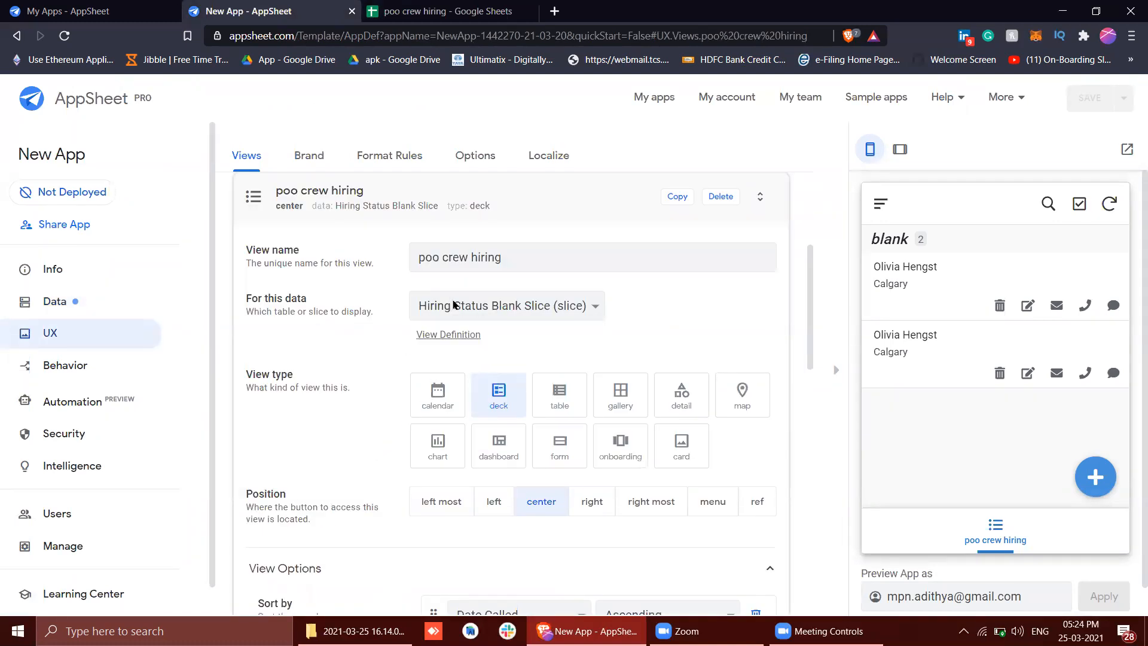
click(454, 305)
click(454, 305)
scroll(738, 366, up, 3)
scroll(738, 369, up, 1)
click(506, 489)
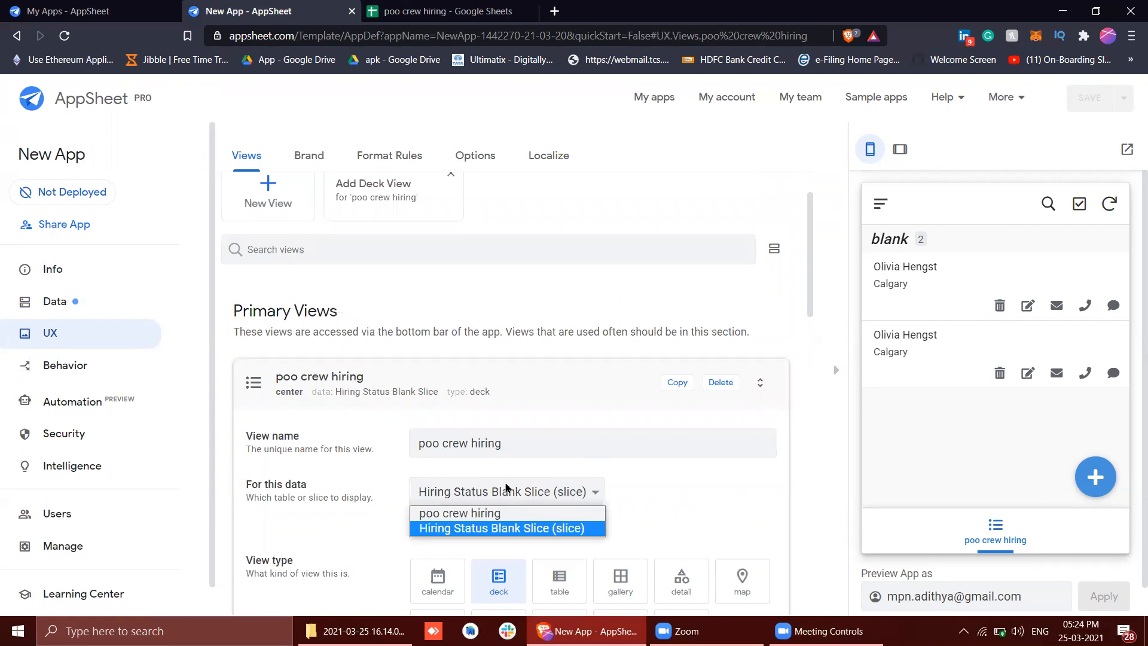
click(664, 520)
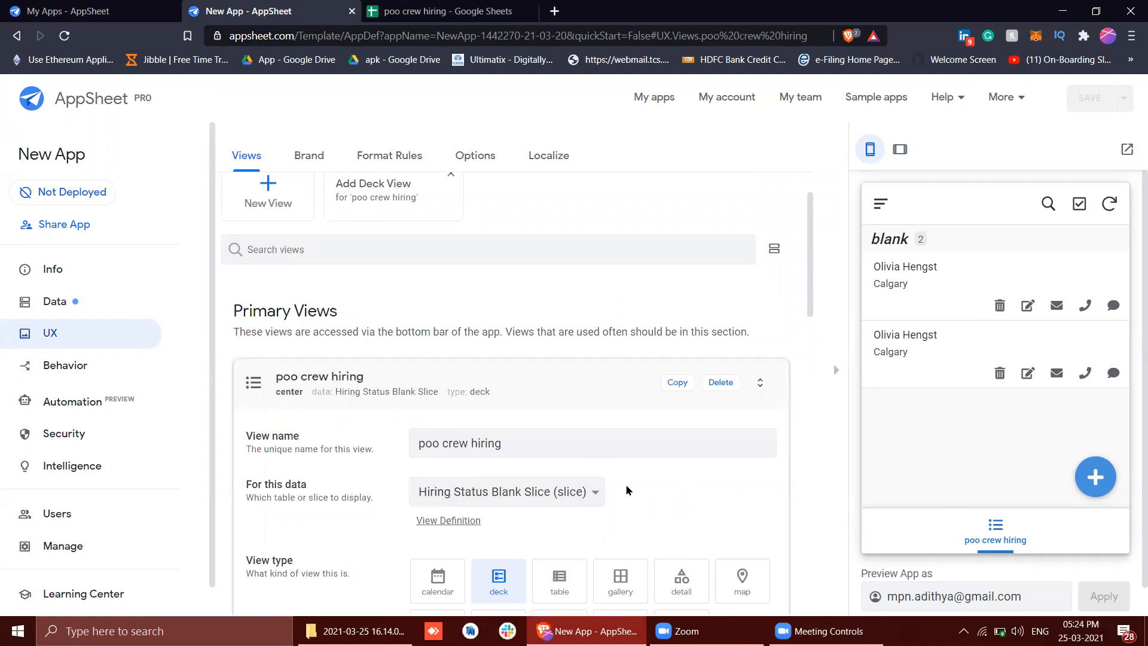
scroll(627, 489, down, 2)
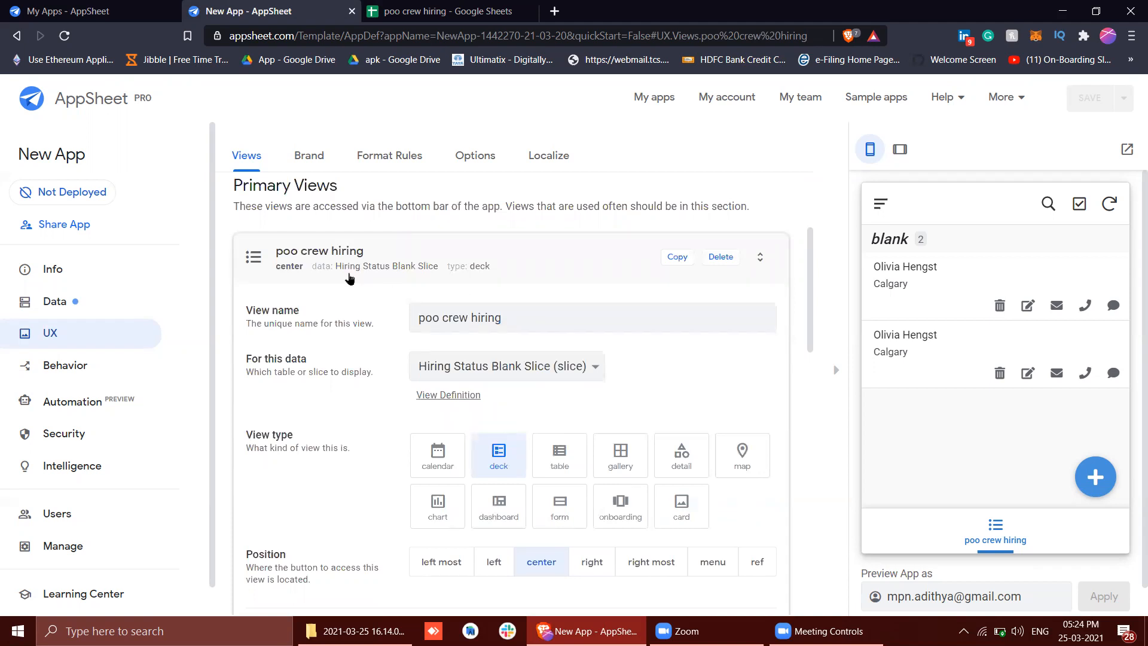
scroll(350, 278, up, 1)
scroll(348, 271, up, 3)
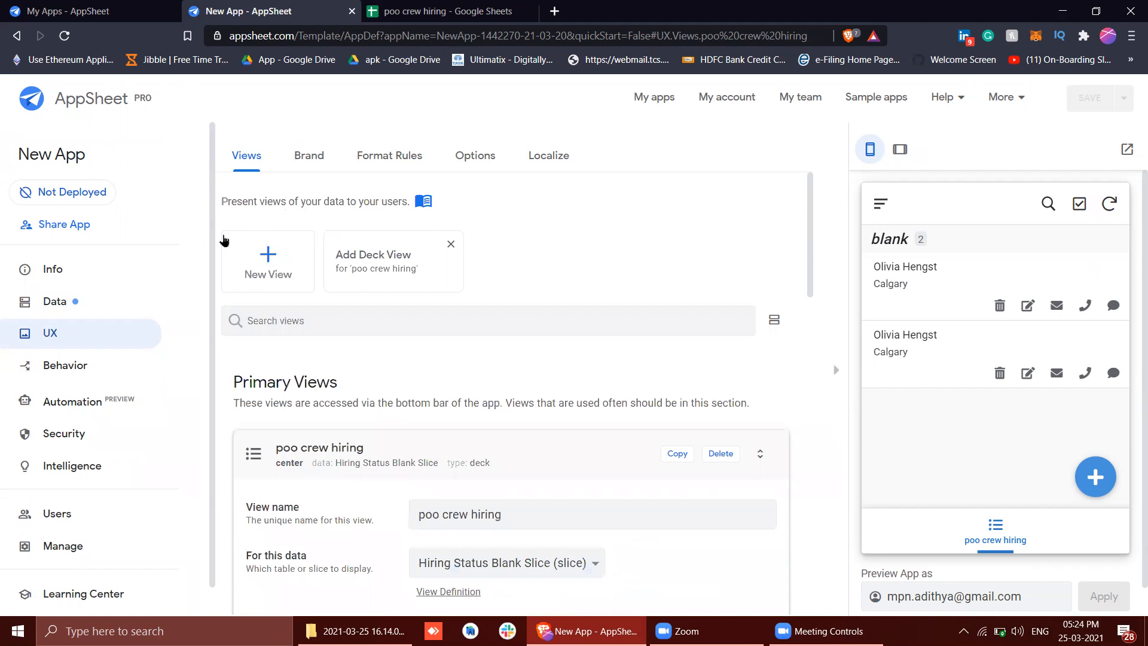
Review the Hiring Status Blank Slice's settings again in the app's data
click(67, 315)
click(383, 163)
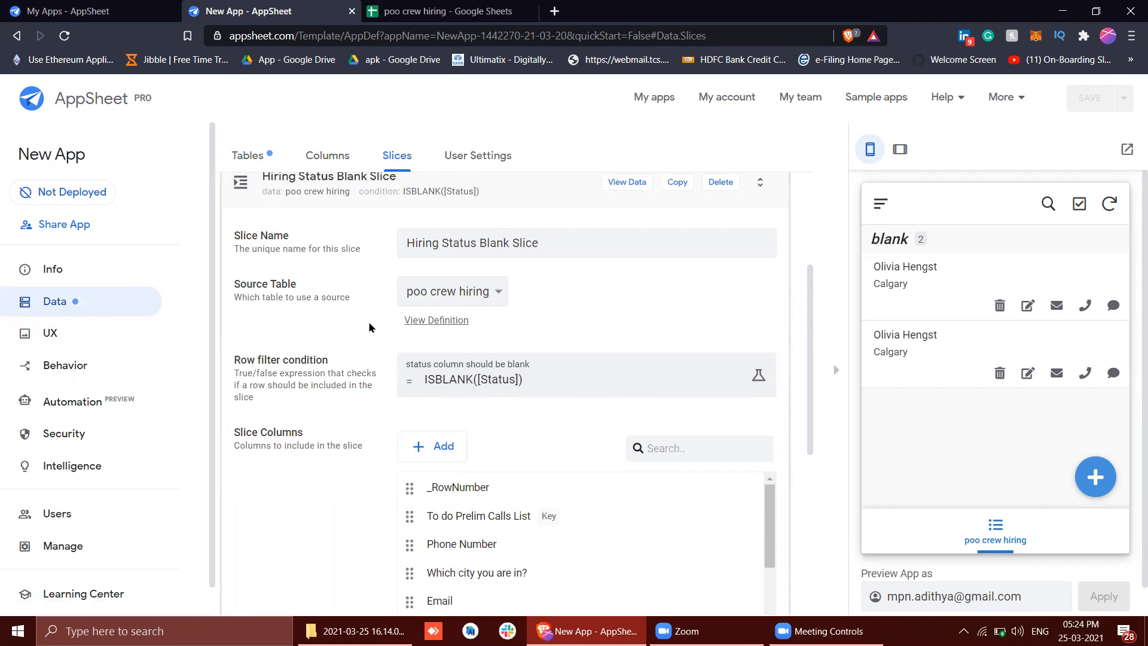
scroll(369, 327, up, 2)
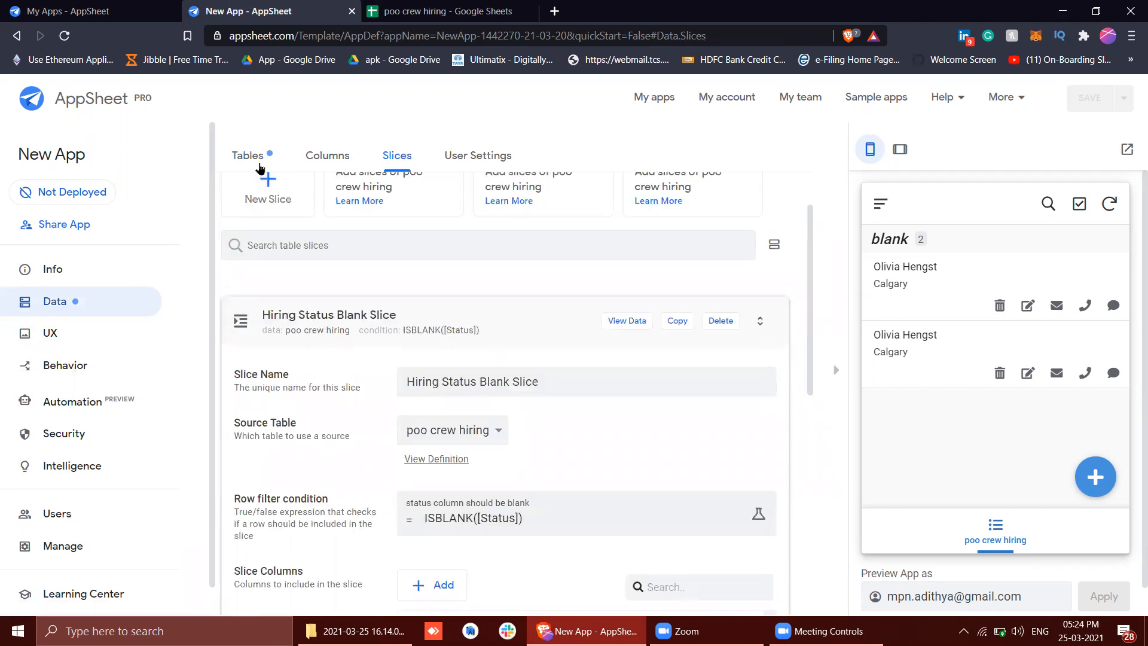
Examine the poo crew hiring view's type, position and sorting options
click(67, 348)
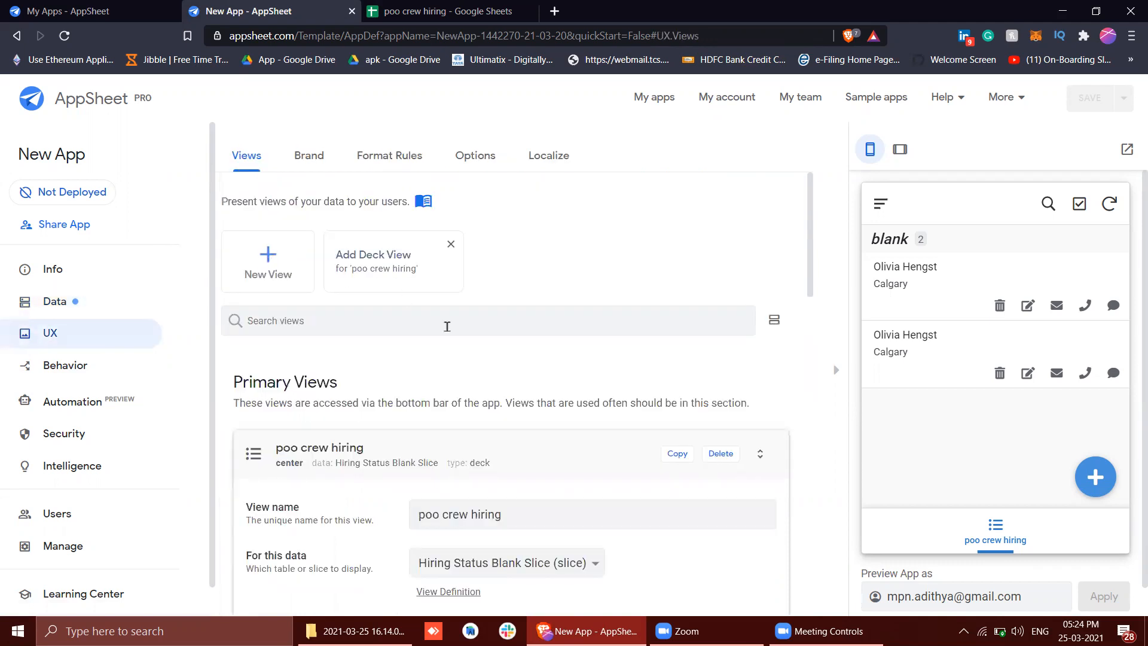
scroll(618, 405, down, 3)
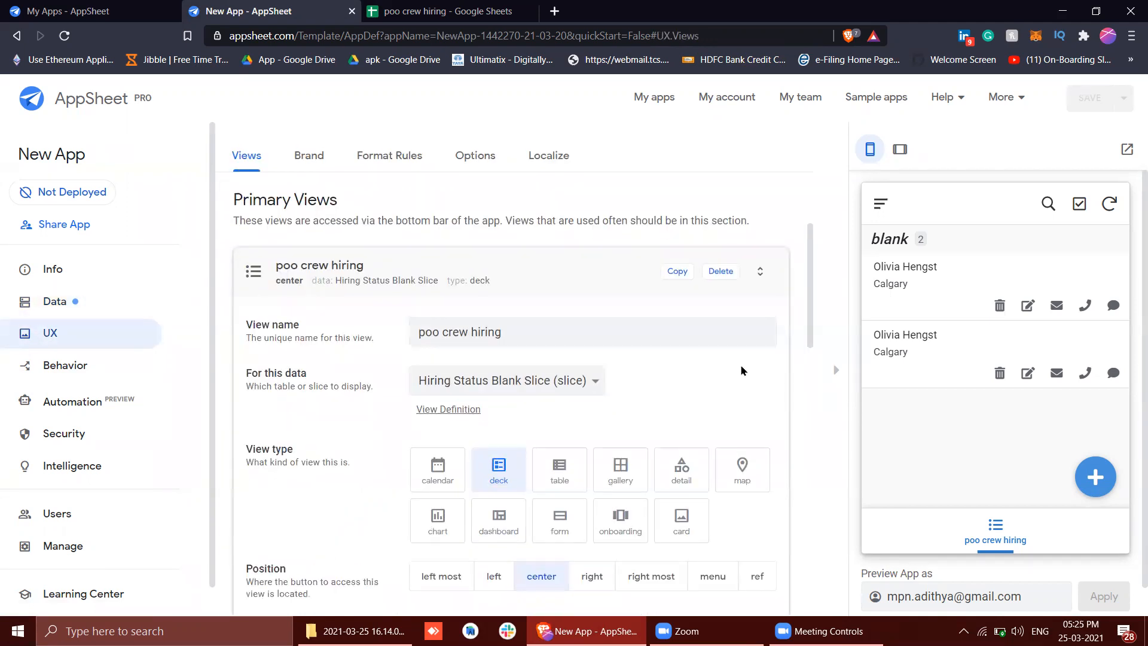
scroll(741, 370, down, 3)
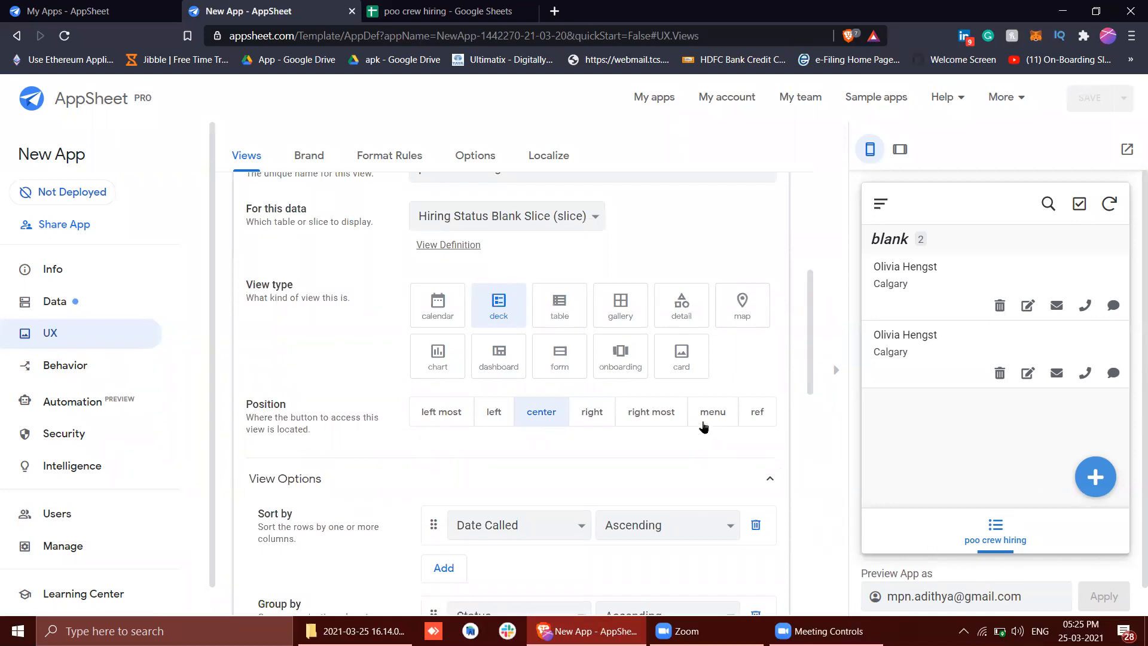
scroll(704, 426, up, 2)
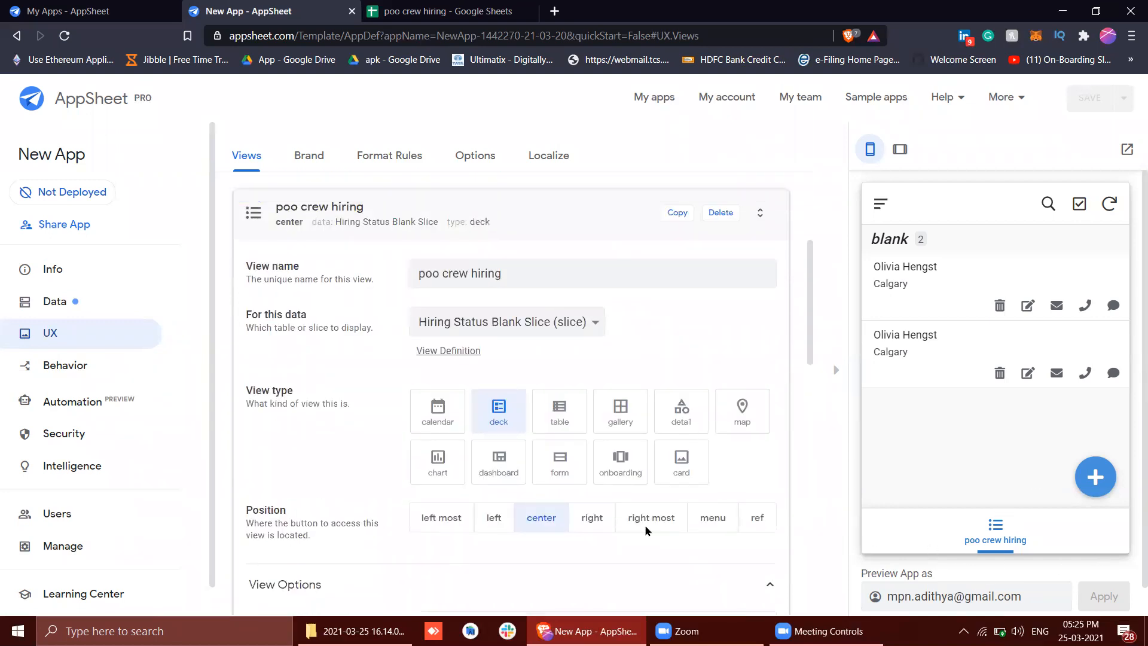